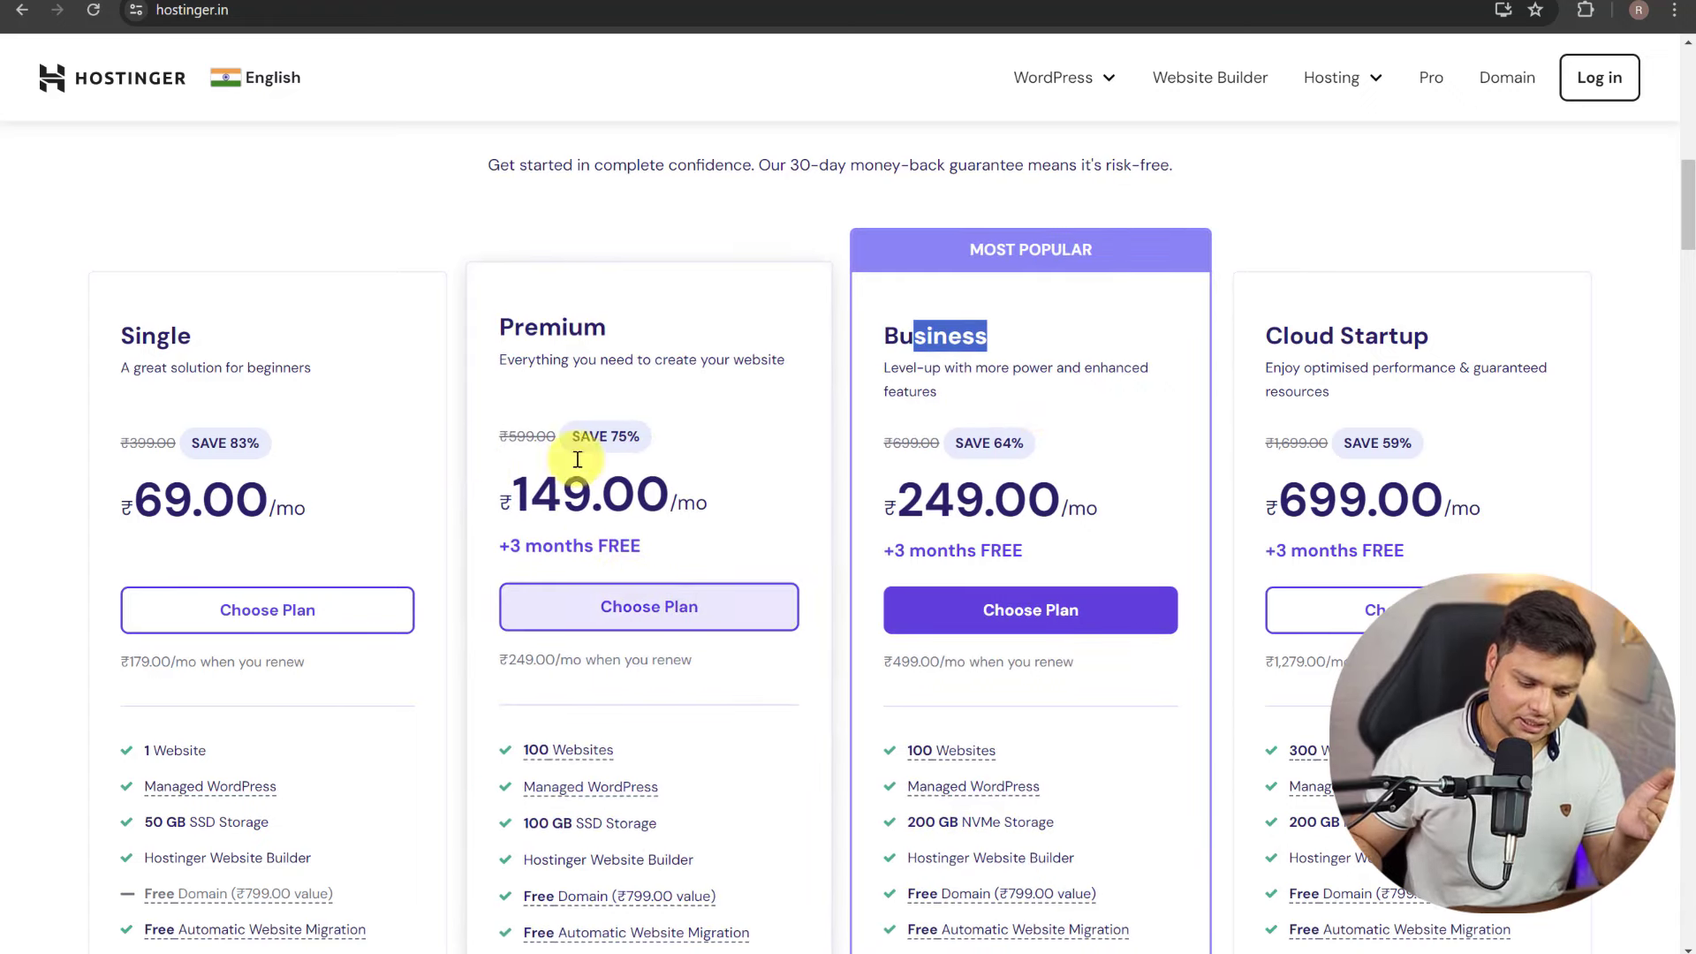
# Choose the Premium plan and pick the 48-month billing period at ₹149.00/month.
pyautogui.moveTo(527, 328); pyautogui.dragTo(582, 325)
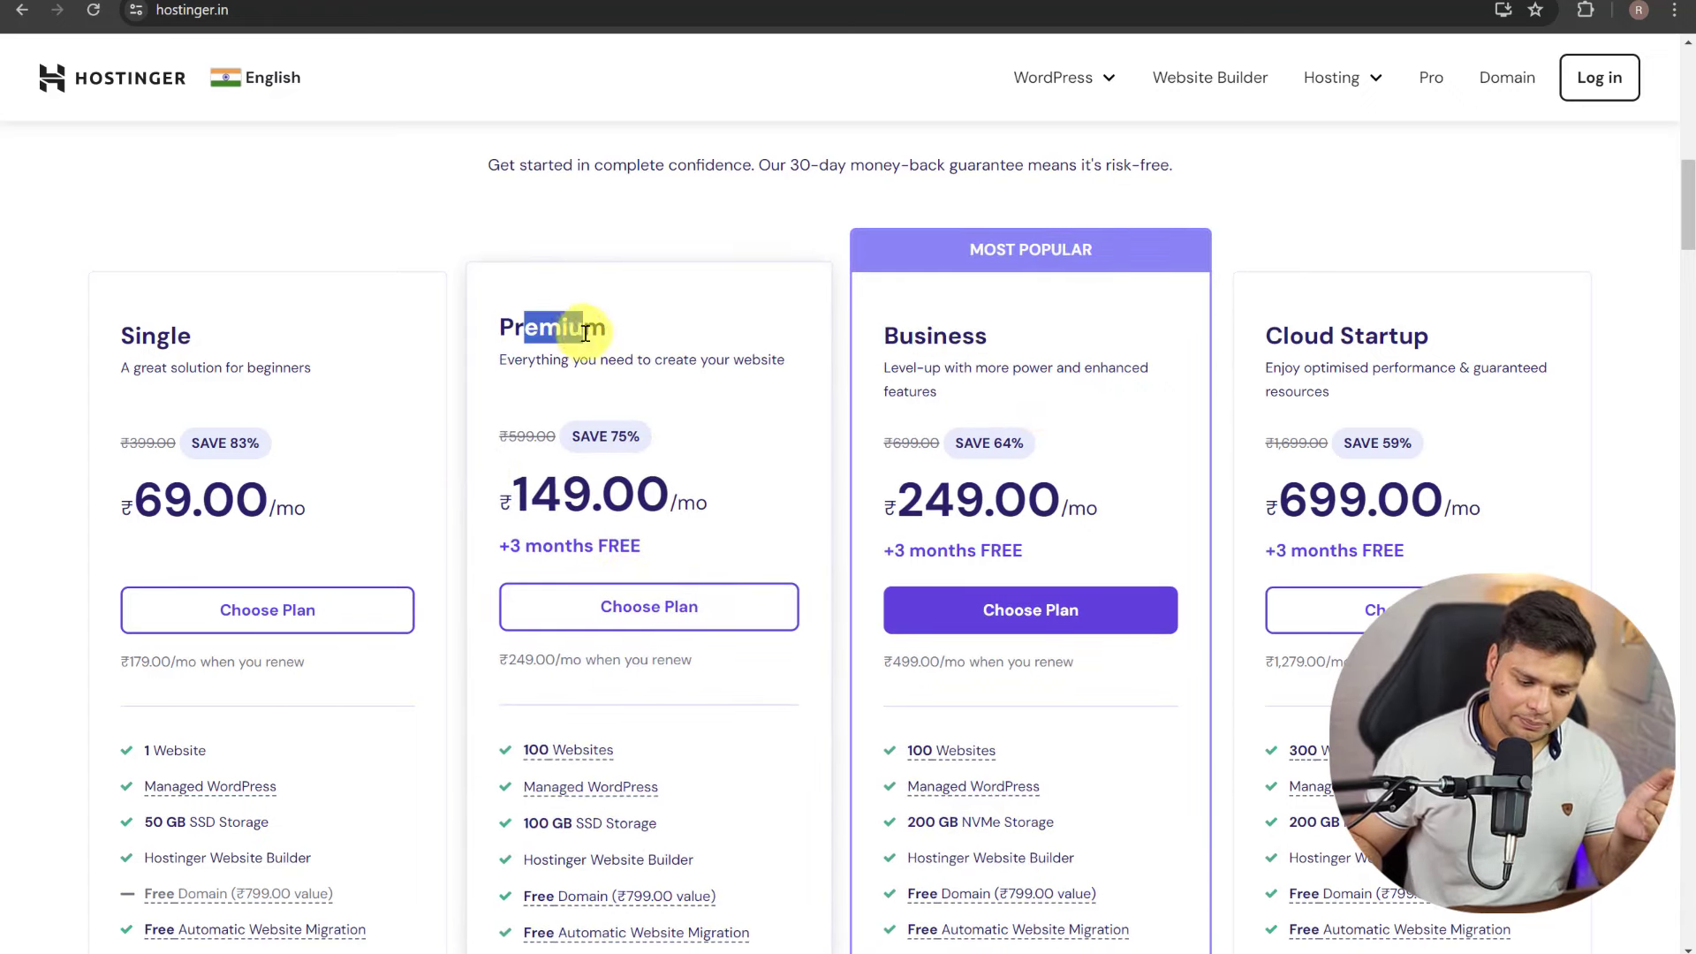
pyautogui.click(616, 601)
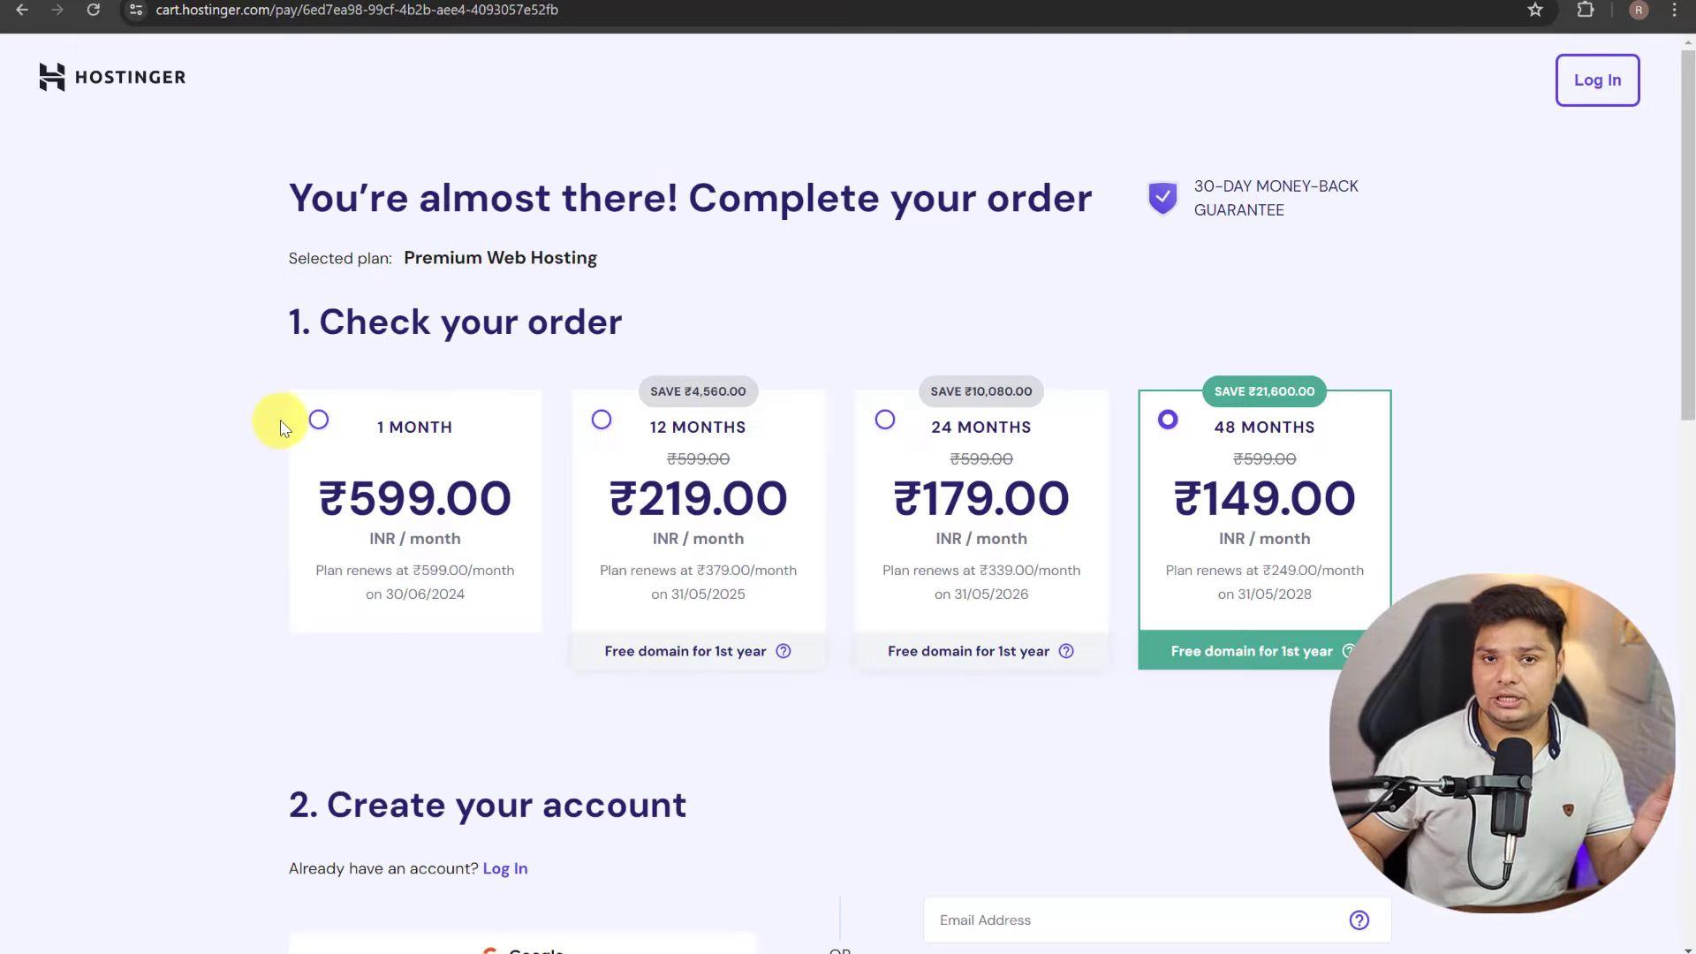
pyautogui.click(621, 431)
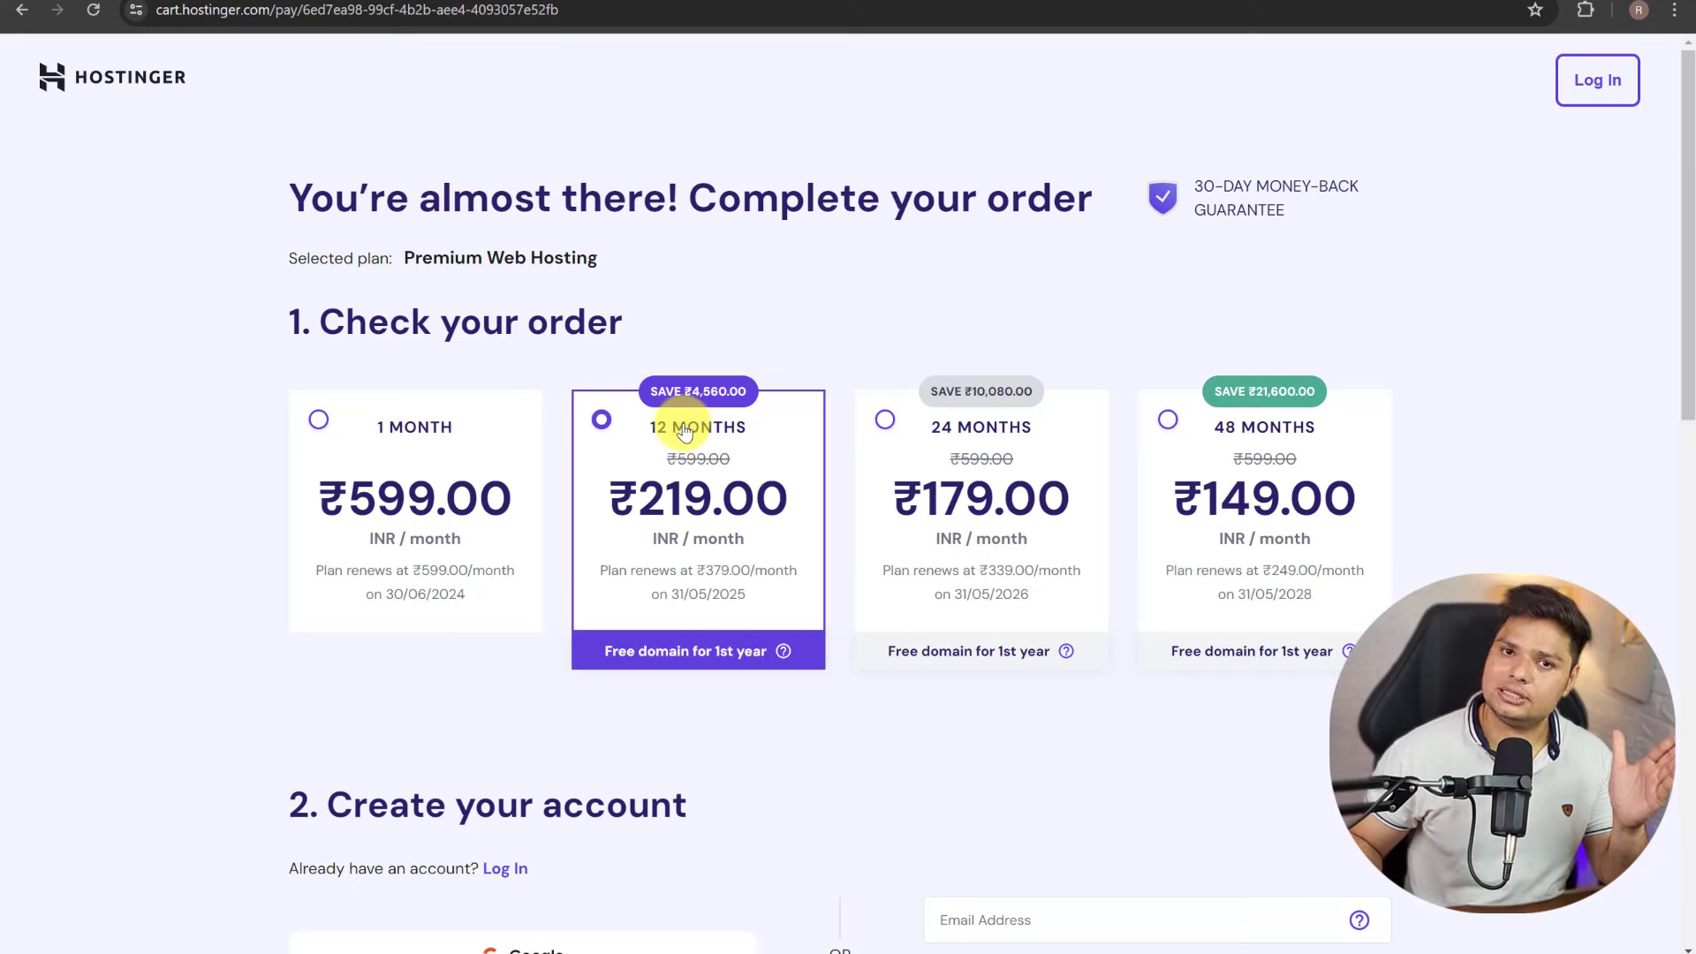
pyautogui.click(404, 442)
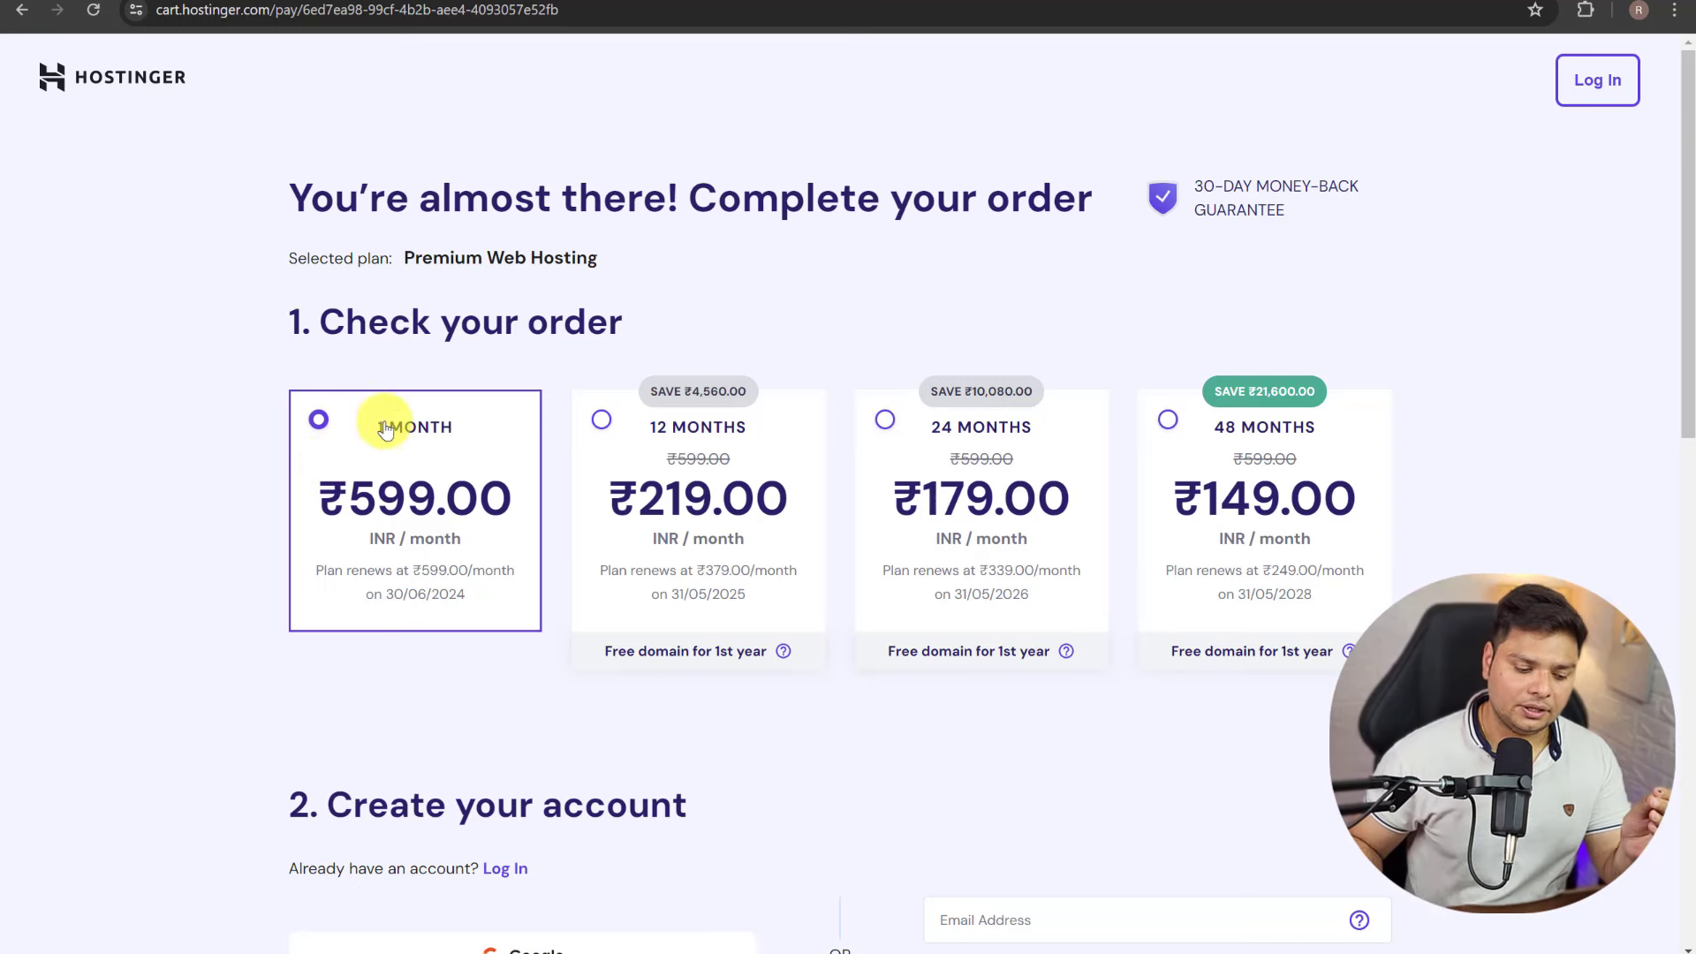
pyautogui.click(726, 466)
pyautogui.click(1217, 478)
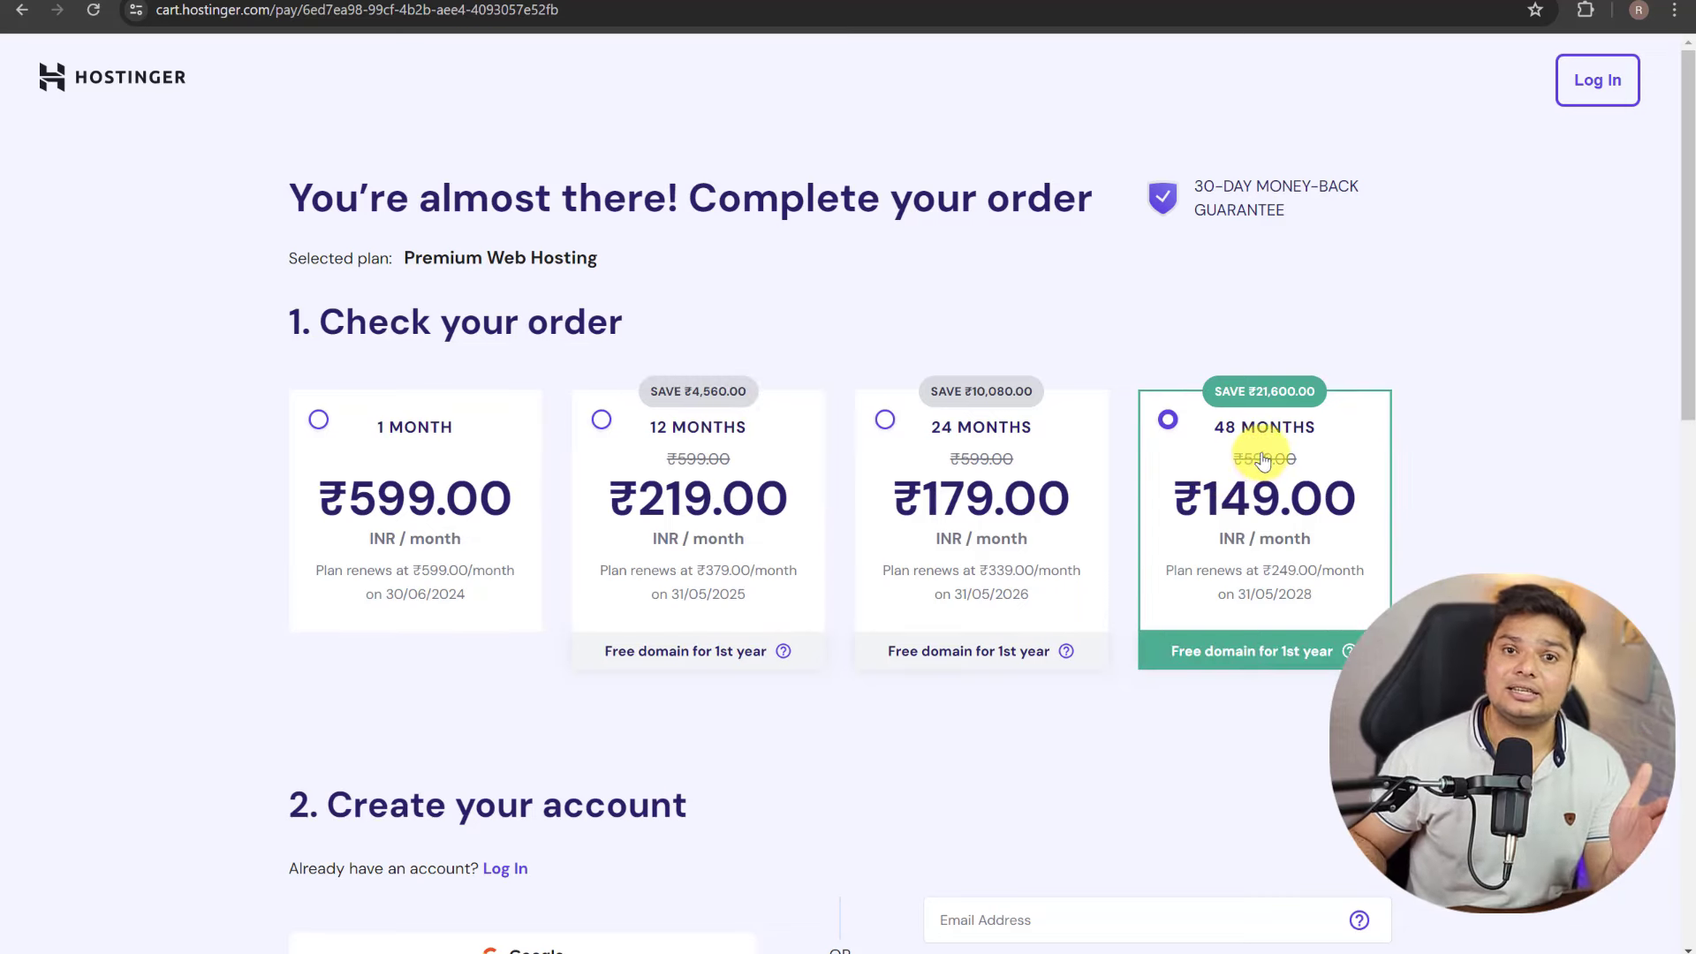
pyautogui.scroll(-10, 1263, 461)
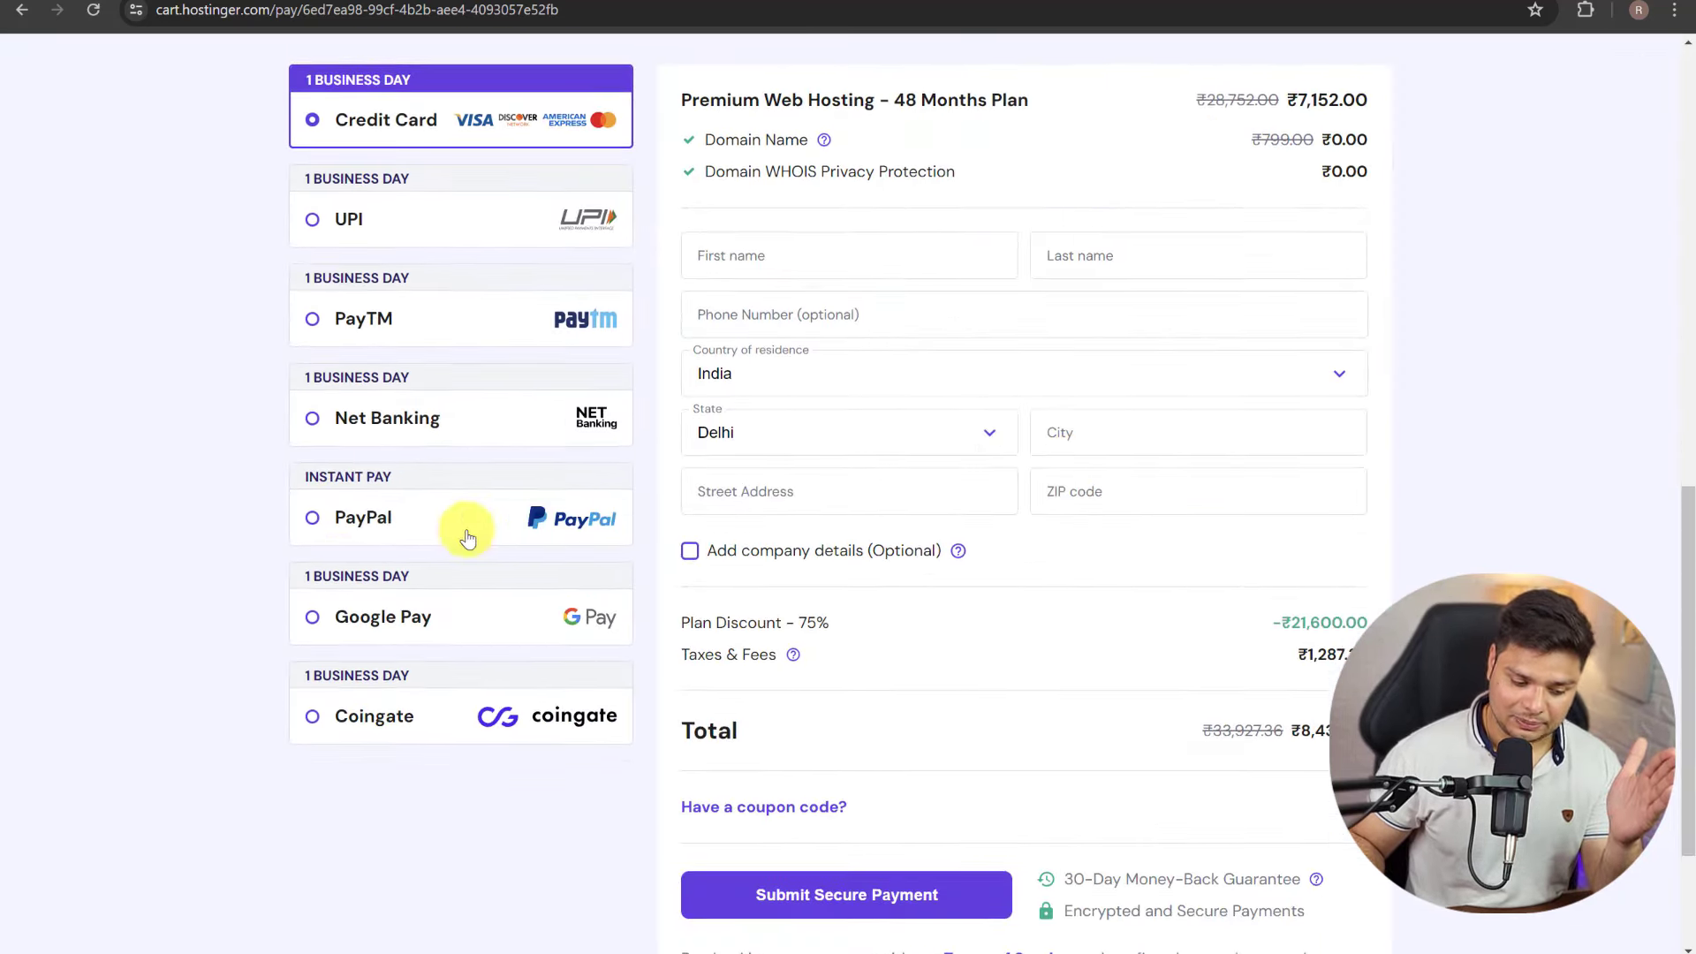
# Enter and apply a coupon code to the Premium order.
pyautogui.click(811, 815)
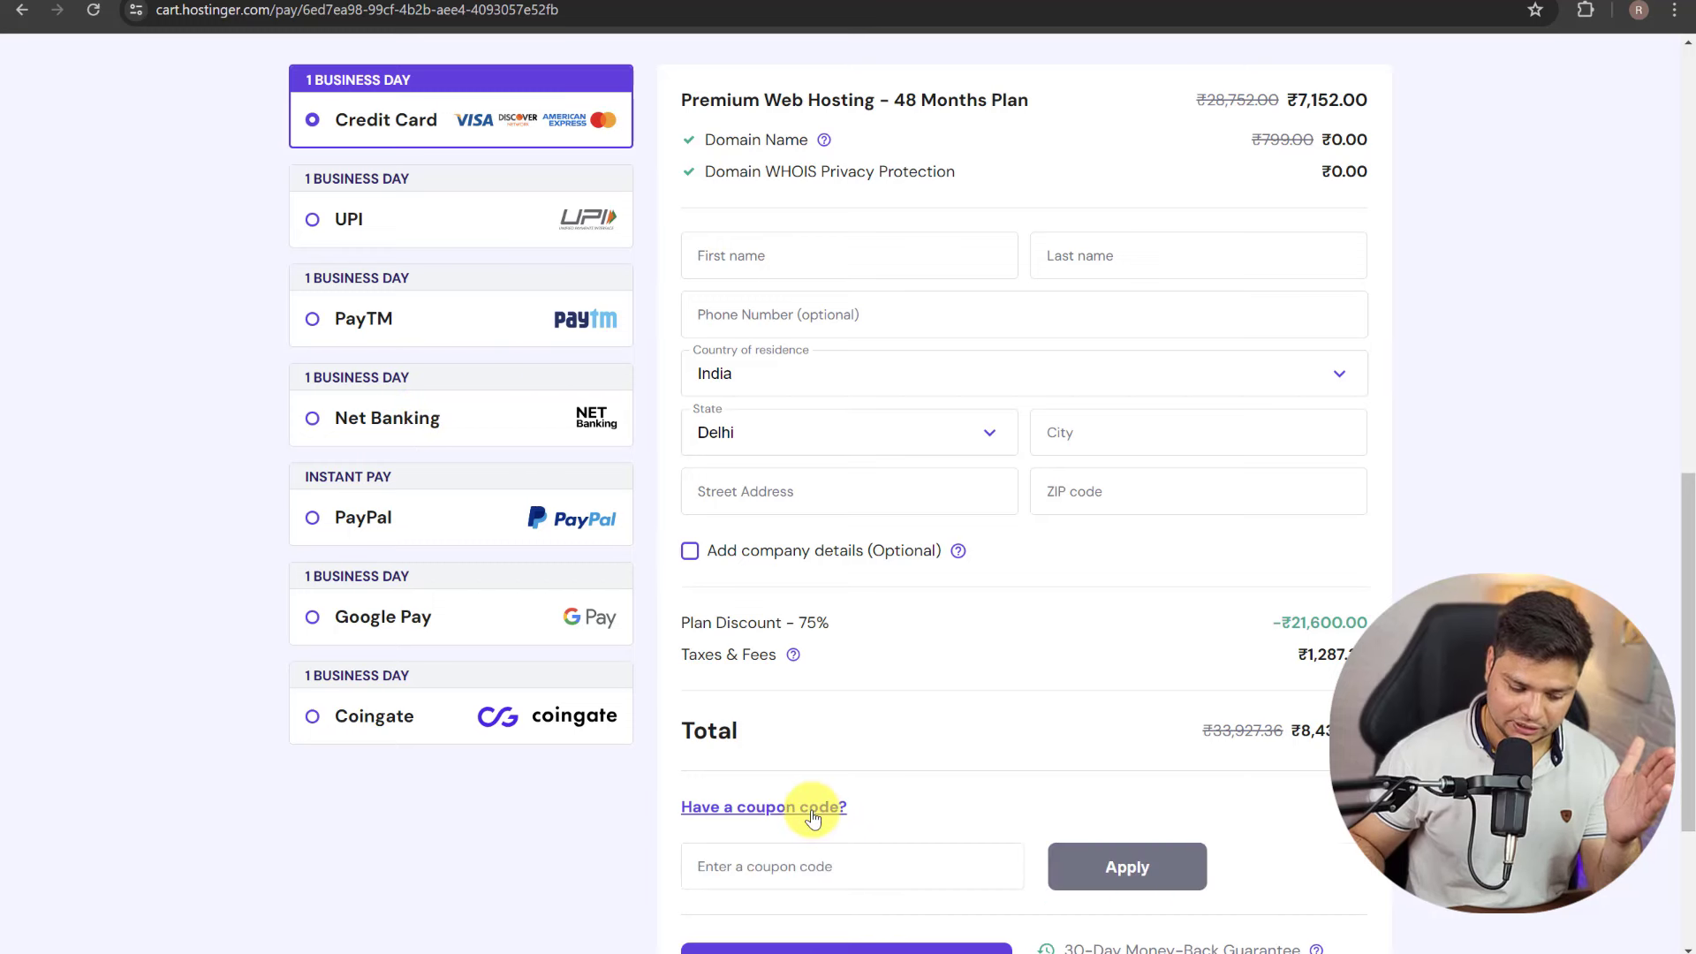
pyautogui.click(866, 856)
pyautogui.write('RAHULUPMANYU')
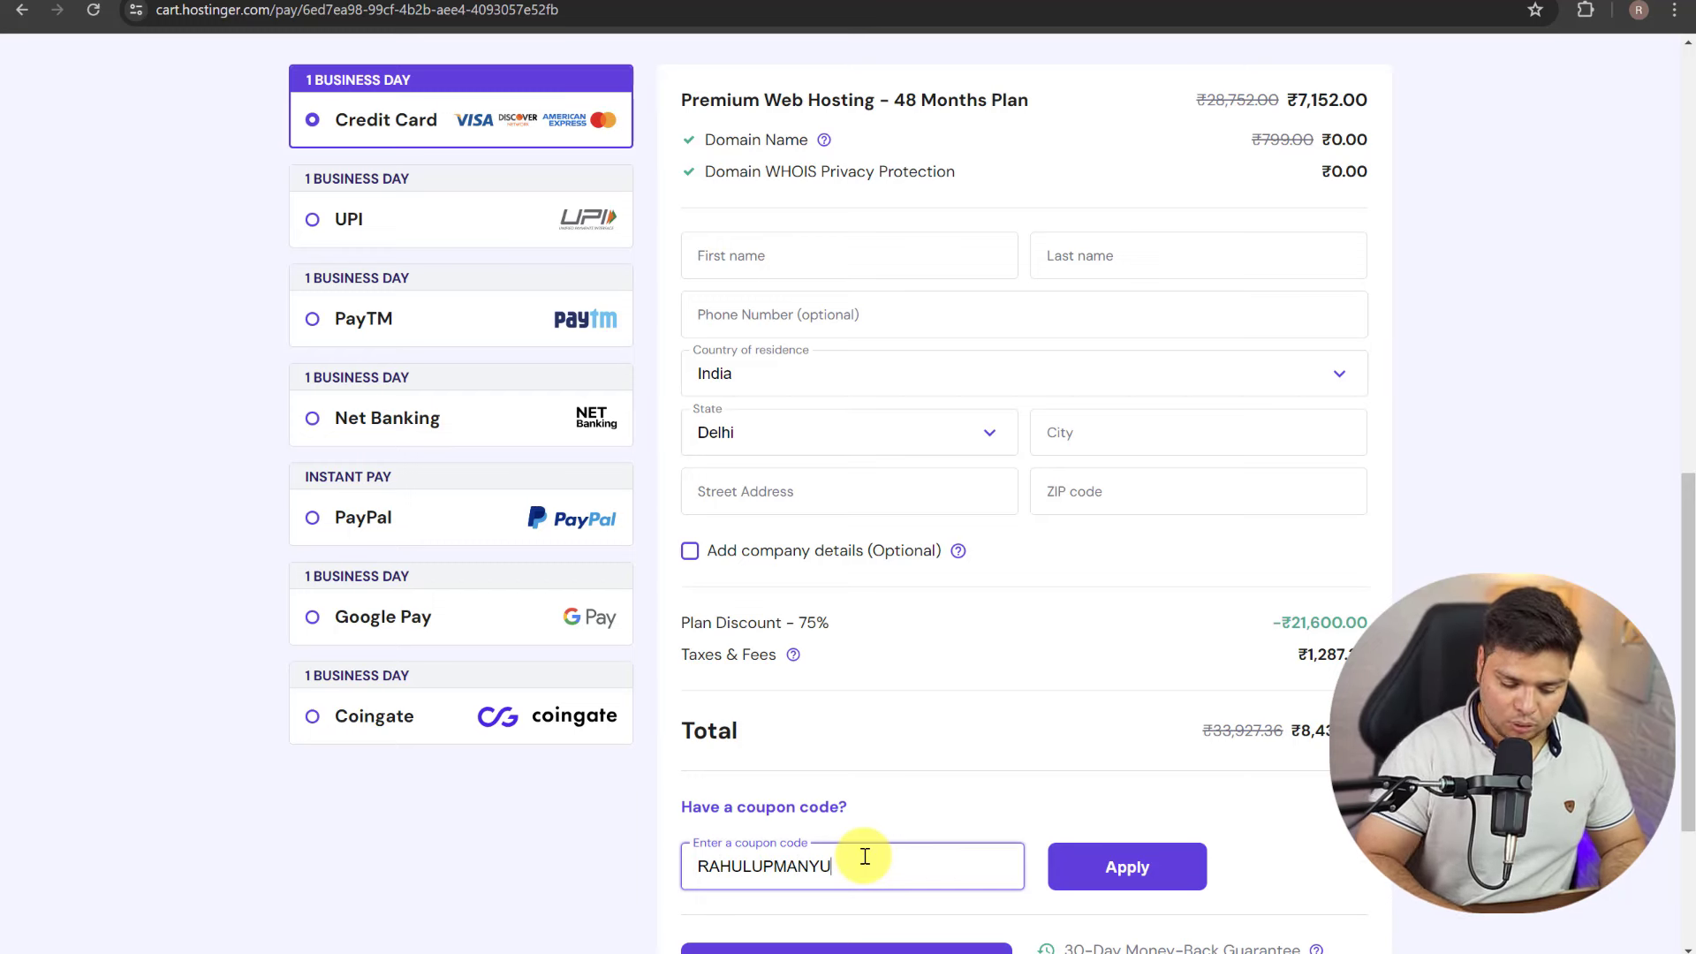
pyautogui.press('Return')
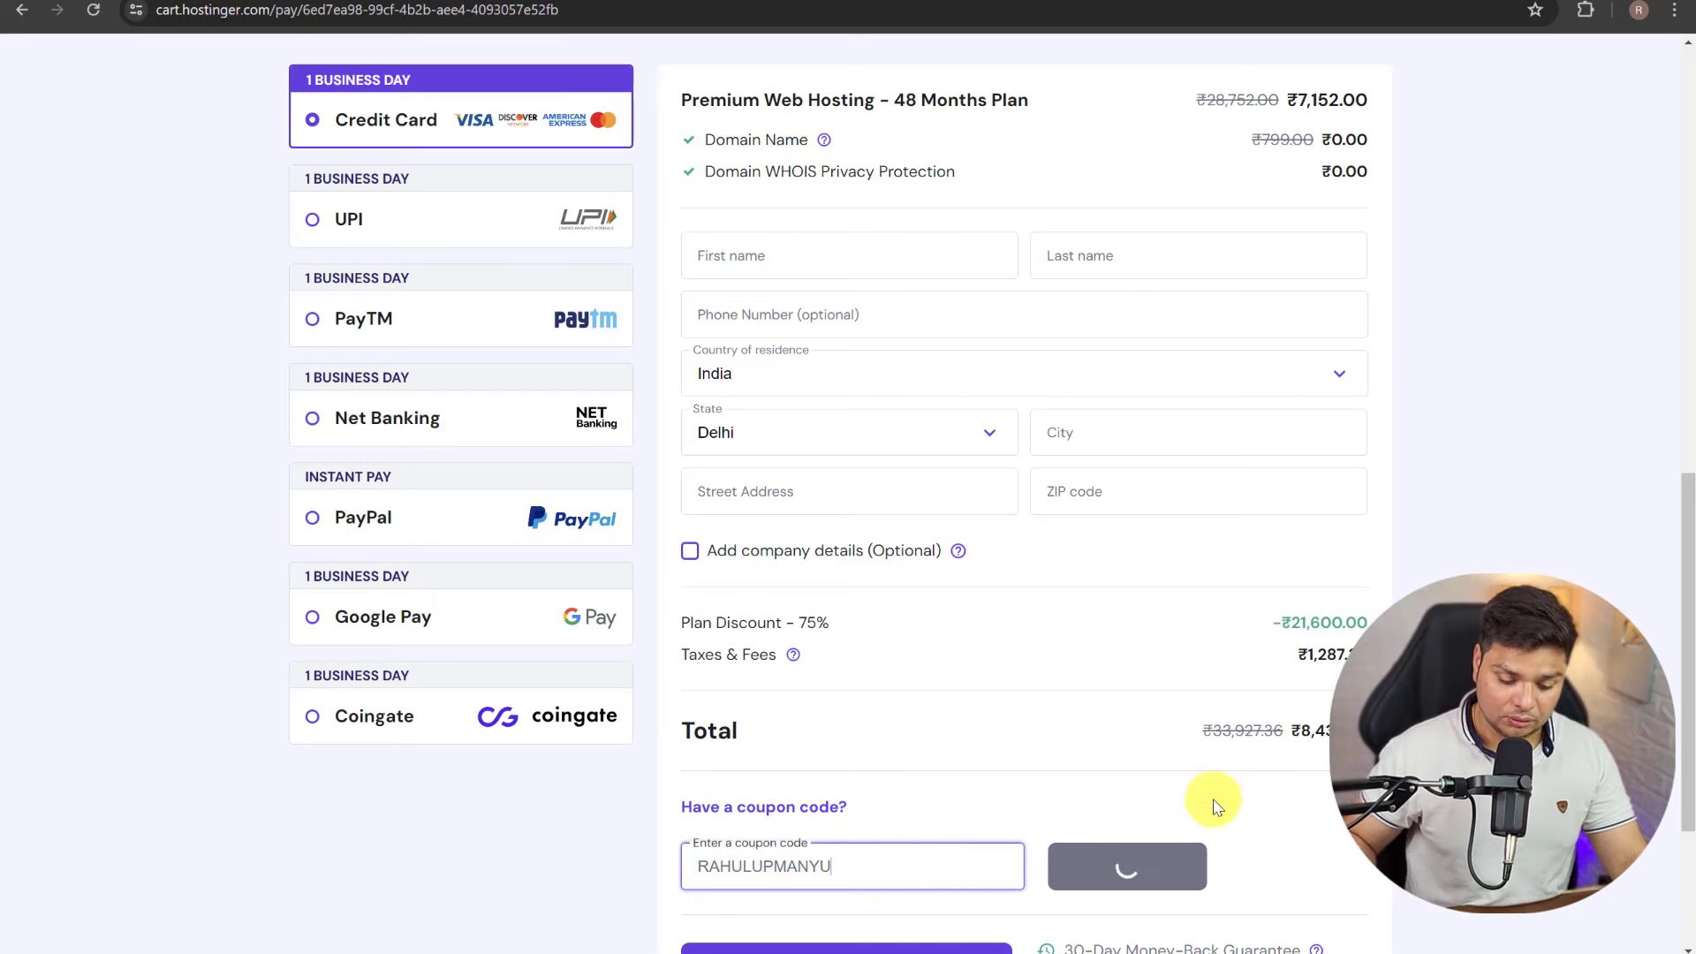
# Check the new discounted total and the Taxes & Fees amount.
pyautogui.doubleClick(1314, 732)
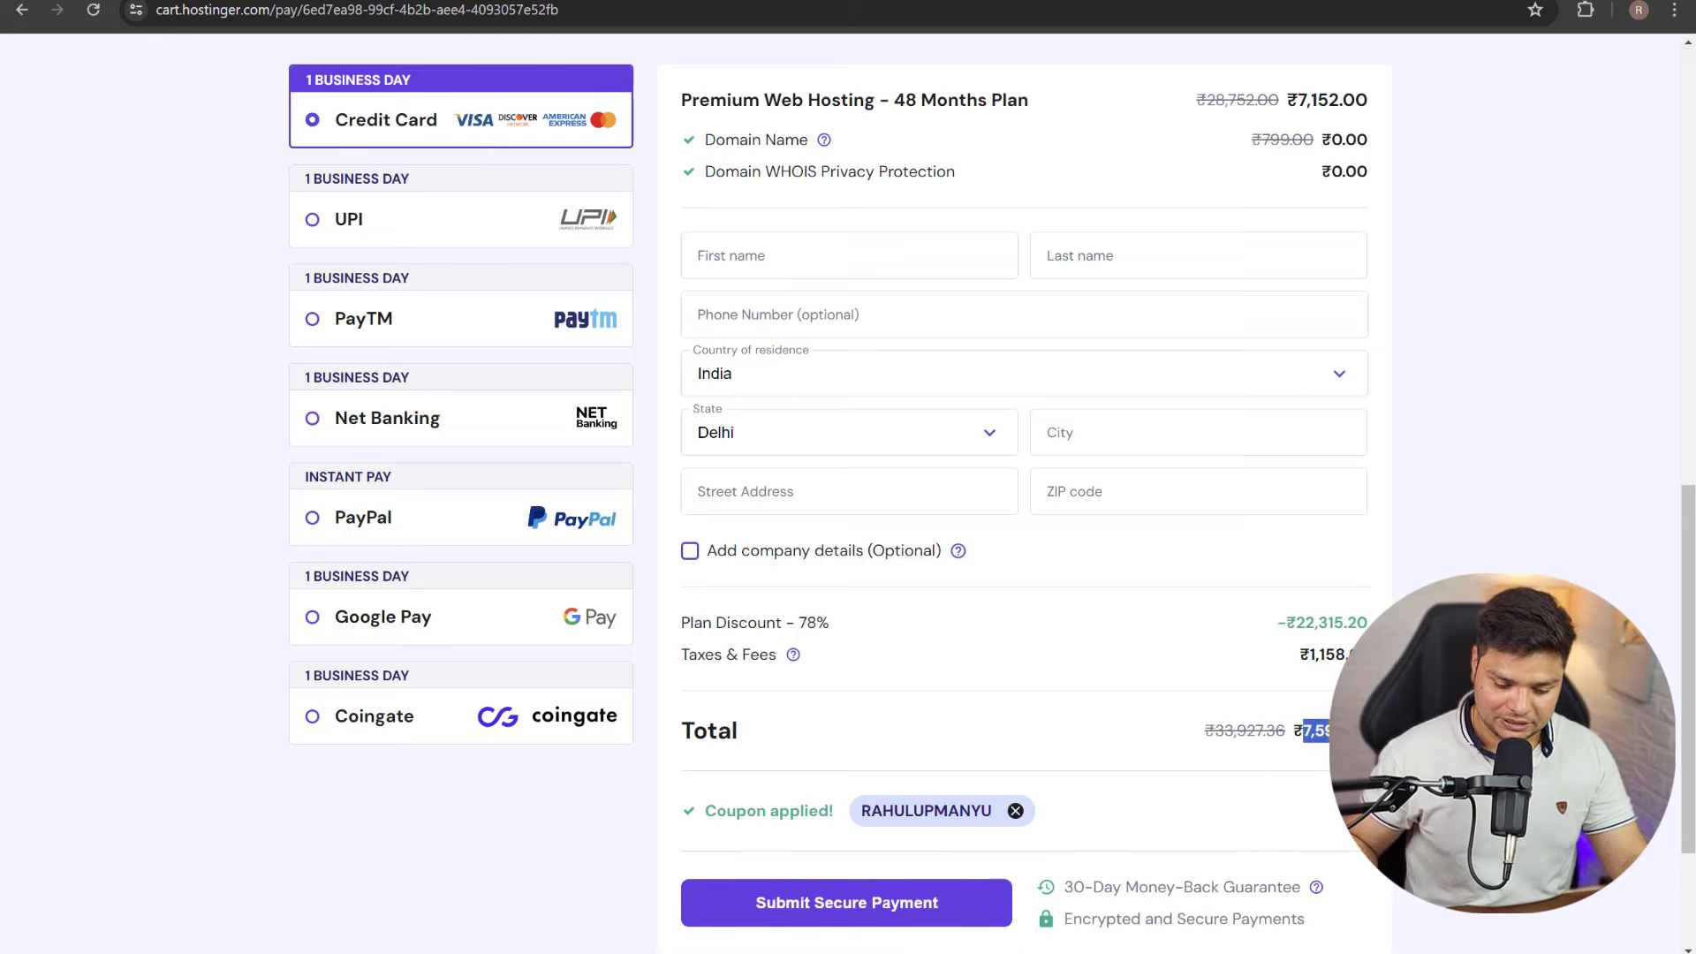
pyautogui.moveTo(1306, 655); pyautogui.dragTo(1345, 651)
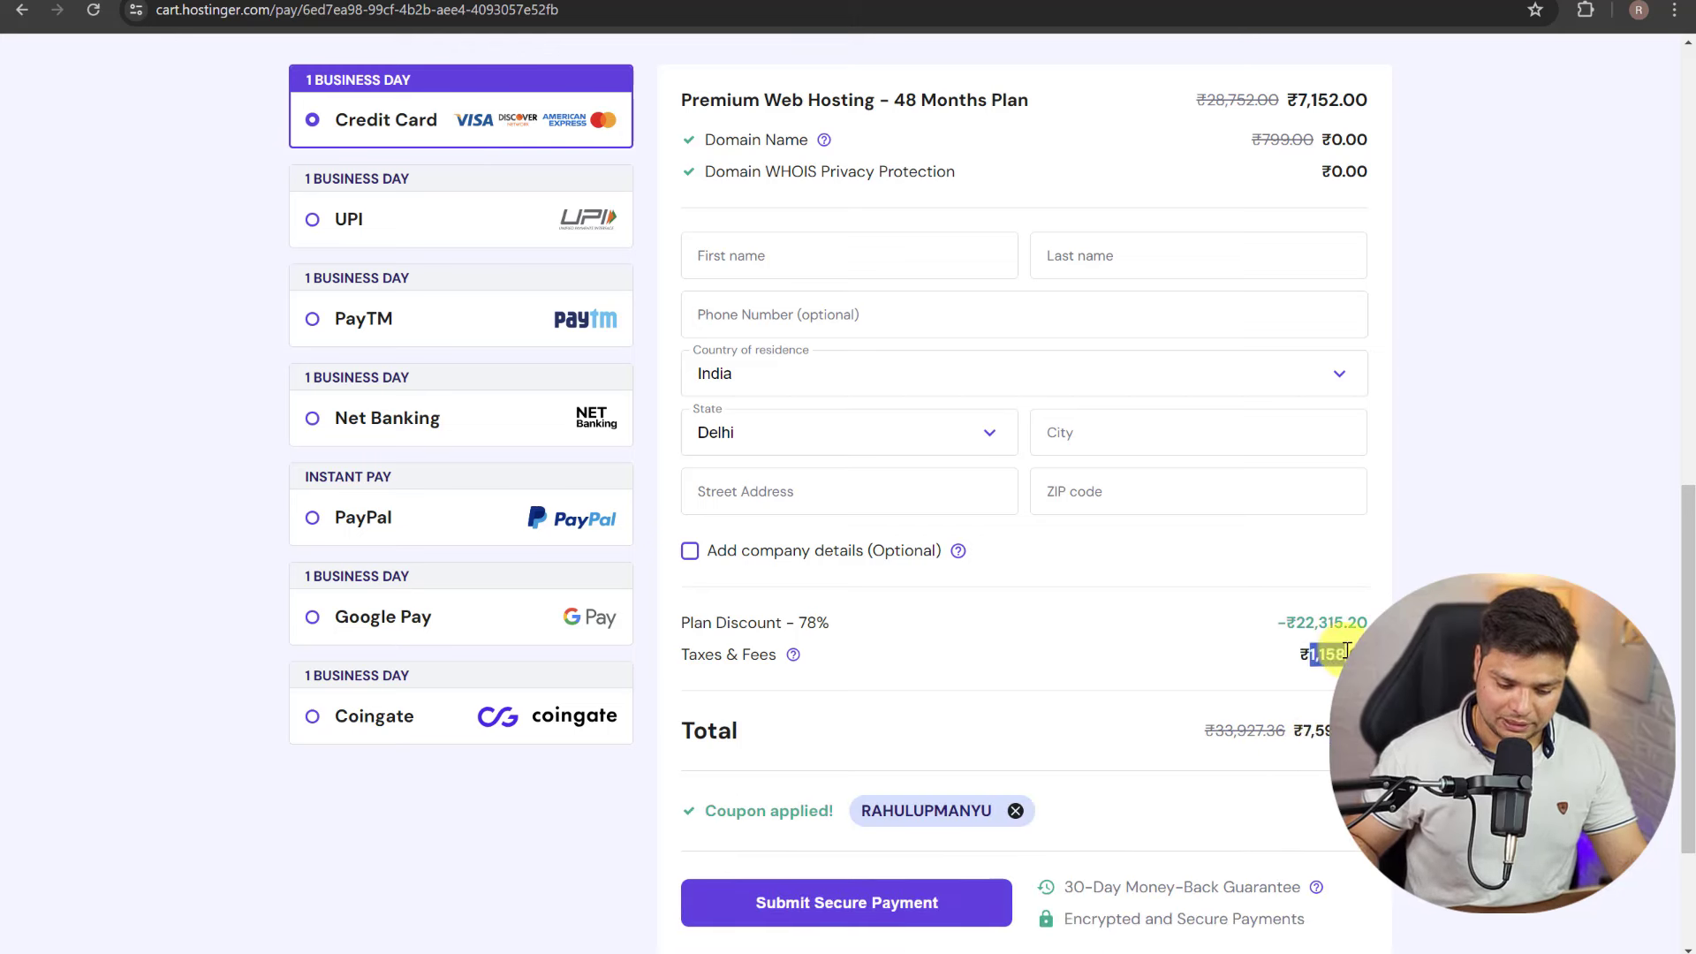
pyautogui.click(1345, 652)
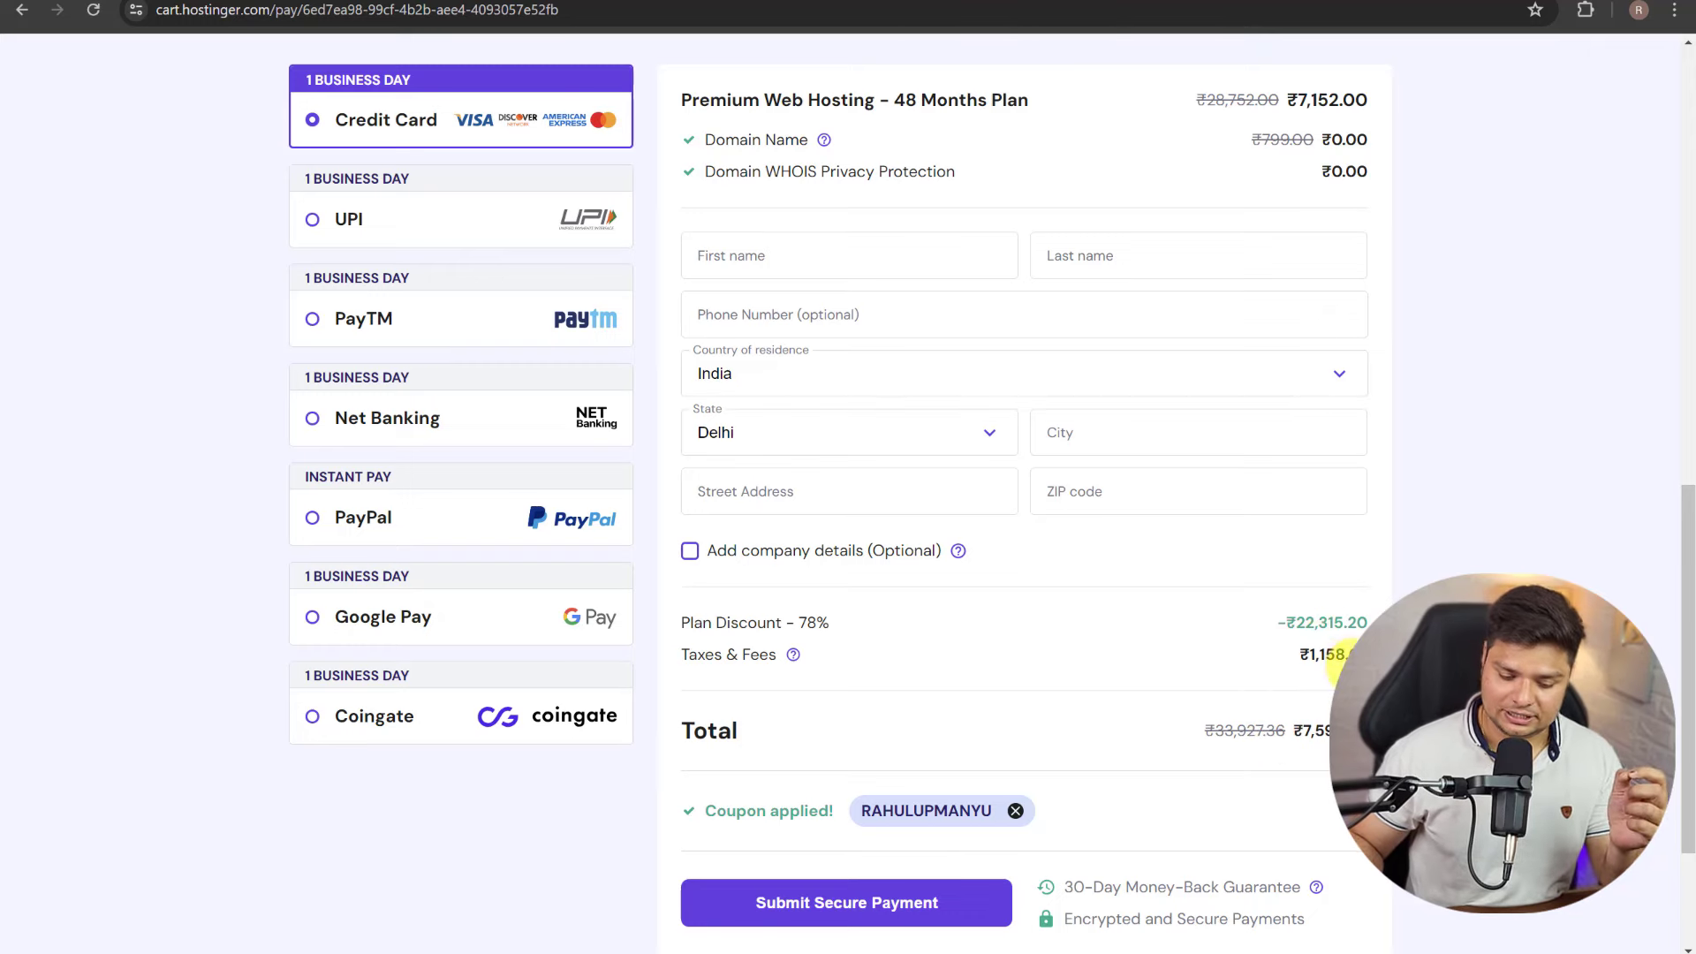
pyautogui.scroll(4, 1270, 713)
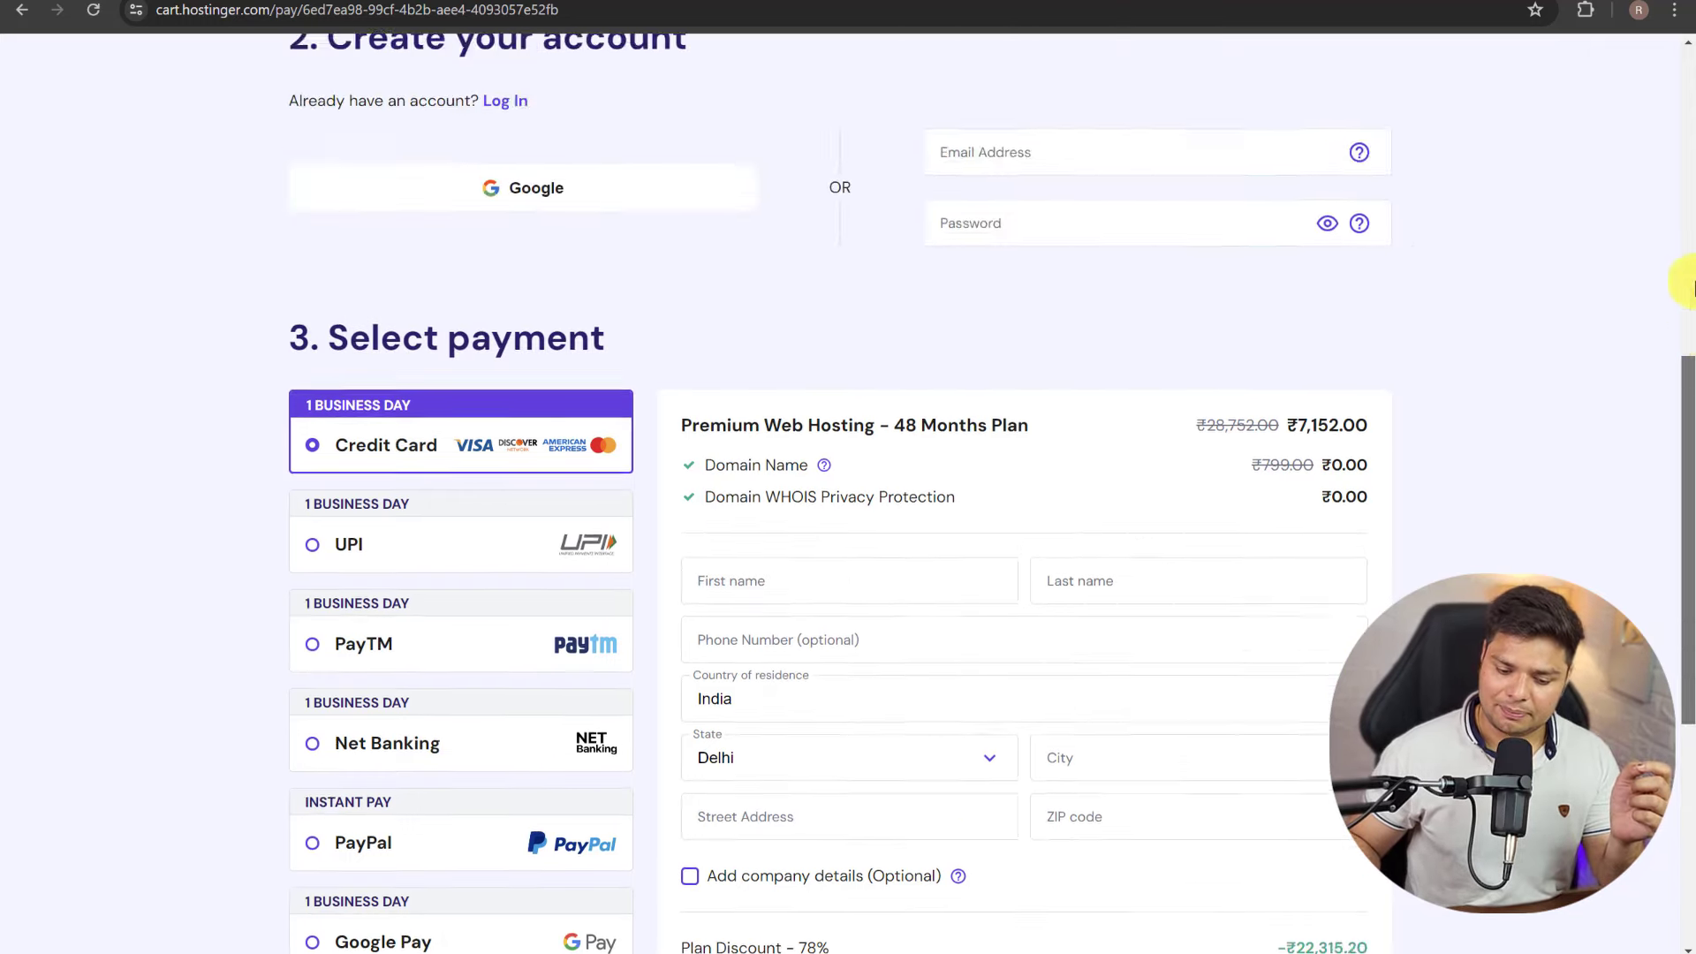
# Switch the billing period to 12 months (₹197.10/month, ₹2,628.00).
pyautogui.click(1692, 282)
pyautogui.click(875, 473)
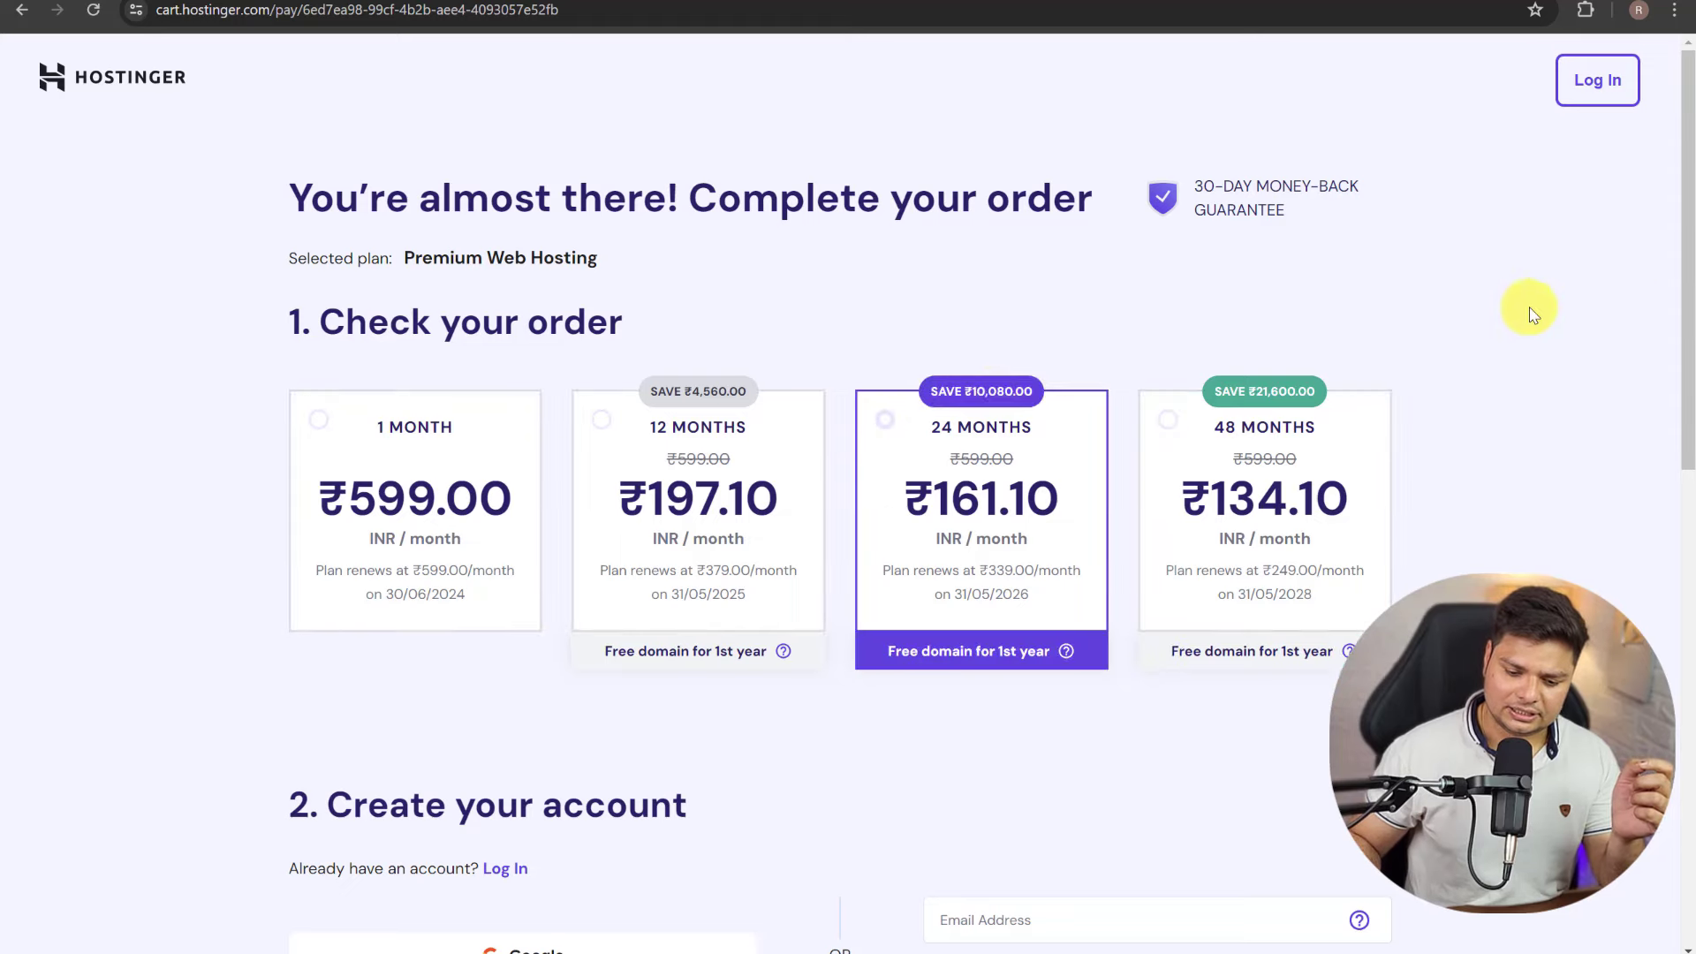
pyautogui.click(1688, 491)
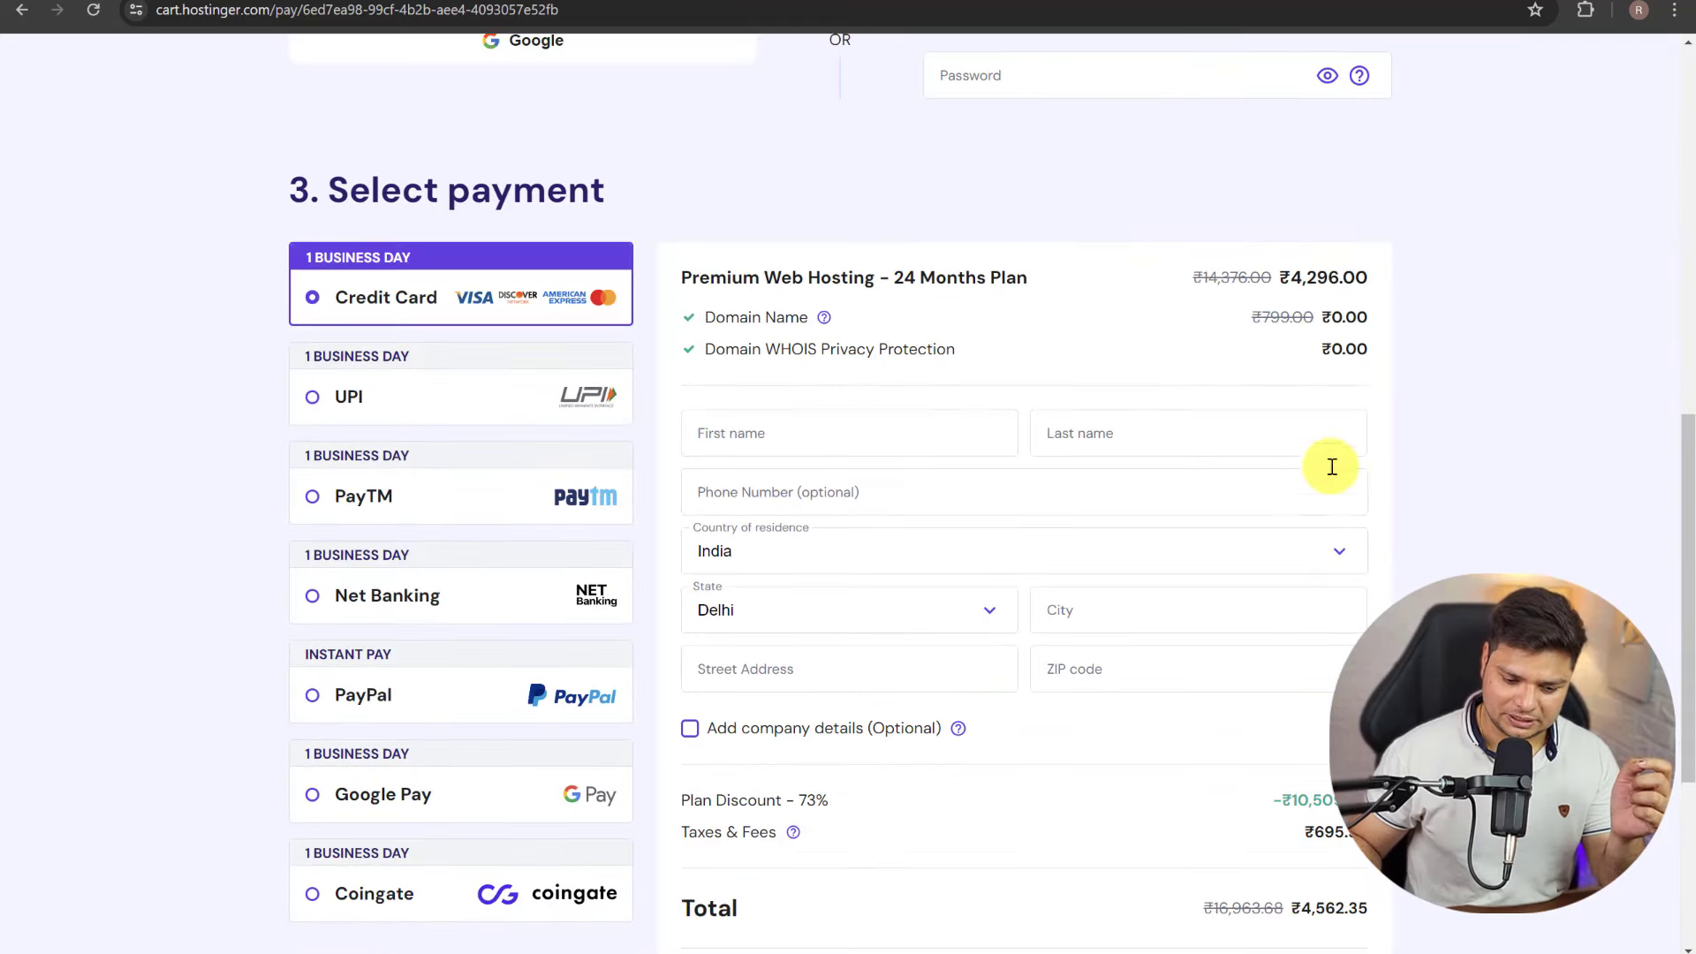
pyautogui.scroll(-2, 1290, 812)
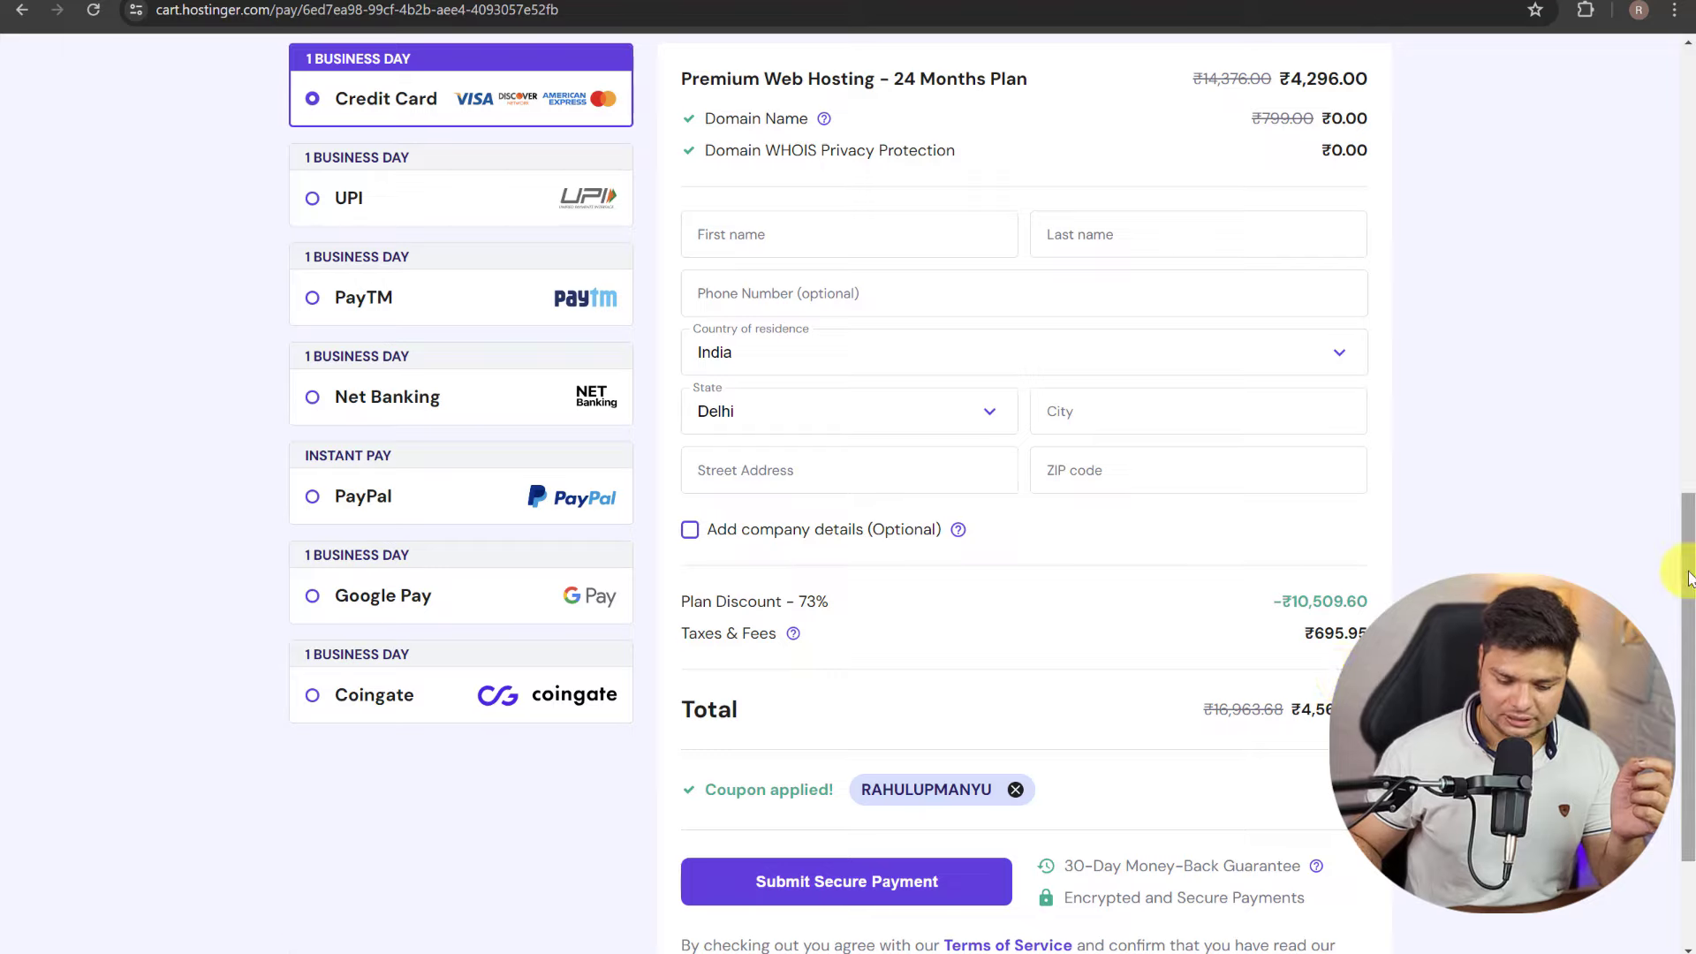
pyautogui.moveTo(1689, 579); pyautogui.dragTo(1688, 146)
pyautogui.click(749, 203)
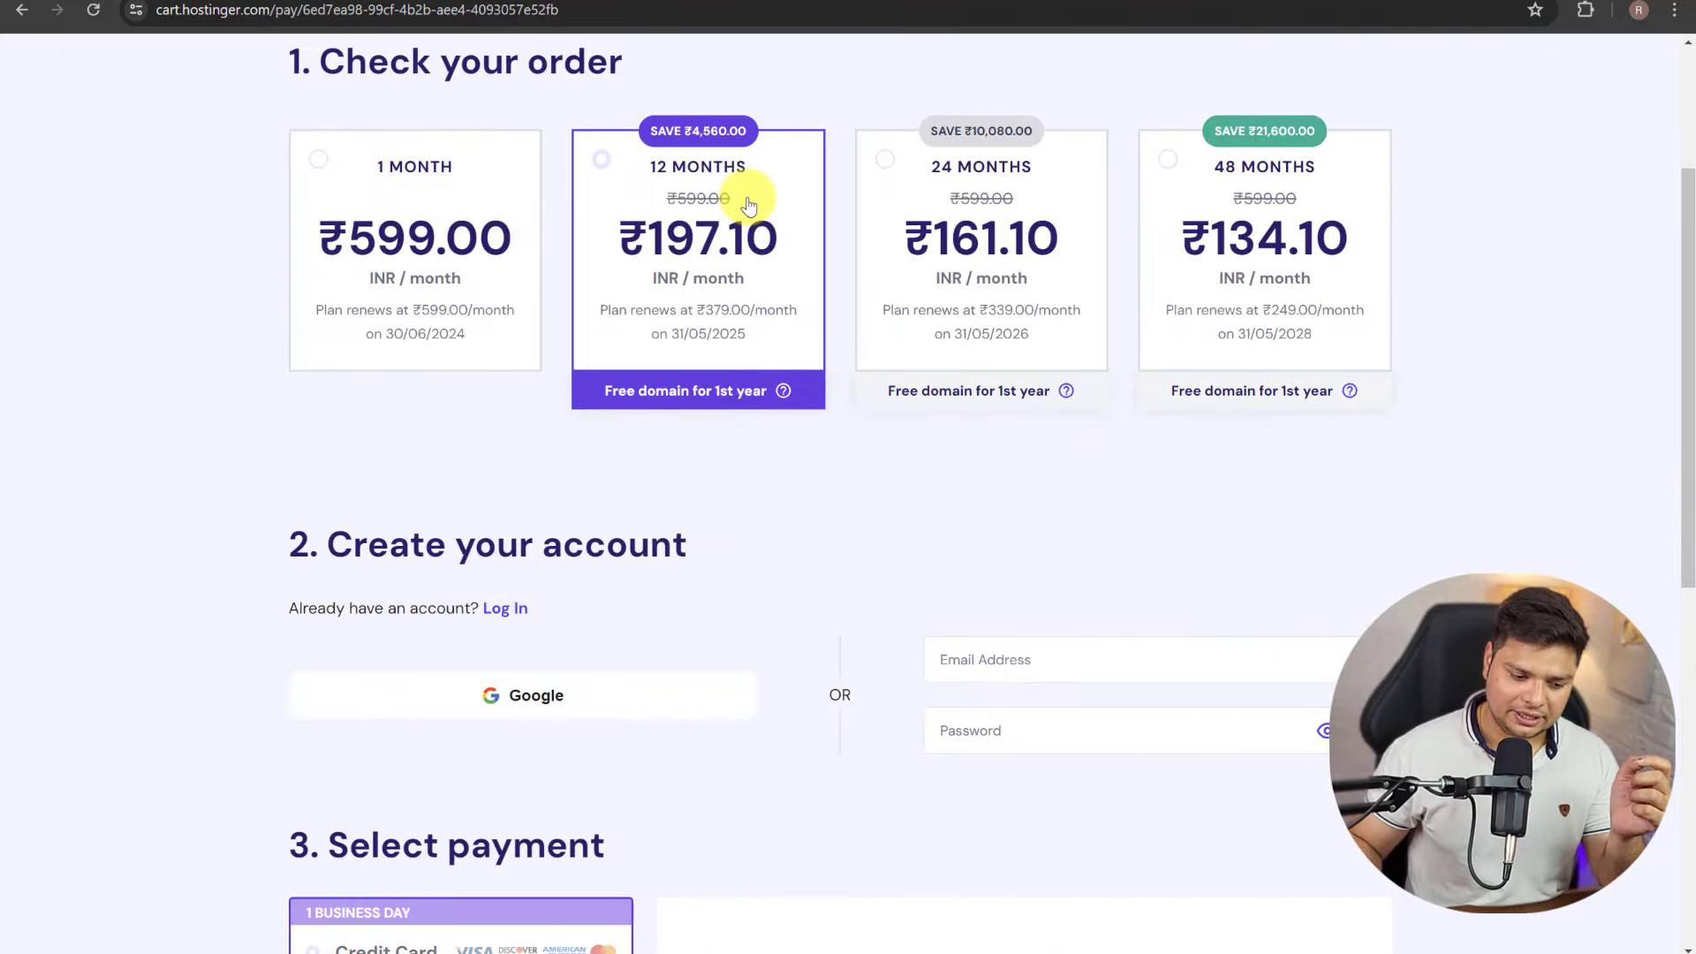
pyautogui.moveTo(1684, 287); pyautogui.dragTo(1688, 587)
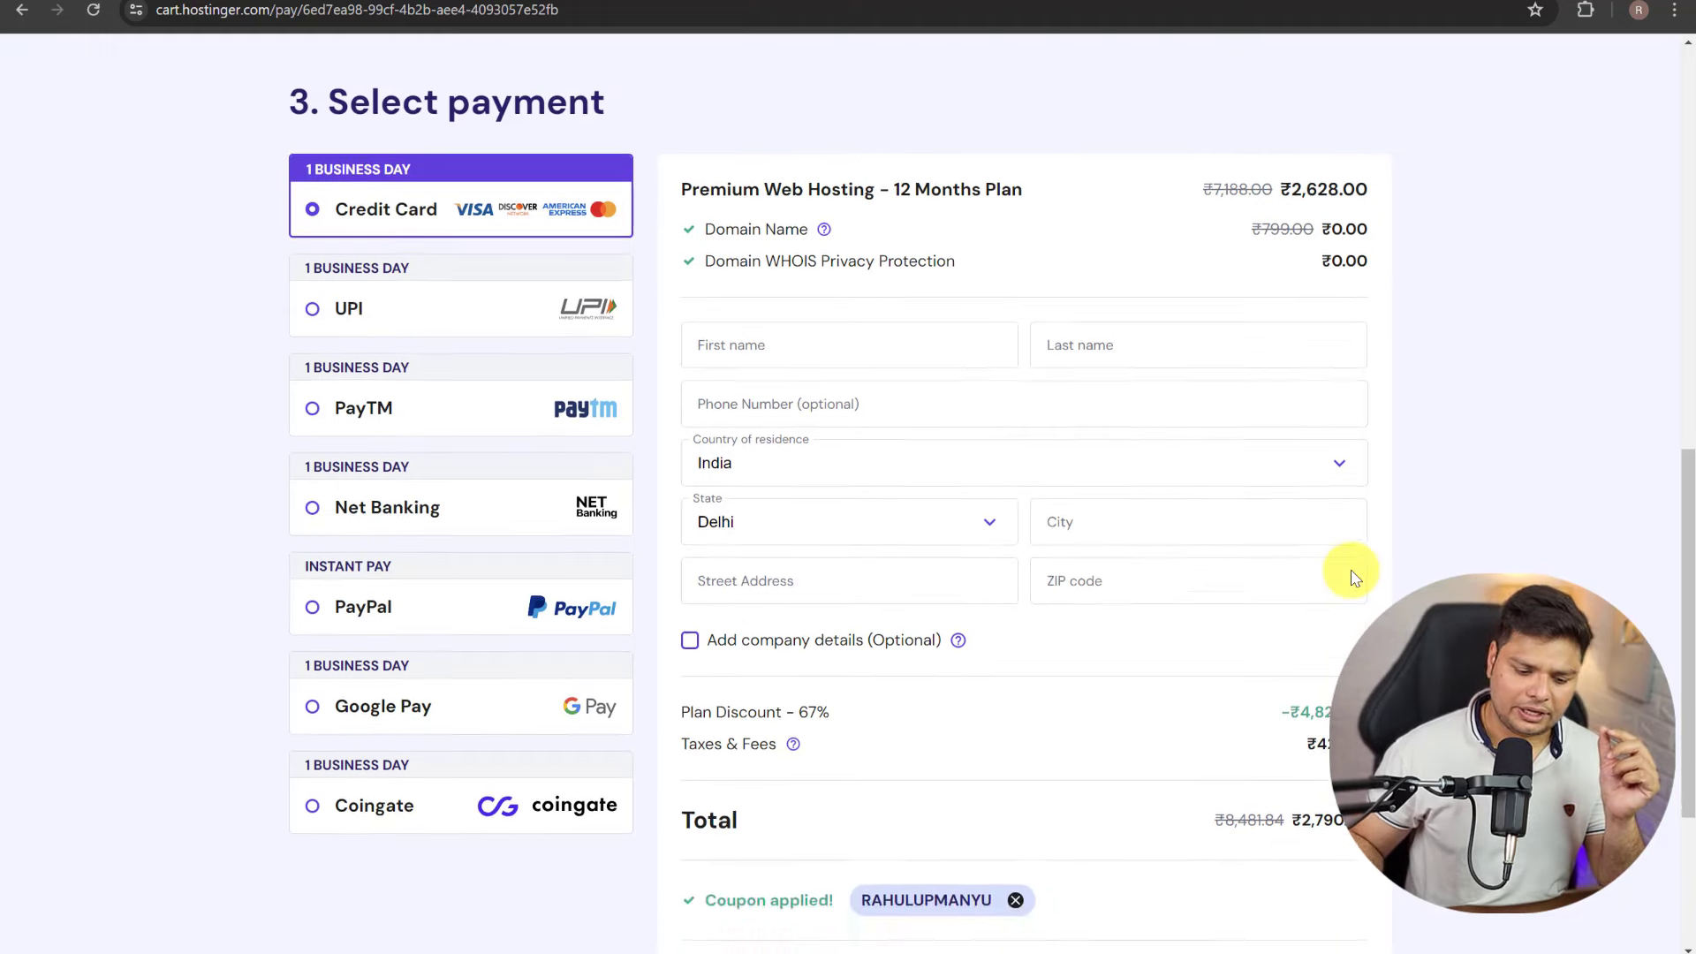
# Scroll through the signed-in checkout to review the order and payment sections.
pyautogui.scroll(5, 1194, 539)
pyautogui.scroll(5, 1194, 539)
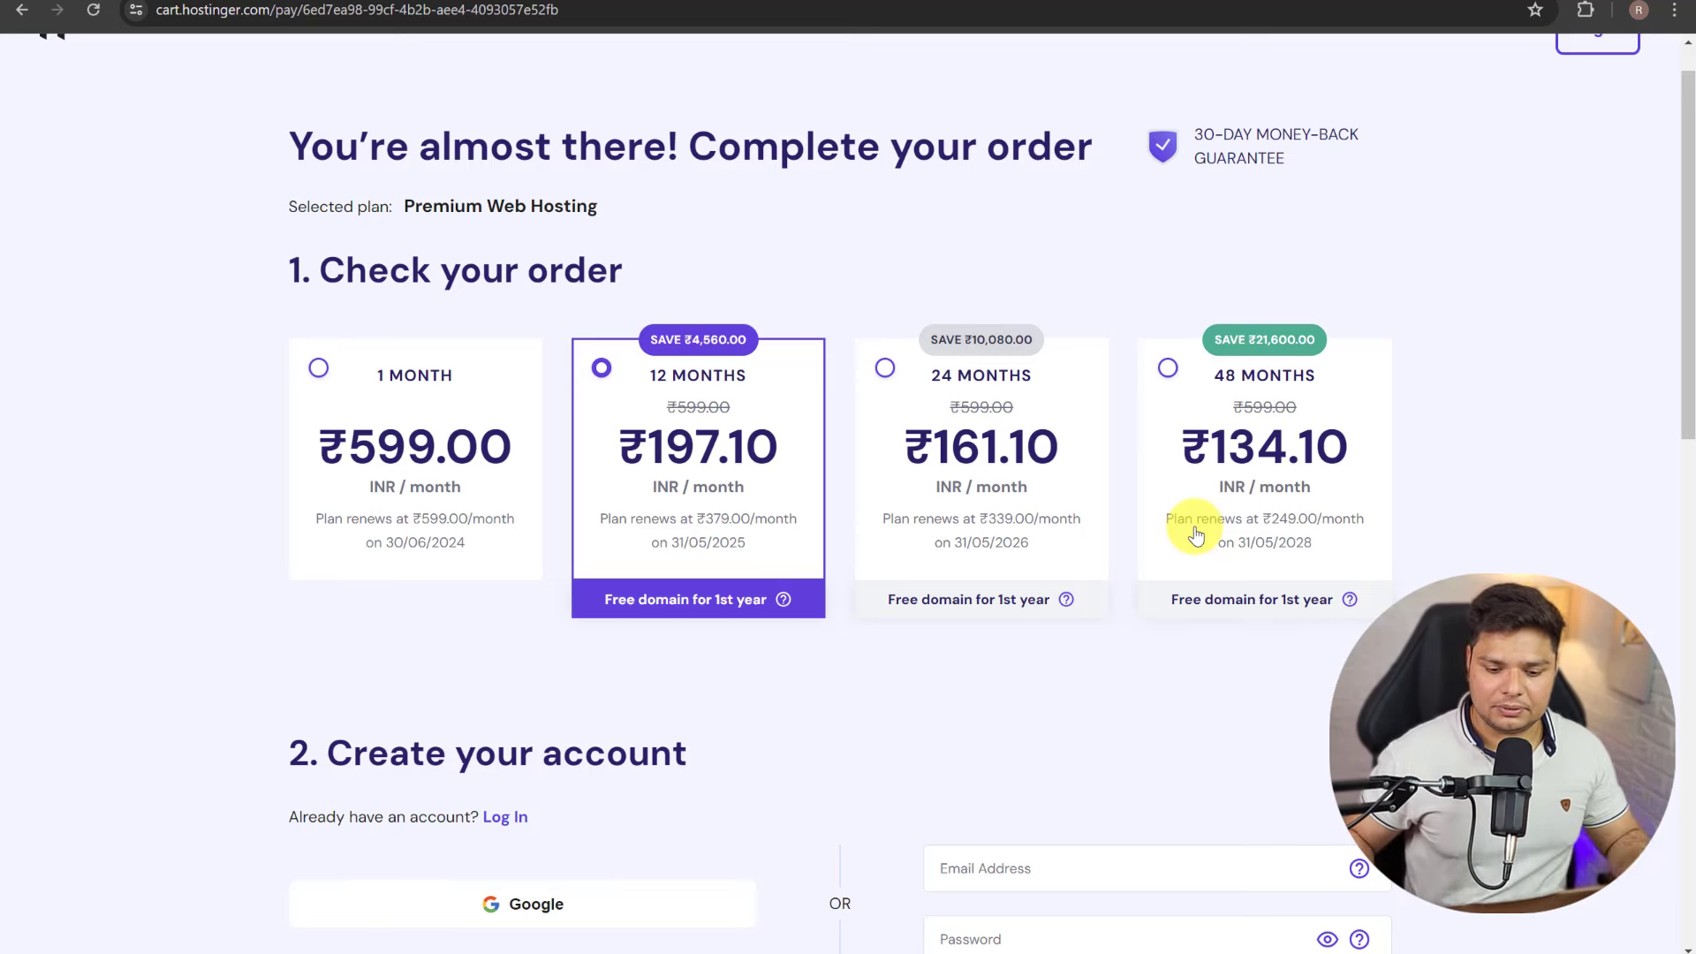
pyautogui.scroll(1, 1499, 371)
pyautogui.moveTo(1683, 256); pyautogui.dragTo(1679, 526)
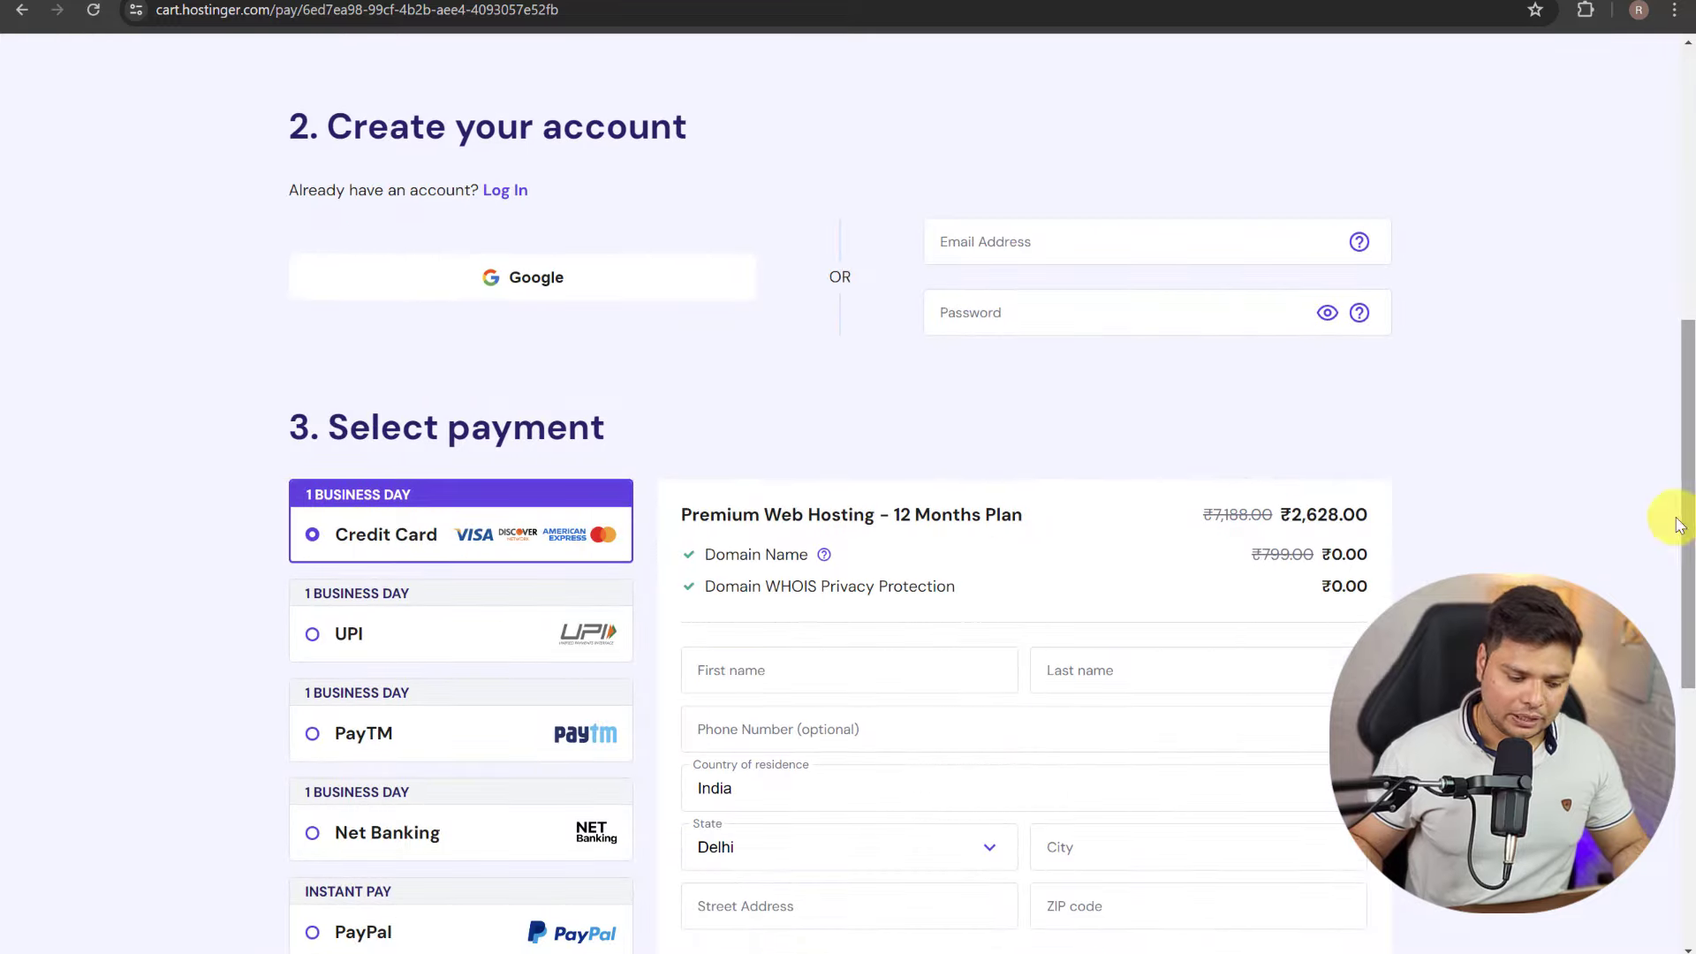
pyautogui.scroll(2, 575, 283)
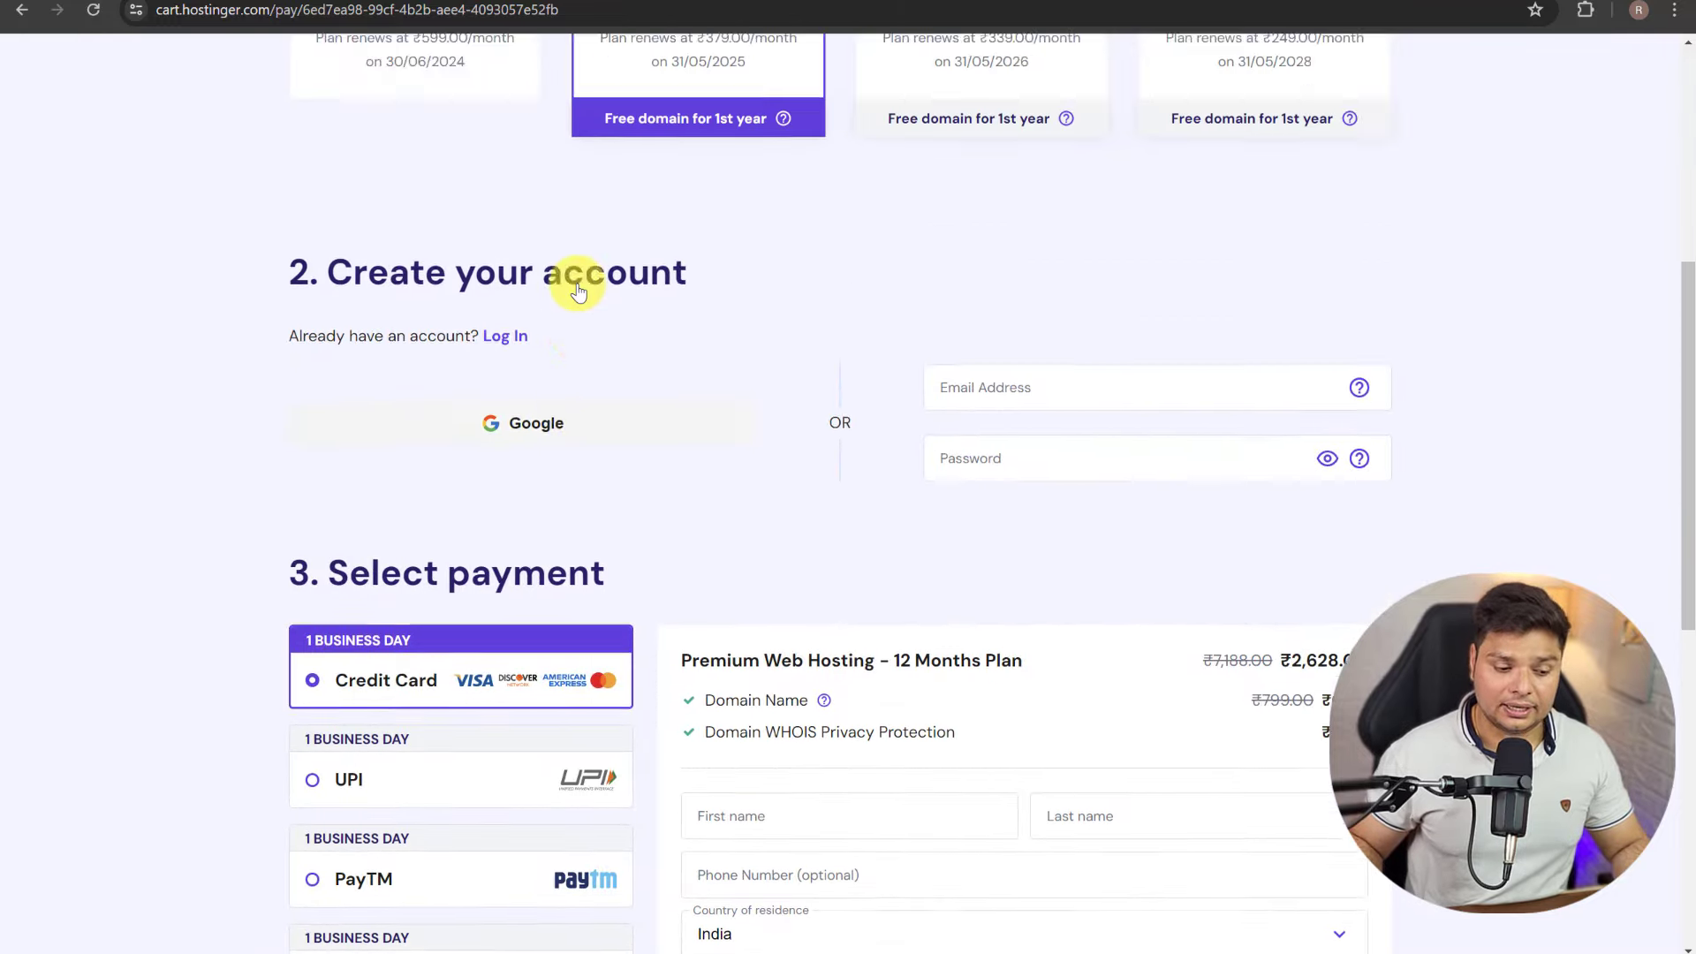
pyautogui.scroll(-3, 503, 782)
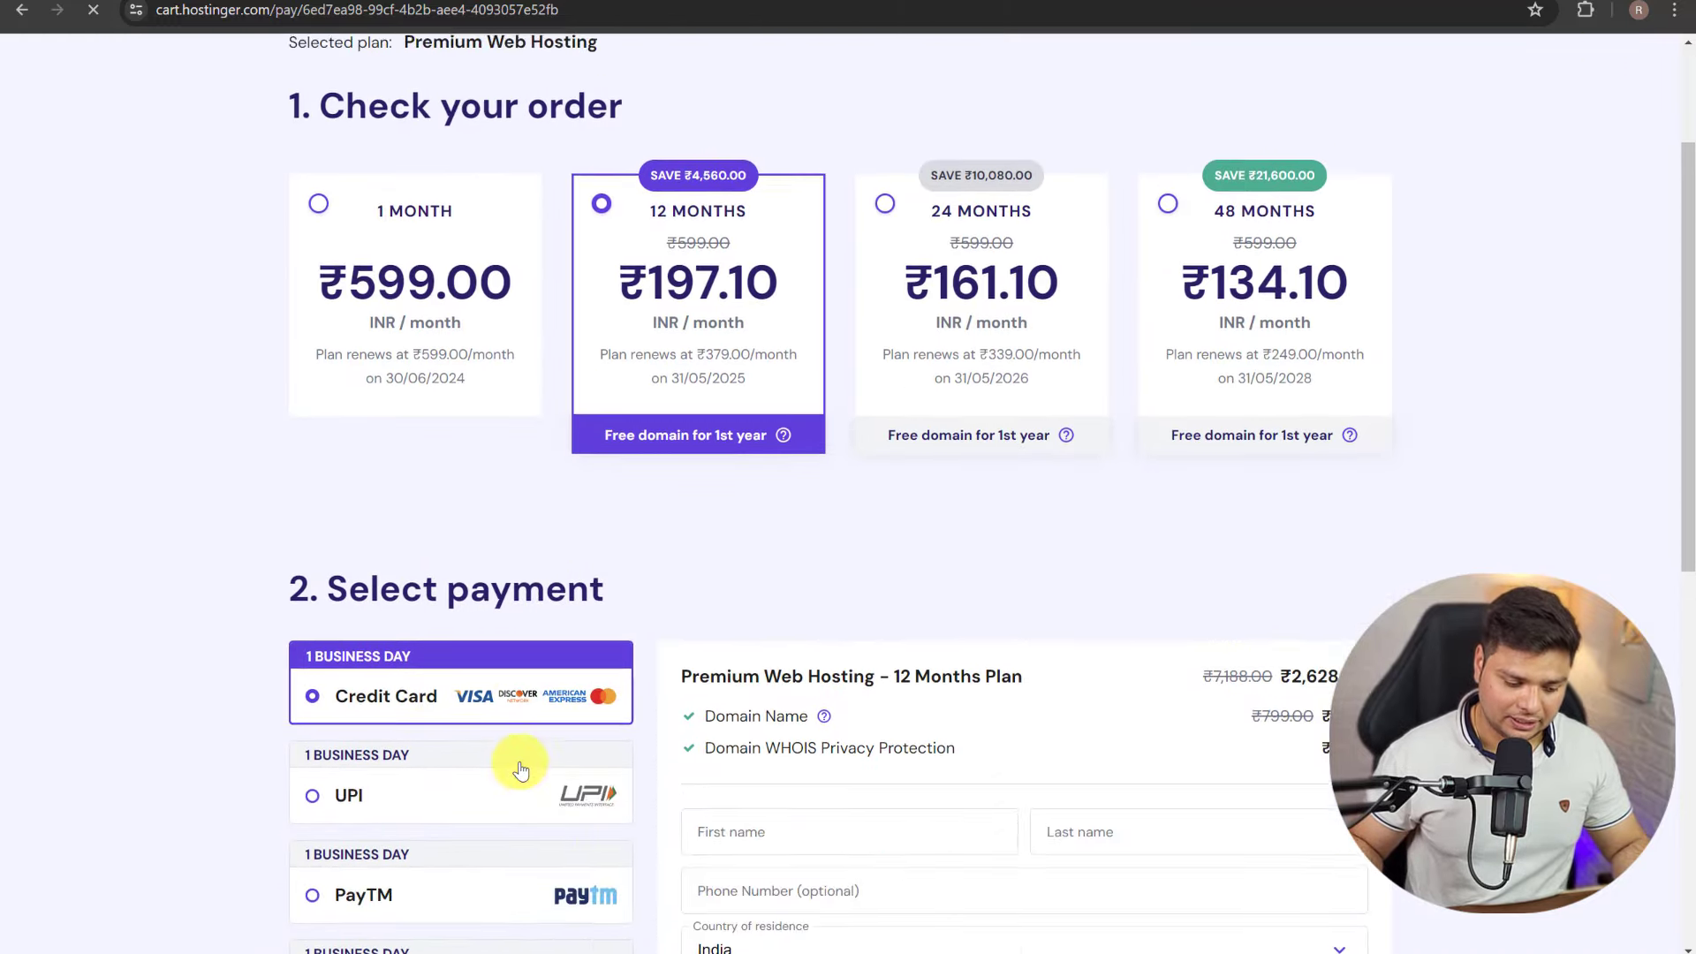
pyautogui.scroll(-3, 521, 770)
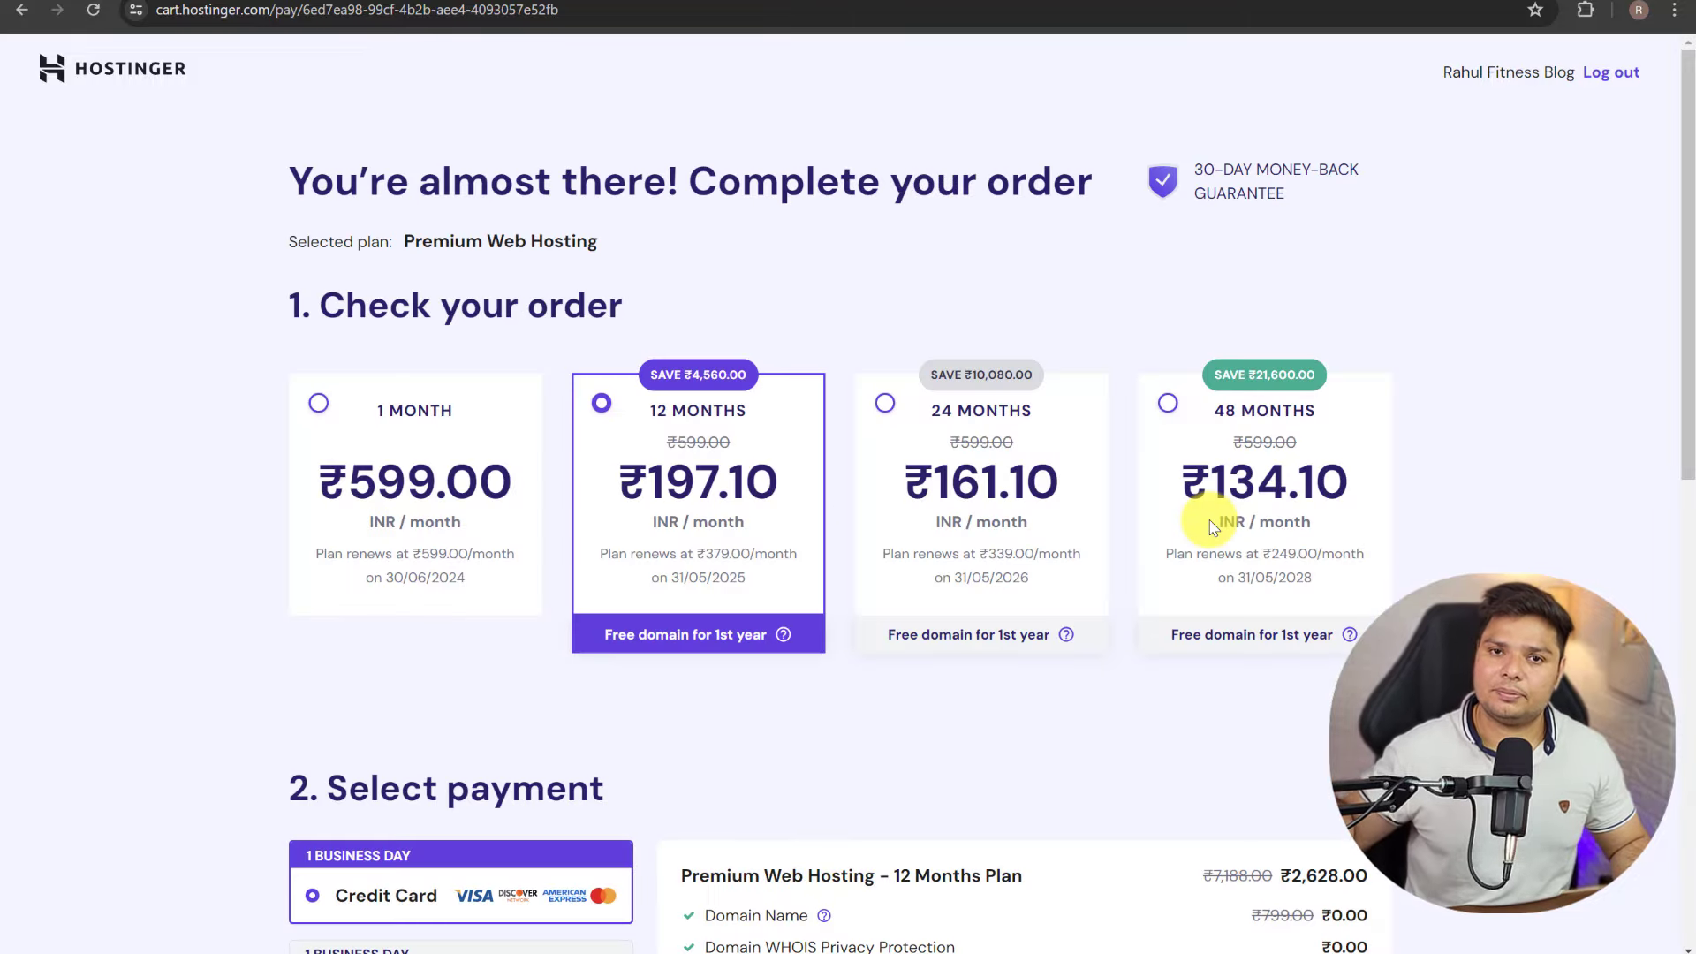
# Select UPI as the payment method for the 12-month Premium plan.
pyautogui.scroll(-2, 1231, 559)
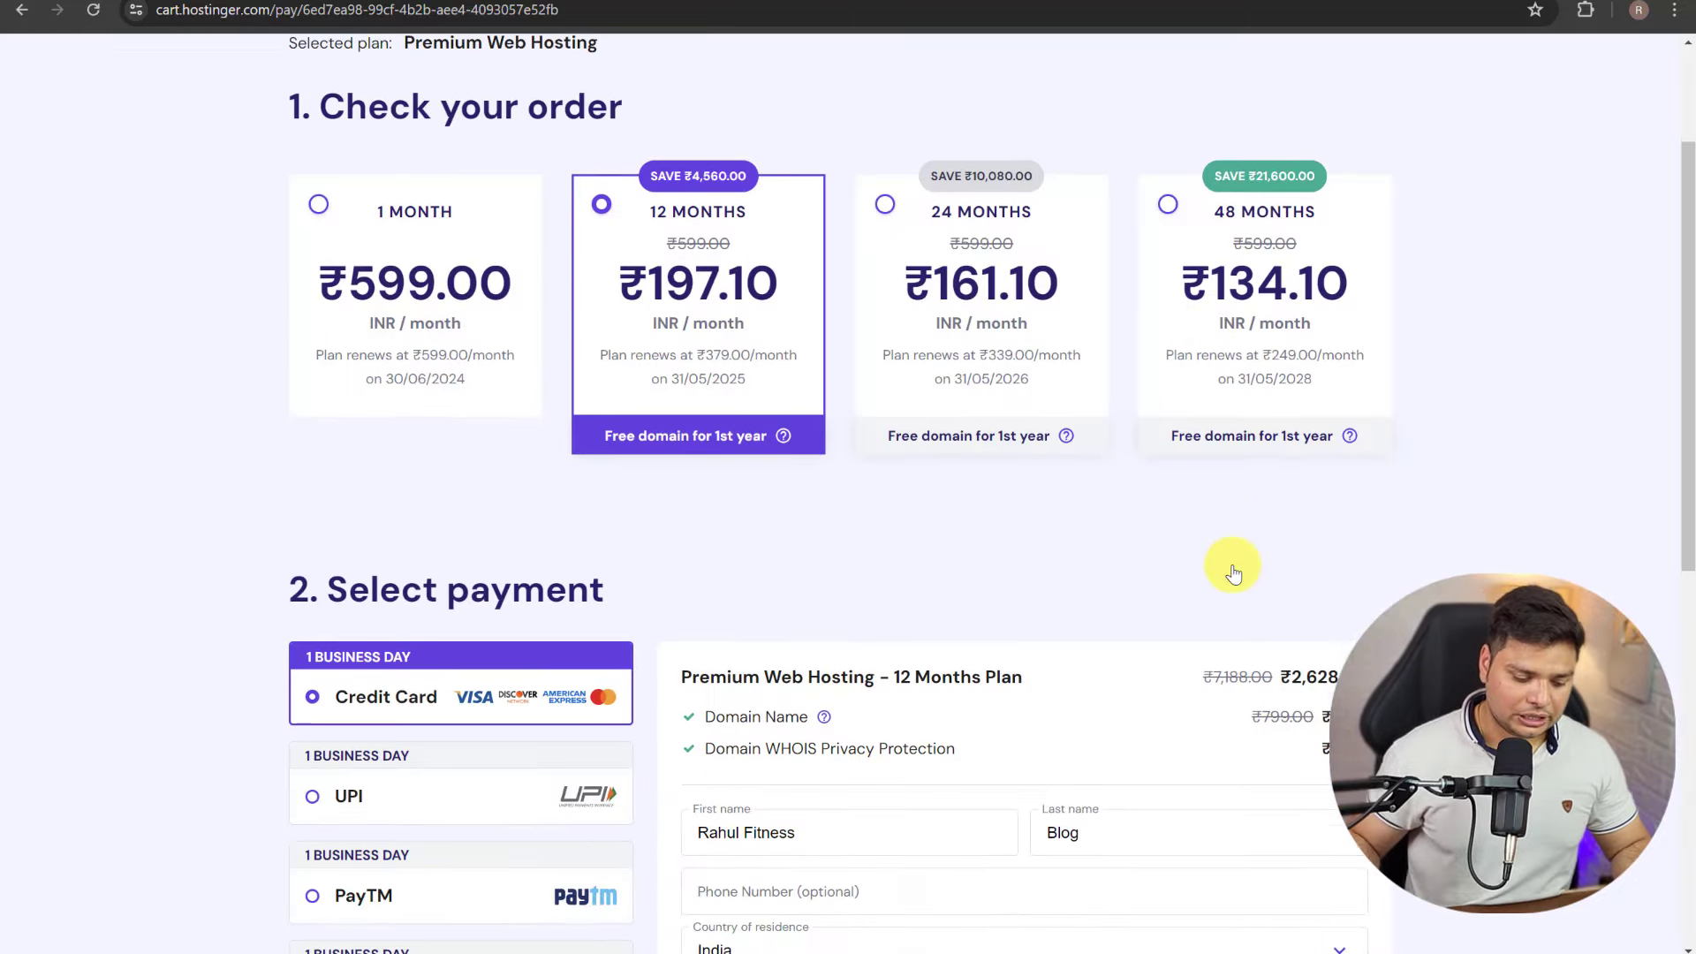
pyautogui.scroll(-5, 1219, 587)
pyautogui.scroll(-1, 1024, 746)
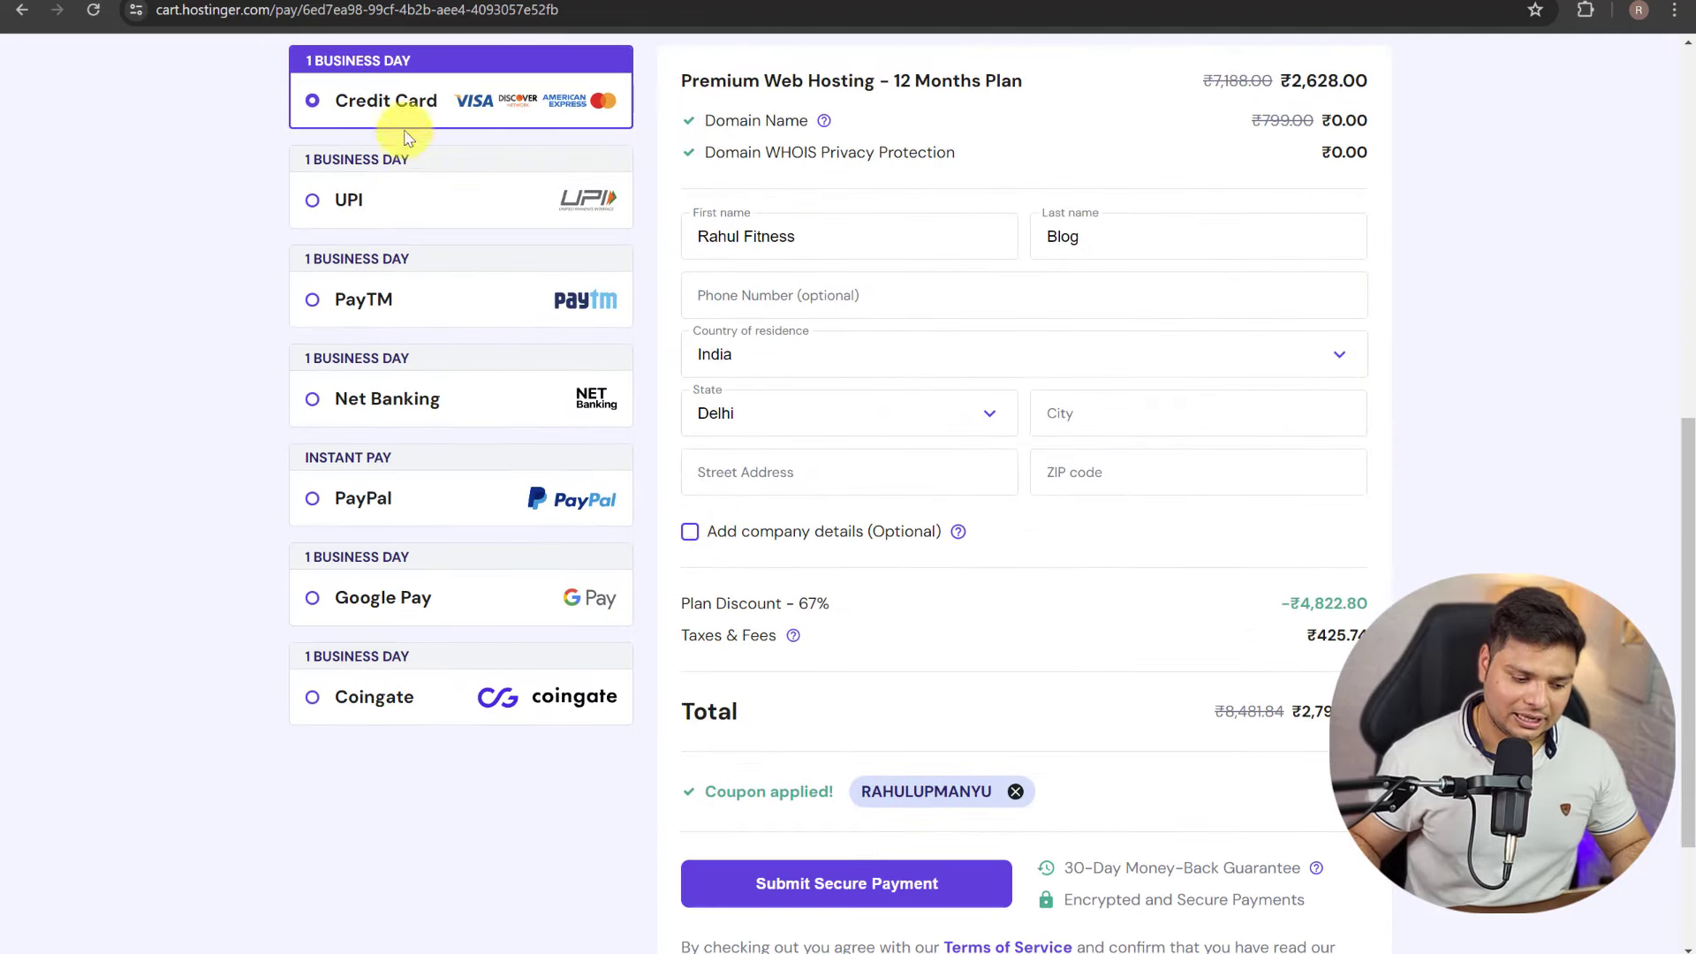
pyautogui.click(333, 190)
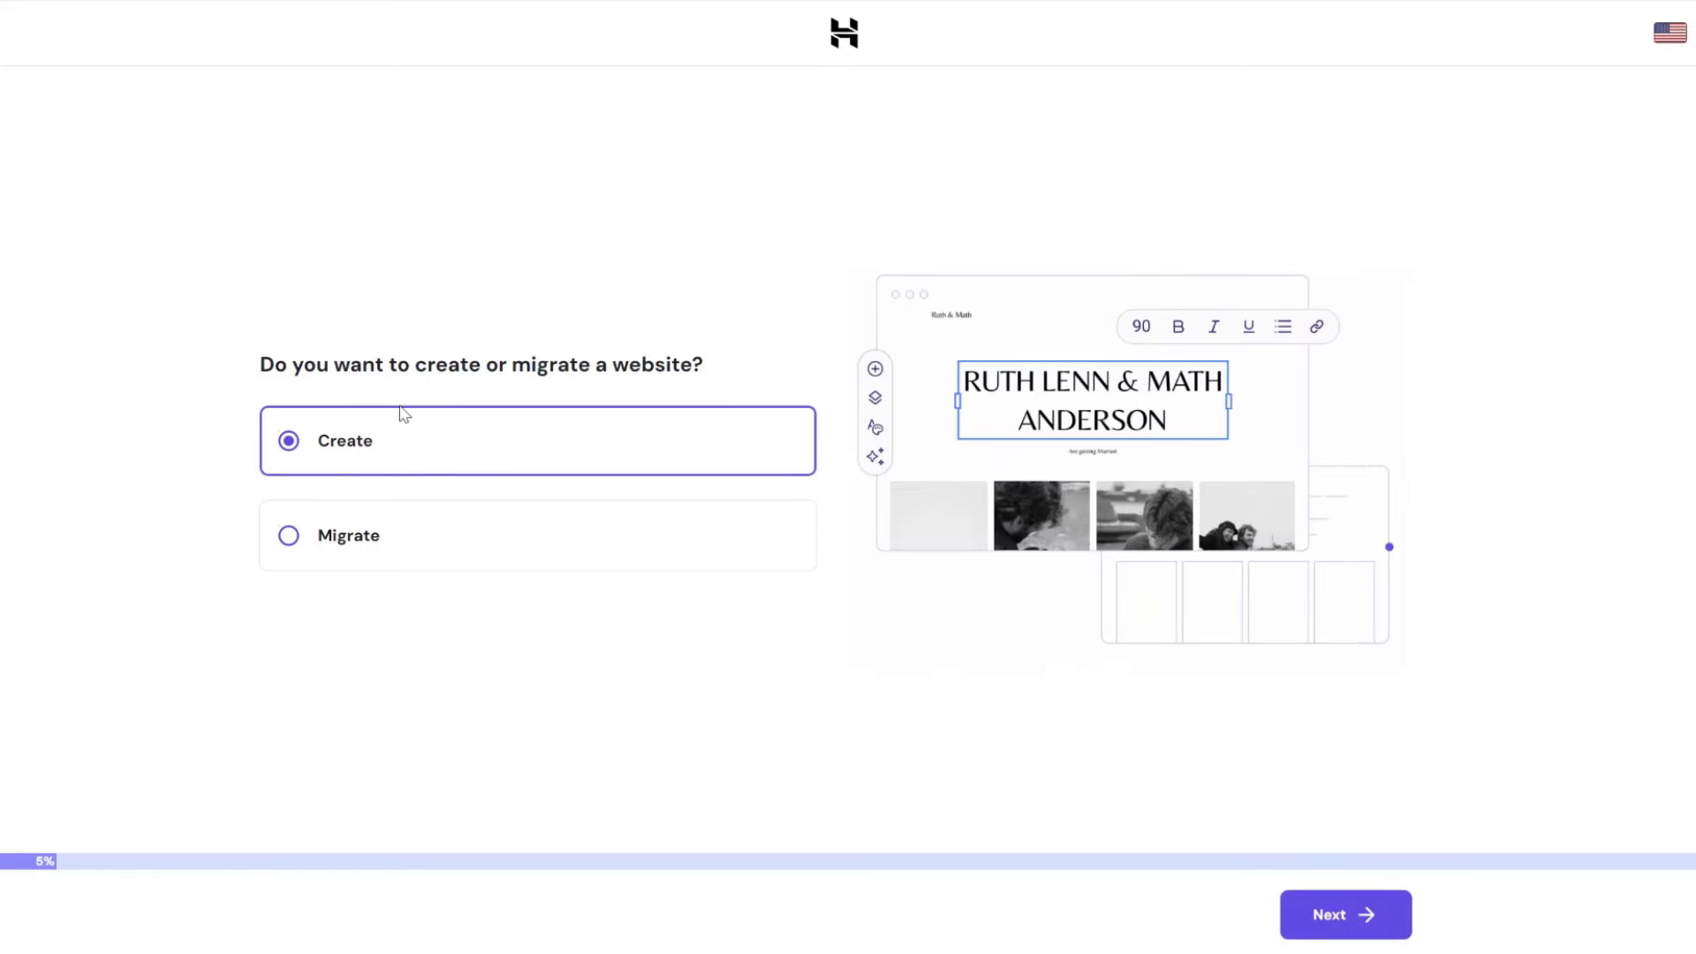
# Continue with creating a new website and build it with WordPress.
pyautogui.click(1306, 925)
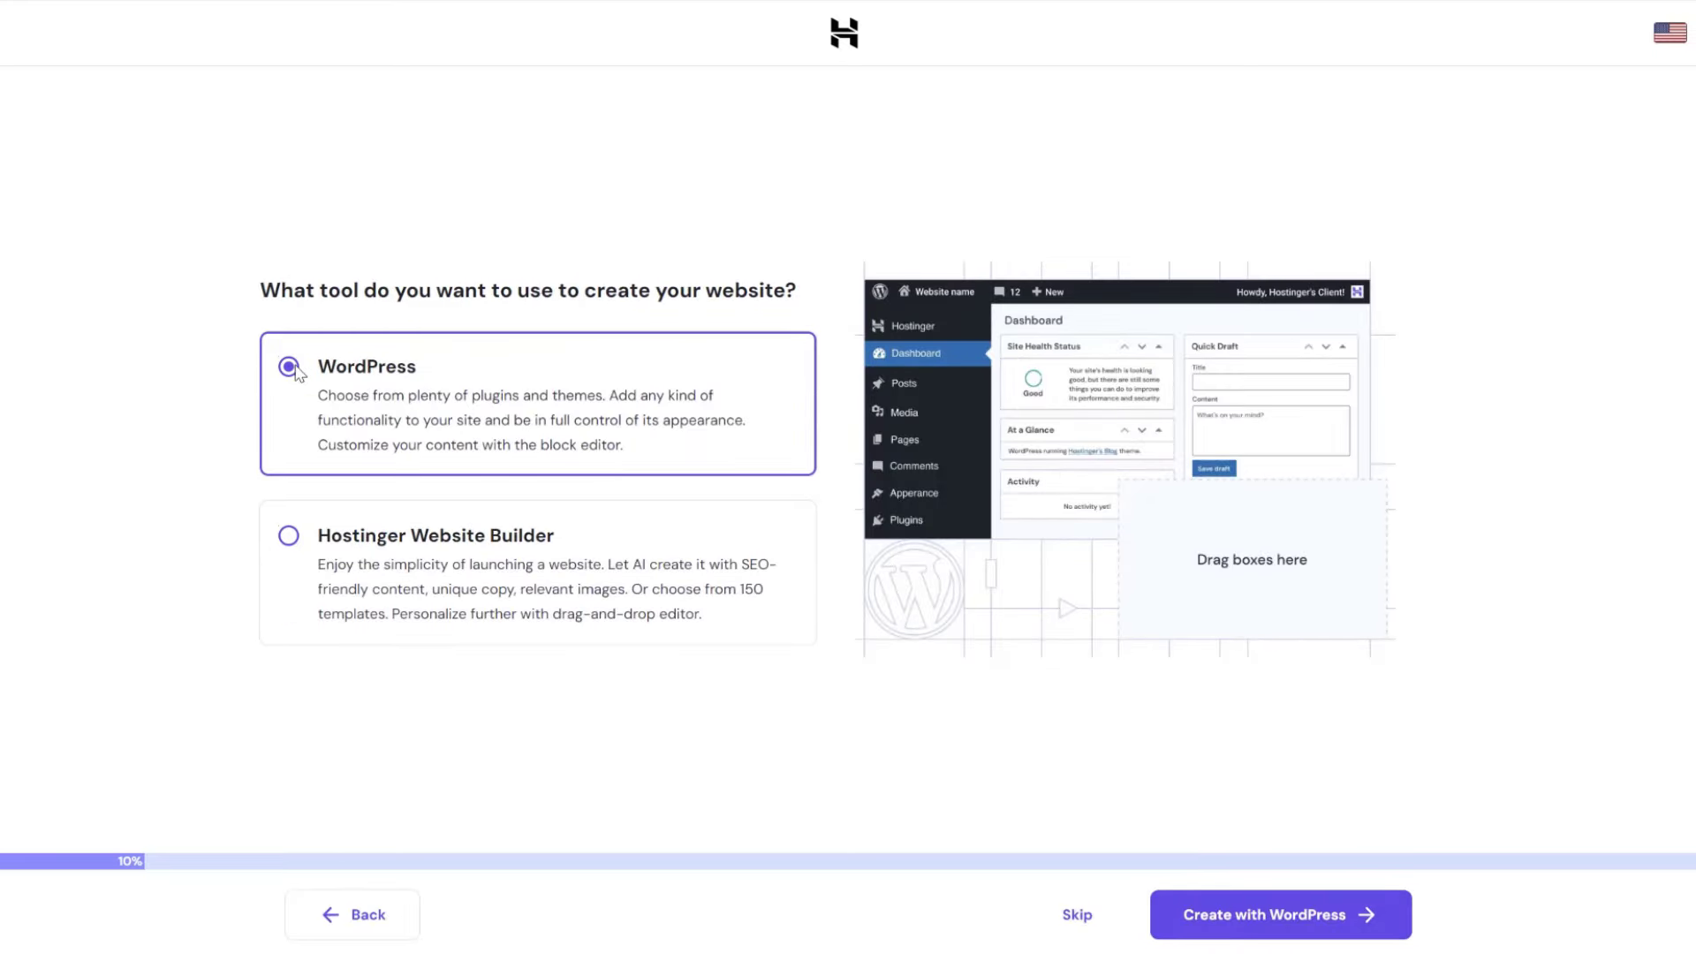
pyautogui.click(1285, 922)
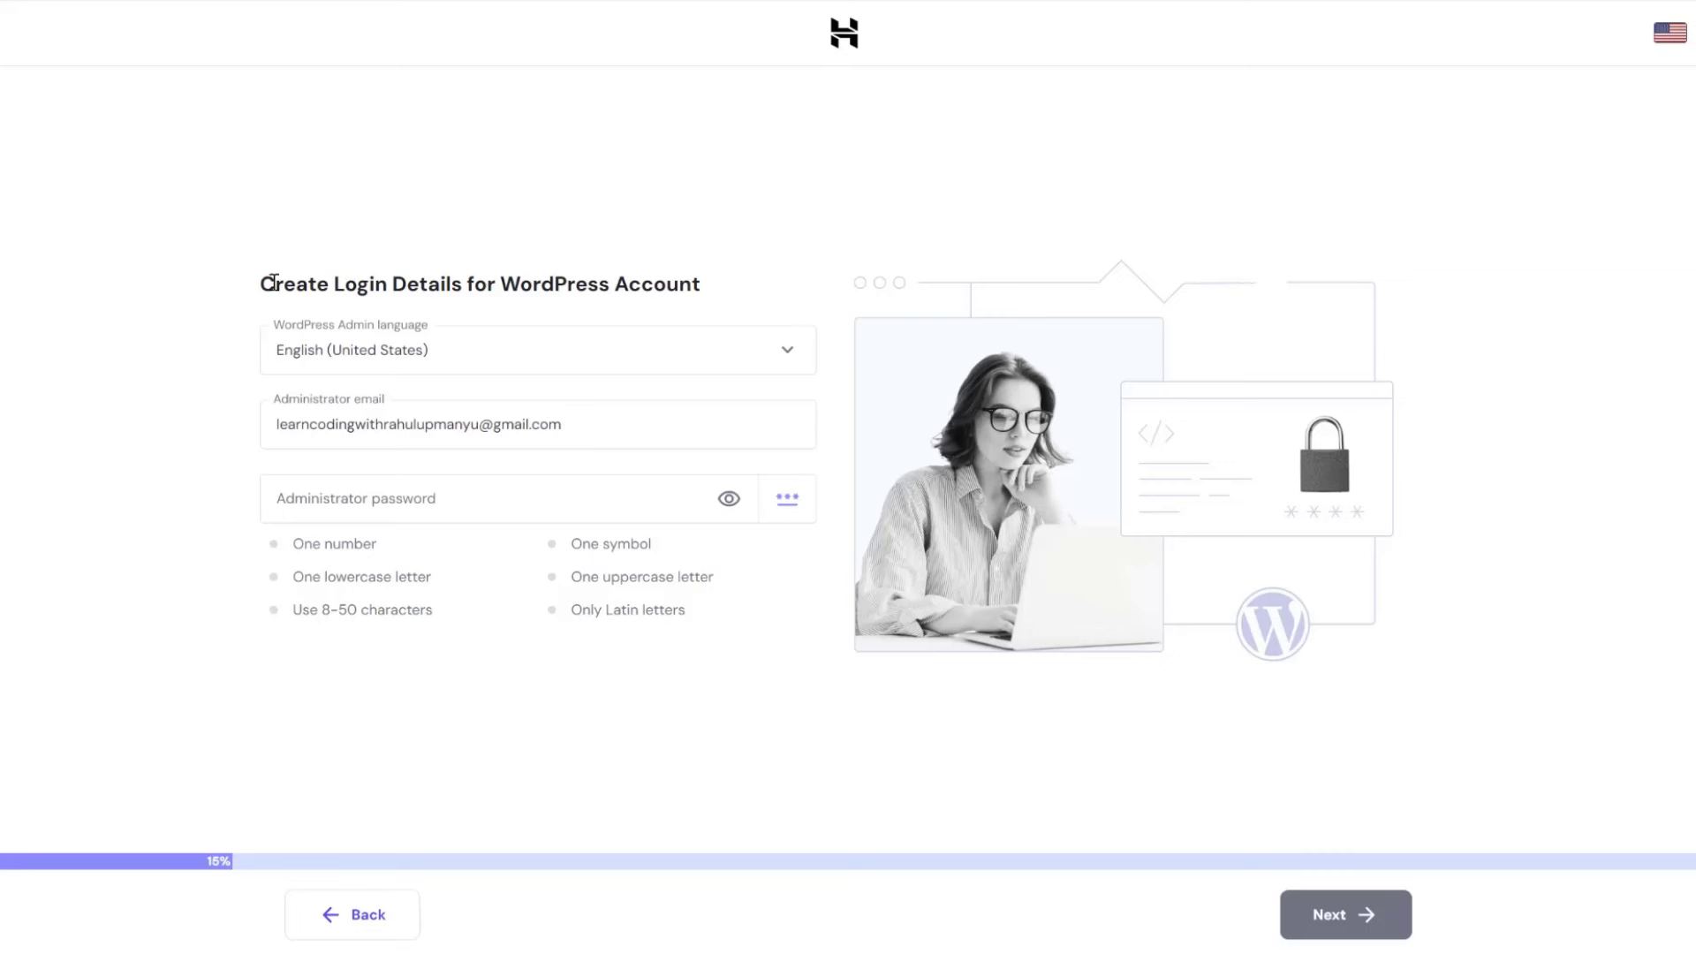
# Keep the prefilled administrator email and submit a new administrator password.
pyautogui.tripleClick(592, 424)
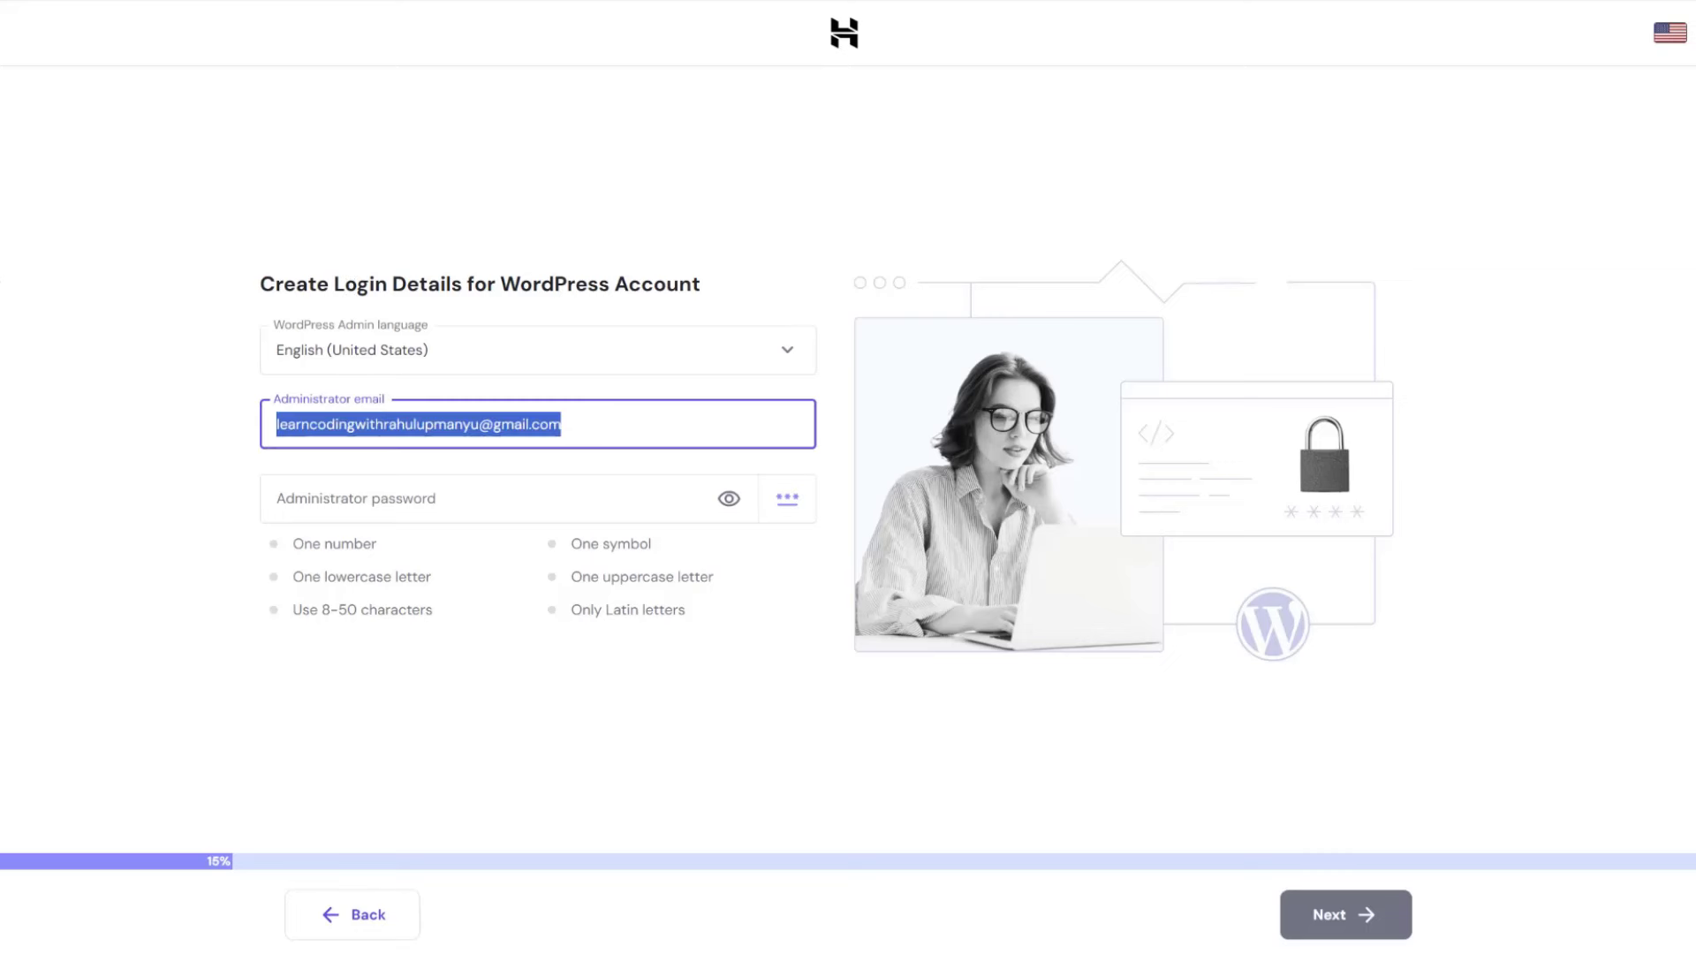
pyautogui.click(165, 276)
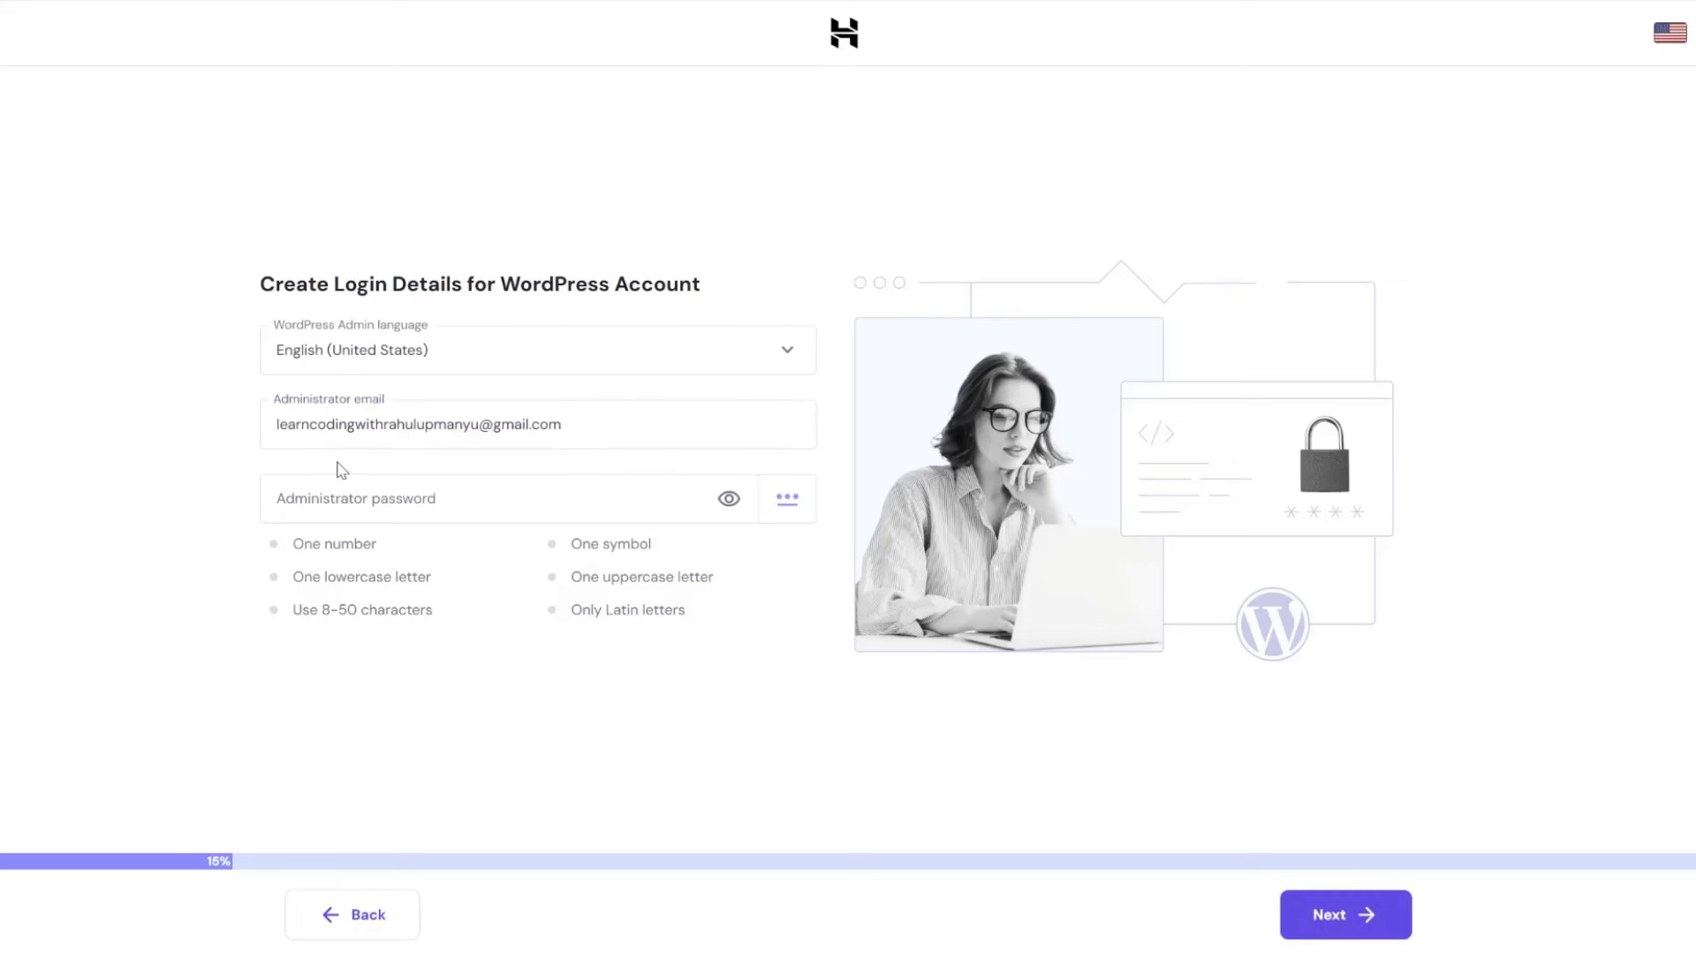
pyautogui.click(312, 498)
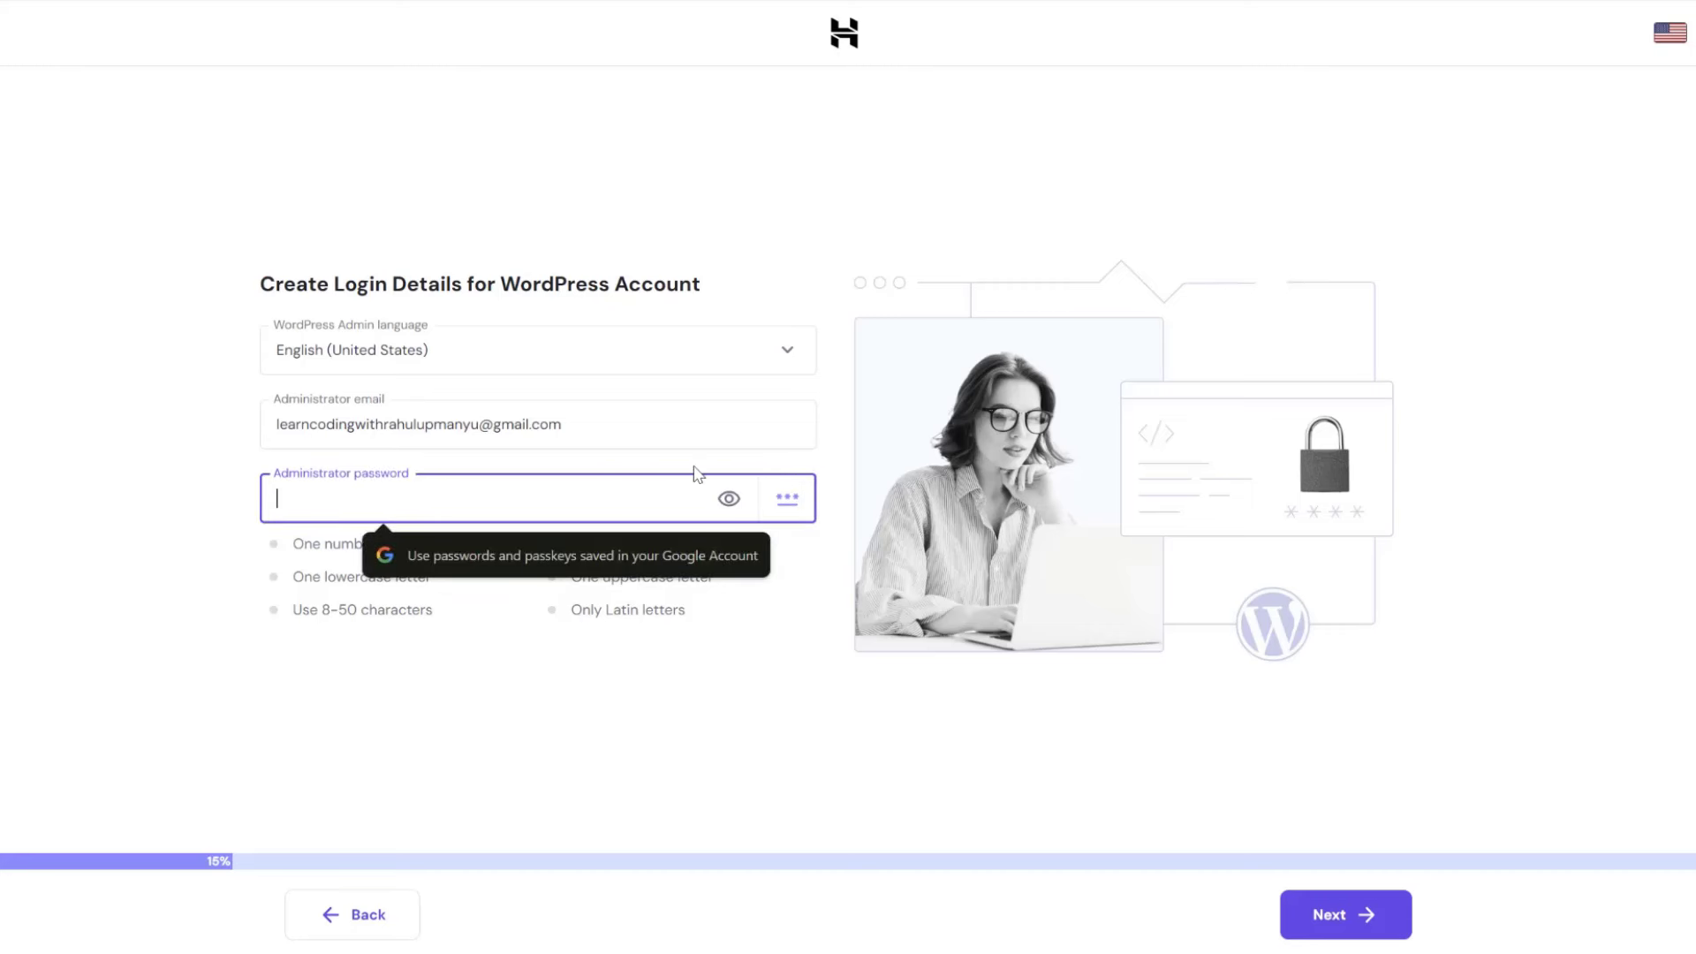
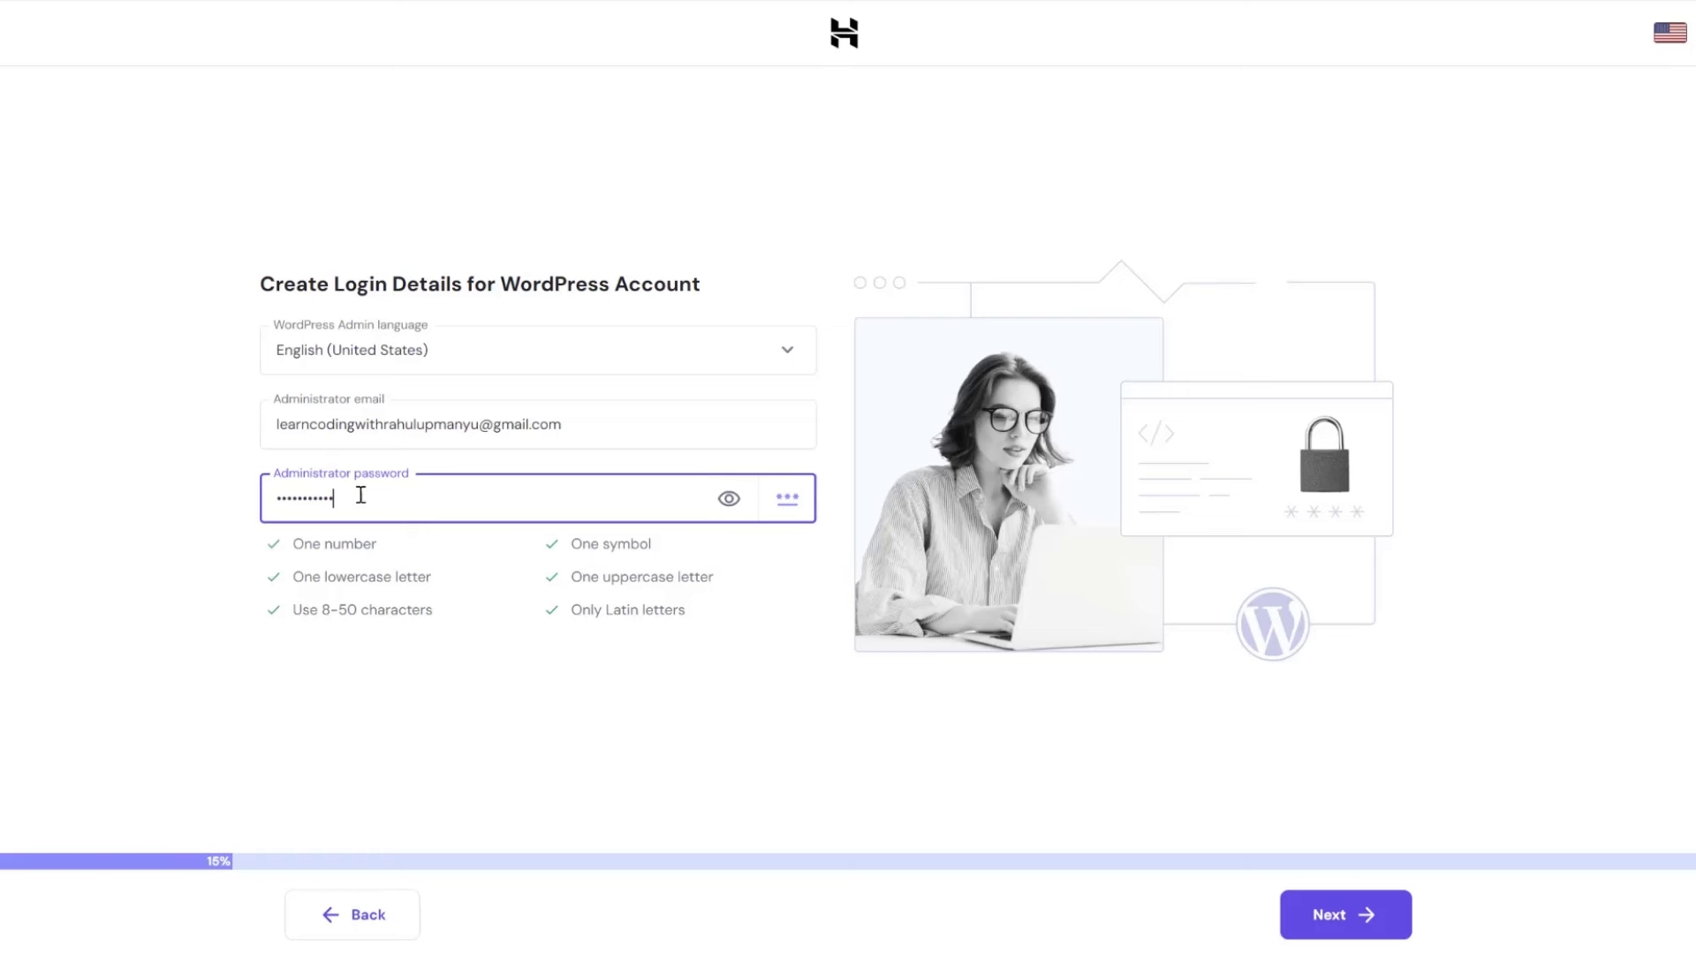
pyautogui.moveTo(361, 494); pyautogui.dragTo(220, 460)
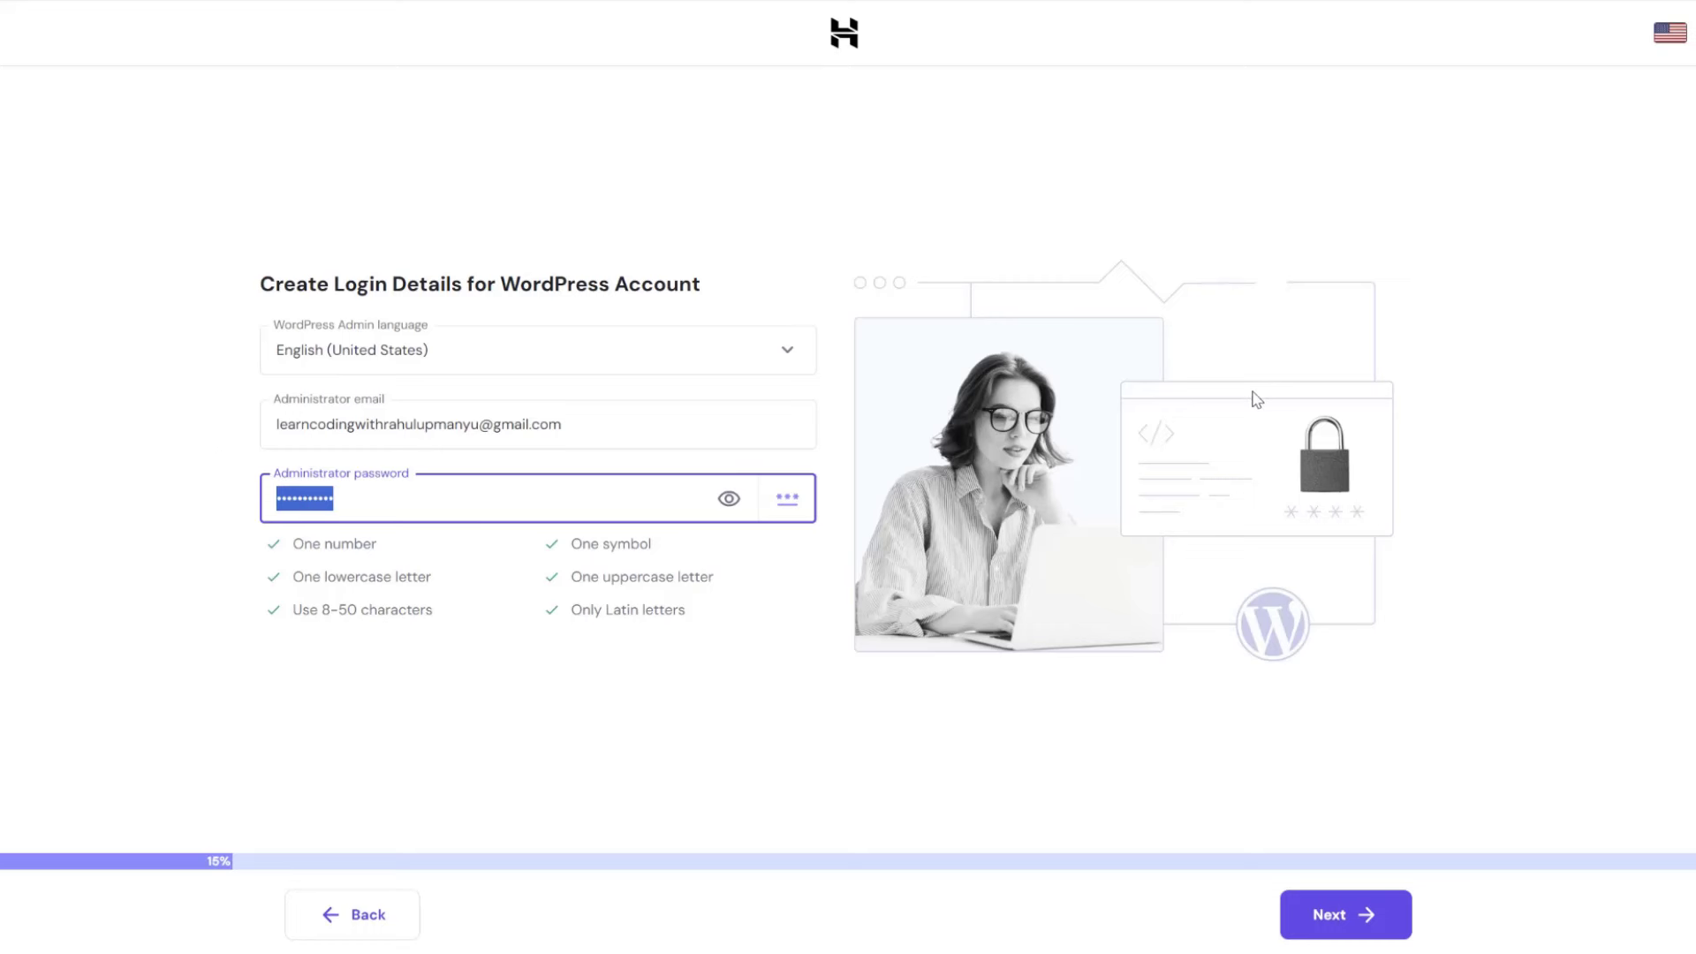
pyautogui.click(1314, 912)
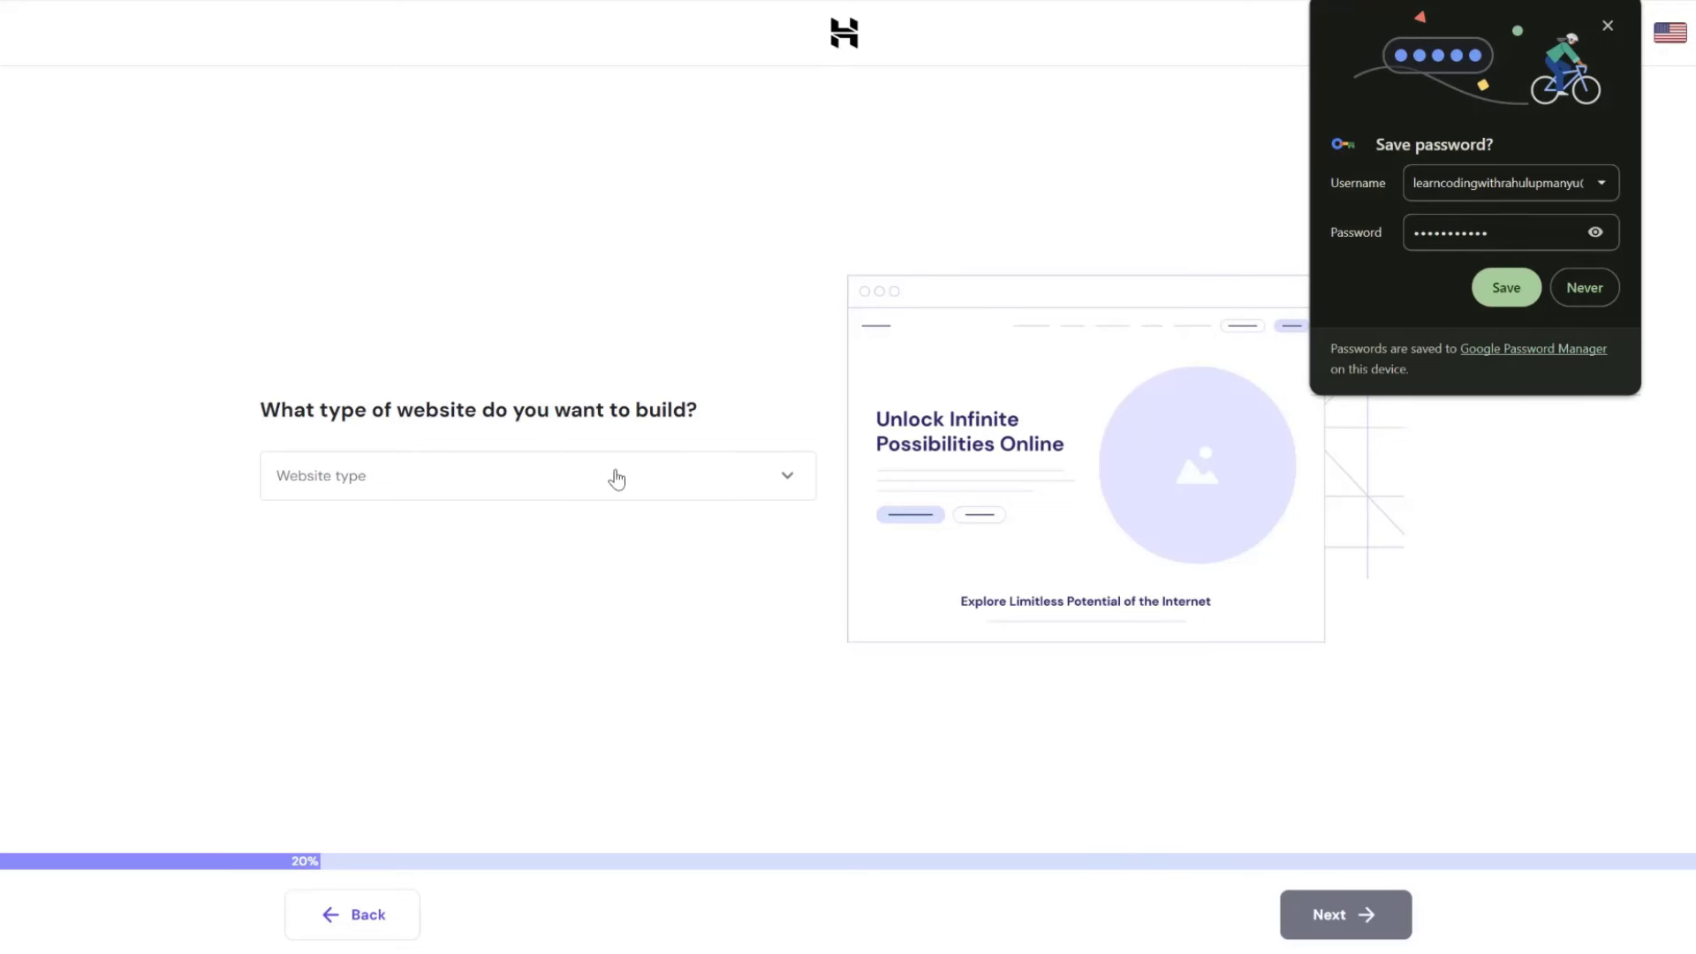
# Decline browser password saving and choose Blog as the website type.
pyautogui.click(1584, 287)
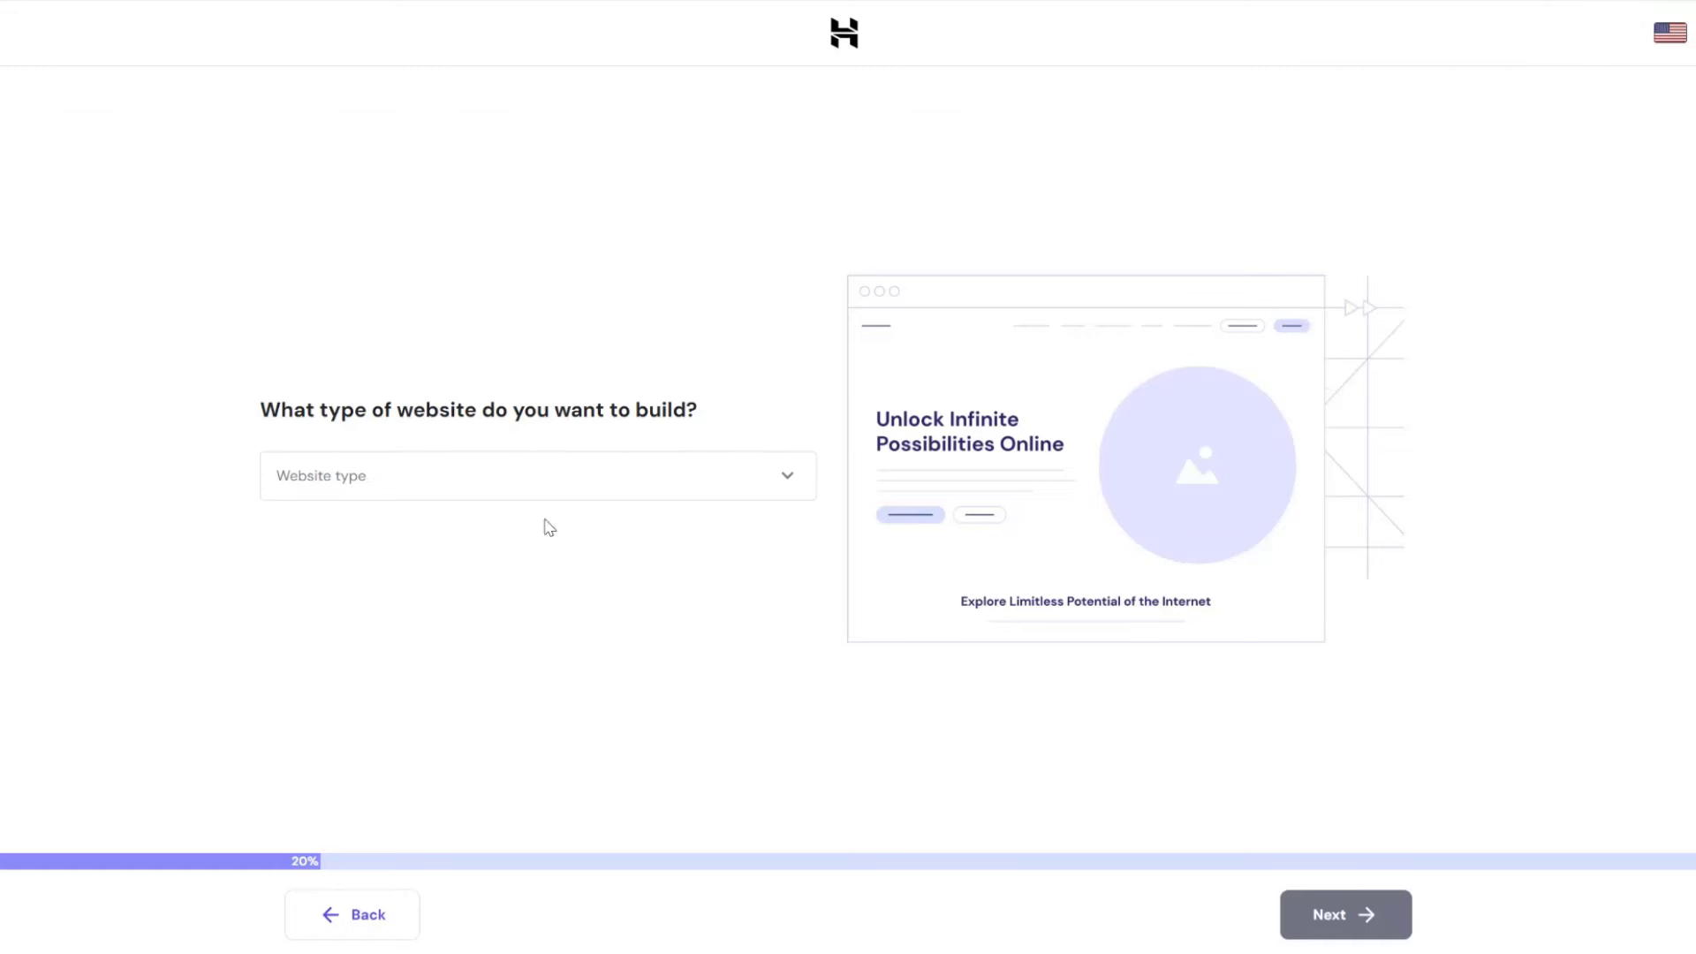
pyautogui.click(525, 477)
pyautogui.click(291, 585)
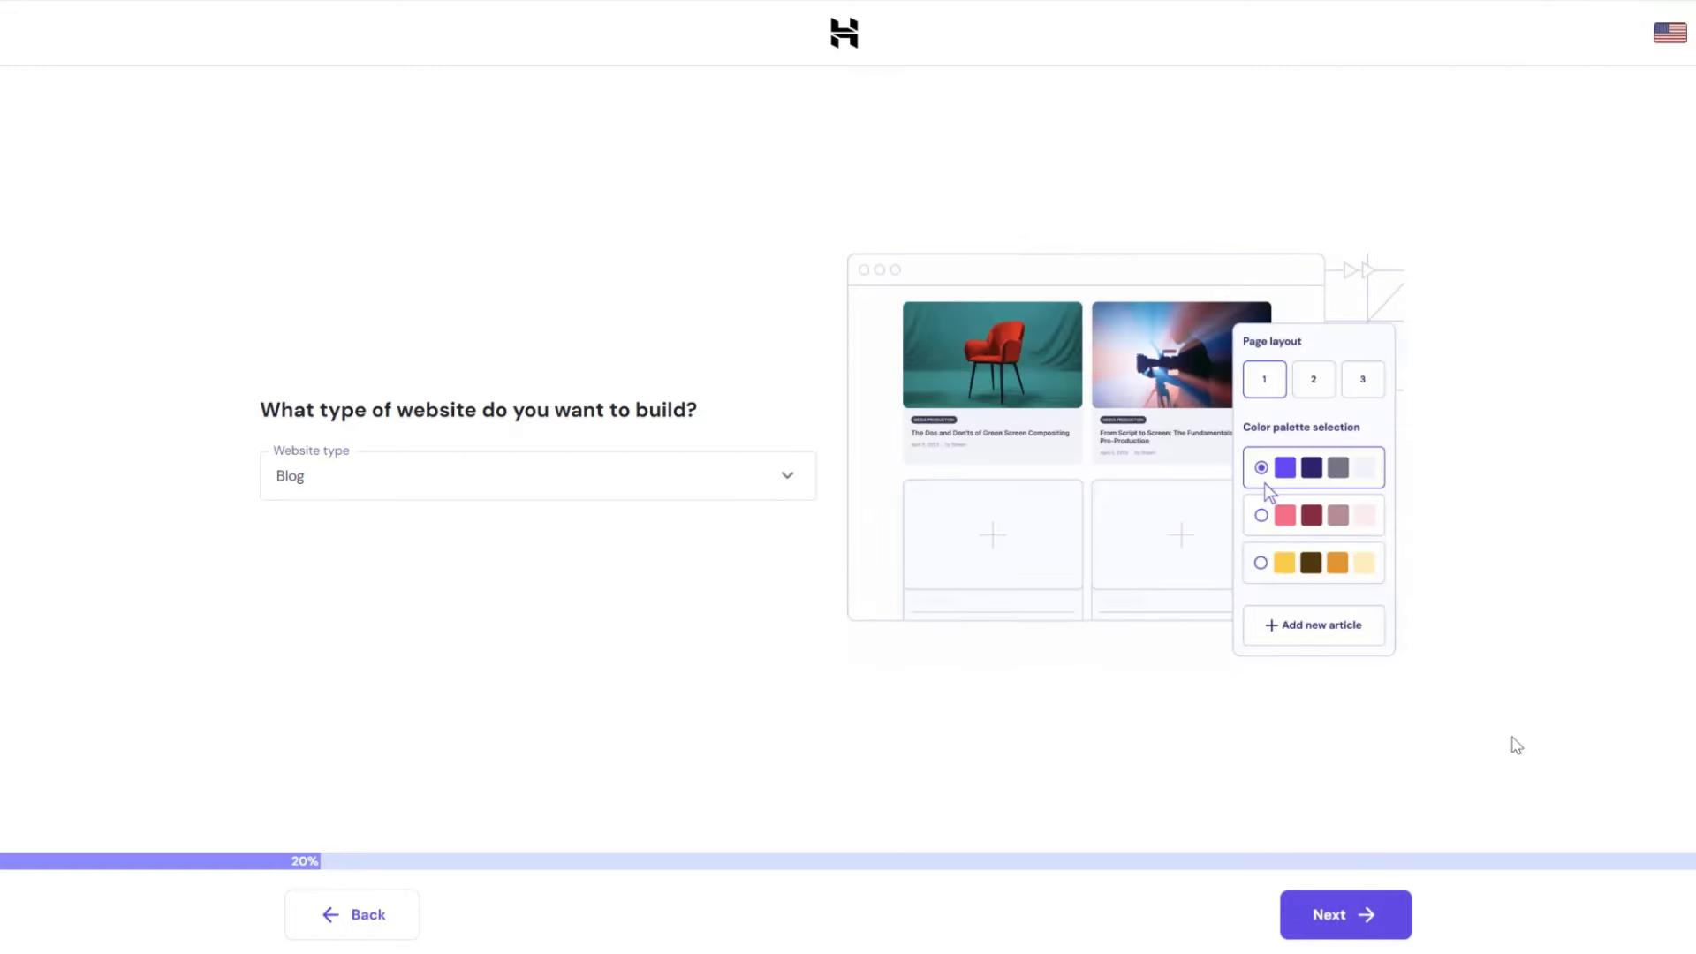
pyautogui.click(1328, 923)
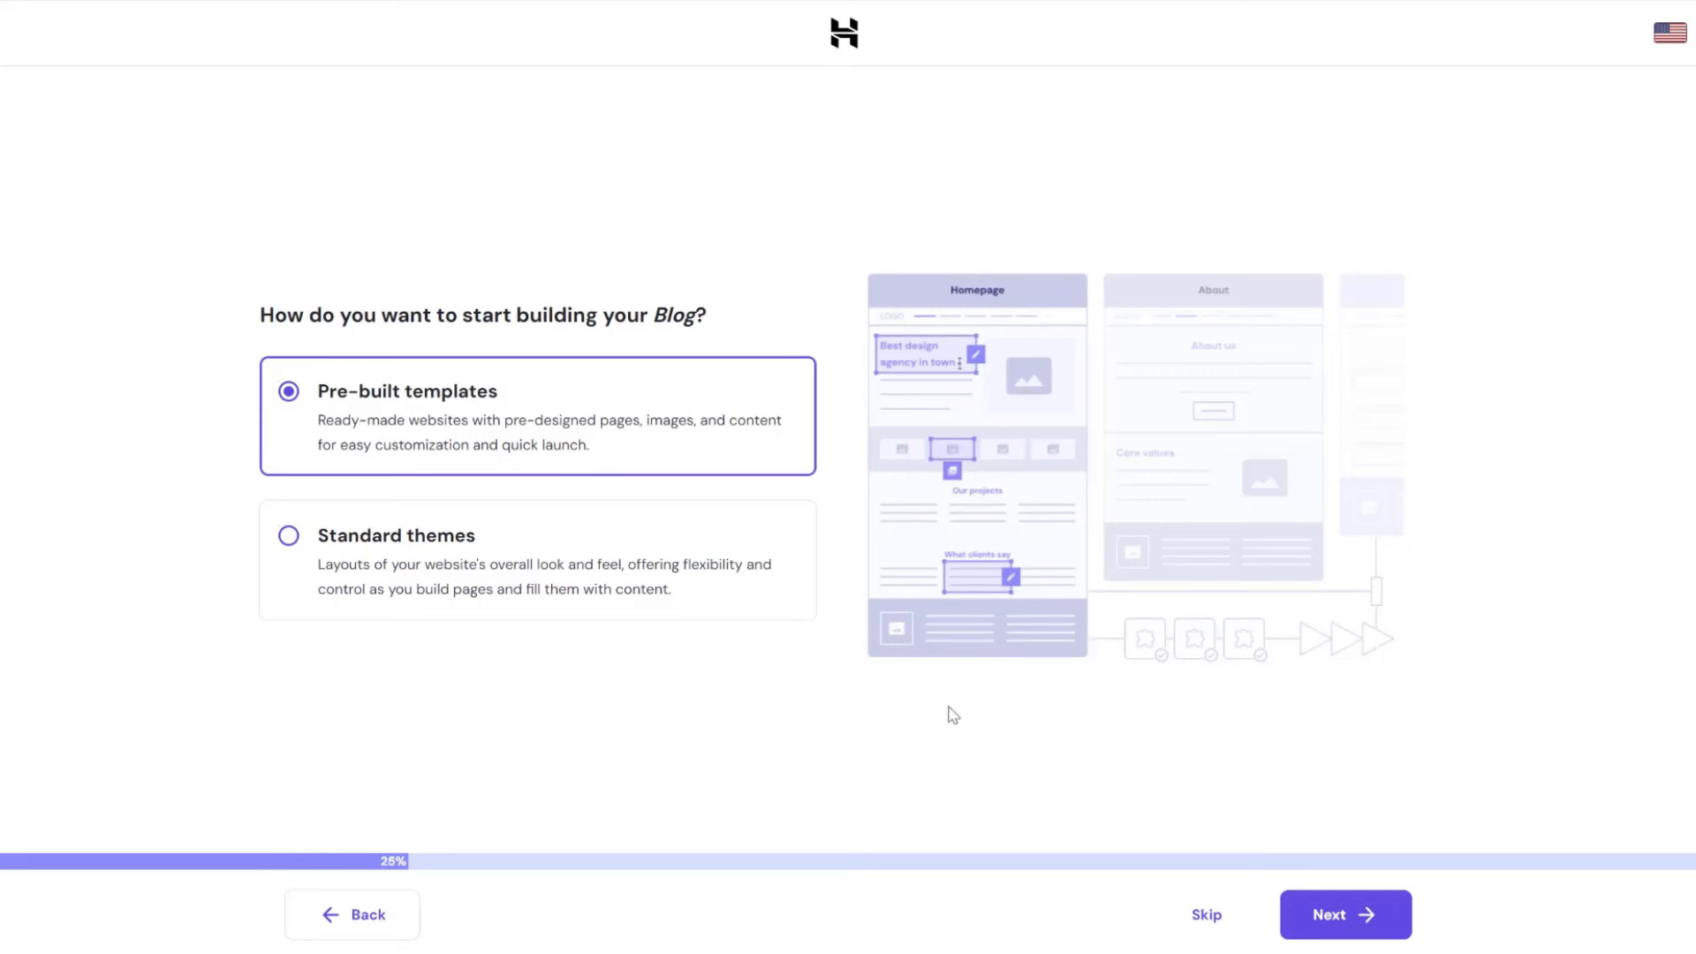
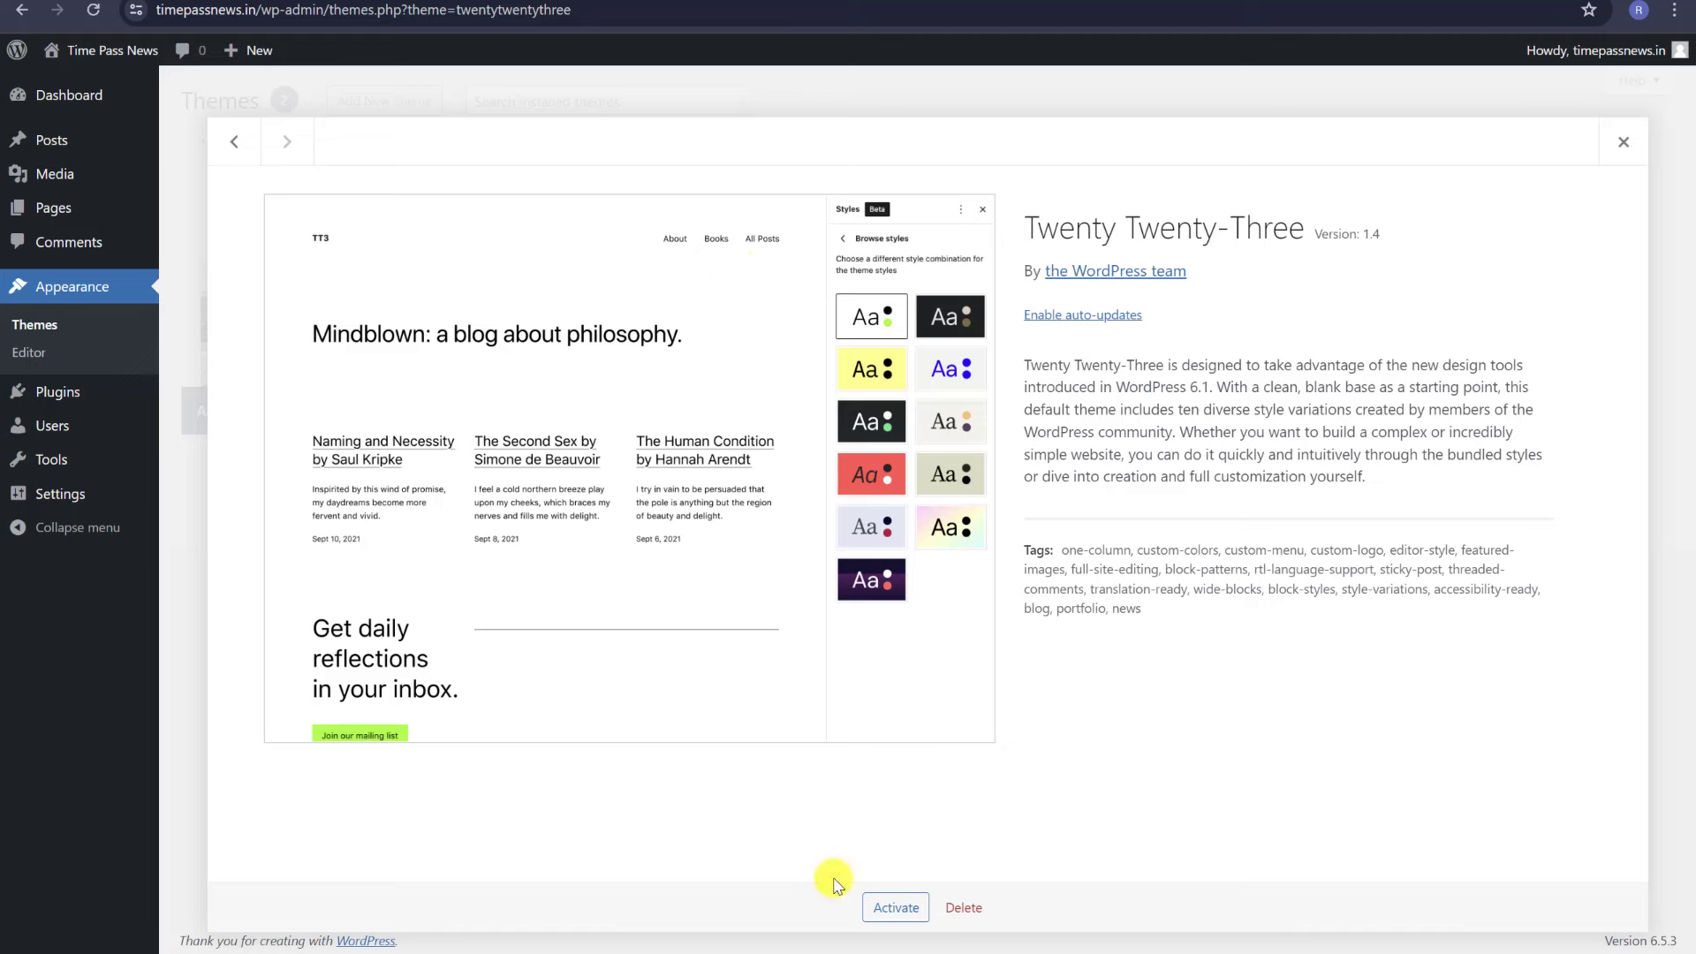
# Delete Twenty Twenty-Three, then find GeneratePress by searching 'generate', install it and activate it.
pyautogui.click(964, 907)
pyautogui.click(935, 180)
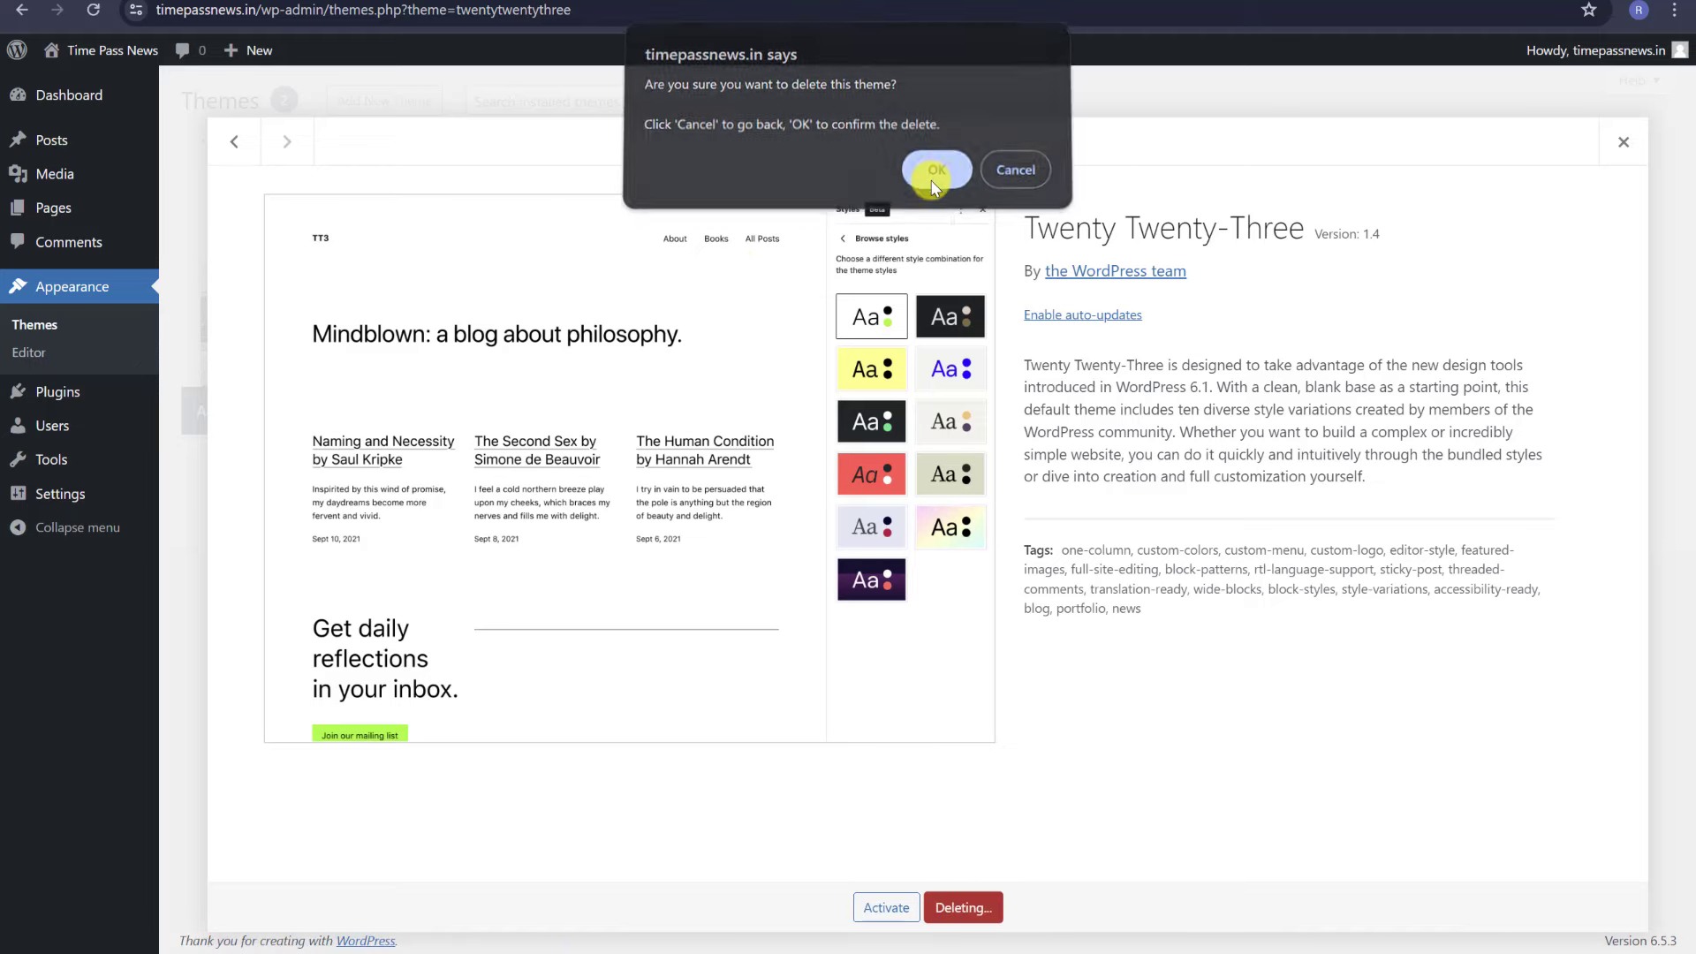
pyautogui.click(415, 102)
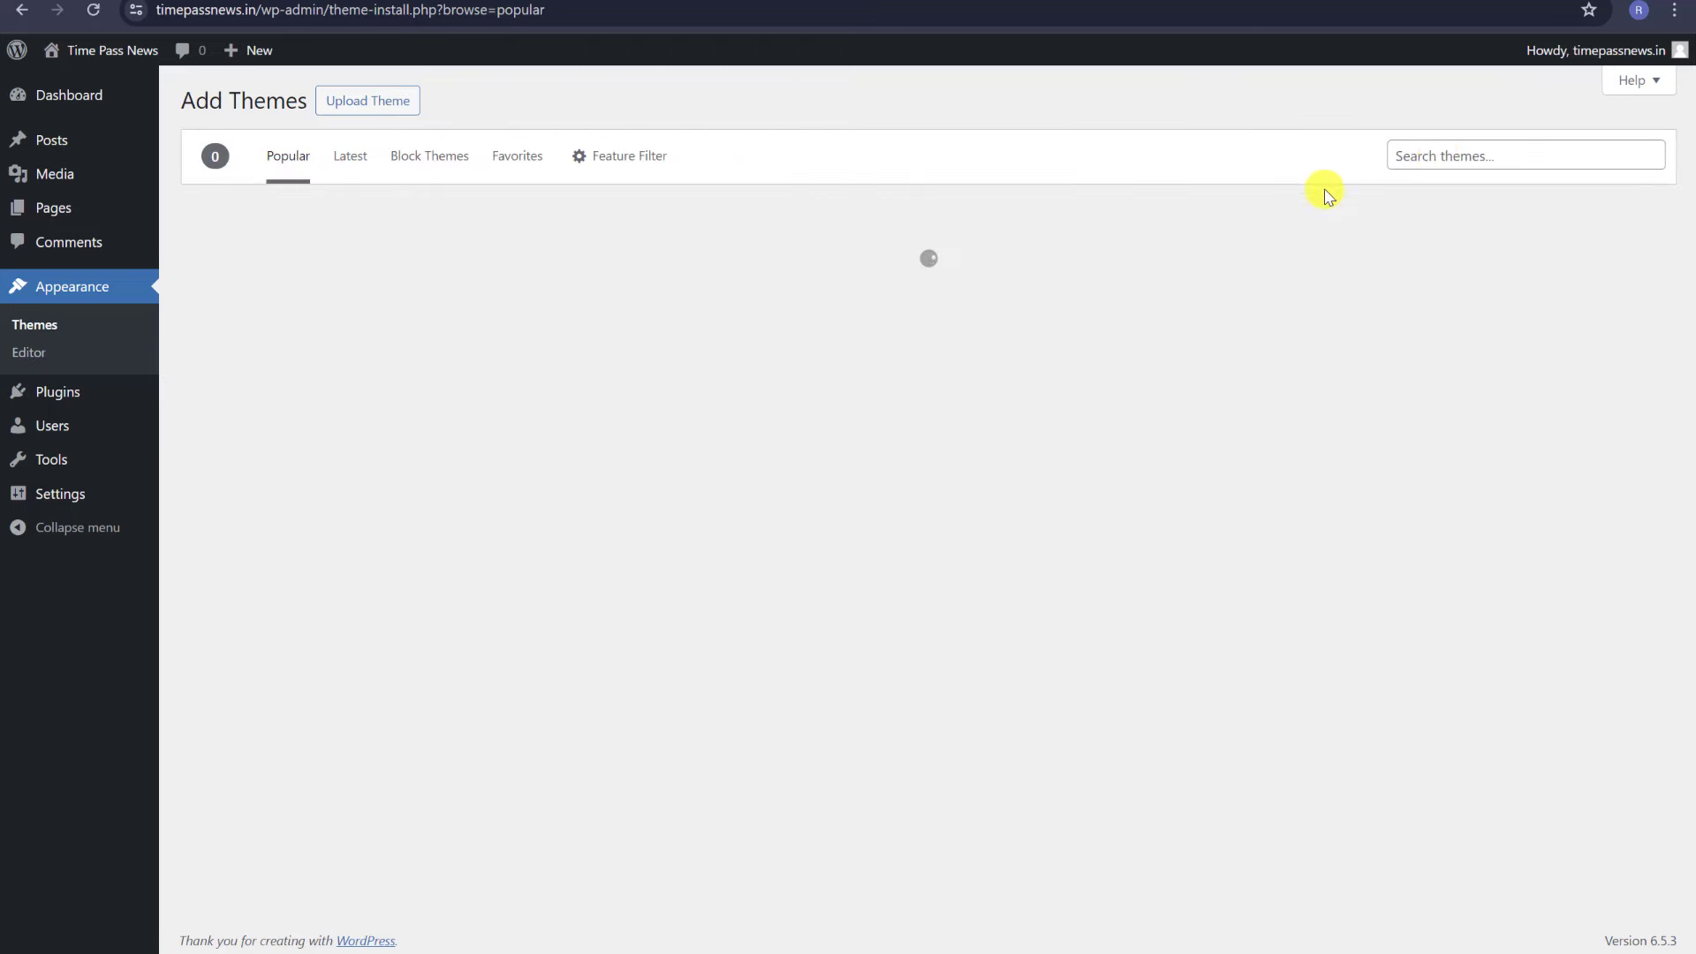
pyautogui.click(1435, 157)
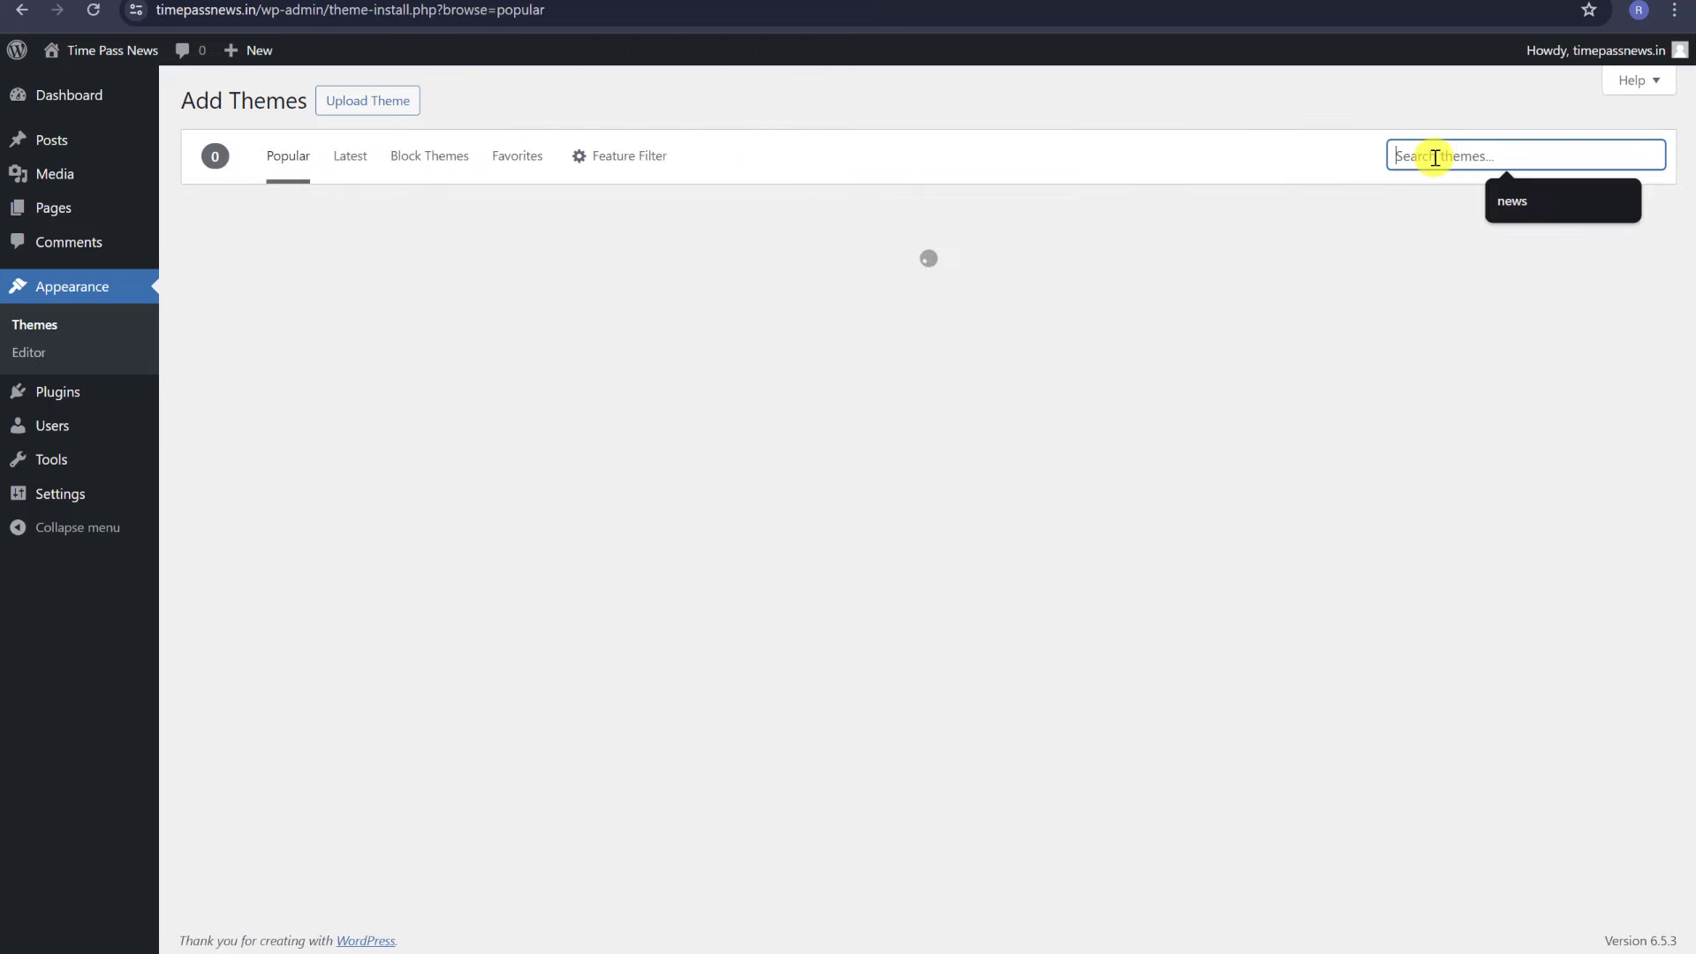
pyautogui.write('generatepress')
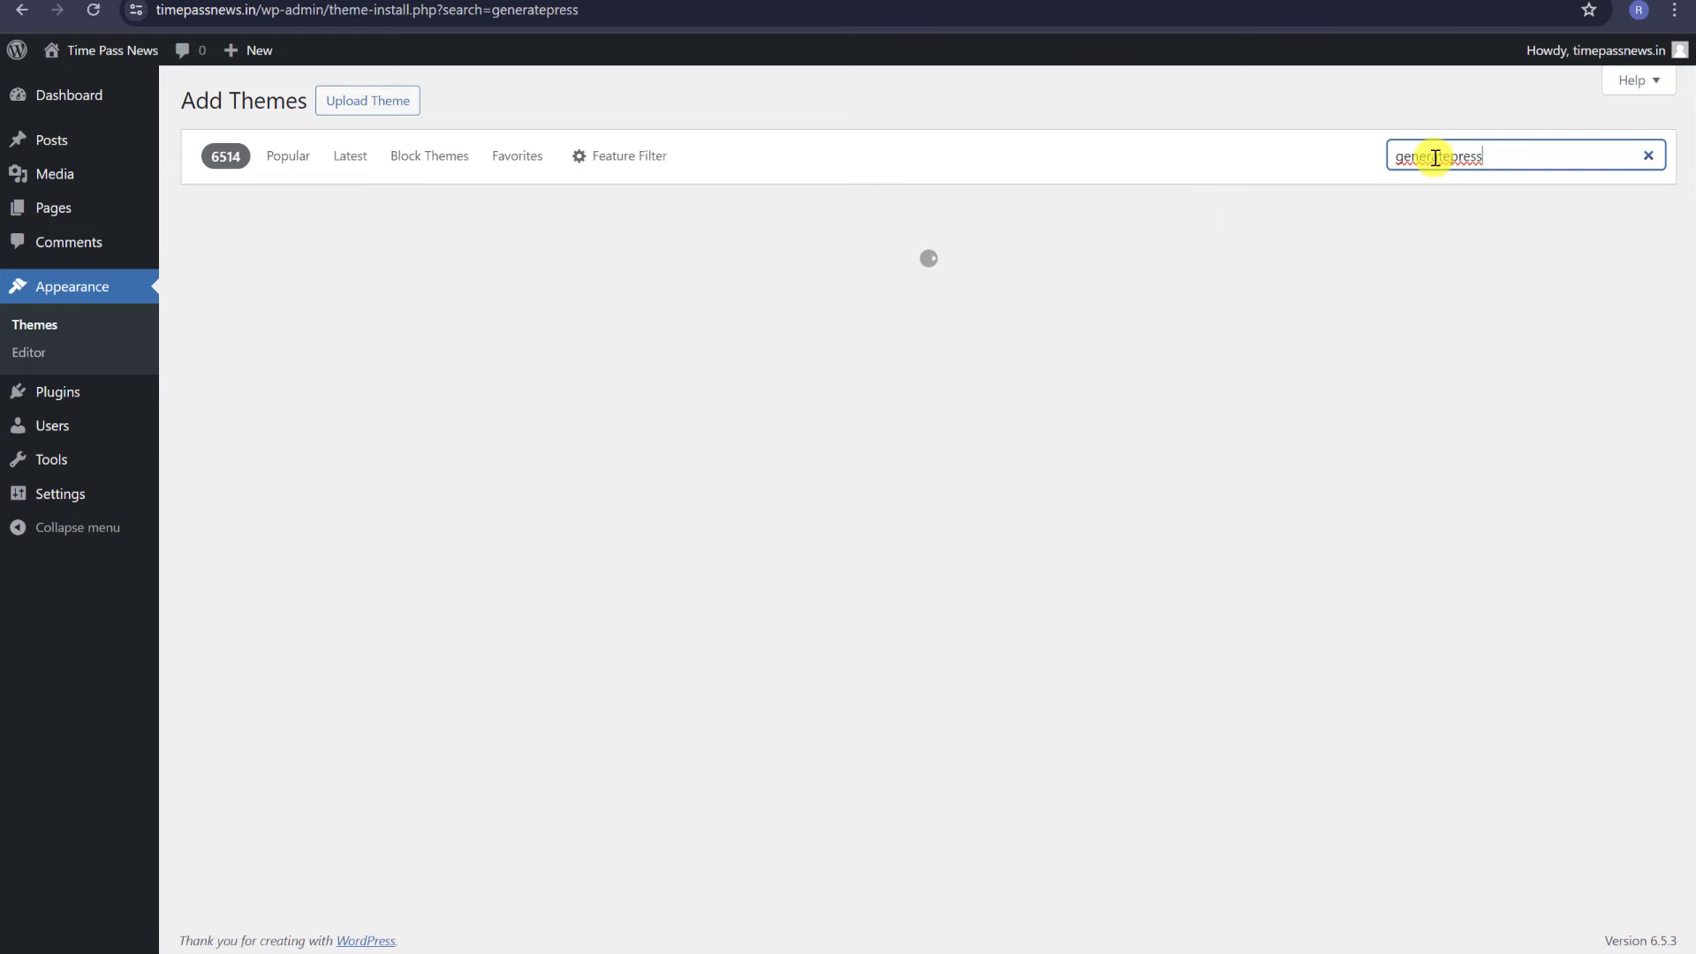
pyautogui.moveTo(358, 270)
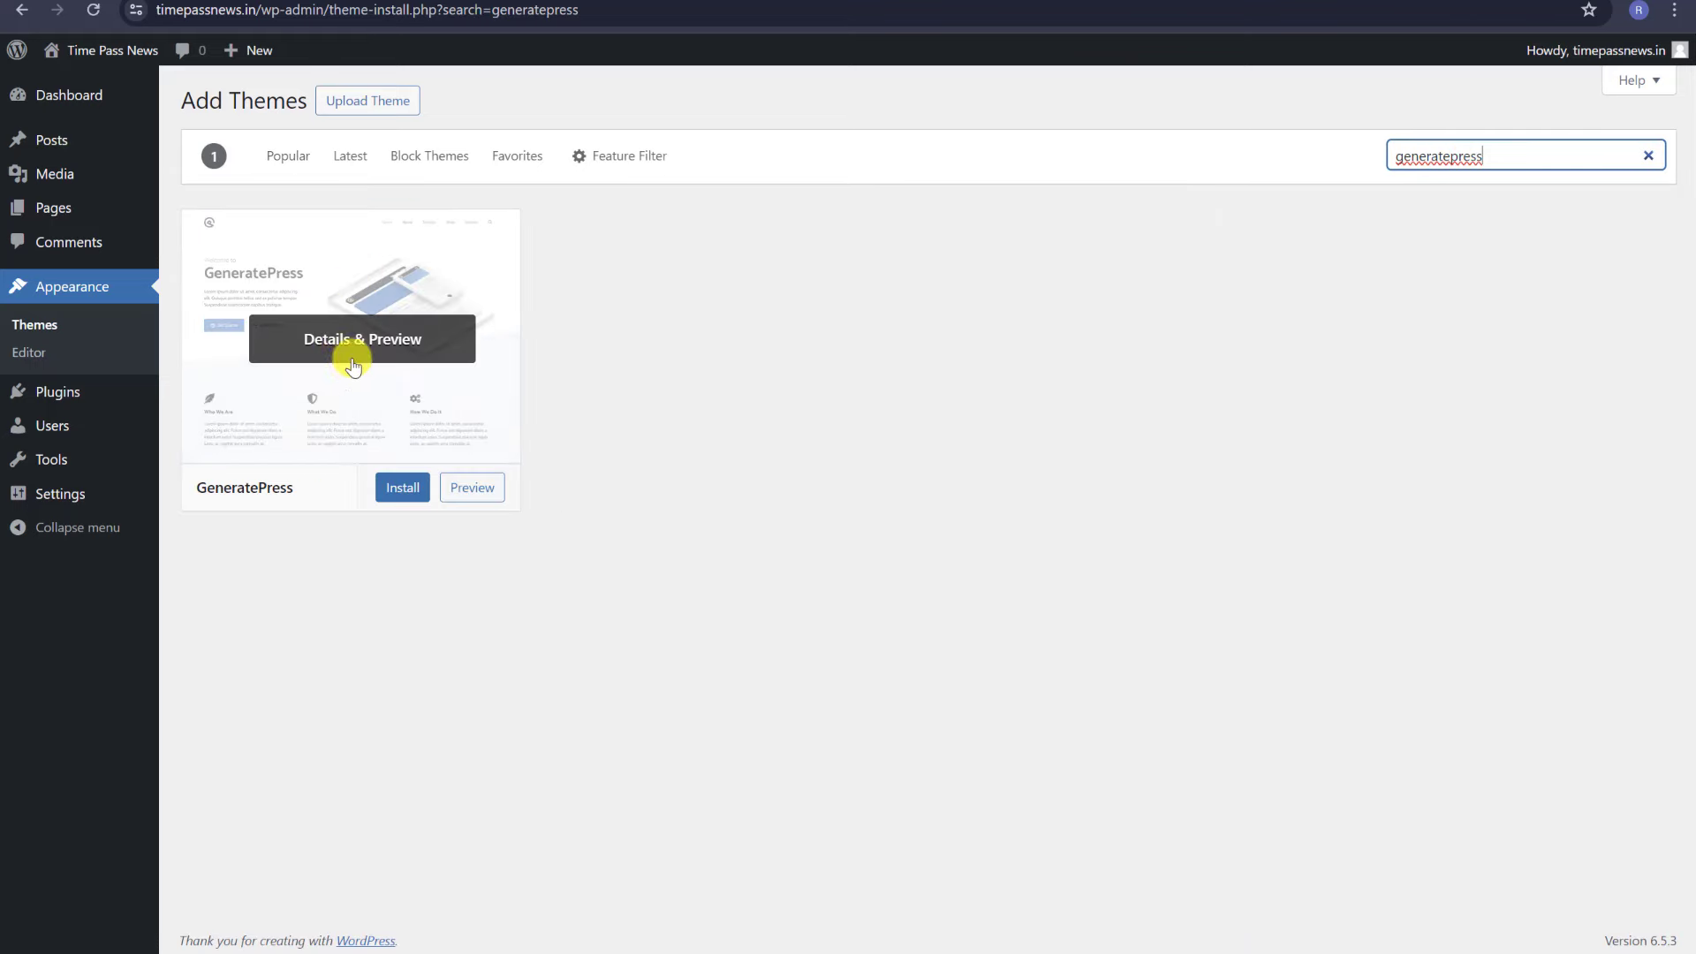
pyautogui.click(402, 487)
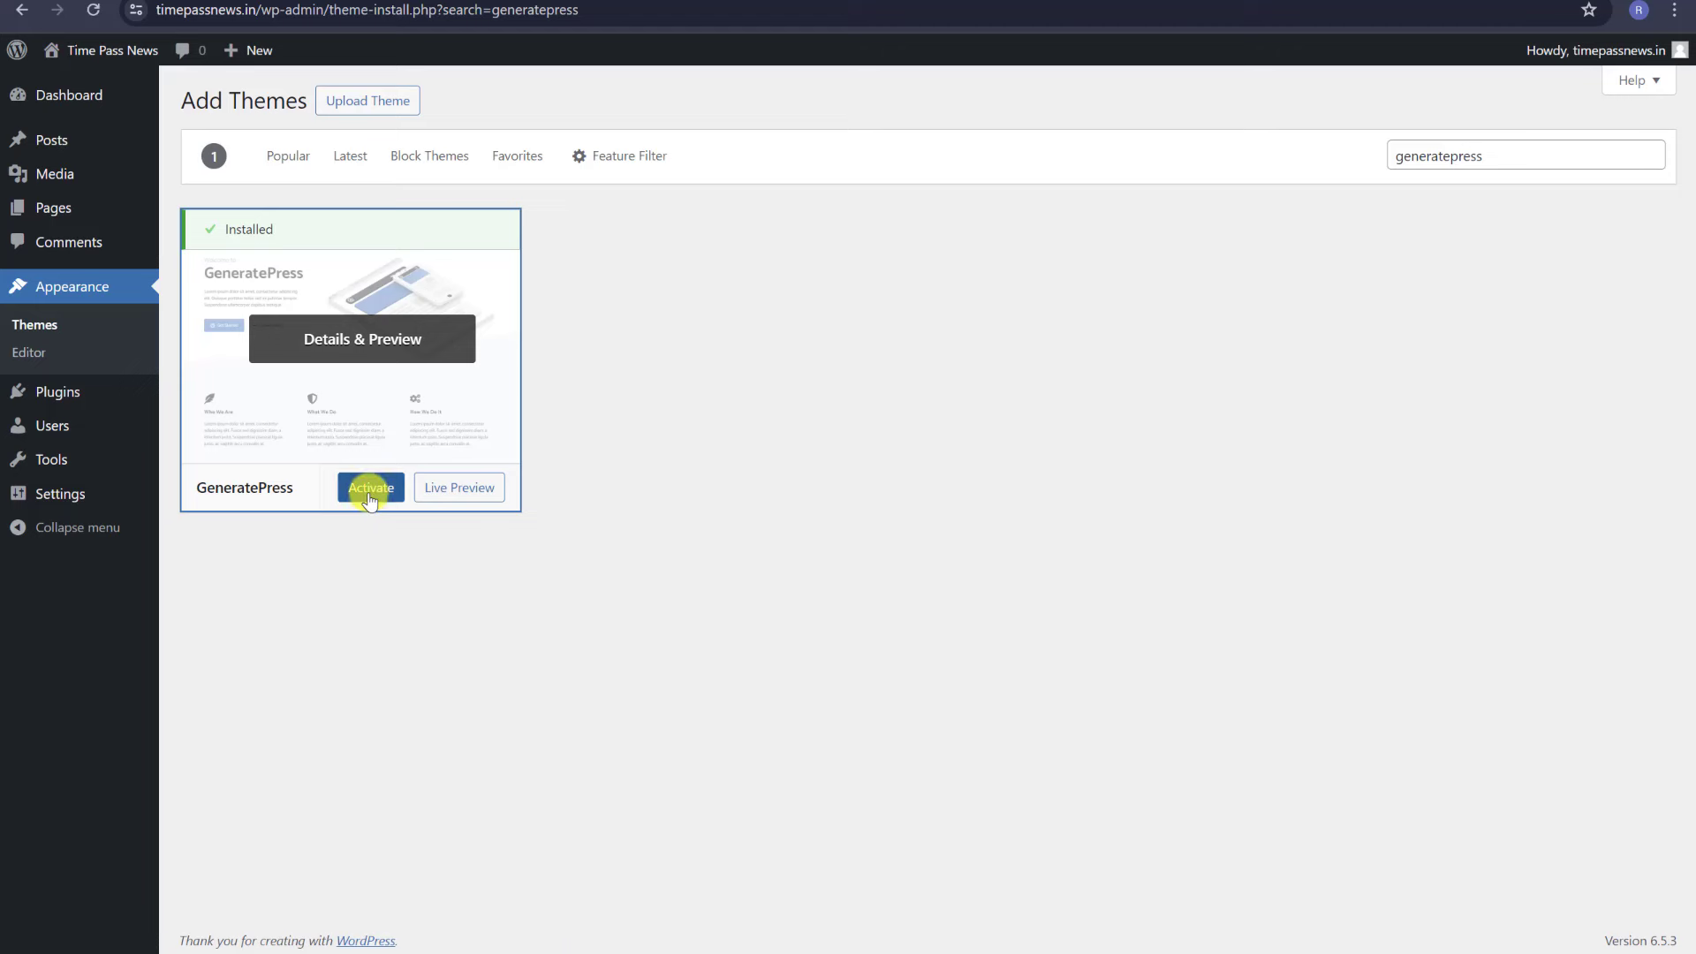
pyautogui.click(371, 491)
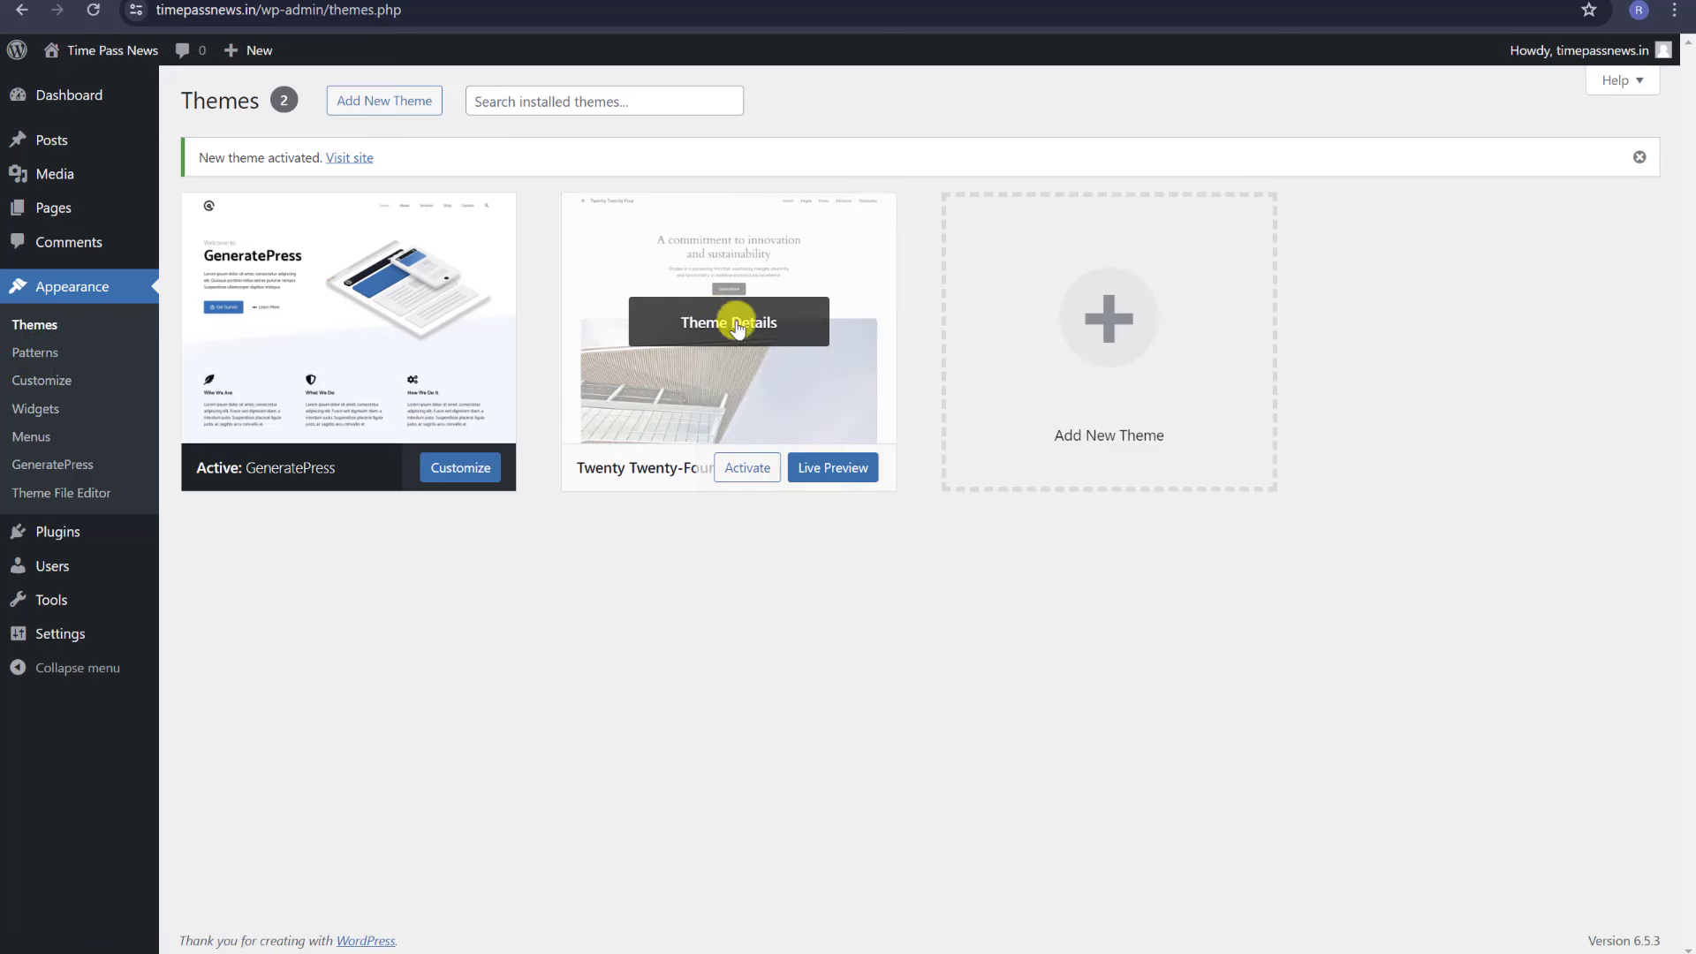
# Delete the Twenty Twenty-Four theme from its theme details view.
pyautogui.click(738, 329)
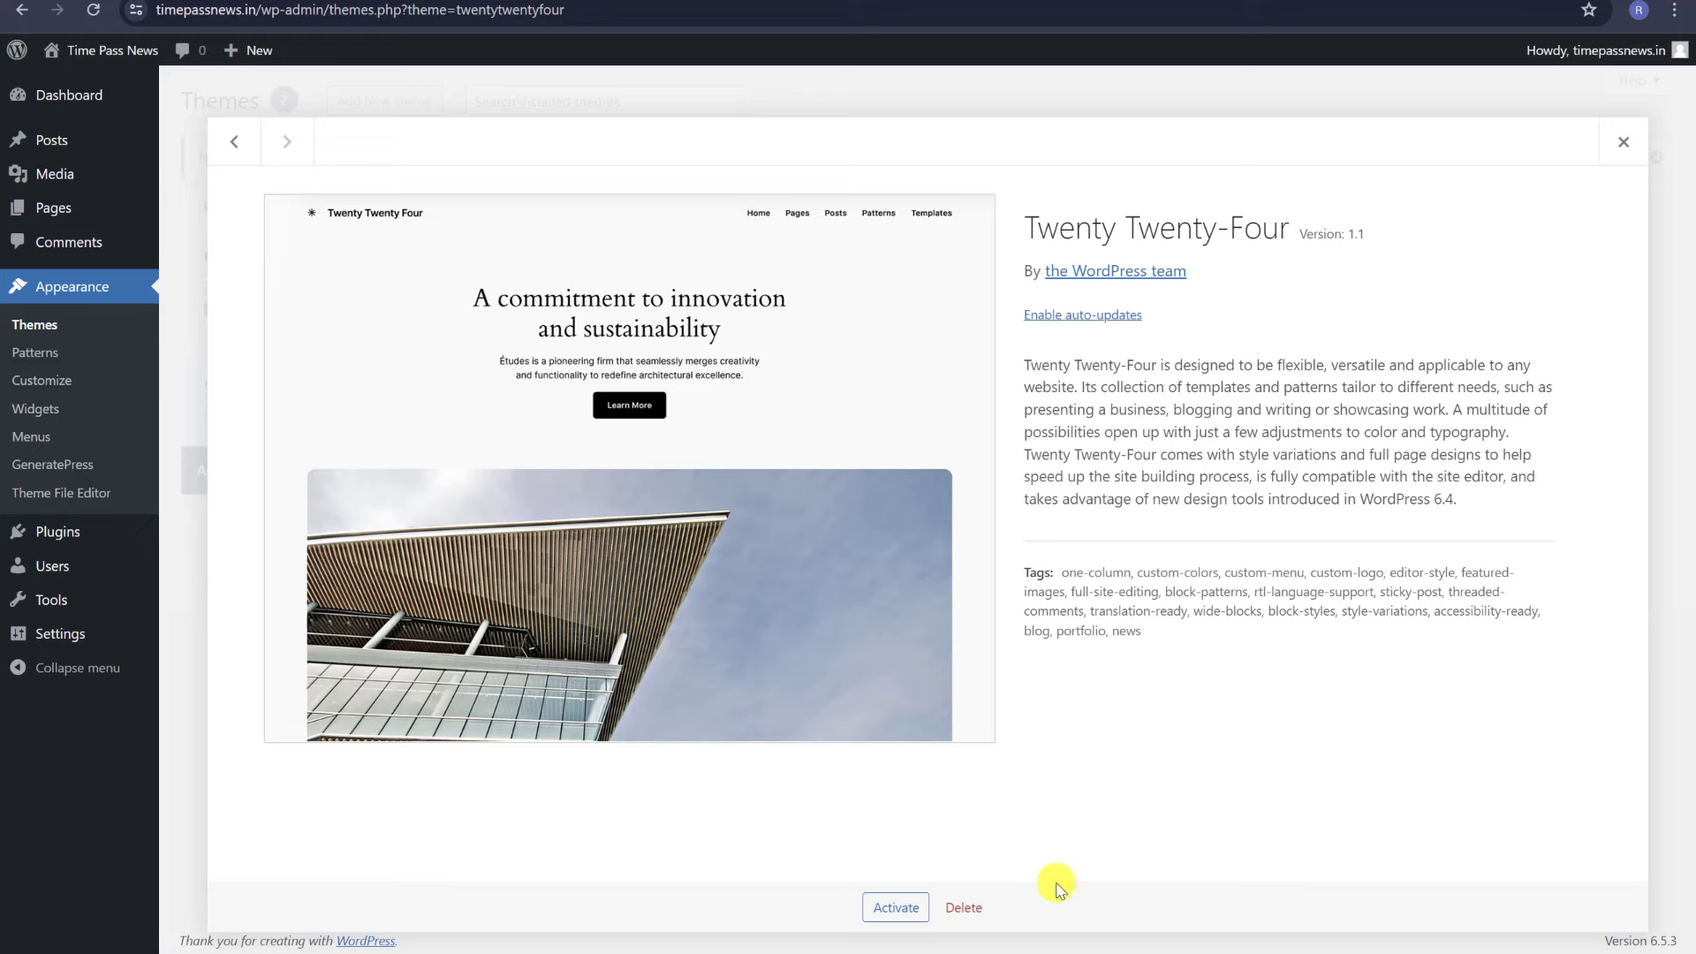
pyautogui.click(959, 910)
pyautogui.click(953, 176)
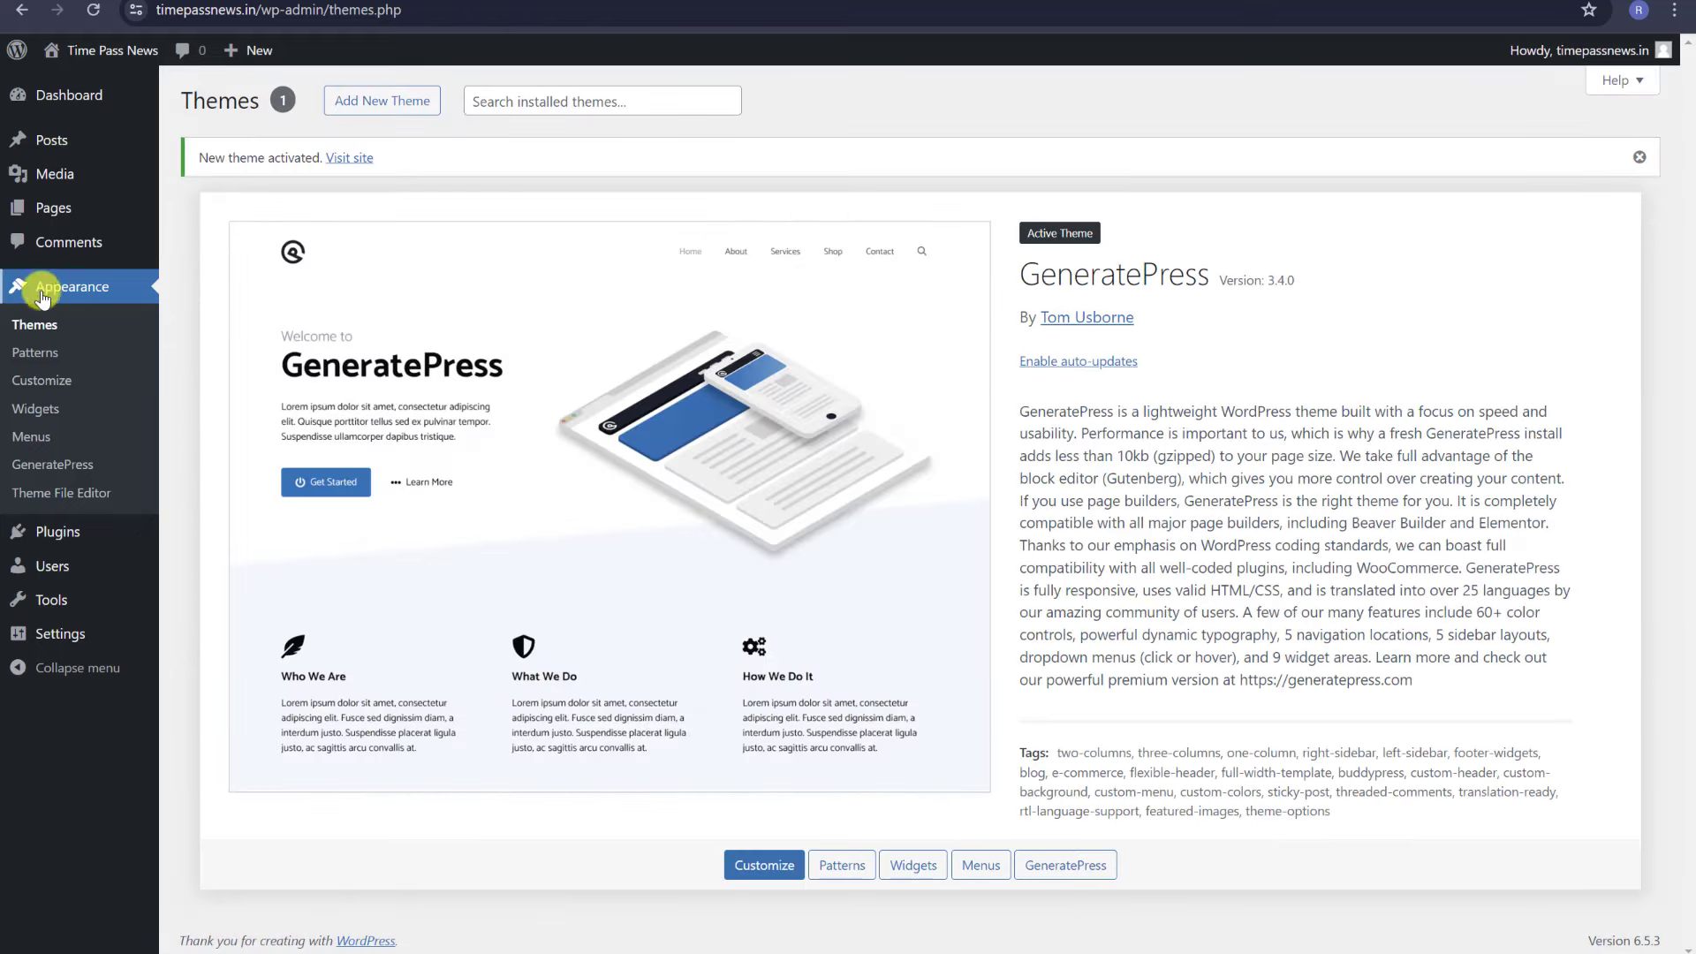
# Open the GeneratePress dashboard and briefly check its premium offering page.
pyautogui.click(36, 466)
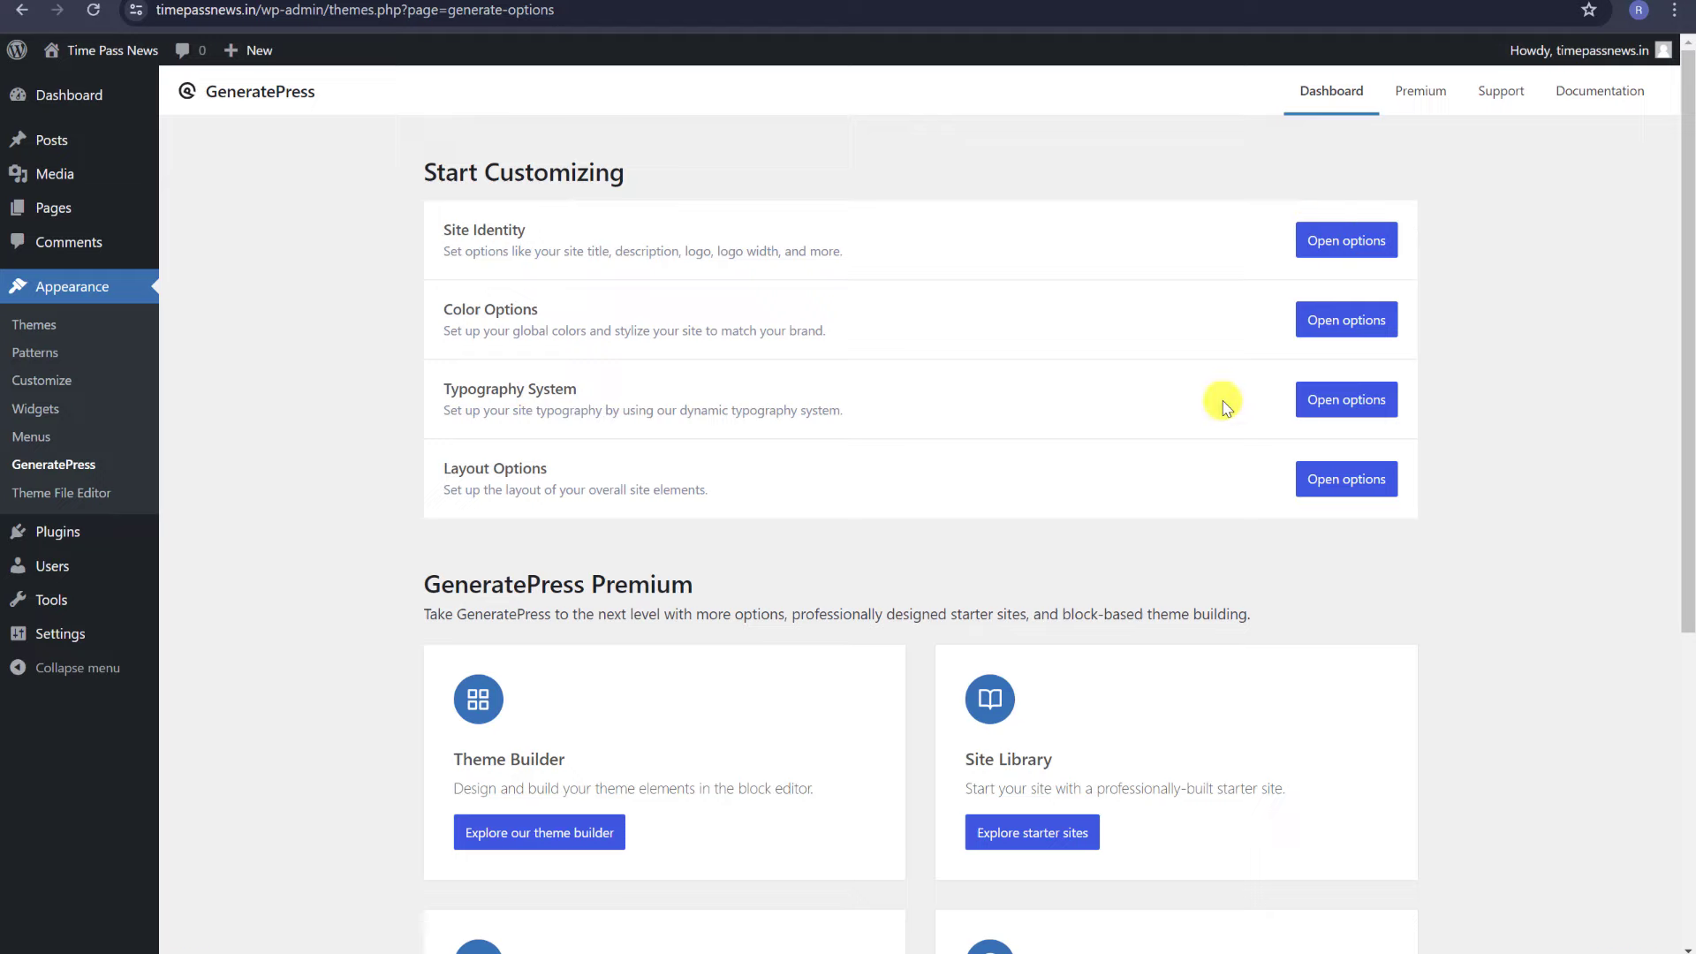
pyautogui.scroll(-5, 1222, 401)
pyautogui.scroll(5, 1222, 401)
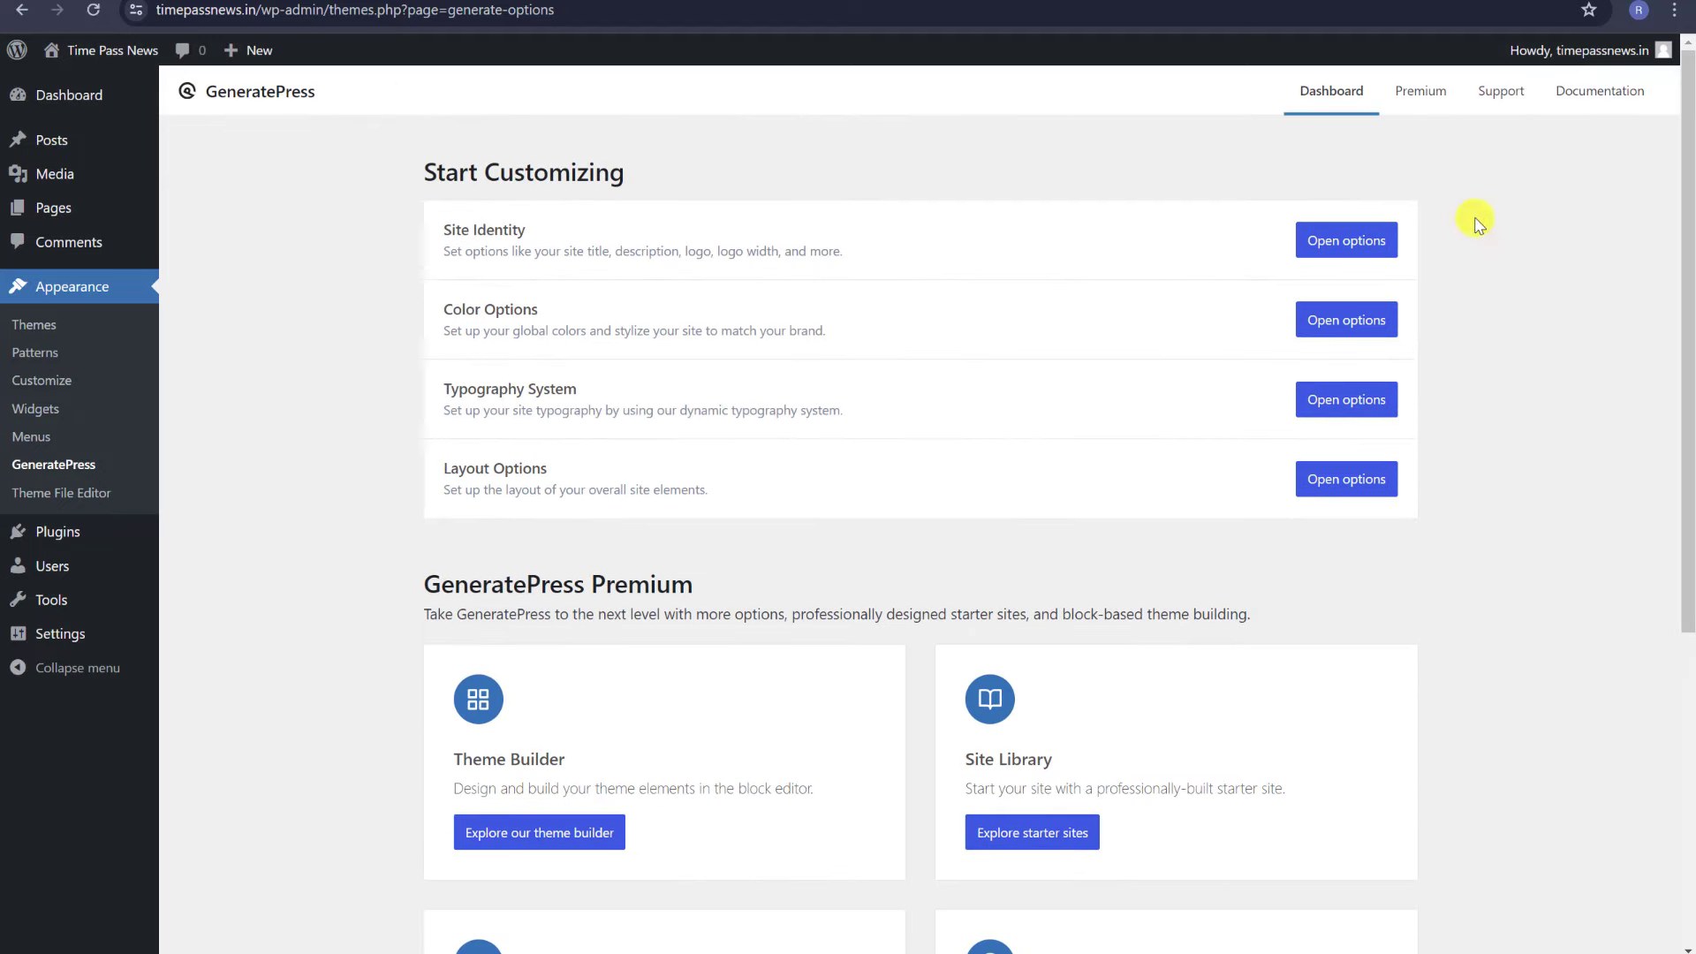
pyautogui.click(1418, 94)
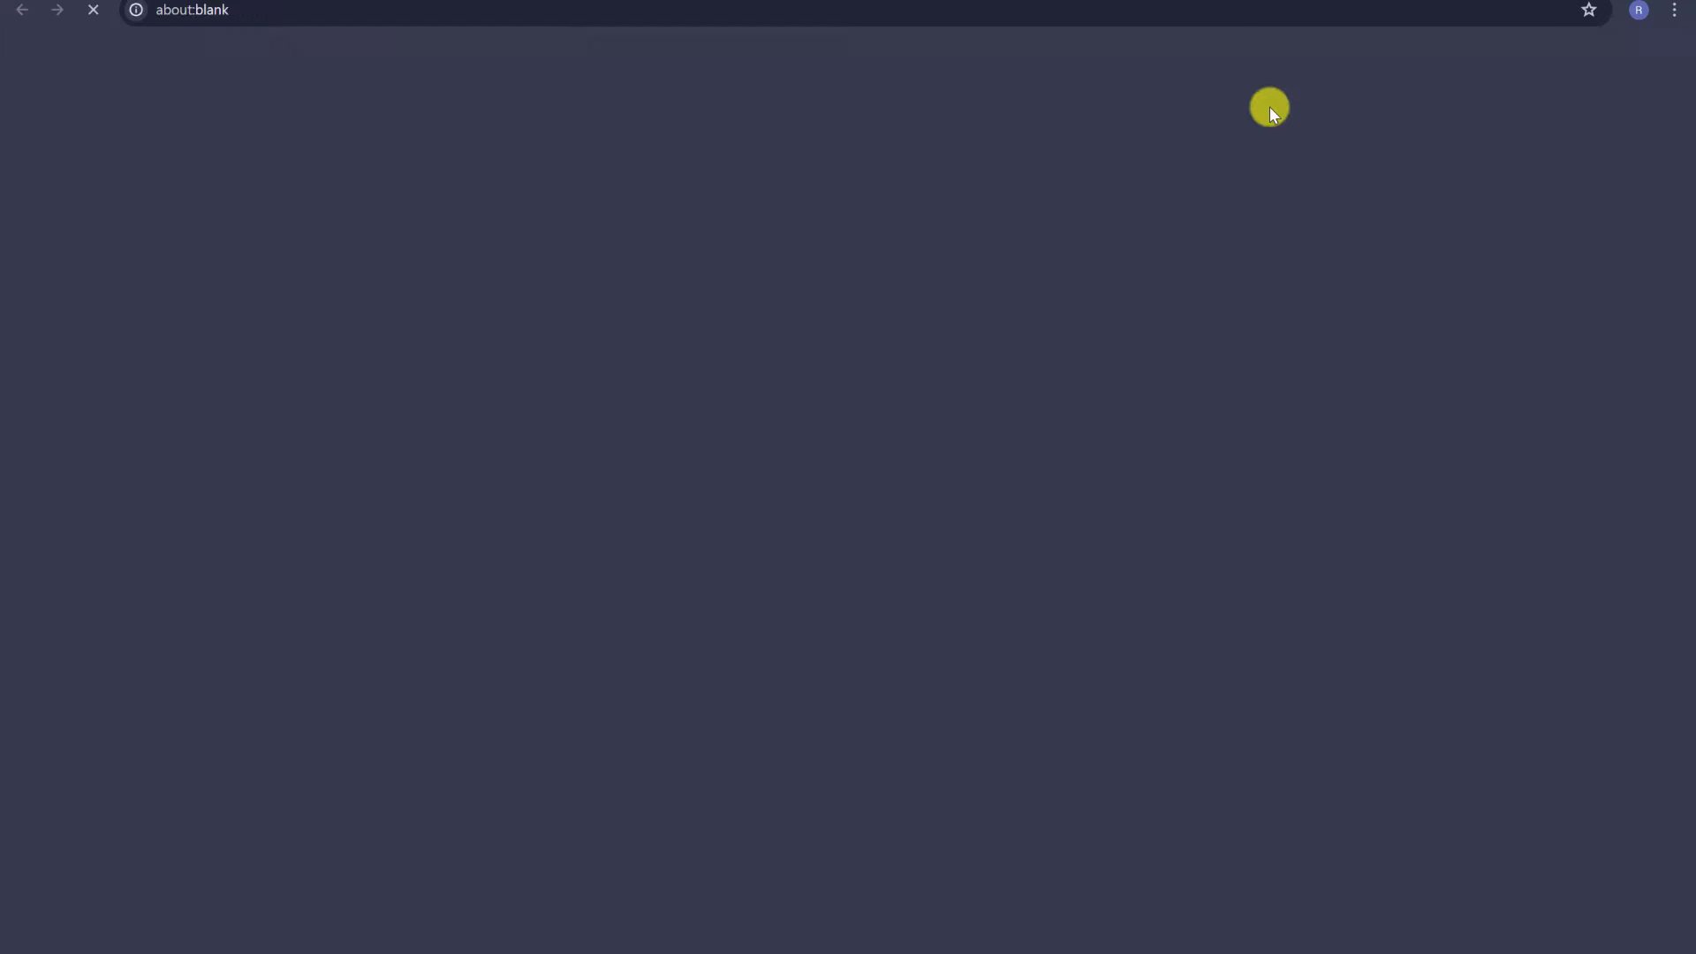
pyautogui.hotkey('alt', 'Left')
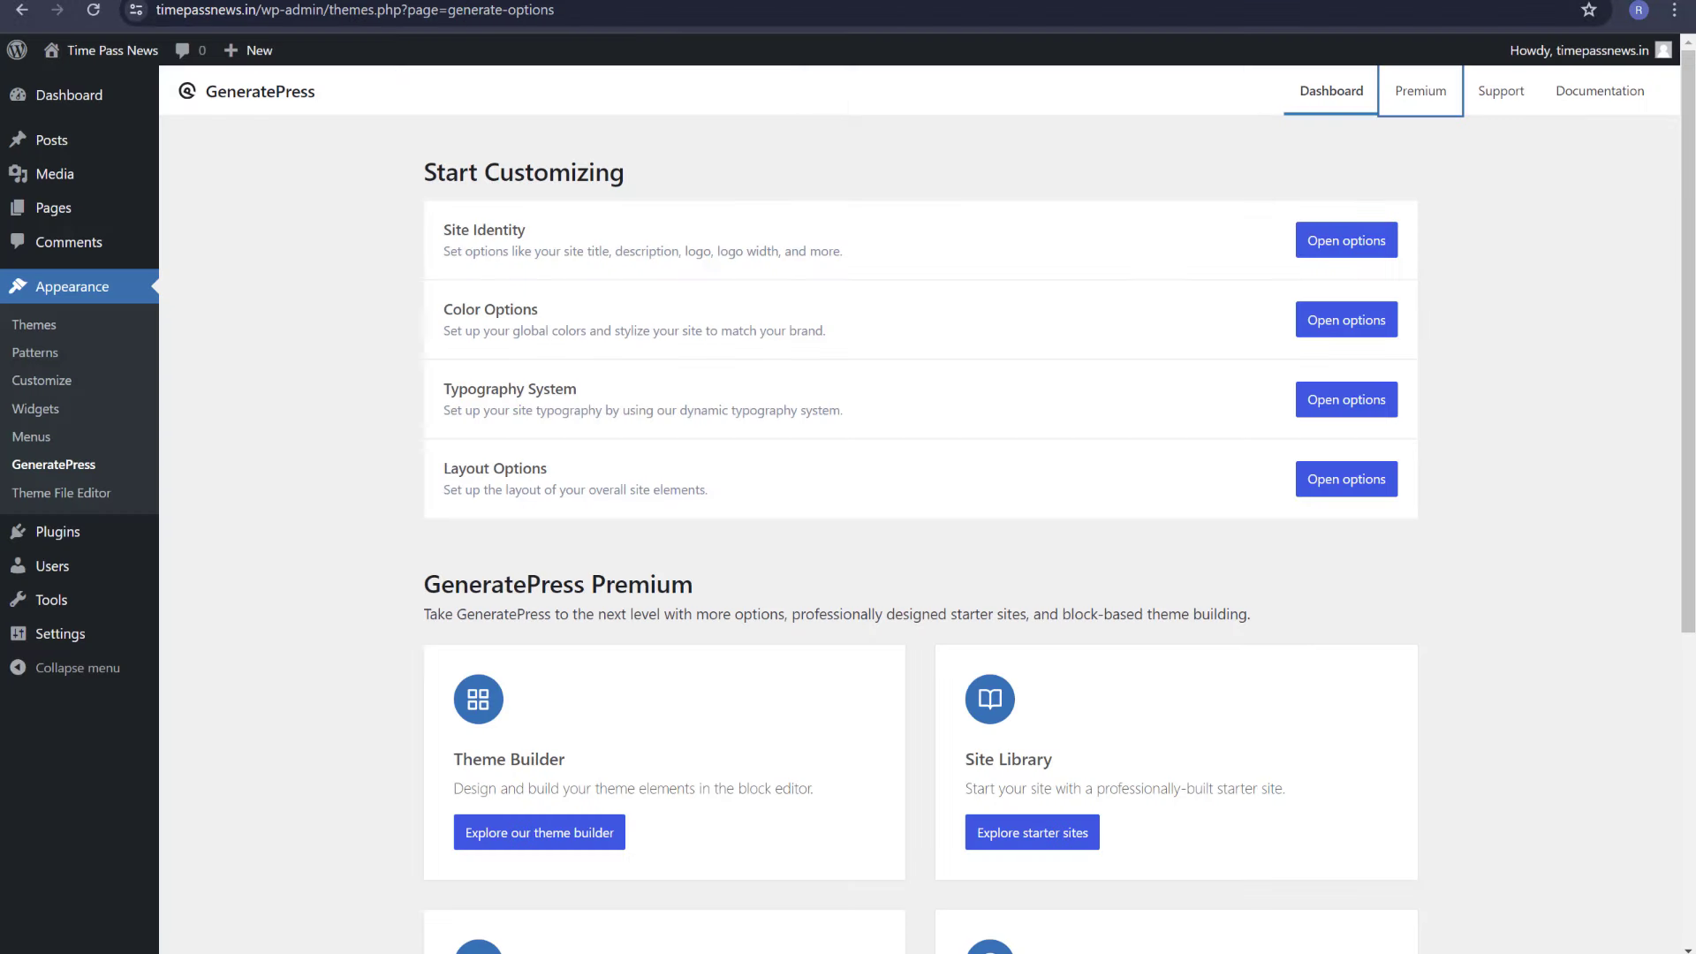
pyautogui.moveTo(51, 535)
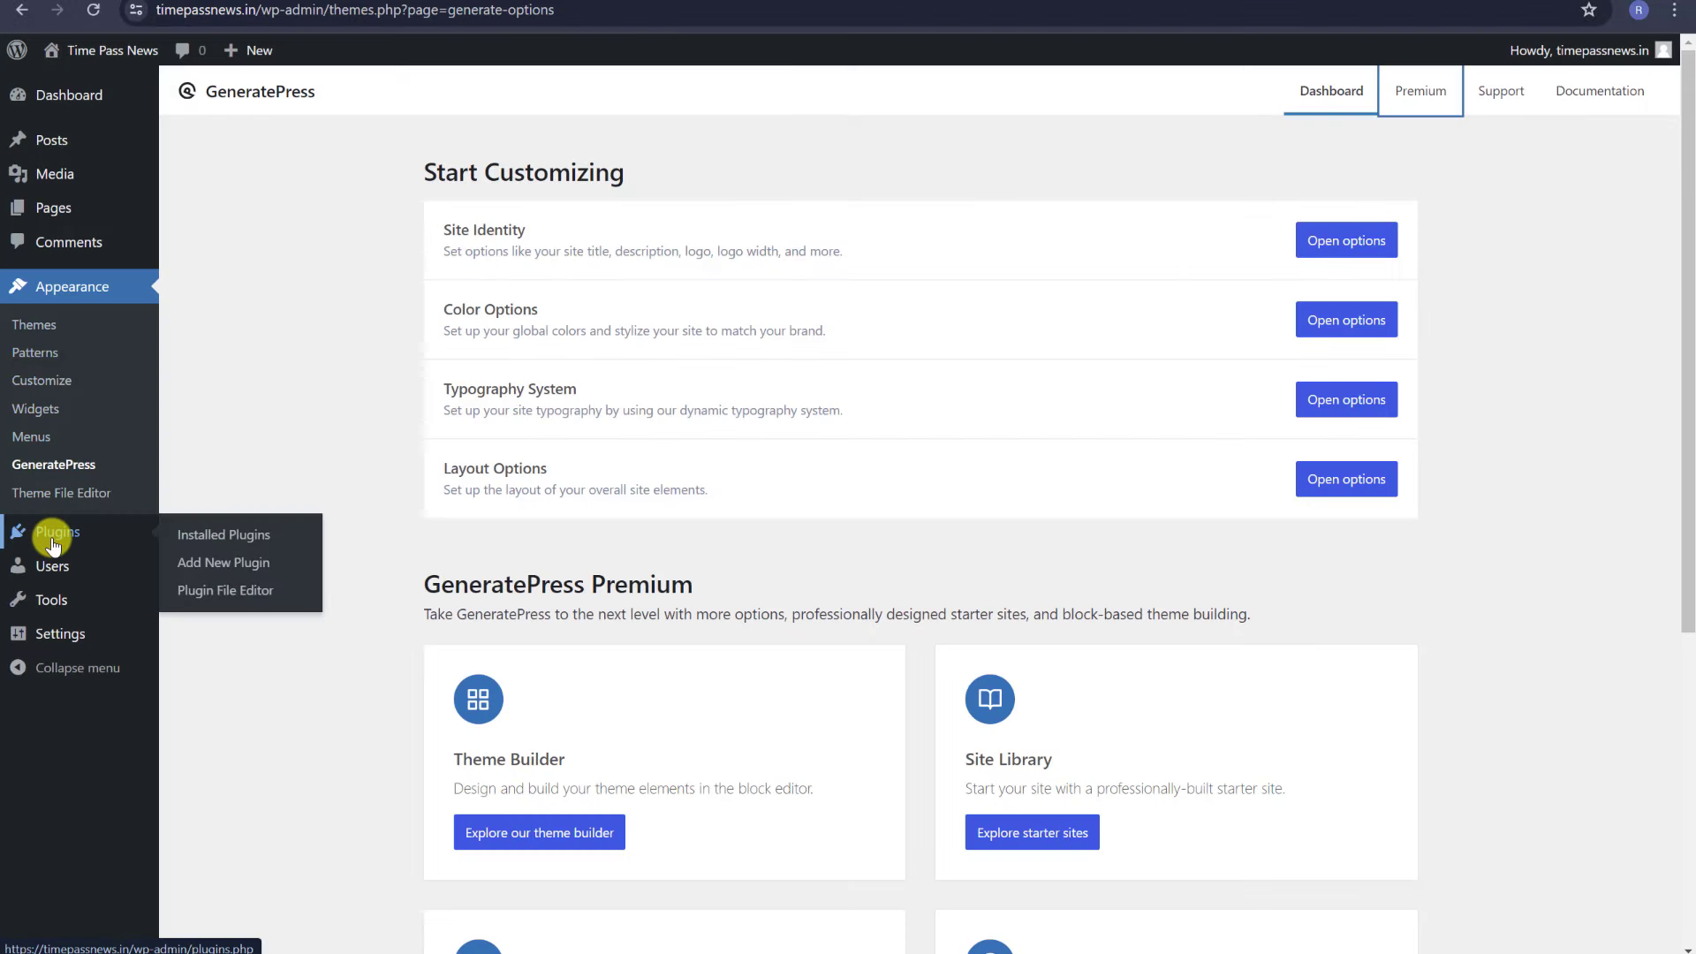
# Upload gp-premium.zip from the Desktop as a new plugin and activate GP Premium.
pyautogui.click(209, 572)
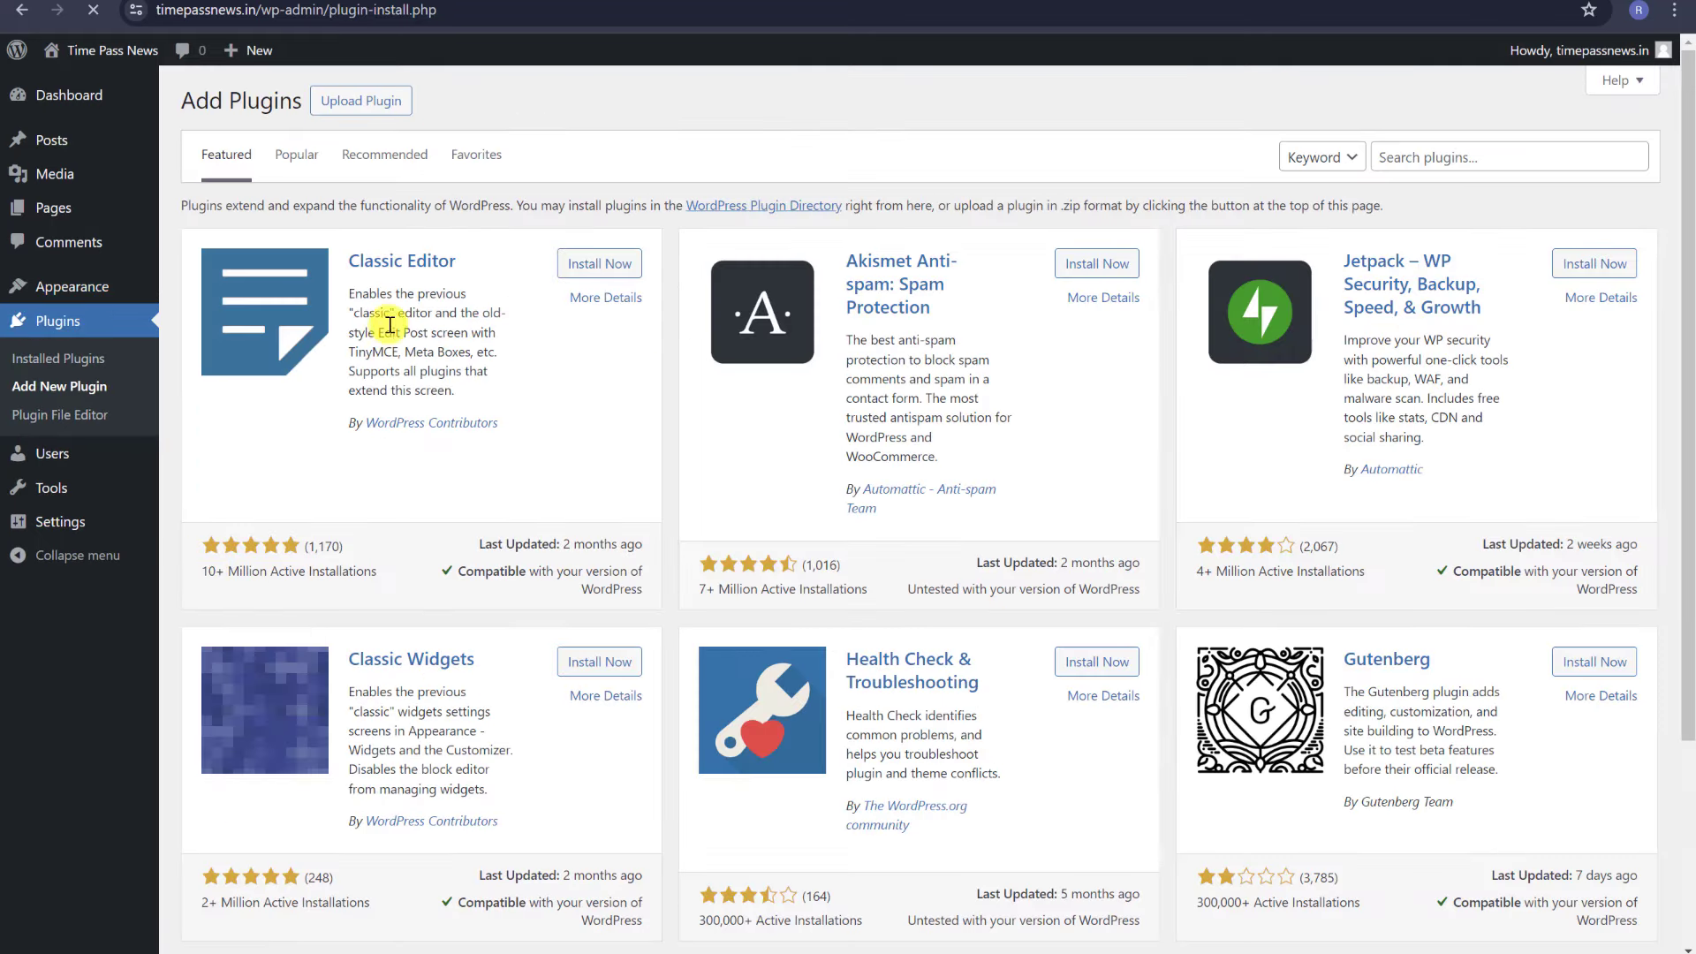
pyautogui.click(370, 103)
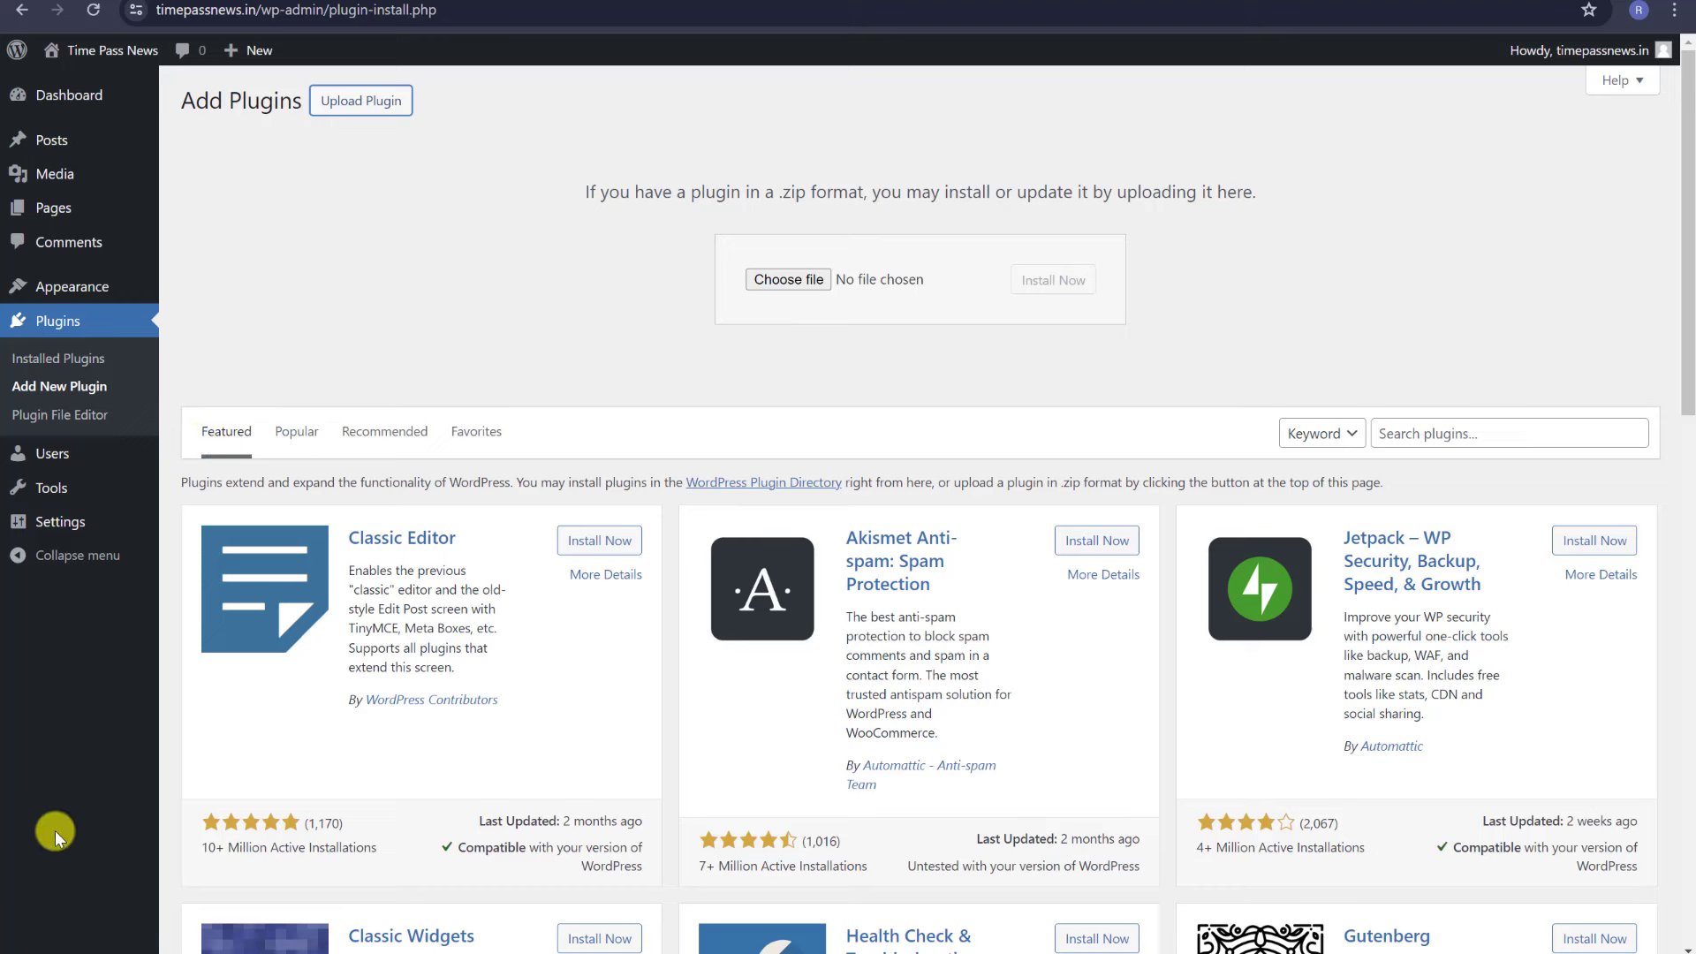
pyautogui.click(784, 281)
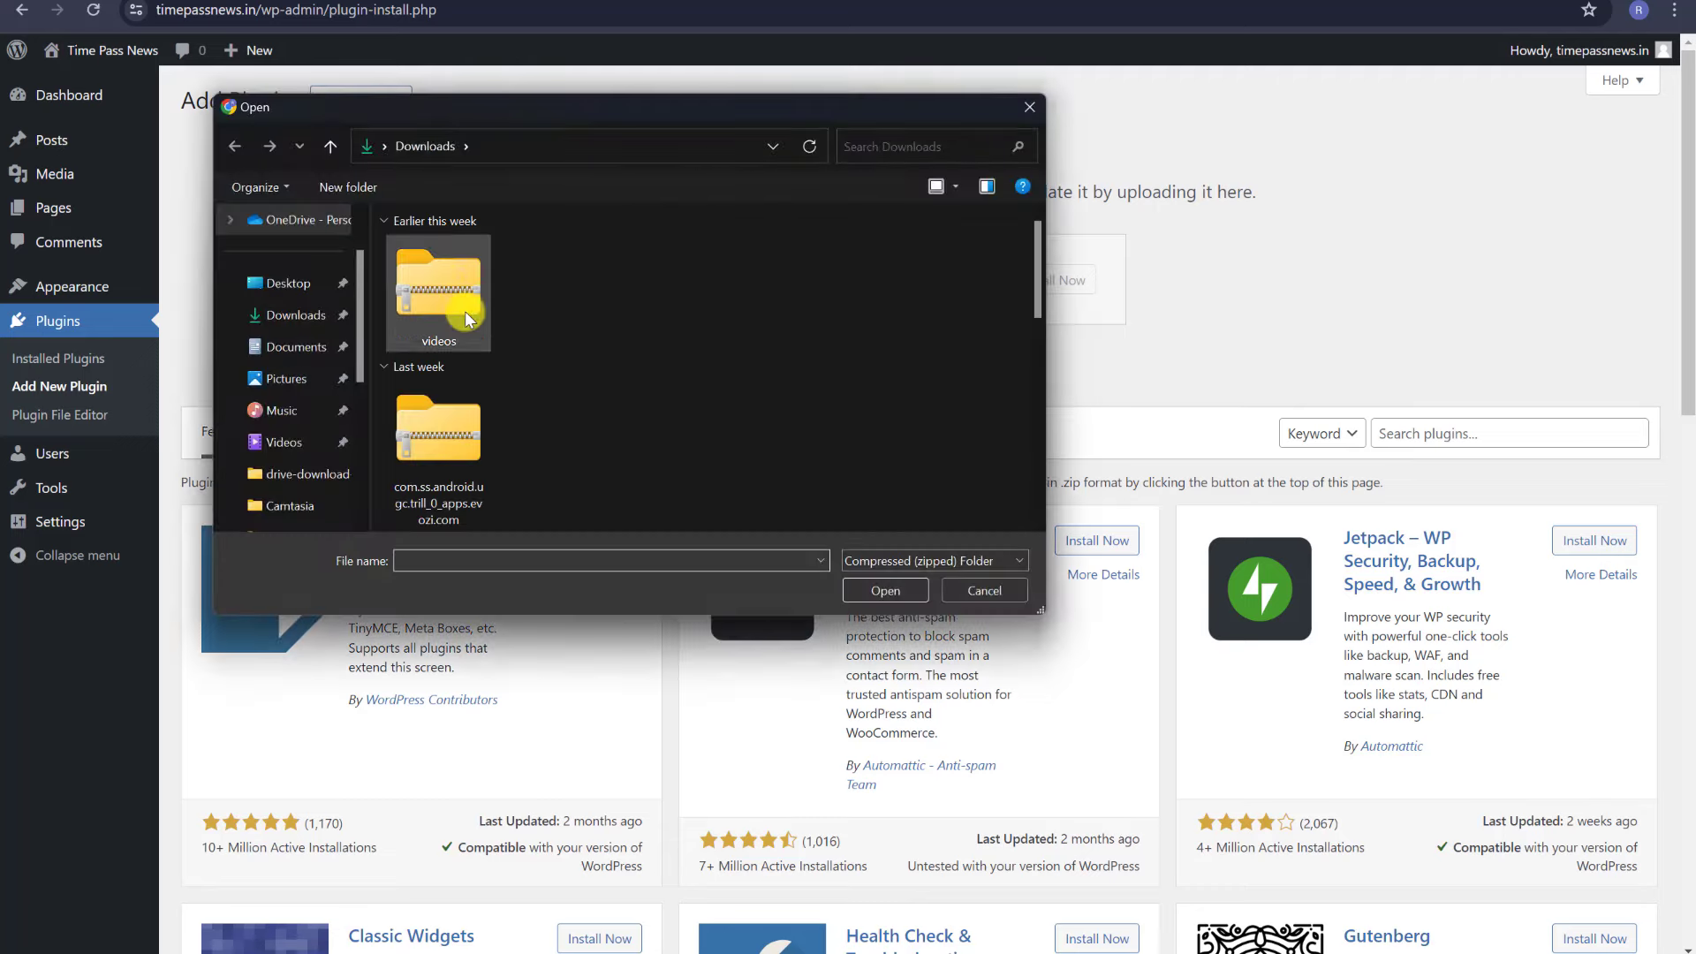
pyautogui.click(316, 297)
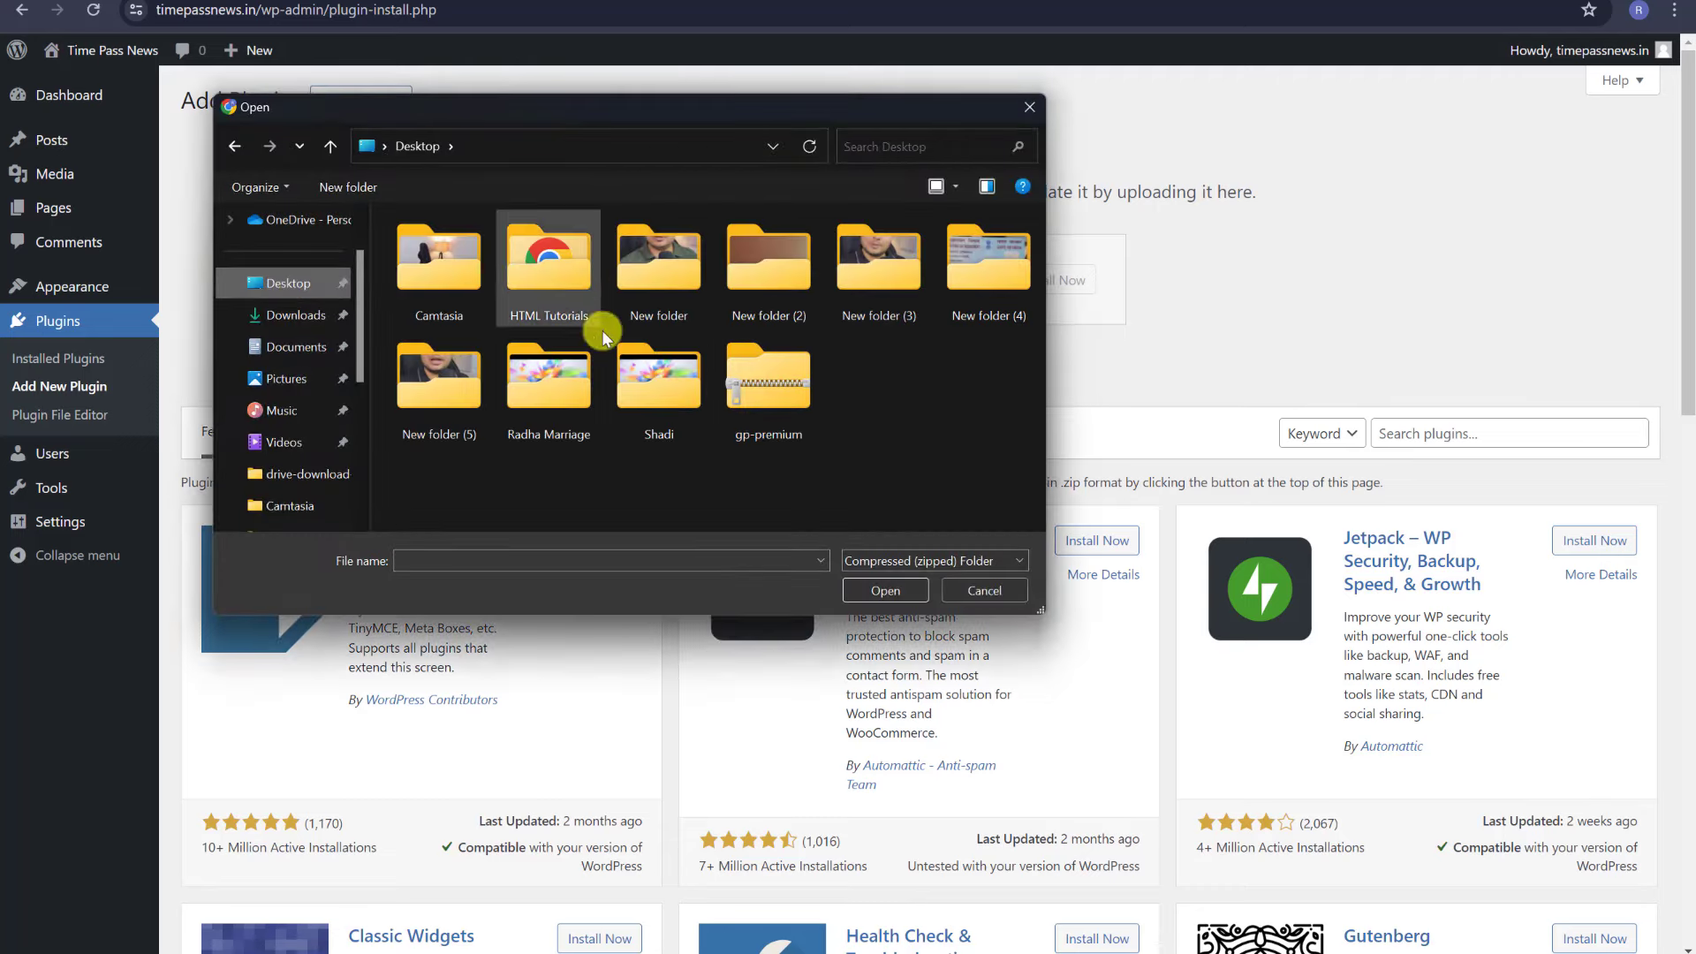
pyautogui.click(752, 448)
pyautogui.doubleClick(777, 406)
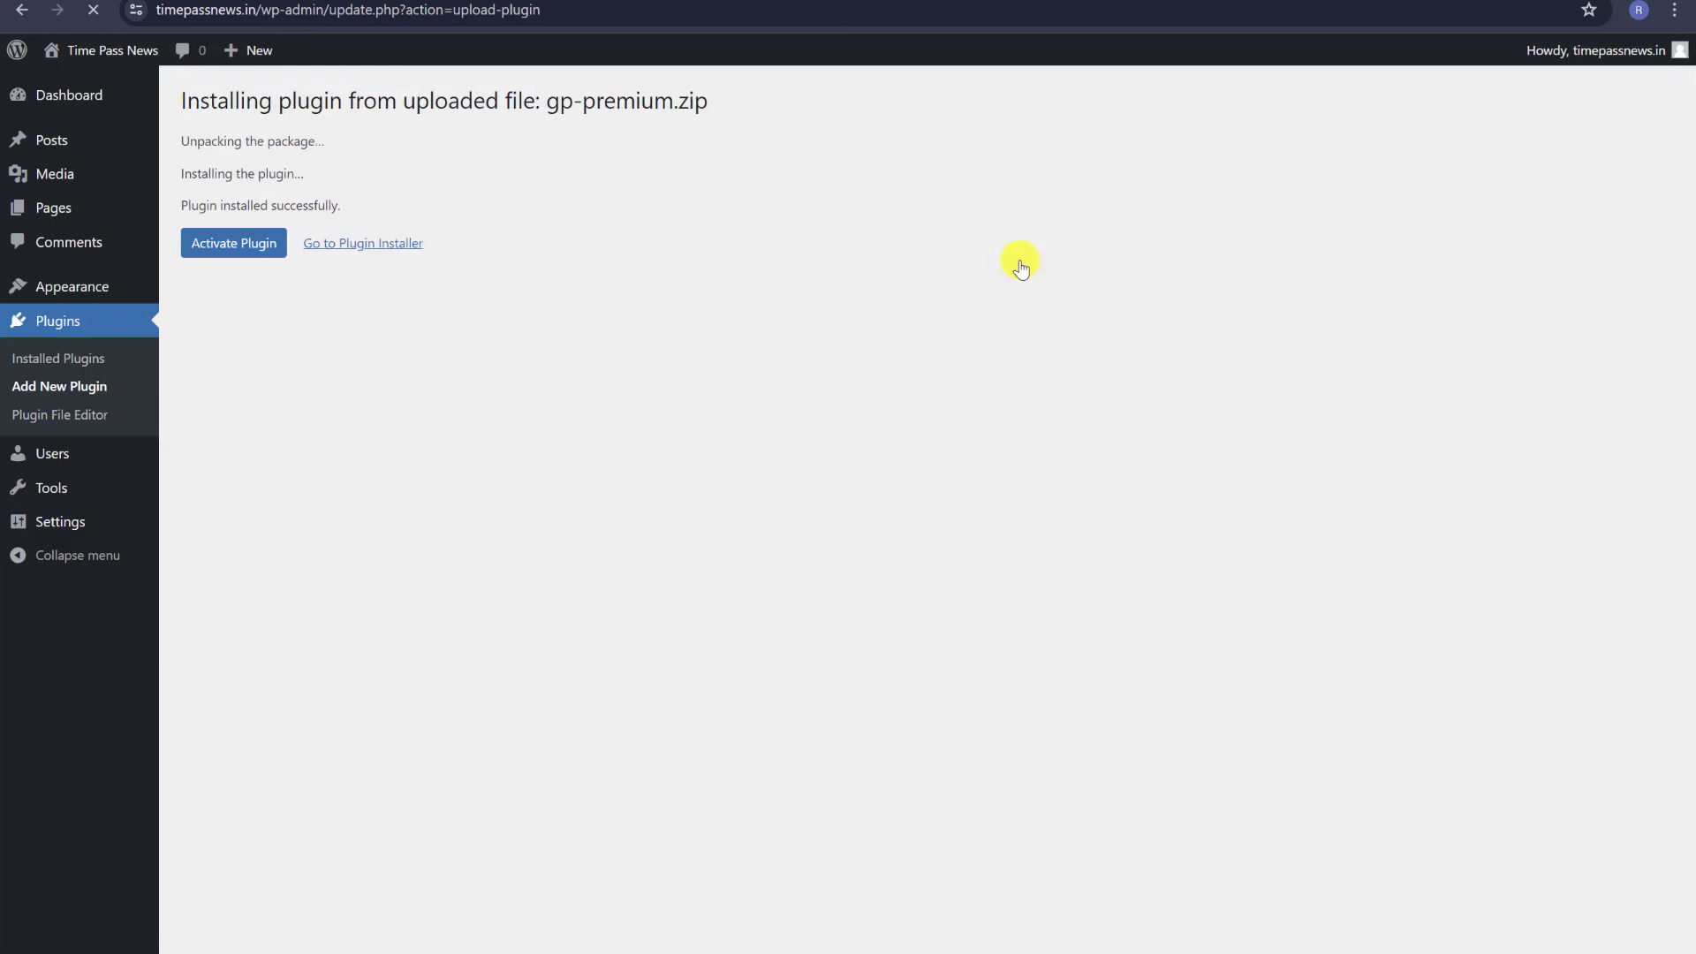
pyautogui.click(200, 251)
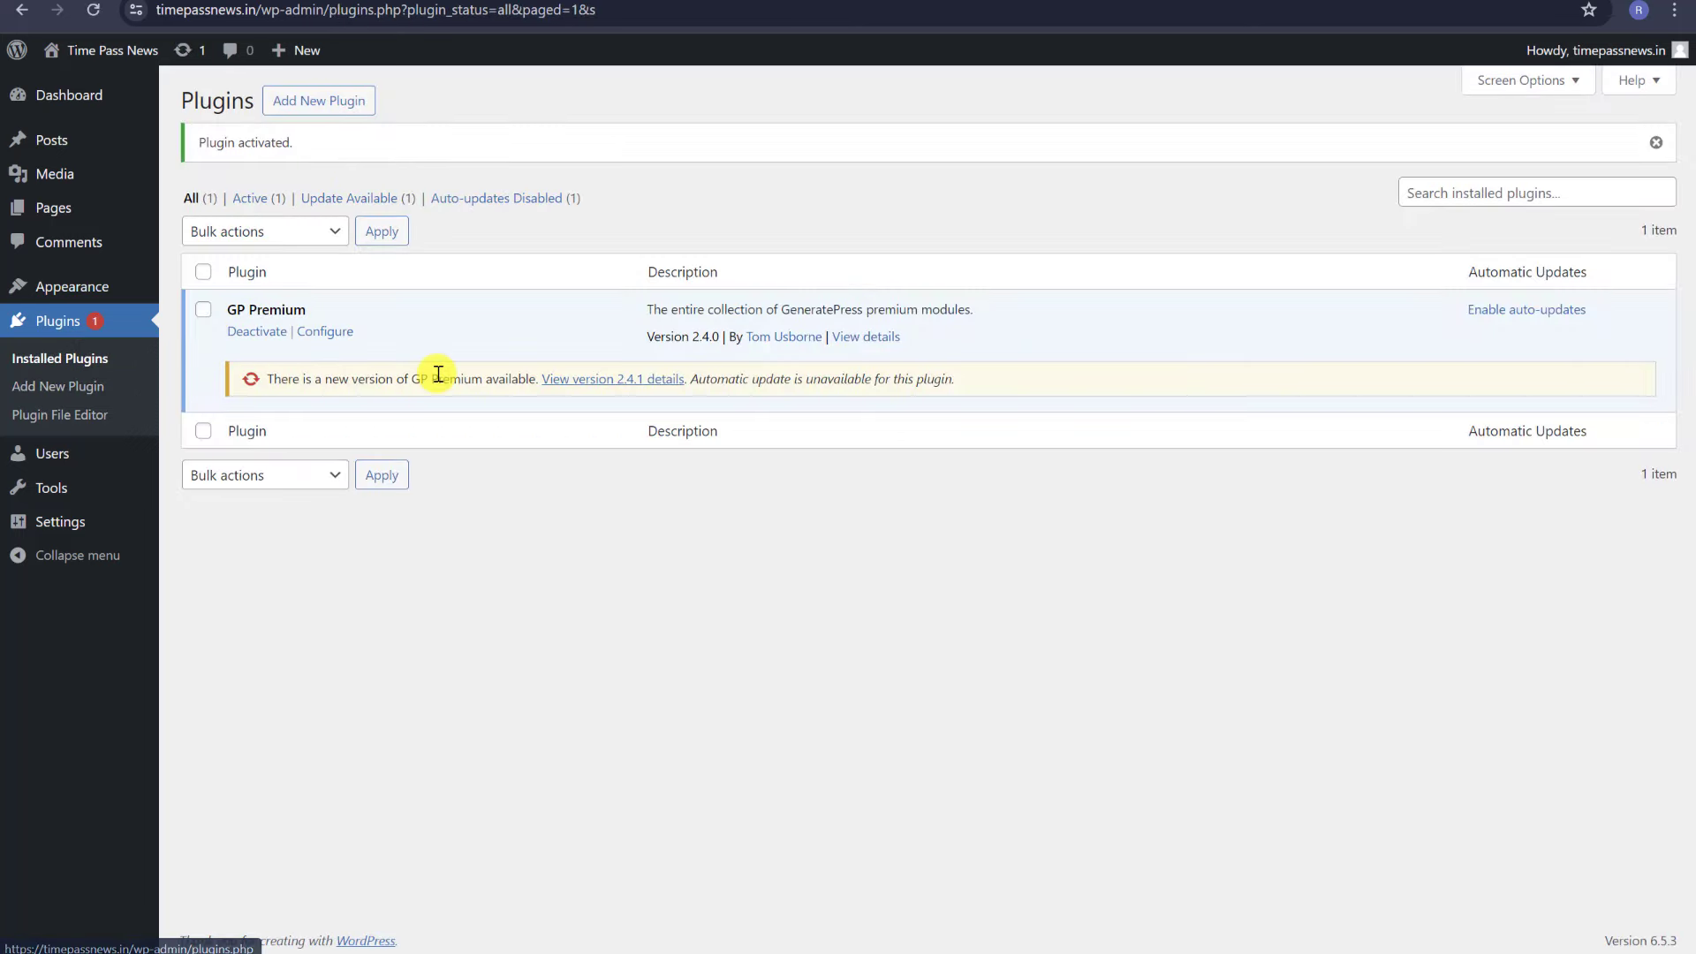
# Activate the Blog, Copyright, Disable Elements and Backgrounds modules on the GeneratePress dashboard.
pyautogui.moveTo(533, 378); pyautogui.dragTo(697, 380)
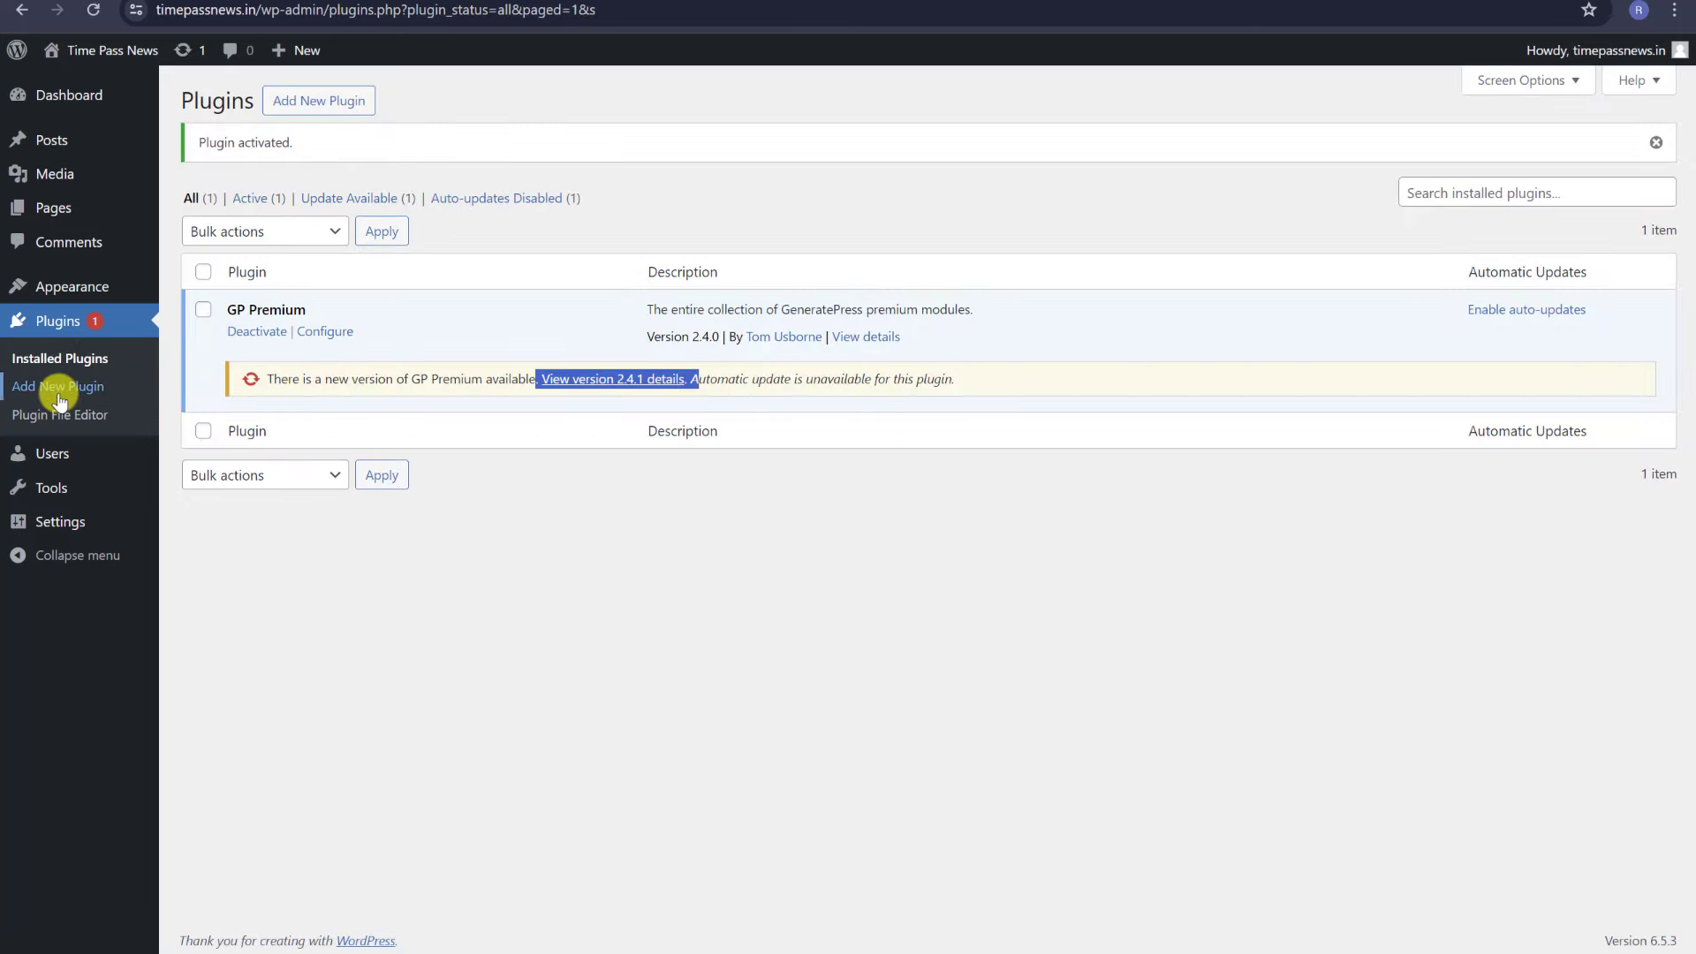
pyautogui.moveTo(63, 306)
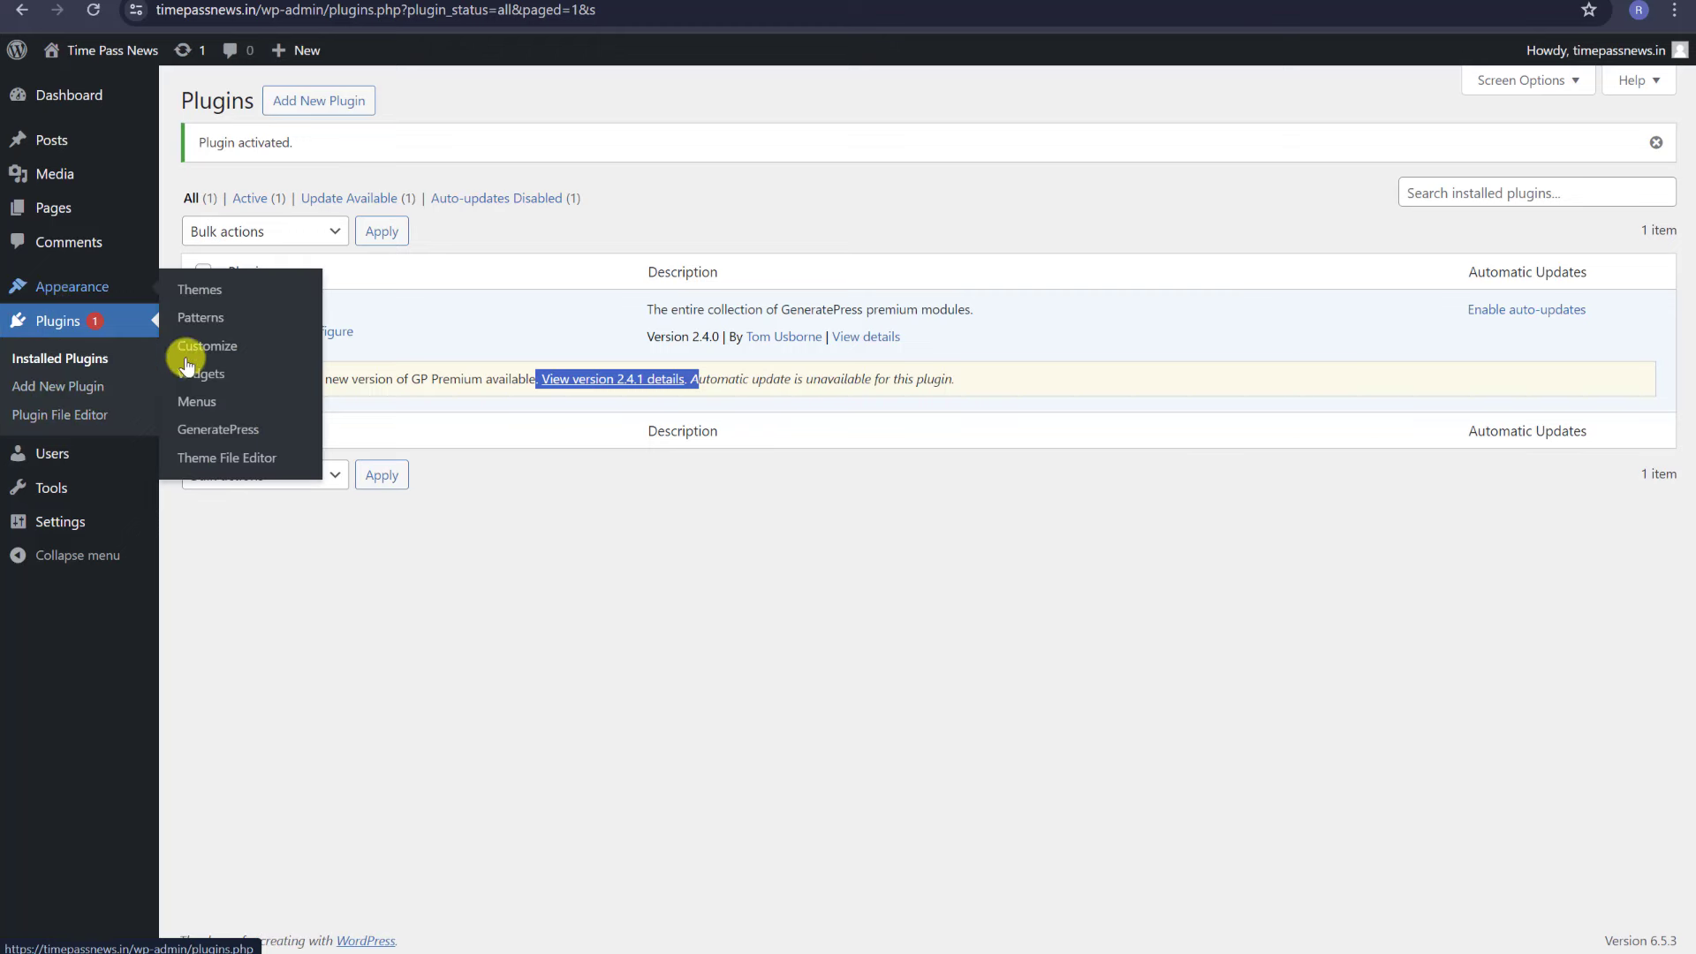
pyautogui.click(226, 441)
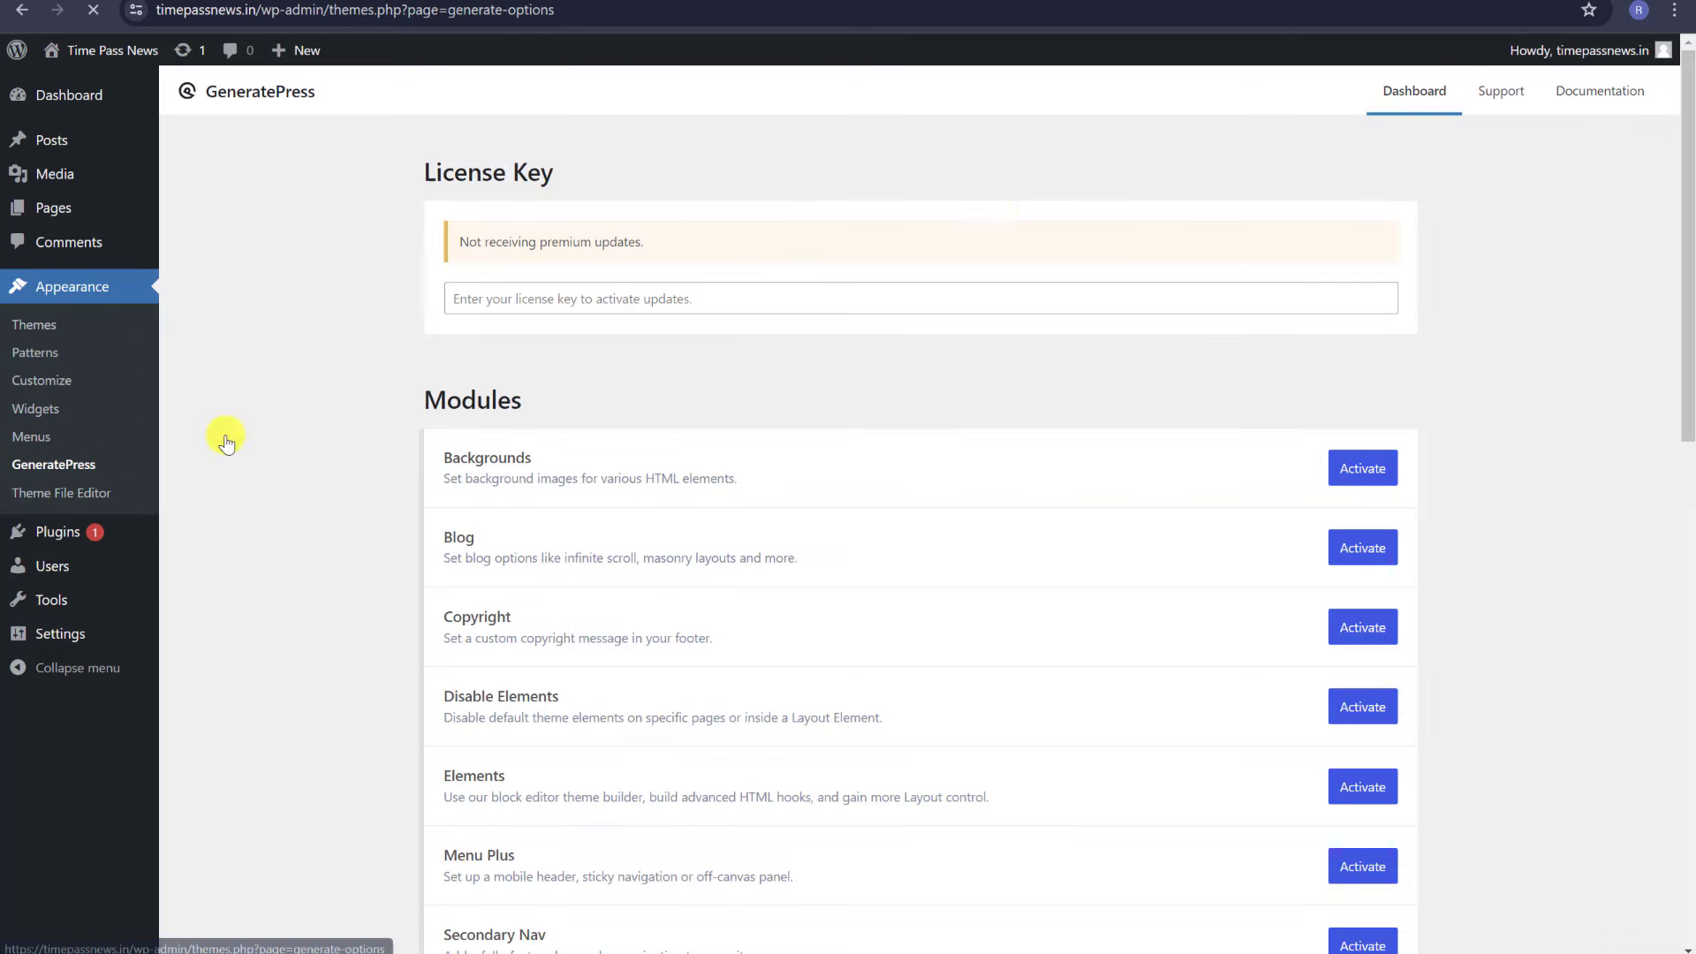
pyautogui.click(1361, 547)
pyautogui.click(1363, 627)
pyautogui.click(1362, 704)
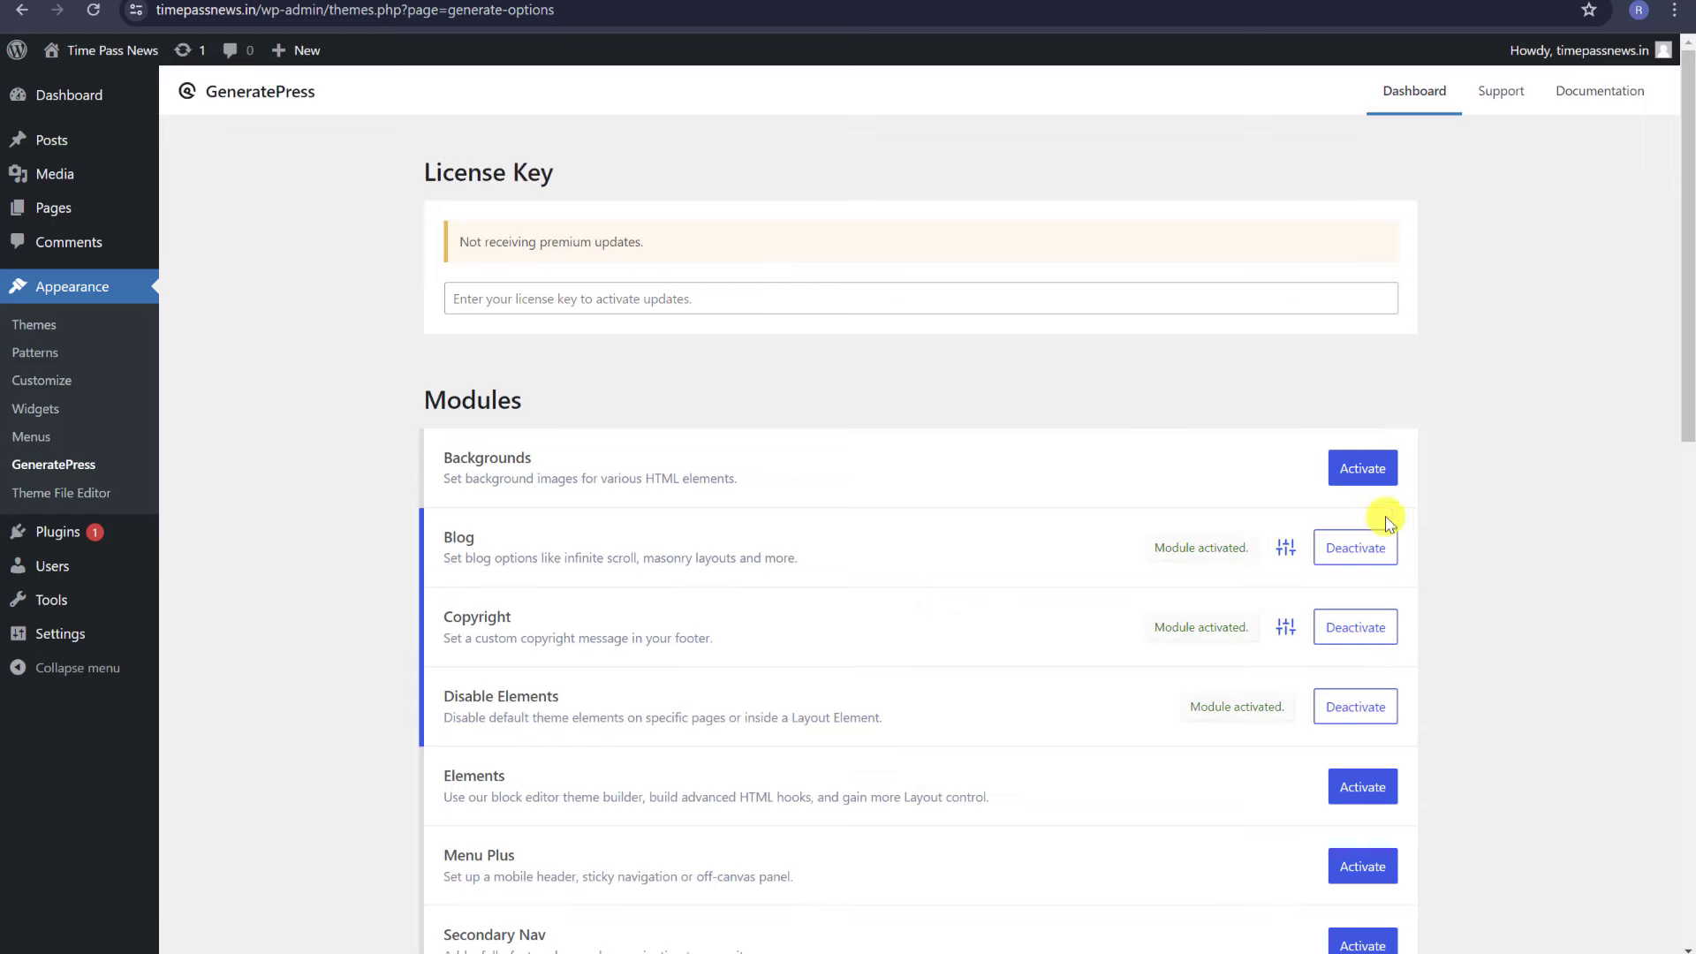
pyautogui.click(1370, 464)
# Activate the Elements, Menu Plus, Secondary Nav, Site Library and Spacing modules, then reload the page.
pyautogui.scroll(-1, 1361, 707)
pyautogui.click(1358, 698)
pyautogui.click(1362, 767)
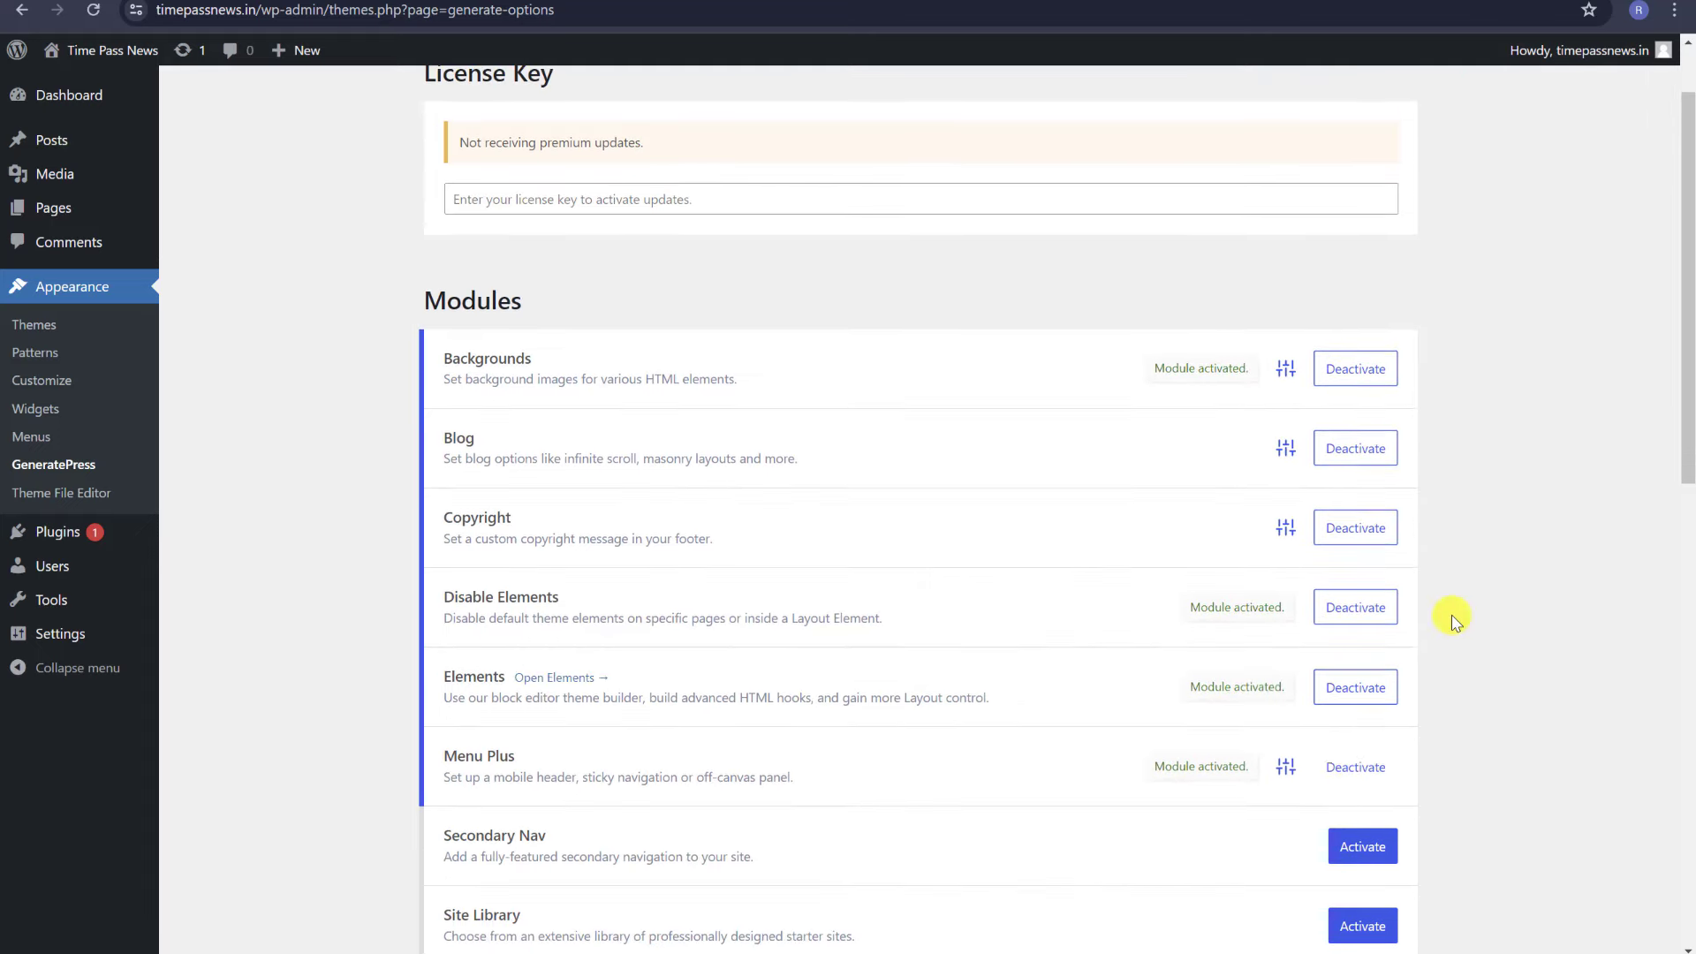
pyautogui.scroll(-5, 1449, 560)
pyautogui.click(1356, 350)
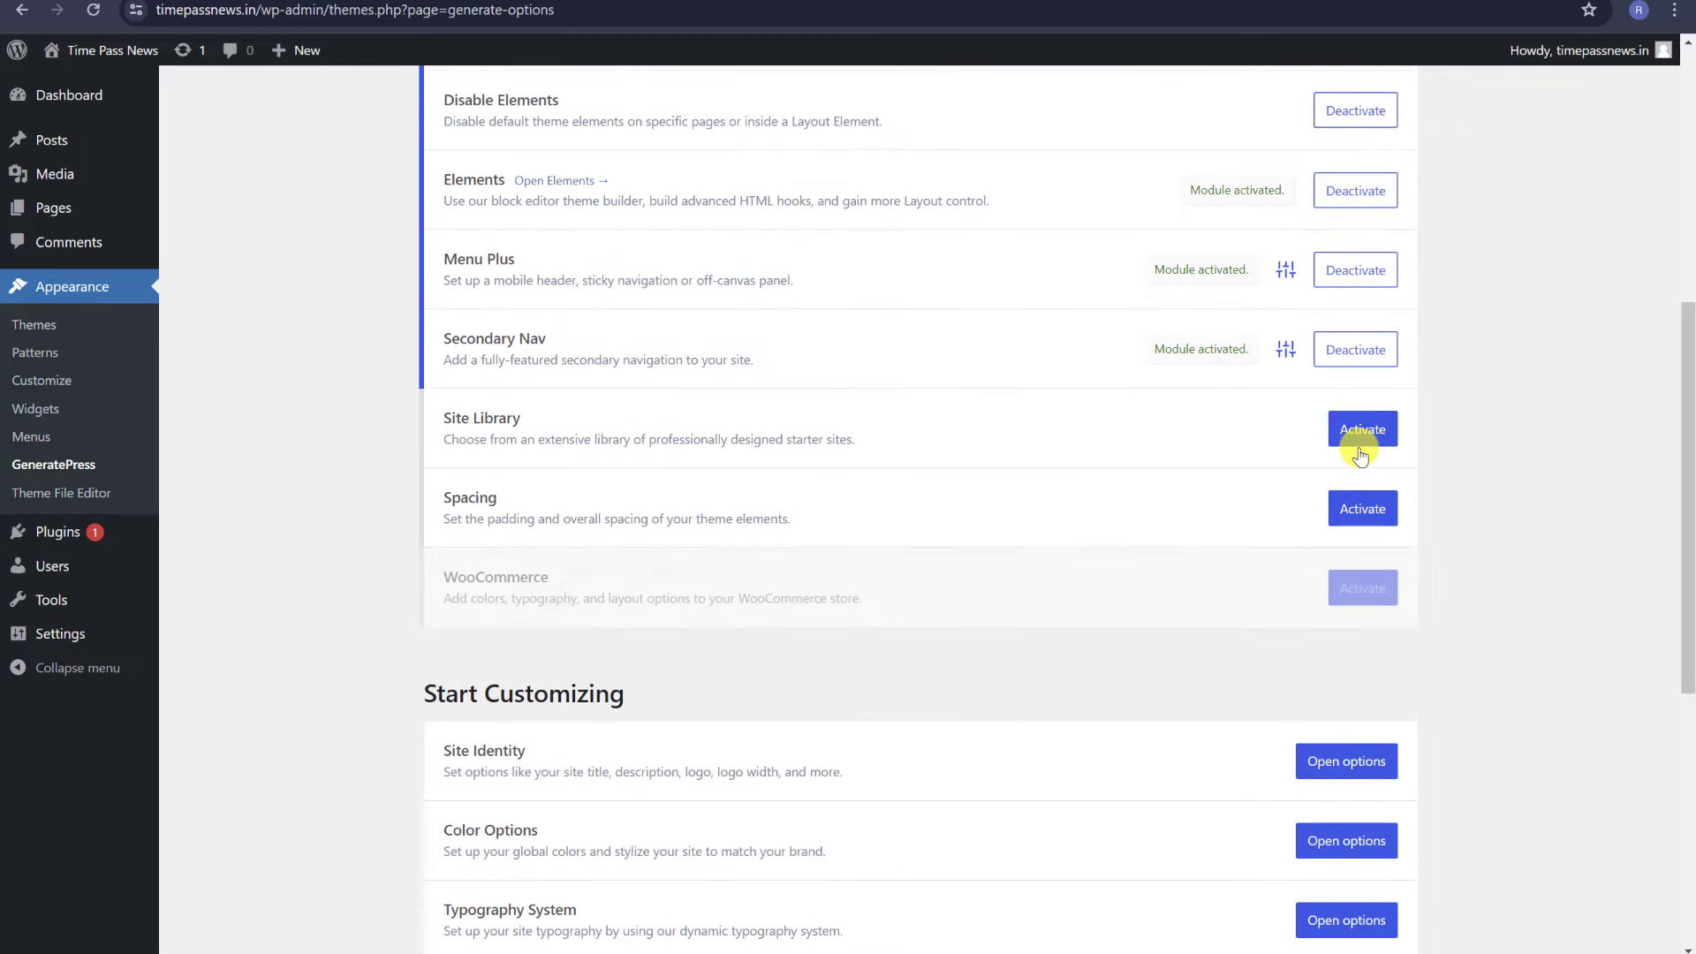
pyautogui.click(1353, 429)
pyautogui.click(1348, 519)
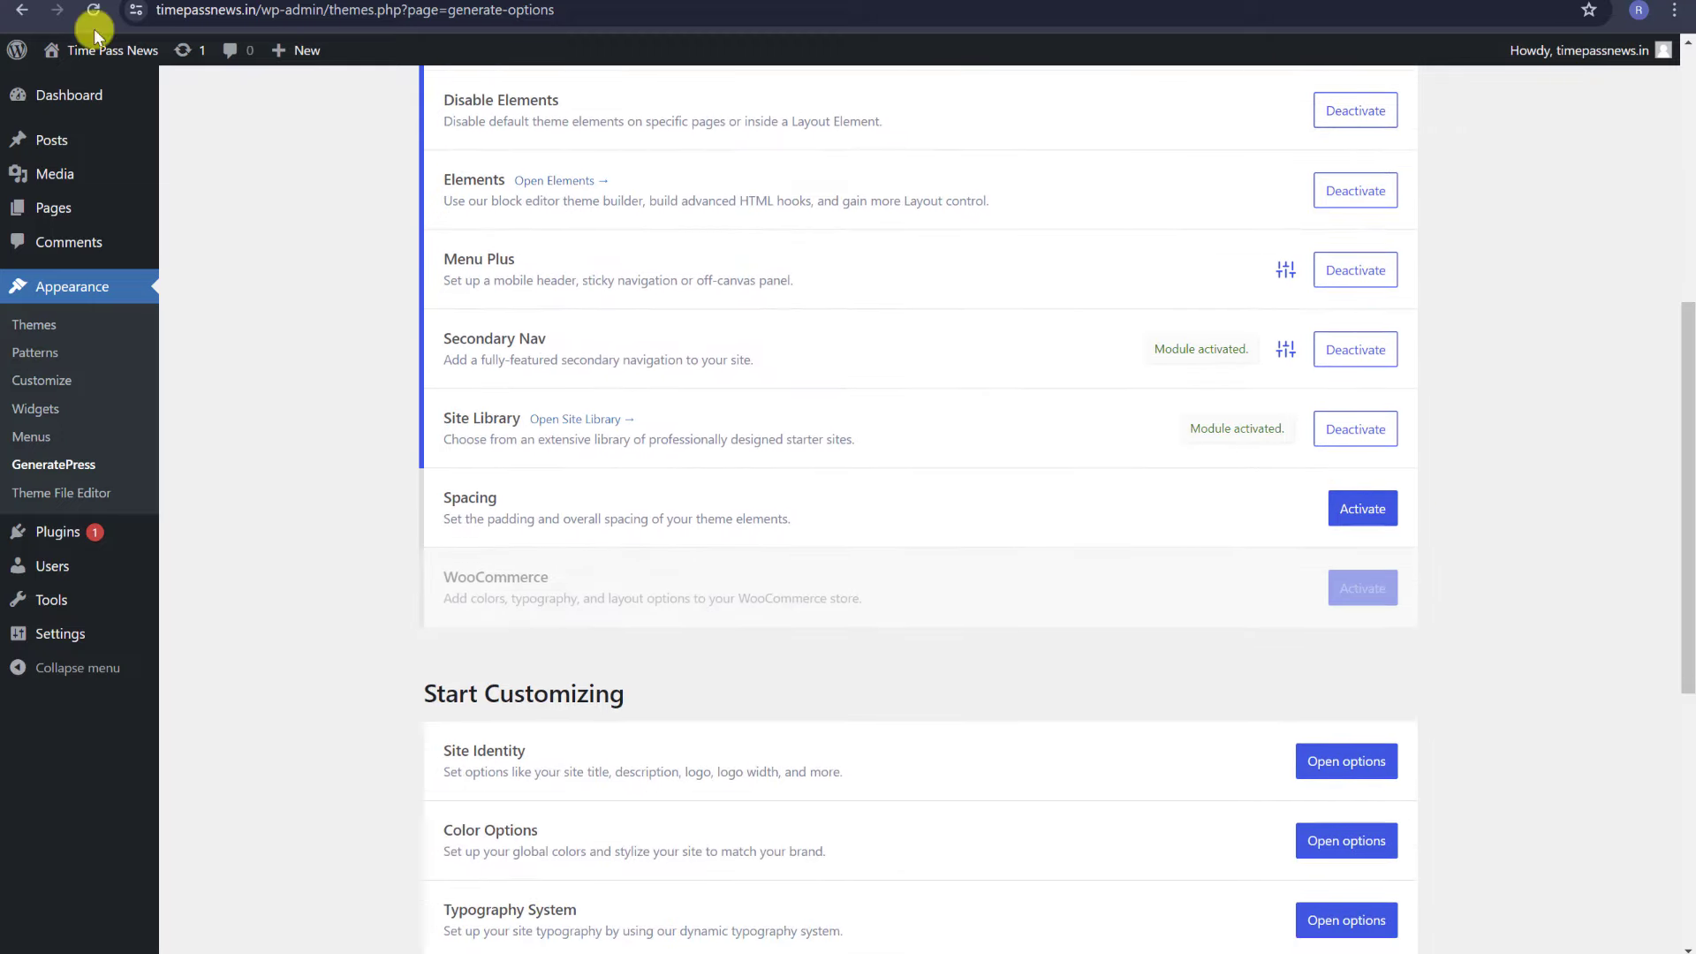
pyautogui.click(1391, 505)
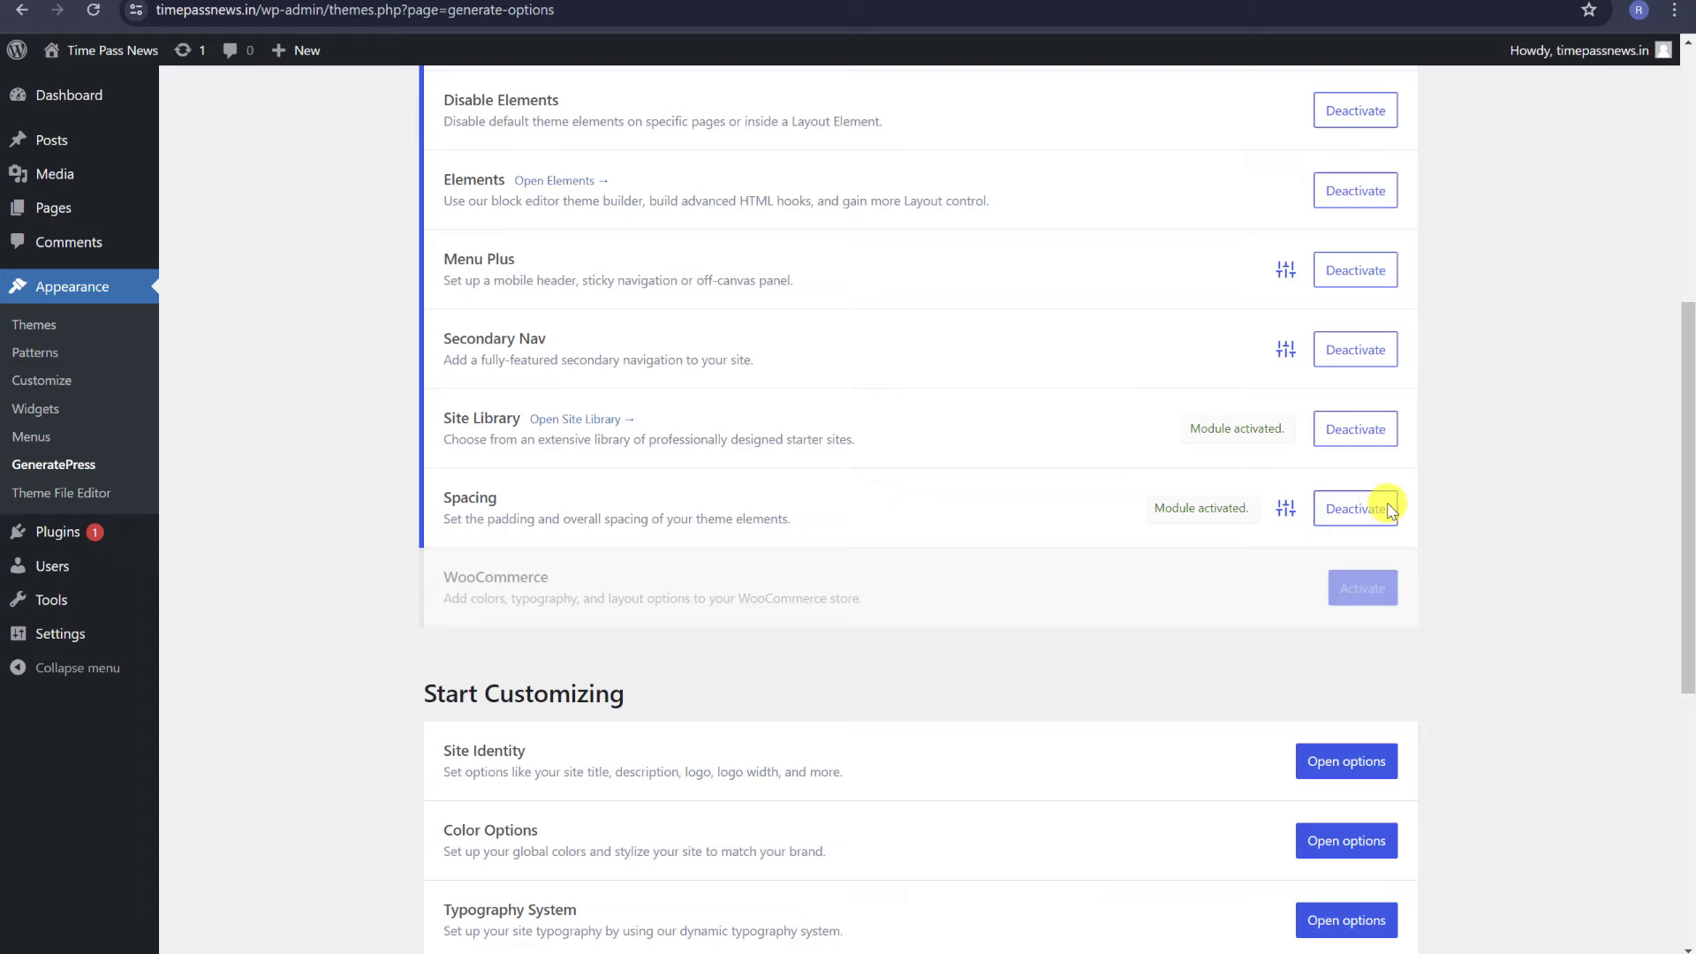
pyautogui.click(95, 11)
pyautogui.moveTo(1689, 433); pyautogui.dragTo(1688, 185)
# Filter the GeneratePress Site Library to Blog starter sites and open the Marketer site's details.
pyautogui.click(1416, 89)
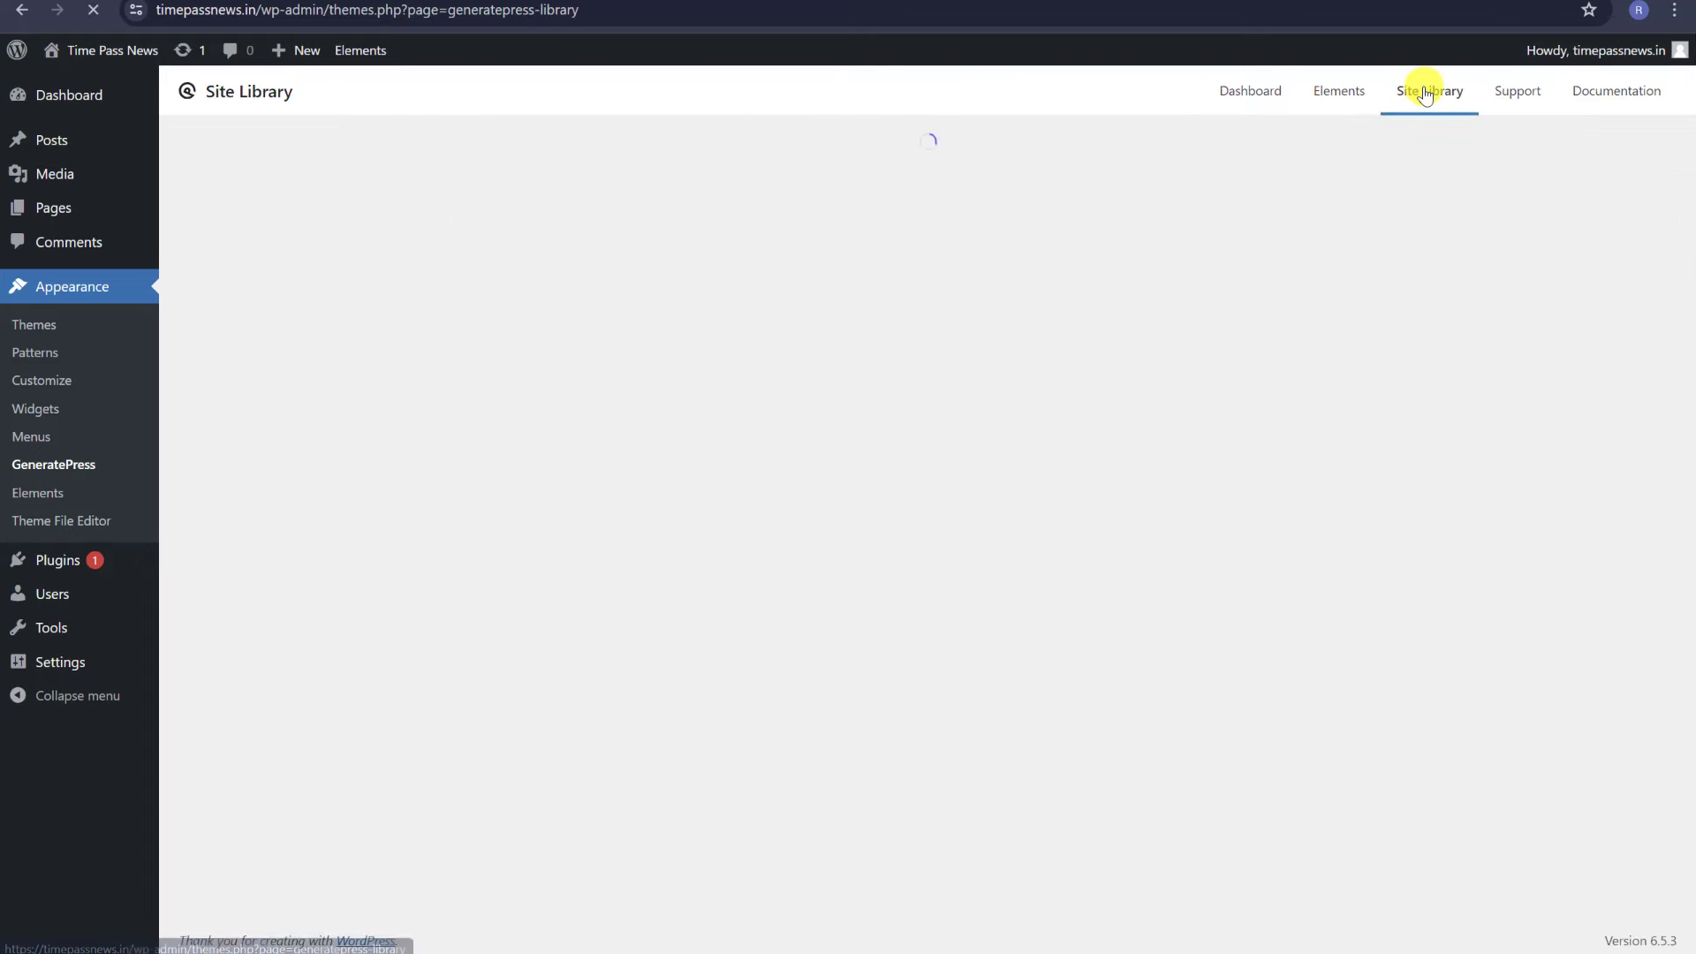
pyautogui.scroll(-5, 1203, 345)
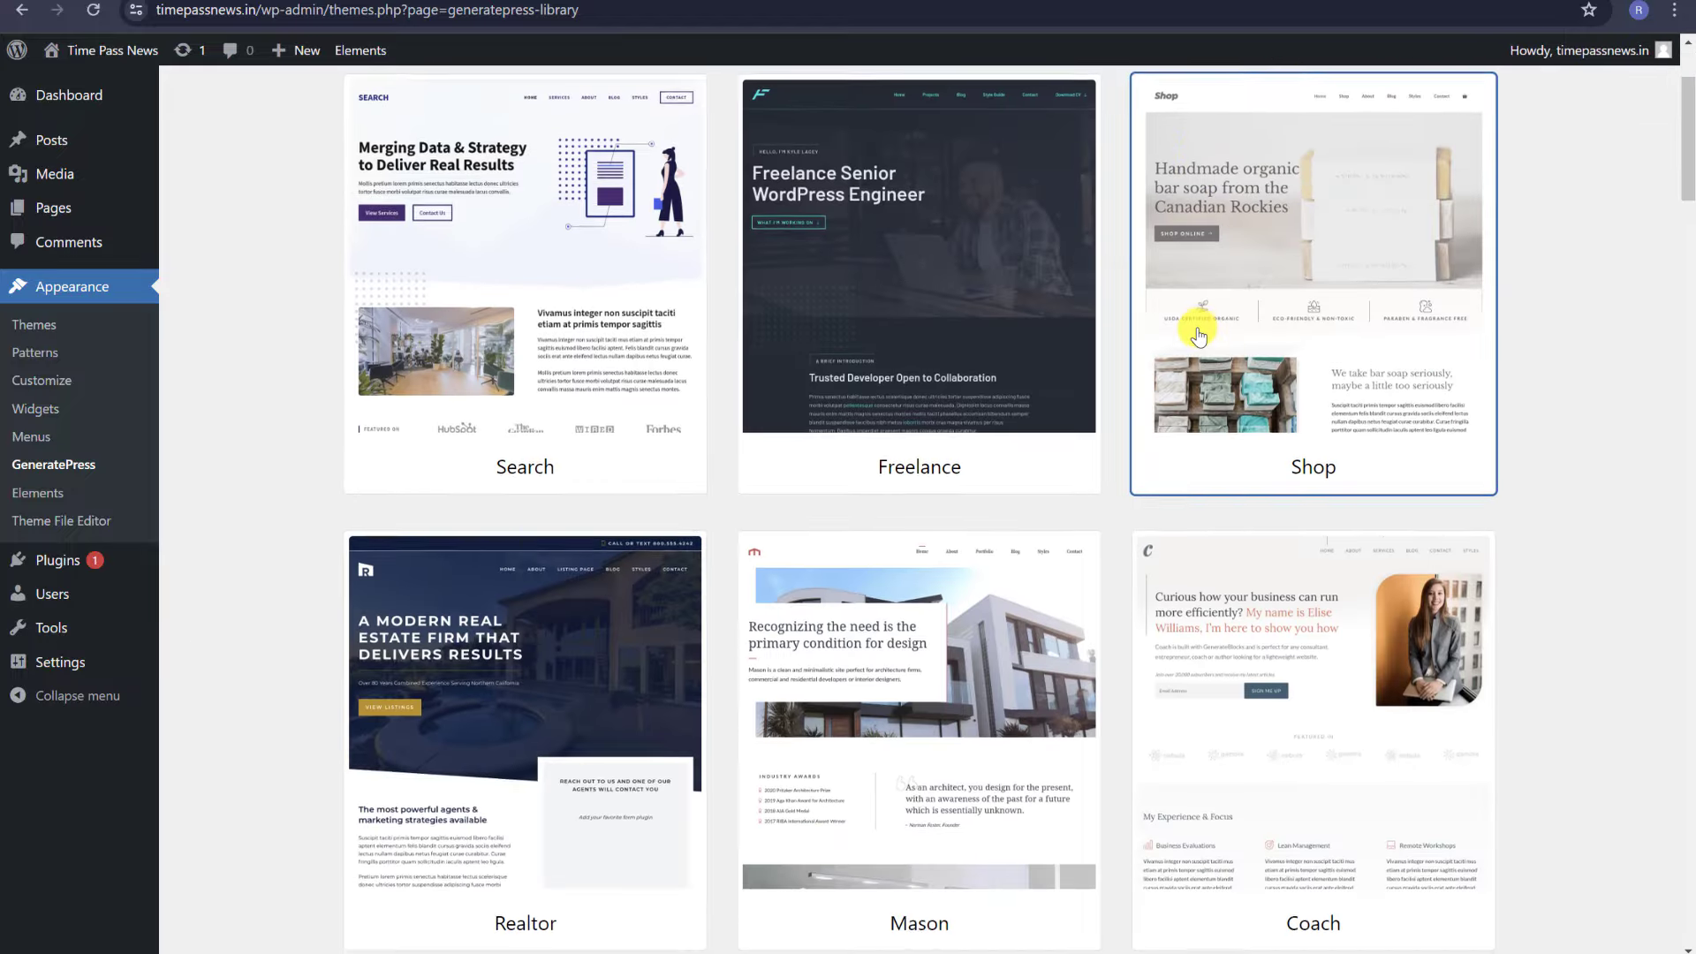
pyautogui.scroll(-8, 1198, 334)
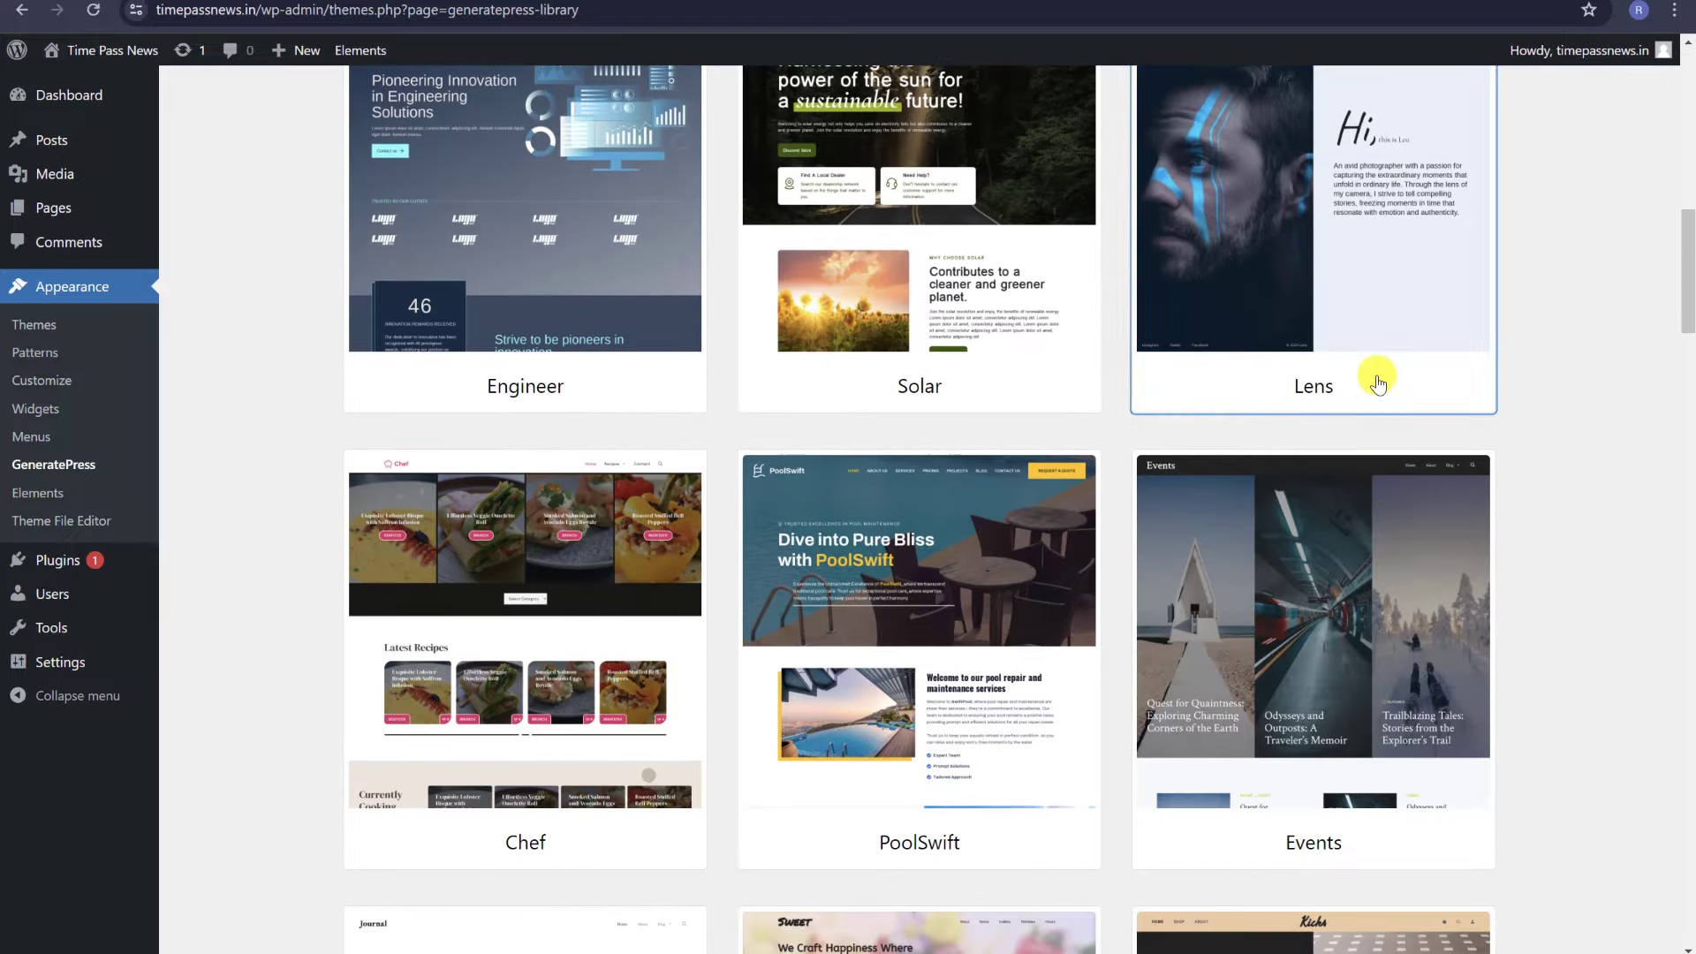
pyautogui.moveTo(1687, 271); pyautogui.dragTo(1688, 110)
pyautogui.click(596, 193)
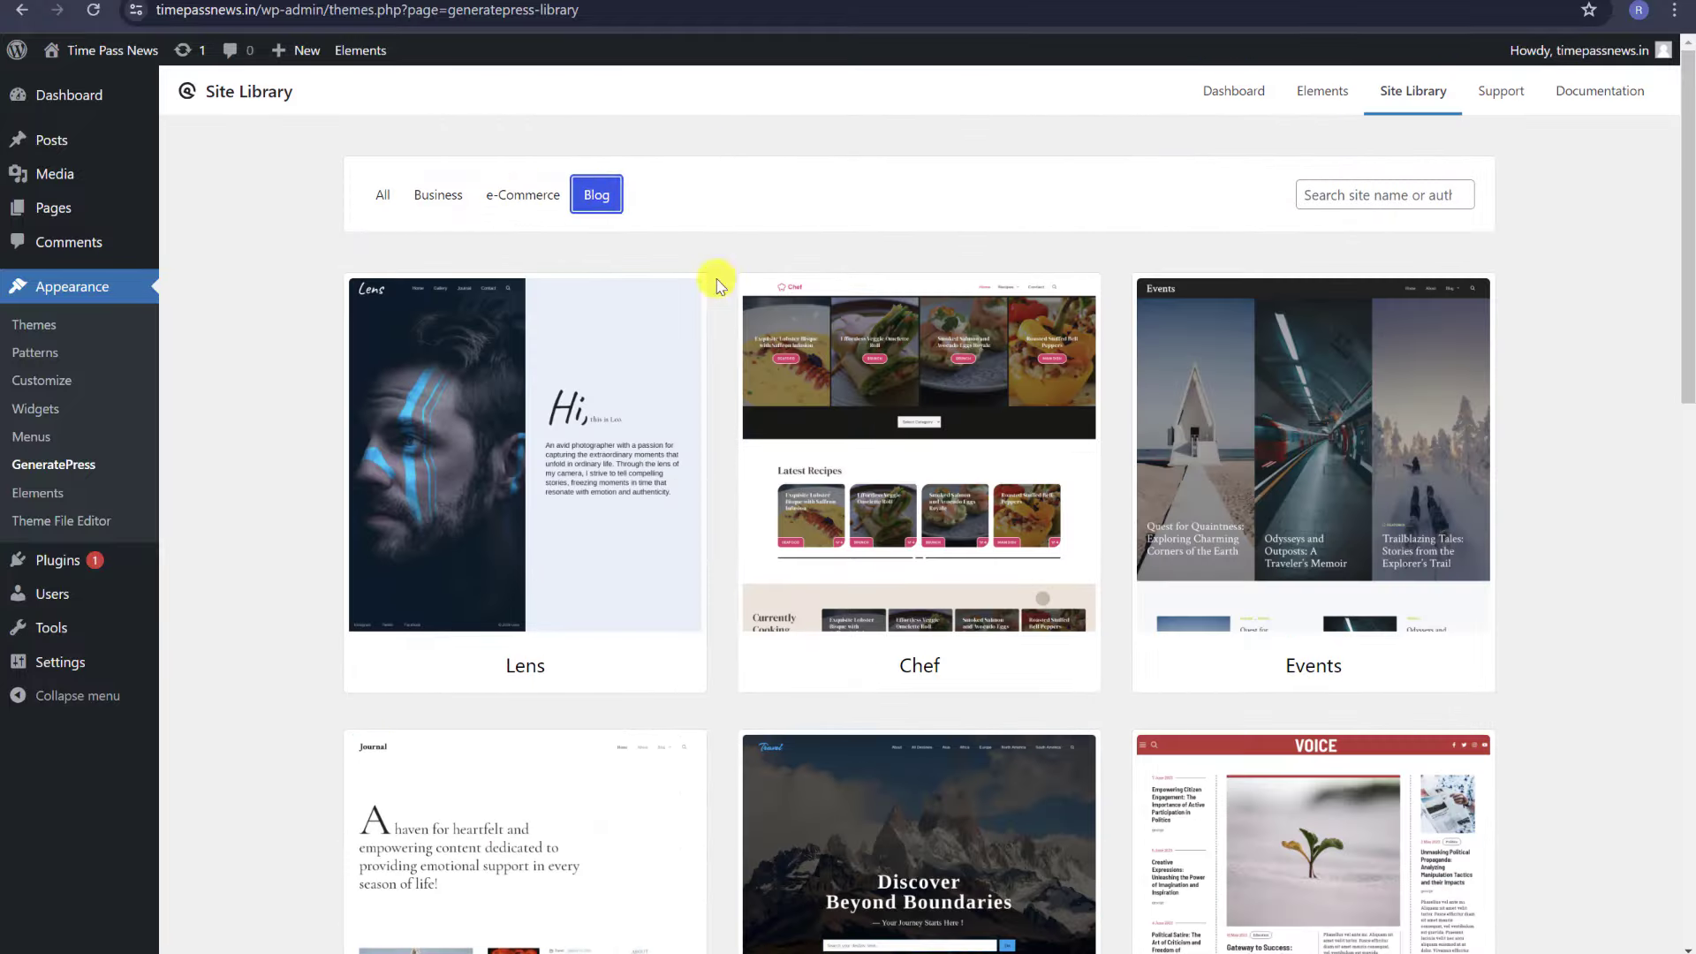
pyautogui.scroll(-1, 1101, 428)
pyautogui.scroll(-15, 1102, 429)
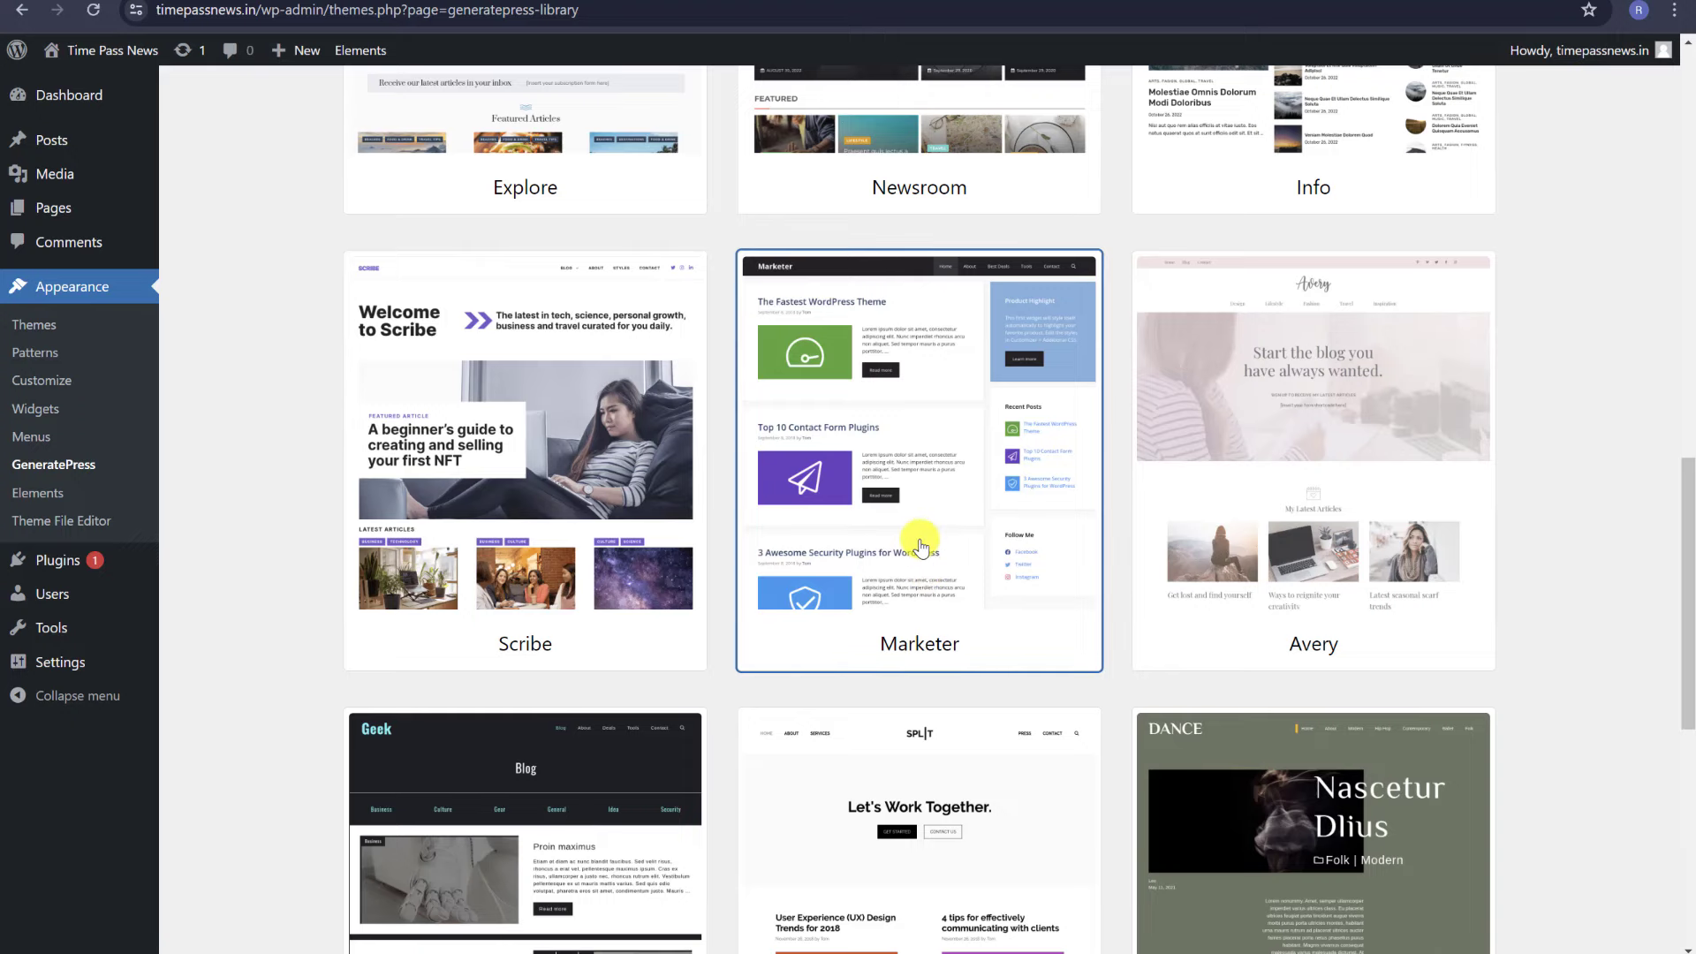
pyautogui.click(930, 498)
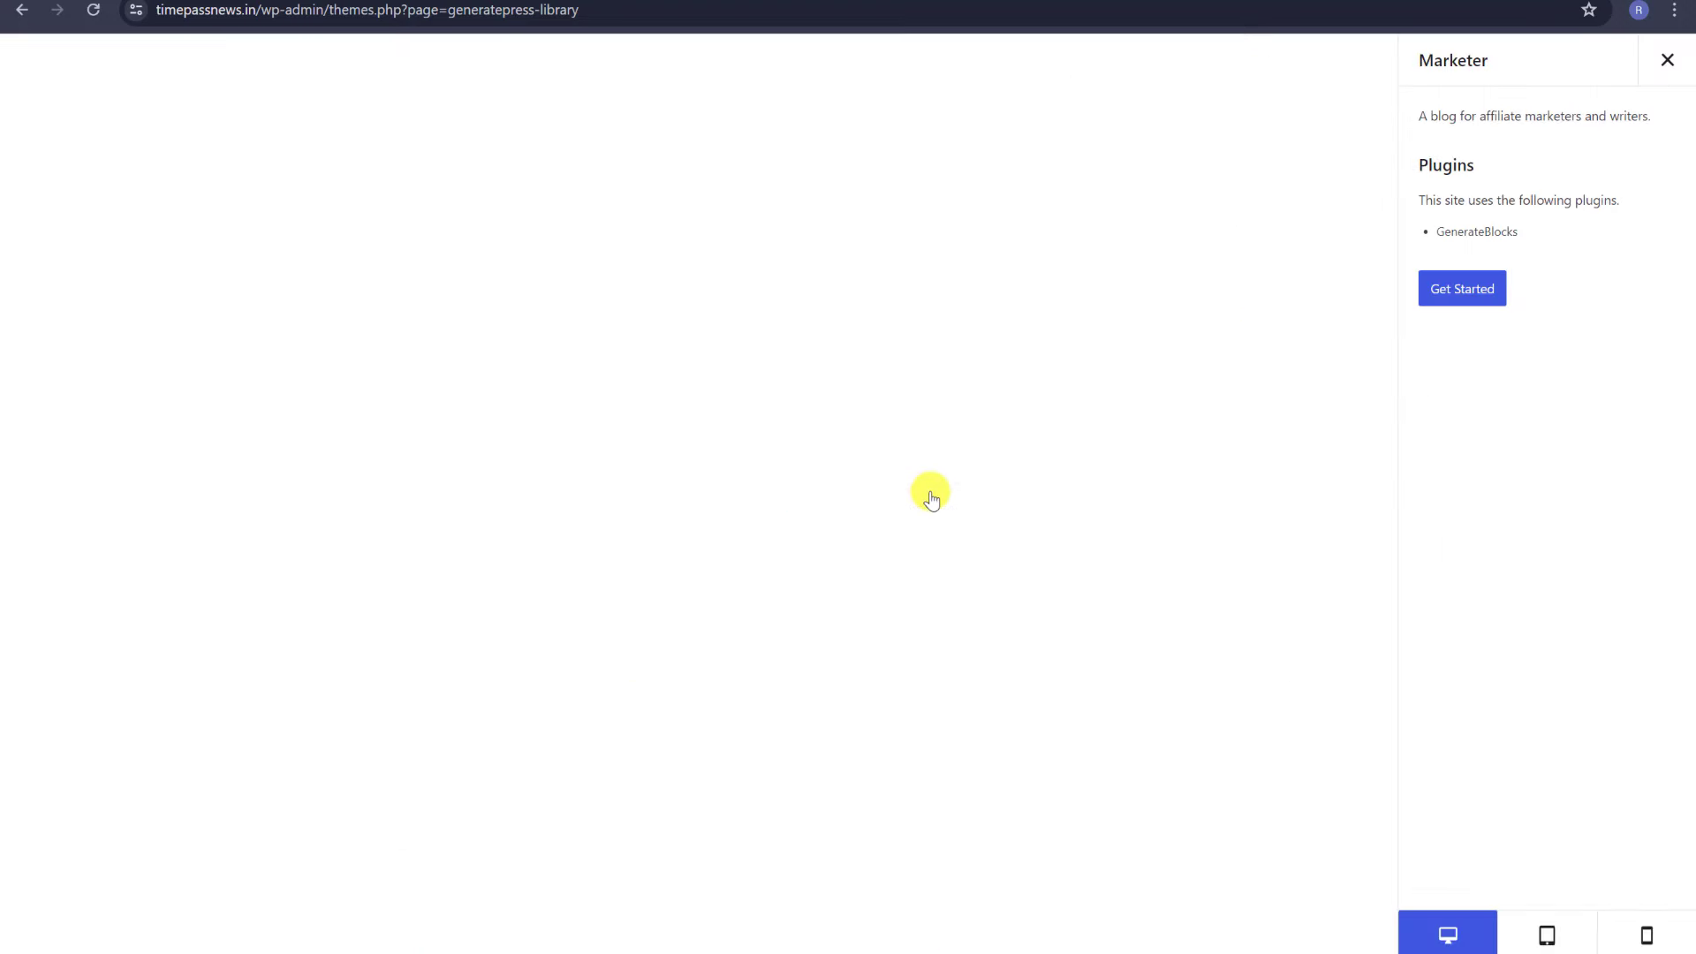
# Import Marketer's theme options after acknowledging the site-change warning, then view the live site.
pyautogui.click(1486, 295)
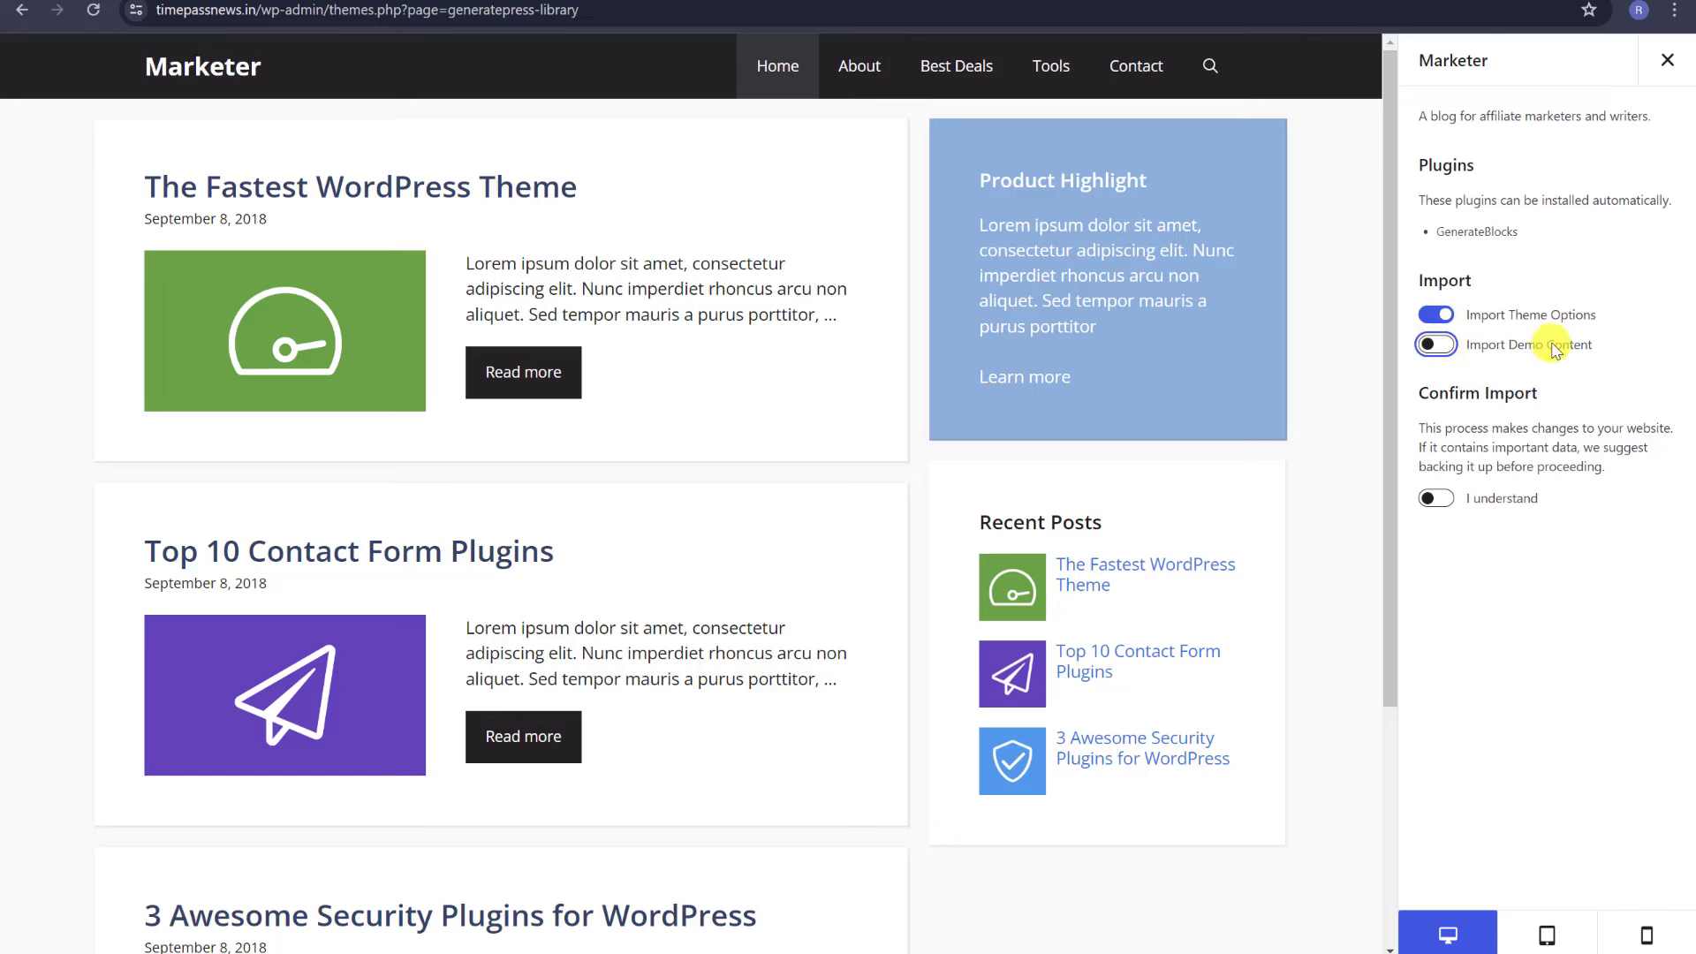
pyautogui.click(1435, 498)
pyautogui.click(1453, 555)
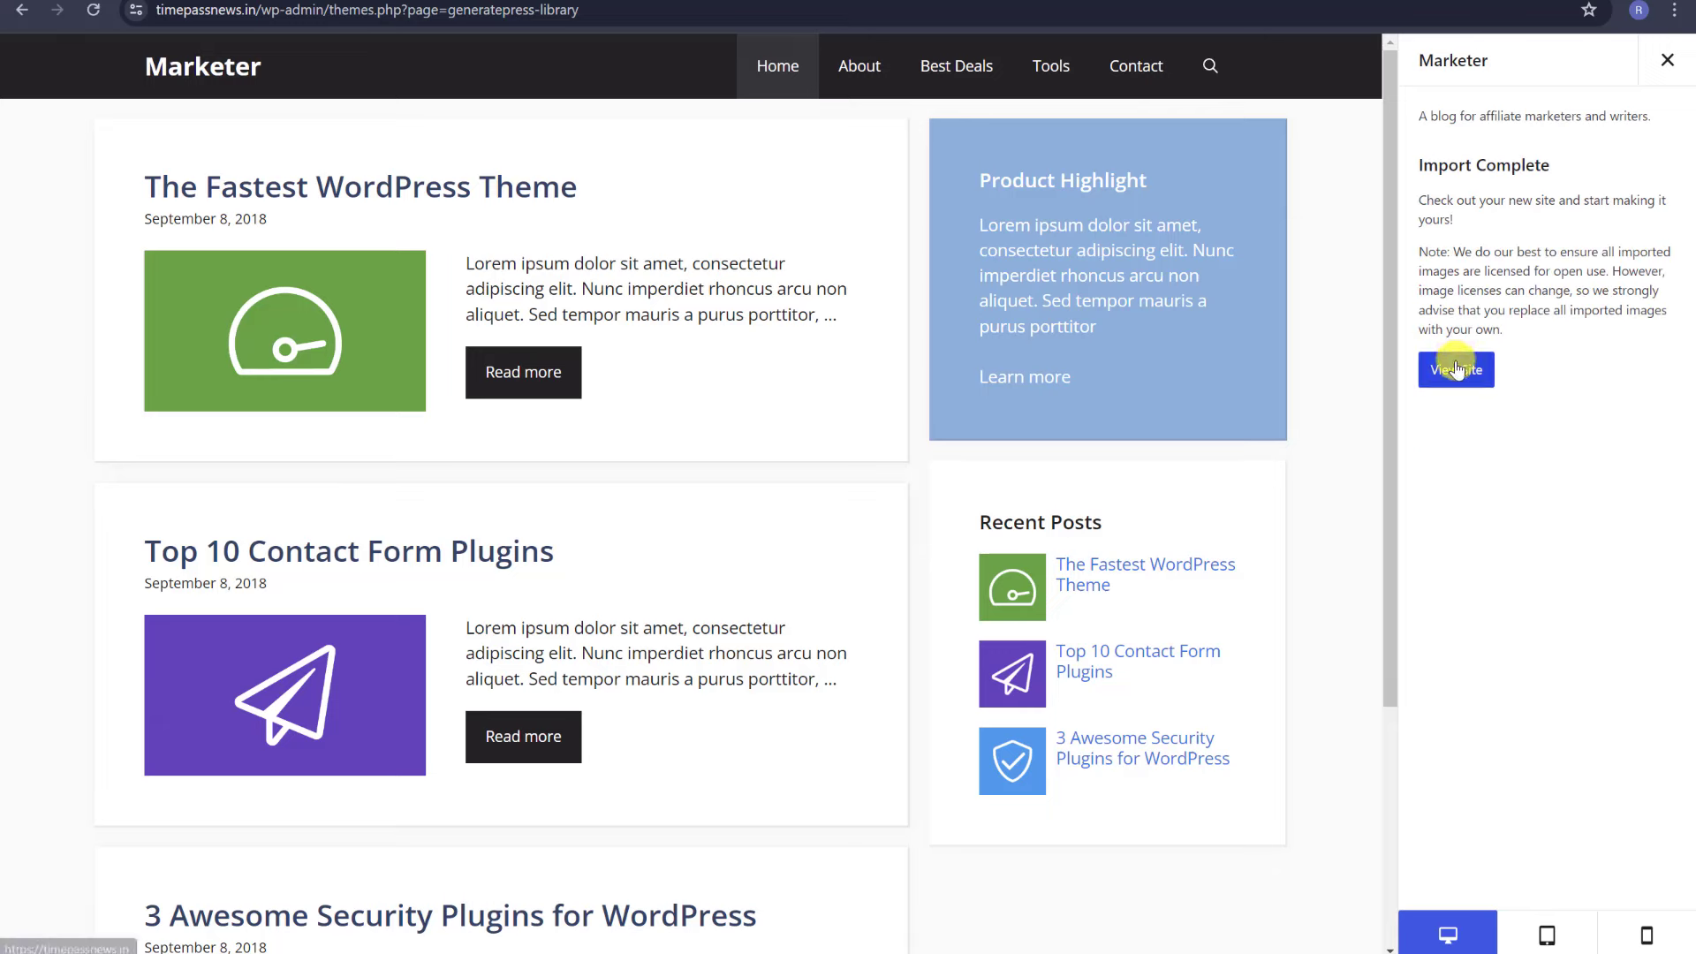
pyautogui.click(1456, 369)
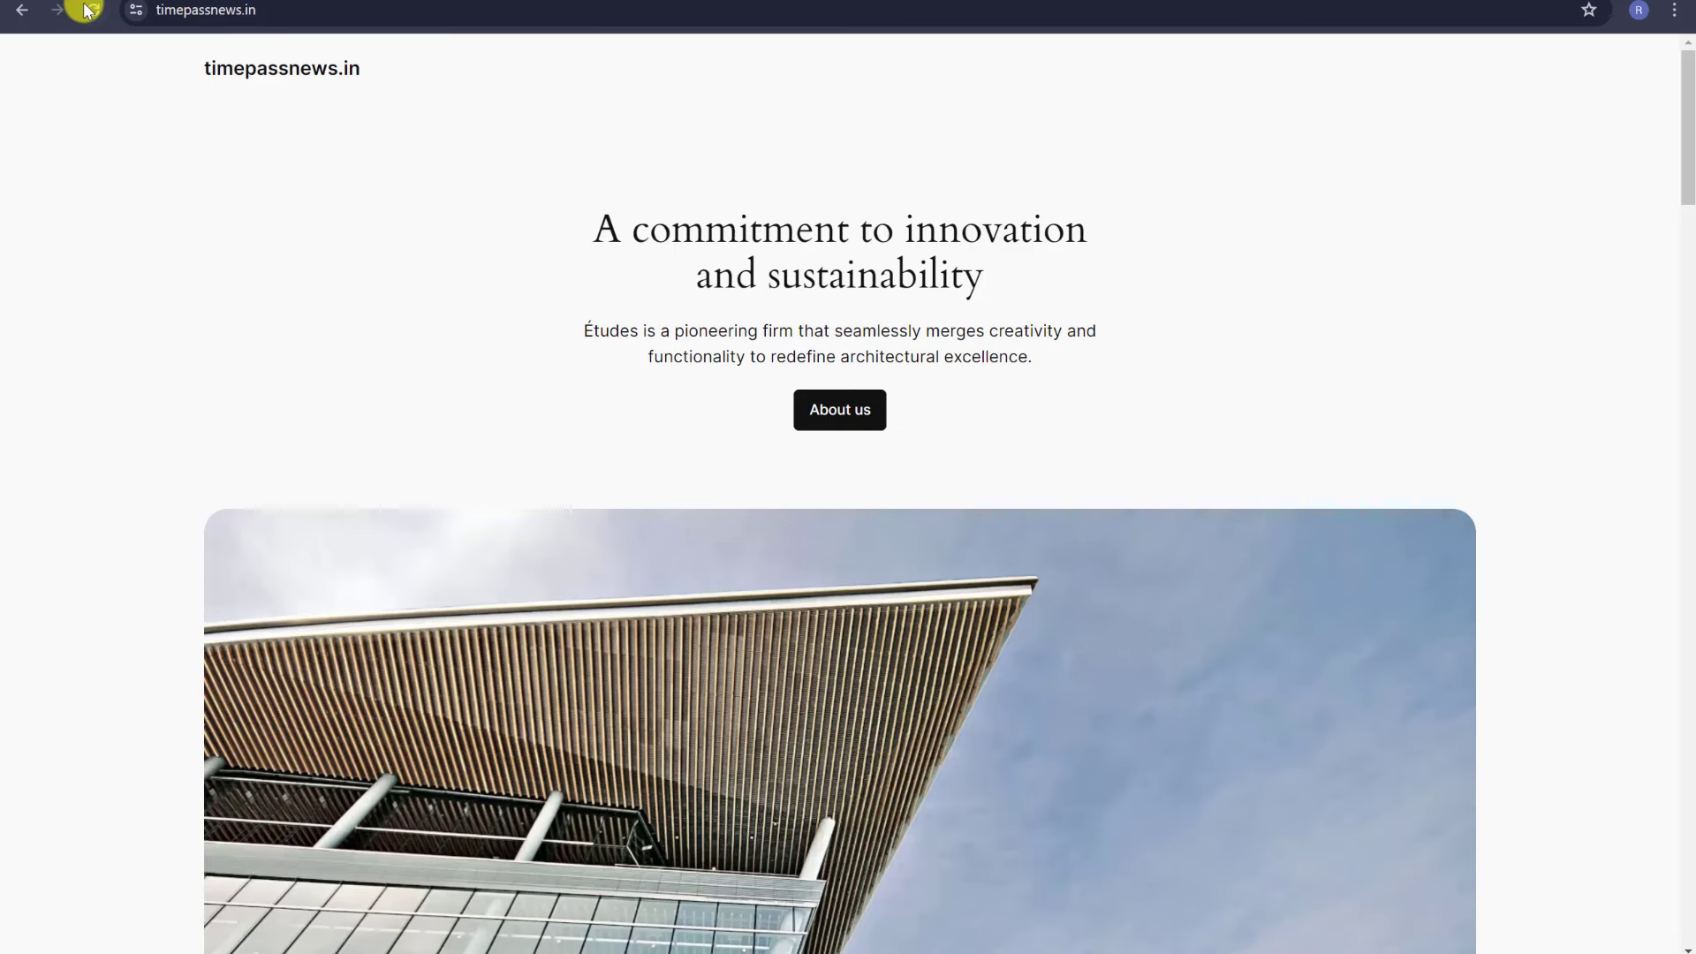
# Reload the front page to show the new Time Pass News GeneratePress layout.
pyautogui.click(88, 10)
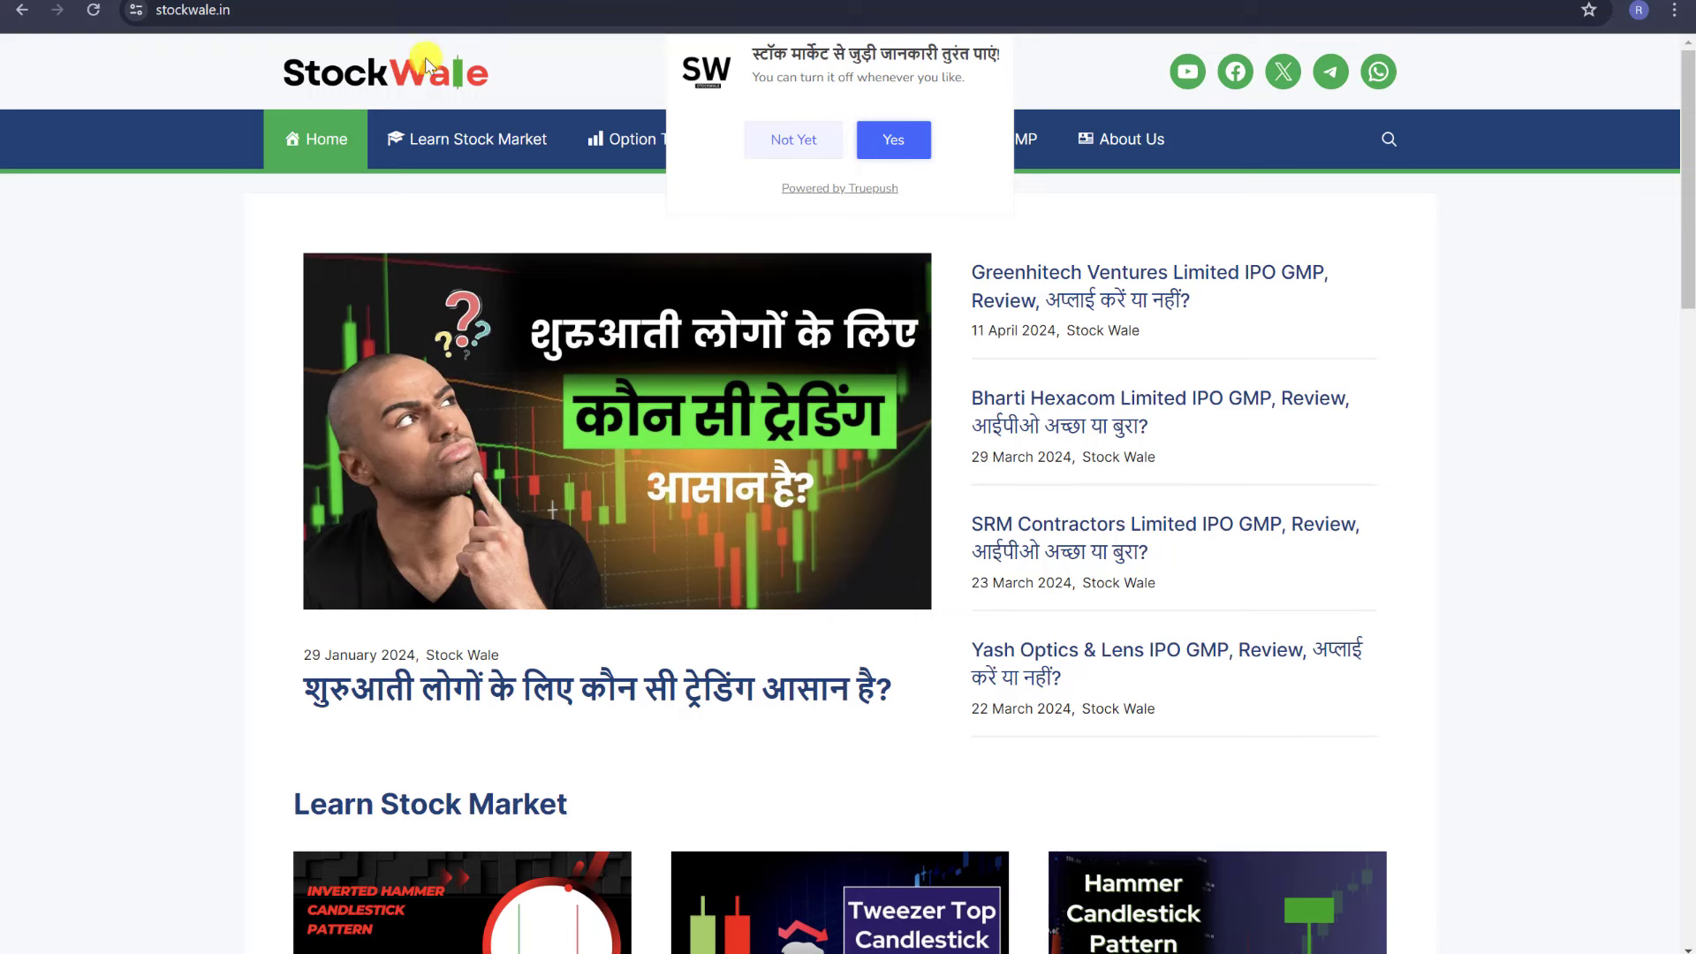
# Dismiss the notification prompt, then search Canva for 'logo' and choose the Logo suggestion.
pyautogui.click(825, 139)
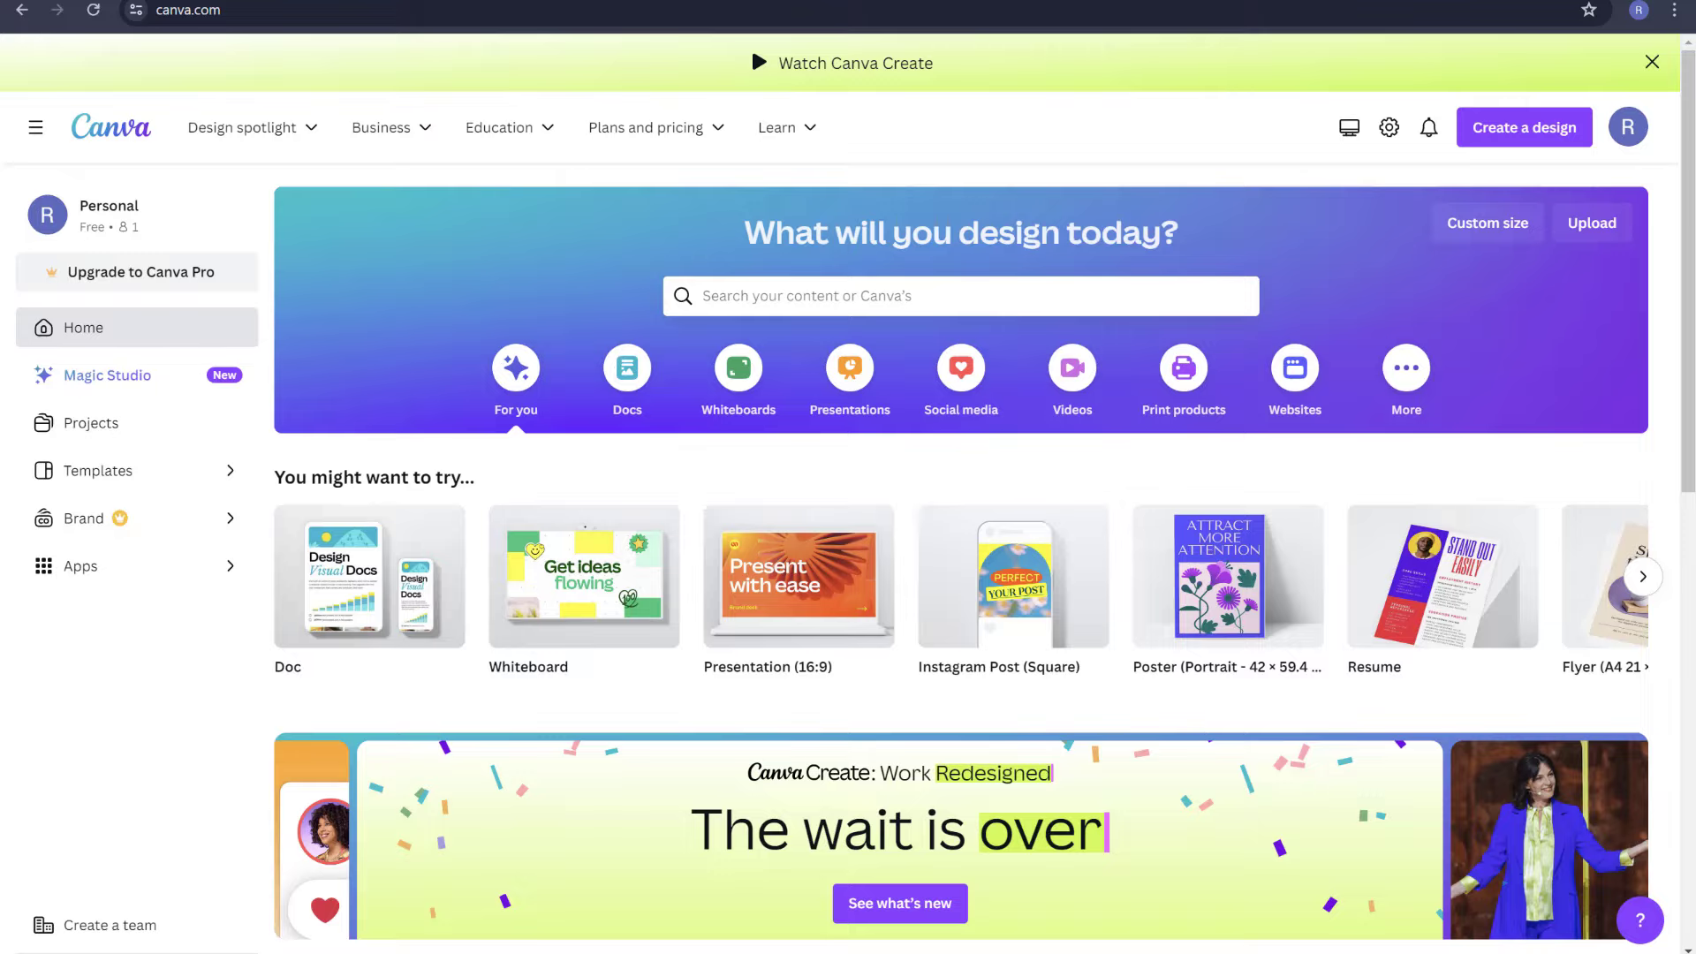
pyautogui.hotkey('ctrl', 'l')
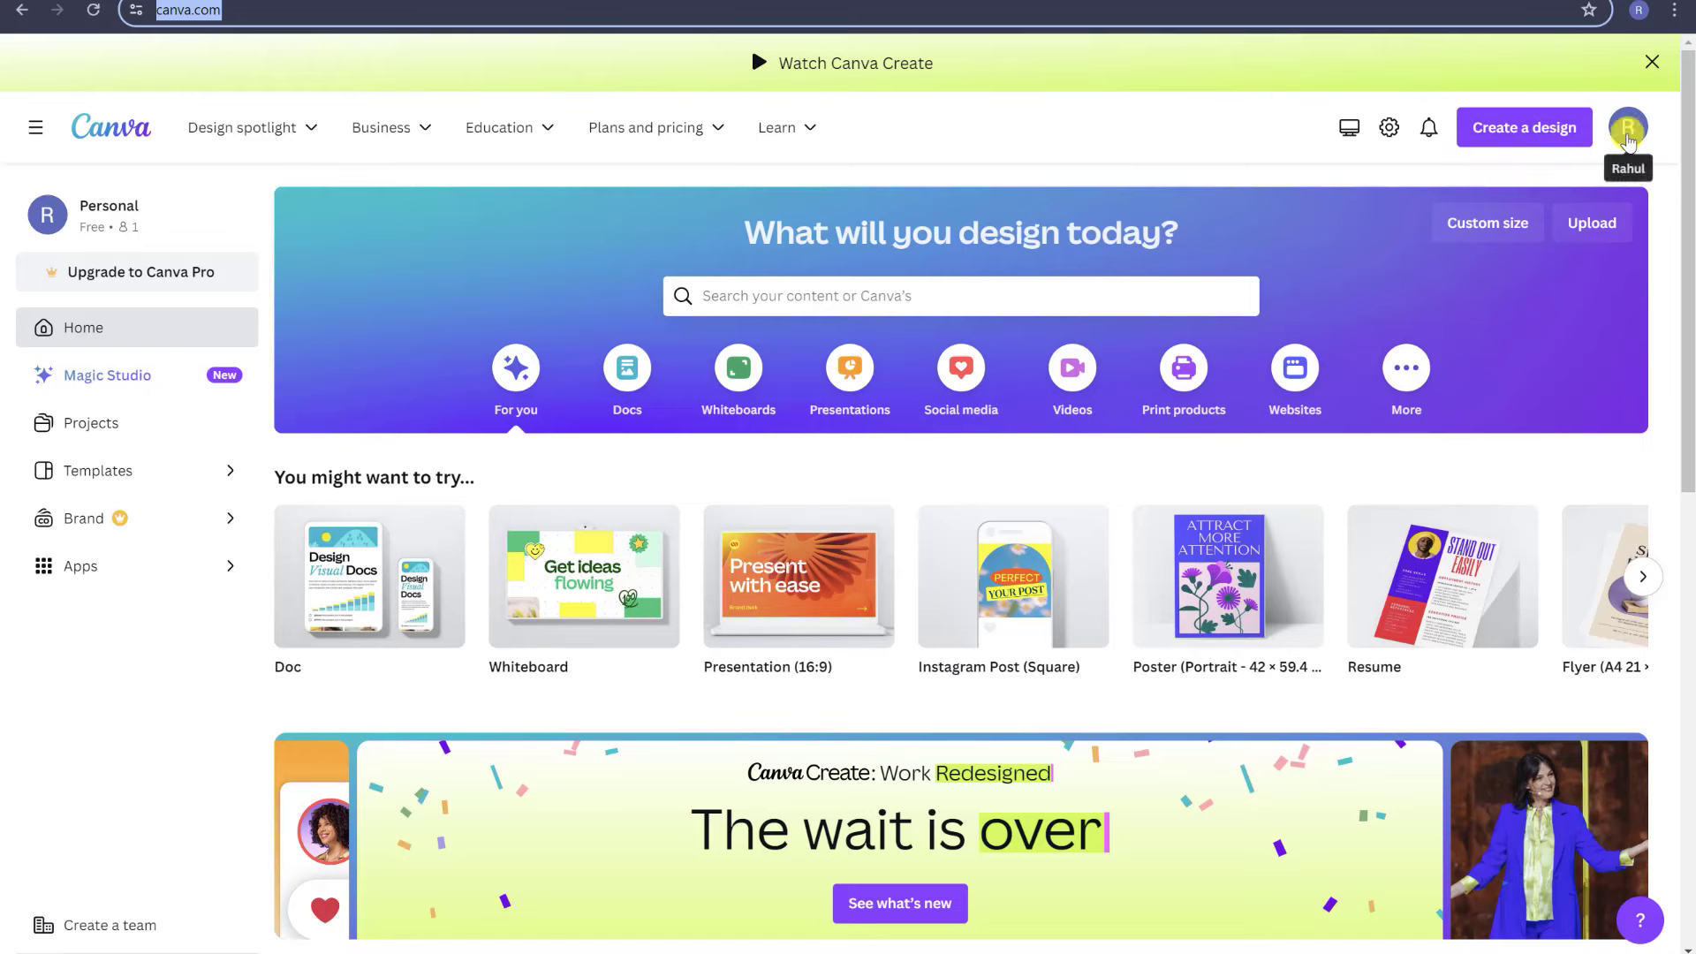
pyautogui.click(793, 285)
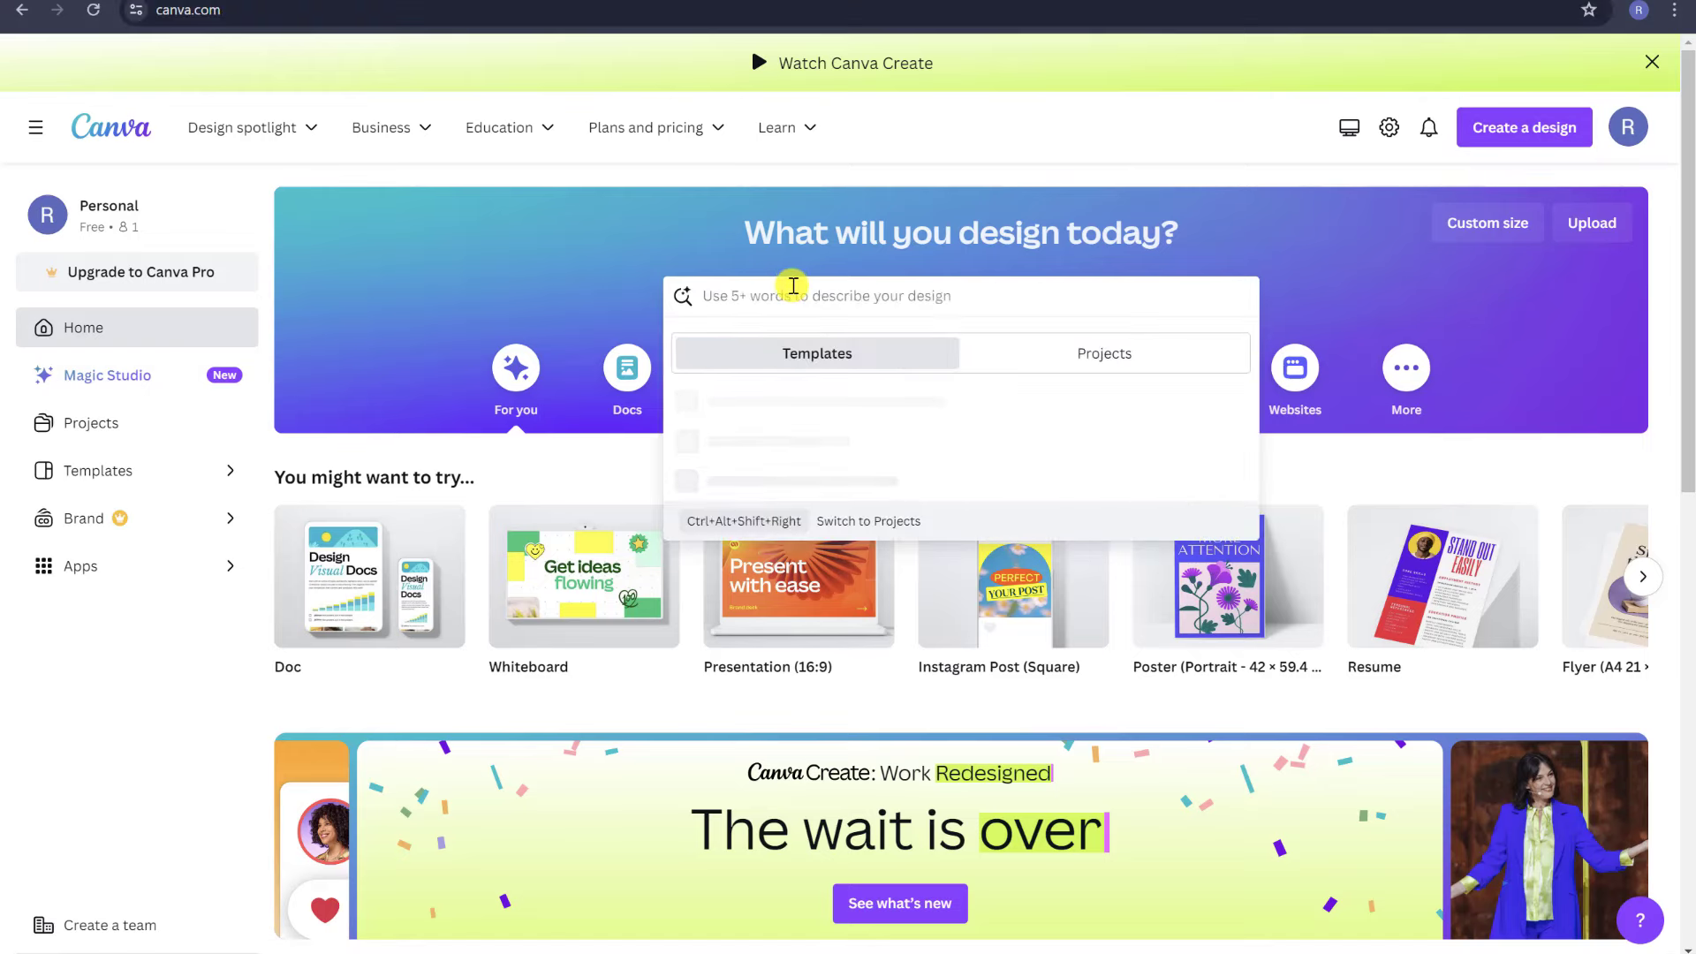
pyautogui.write('logo')
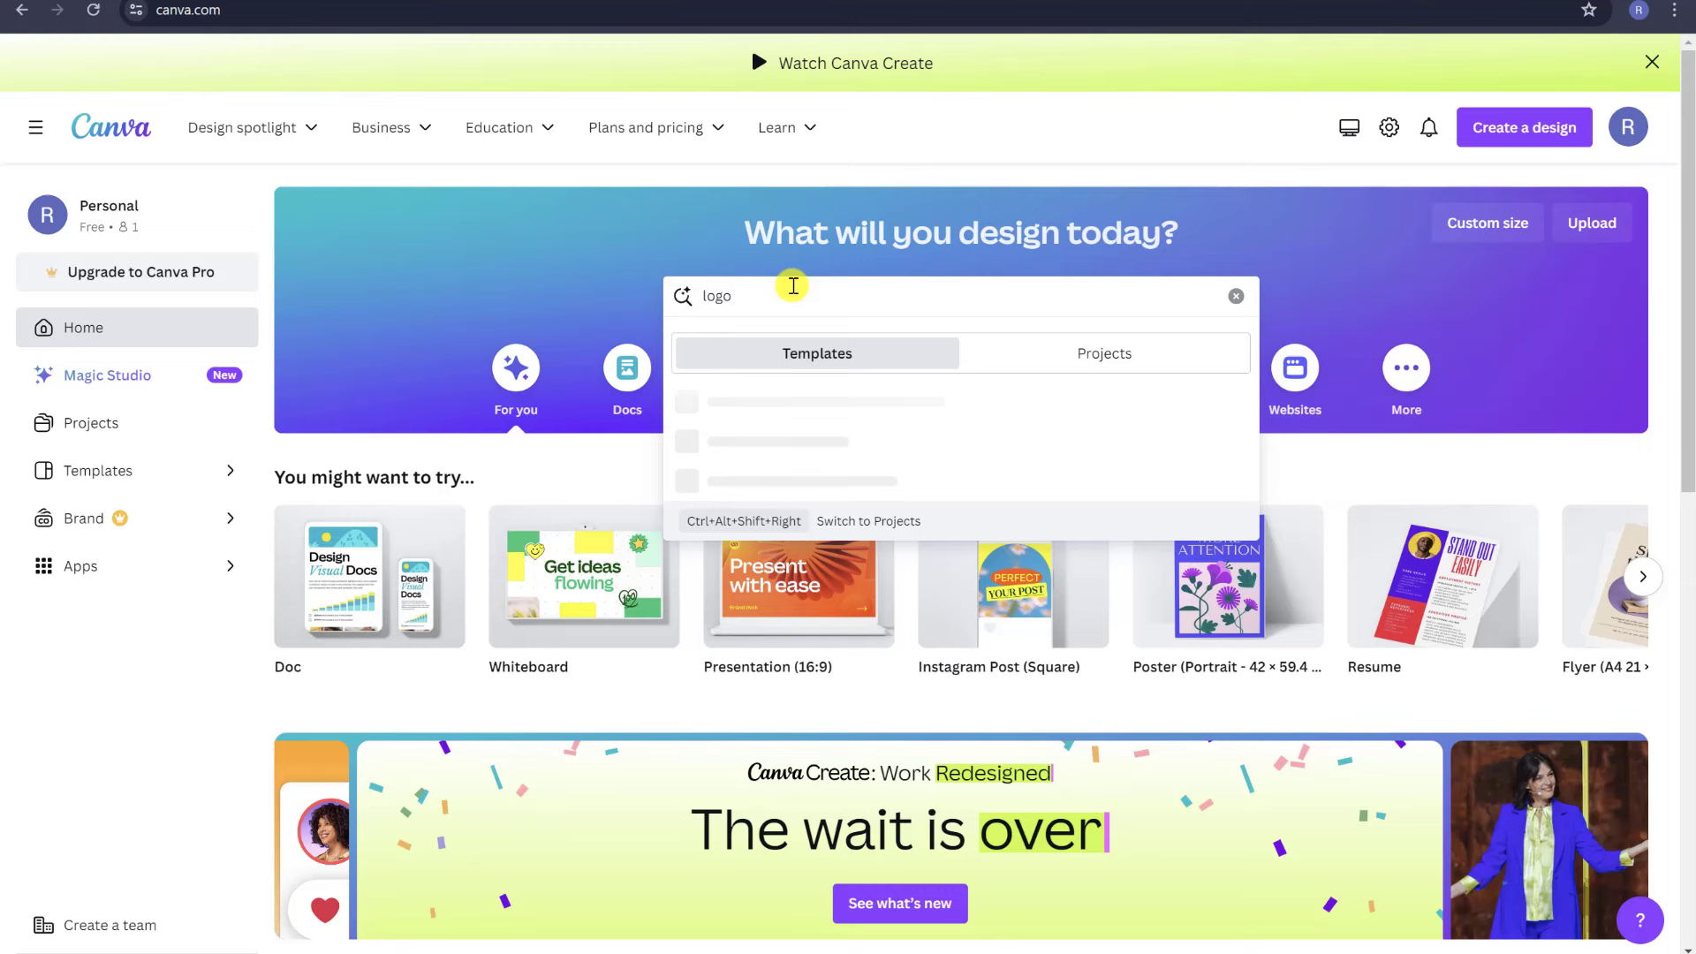
pyautogui.click(760, 565)
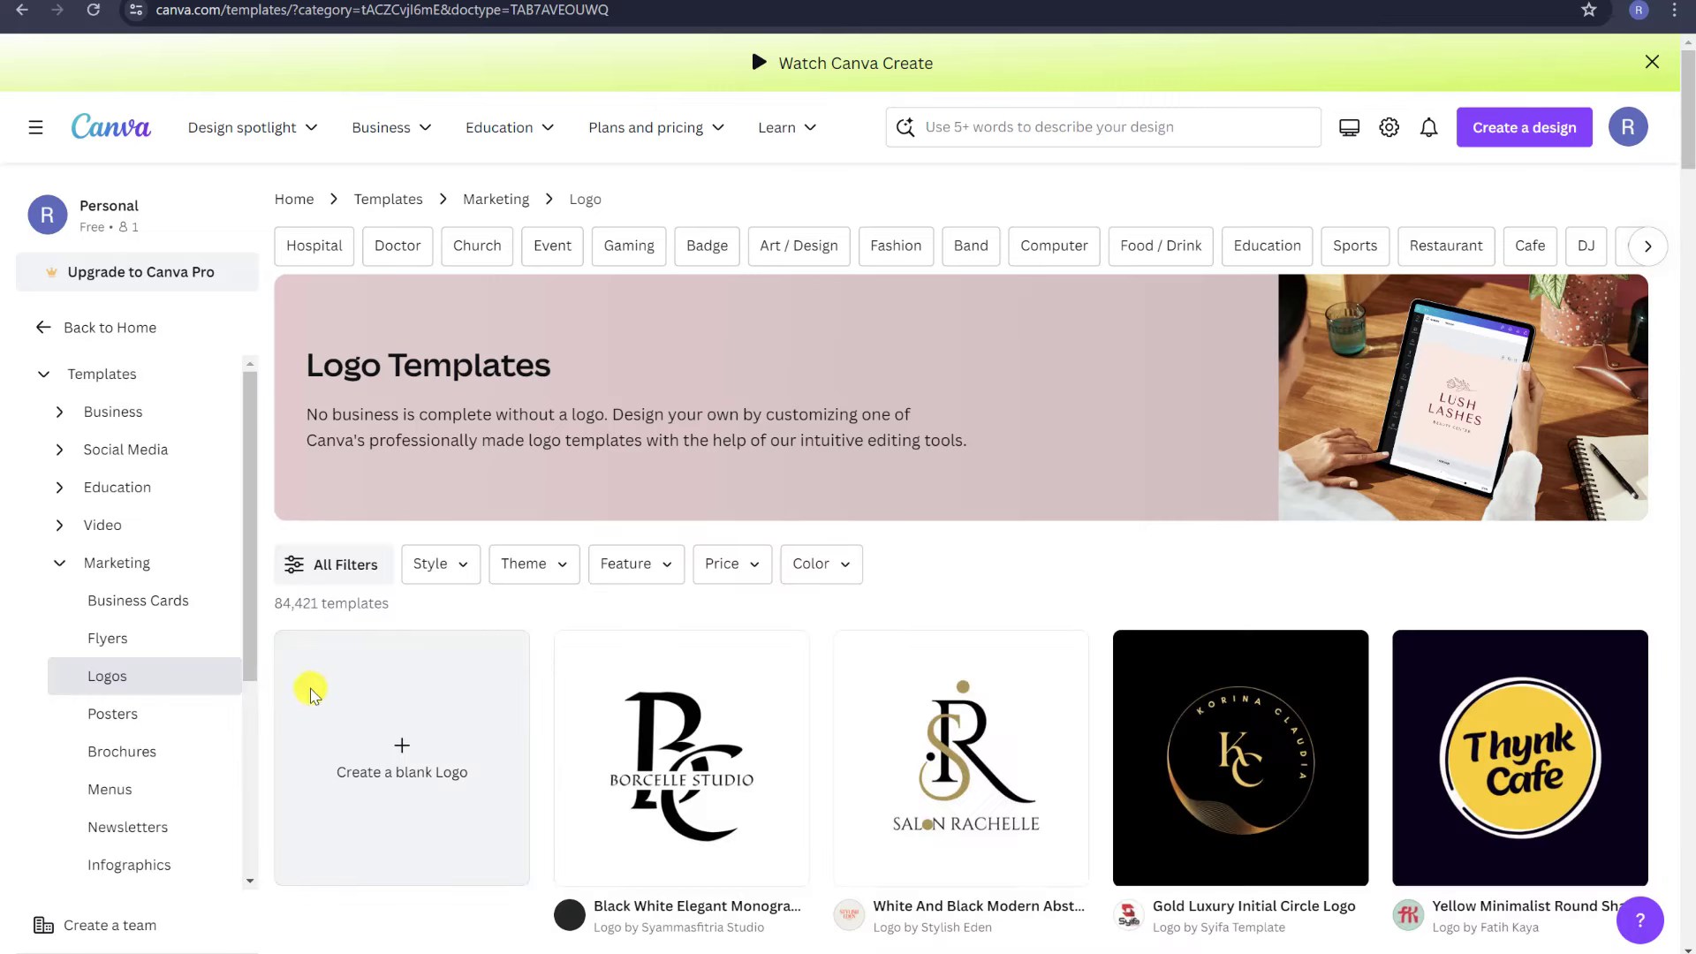
# Create a blank logo, apply the black-and-white thunder template, and select its 'thunder' text.
pyautogui.click(349, 694)
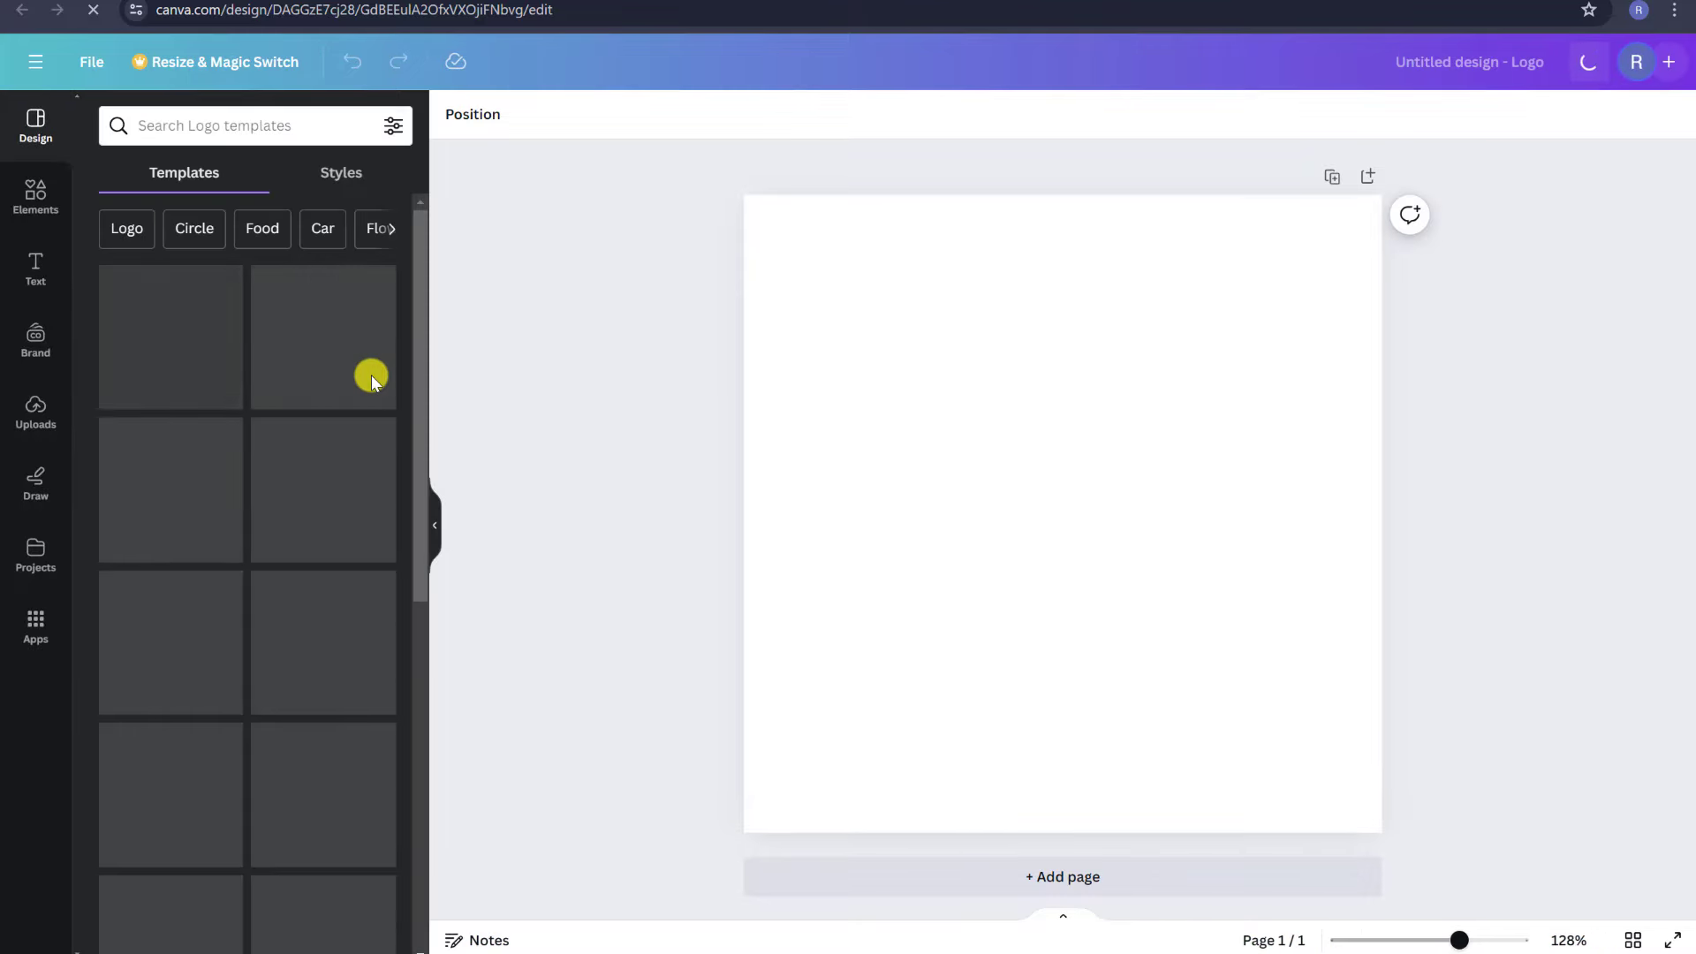
pyautogui.scroll(-1, 327, 637)
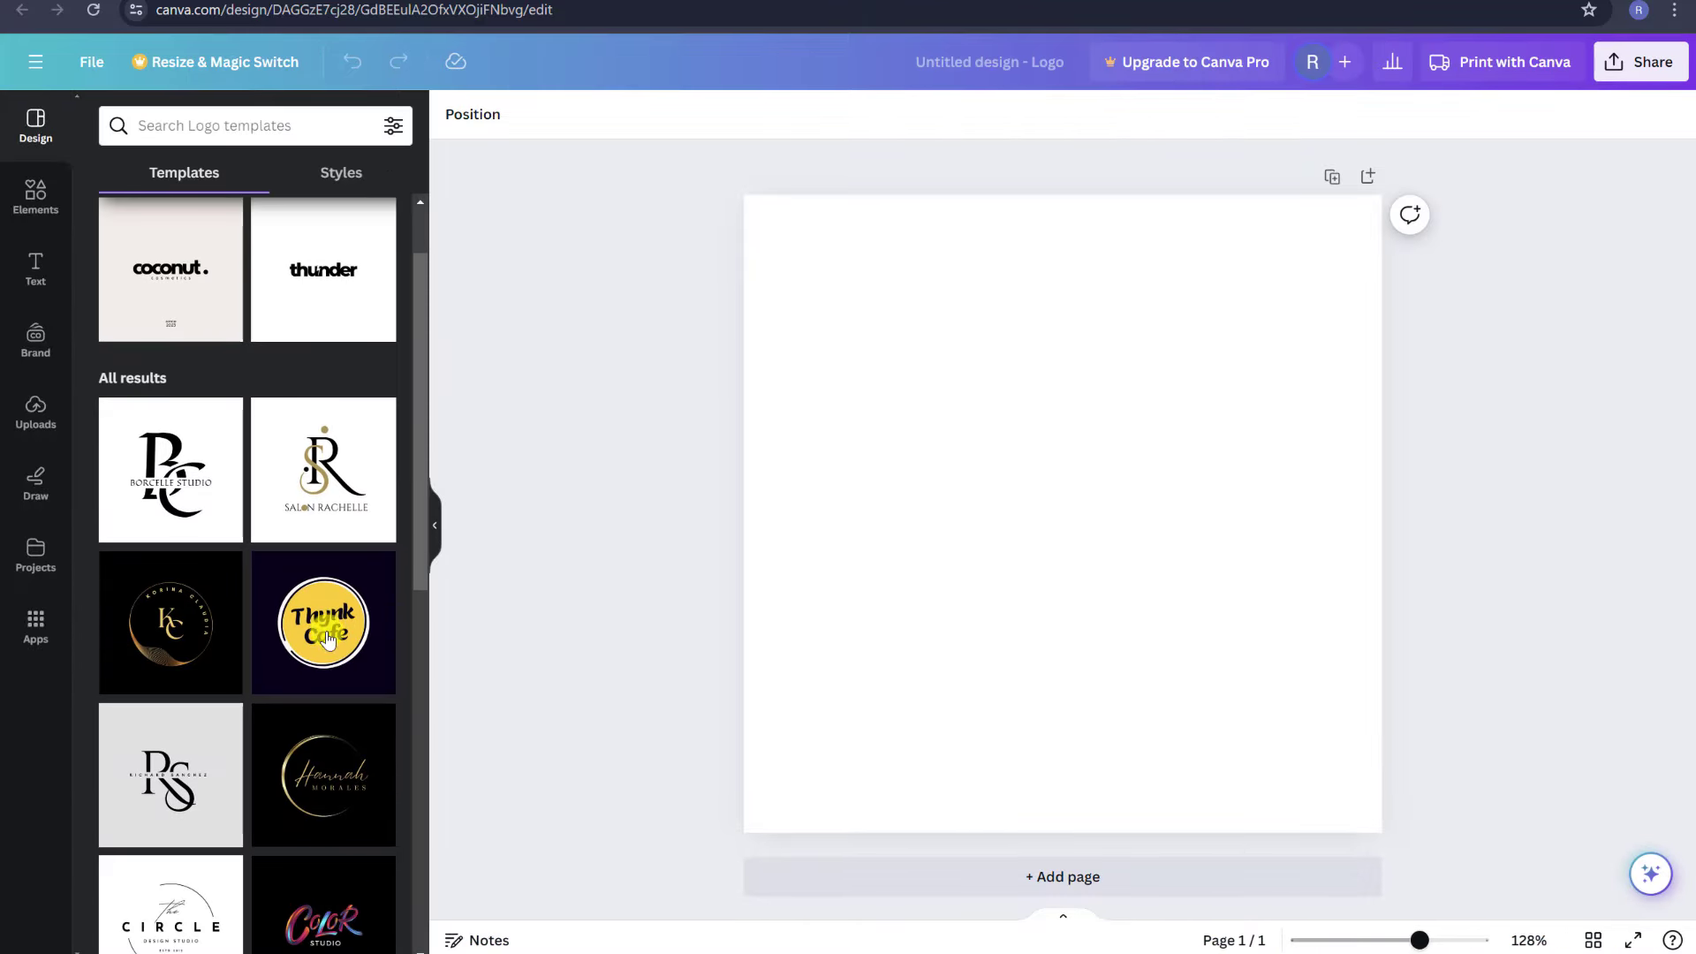
pyautogui.moveTo(321, 624)
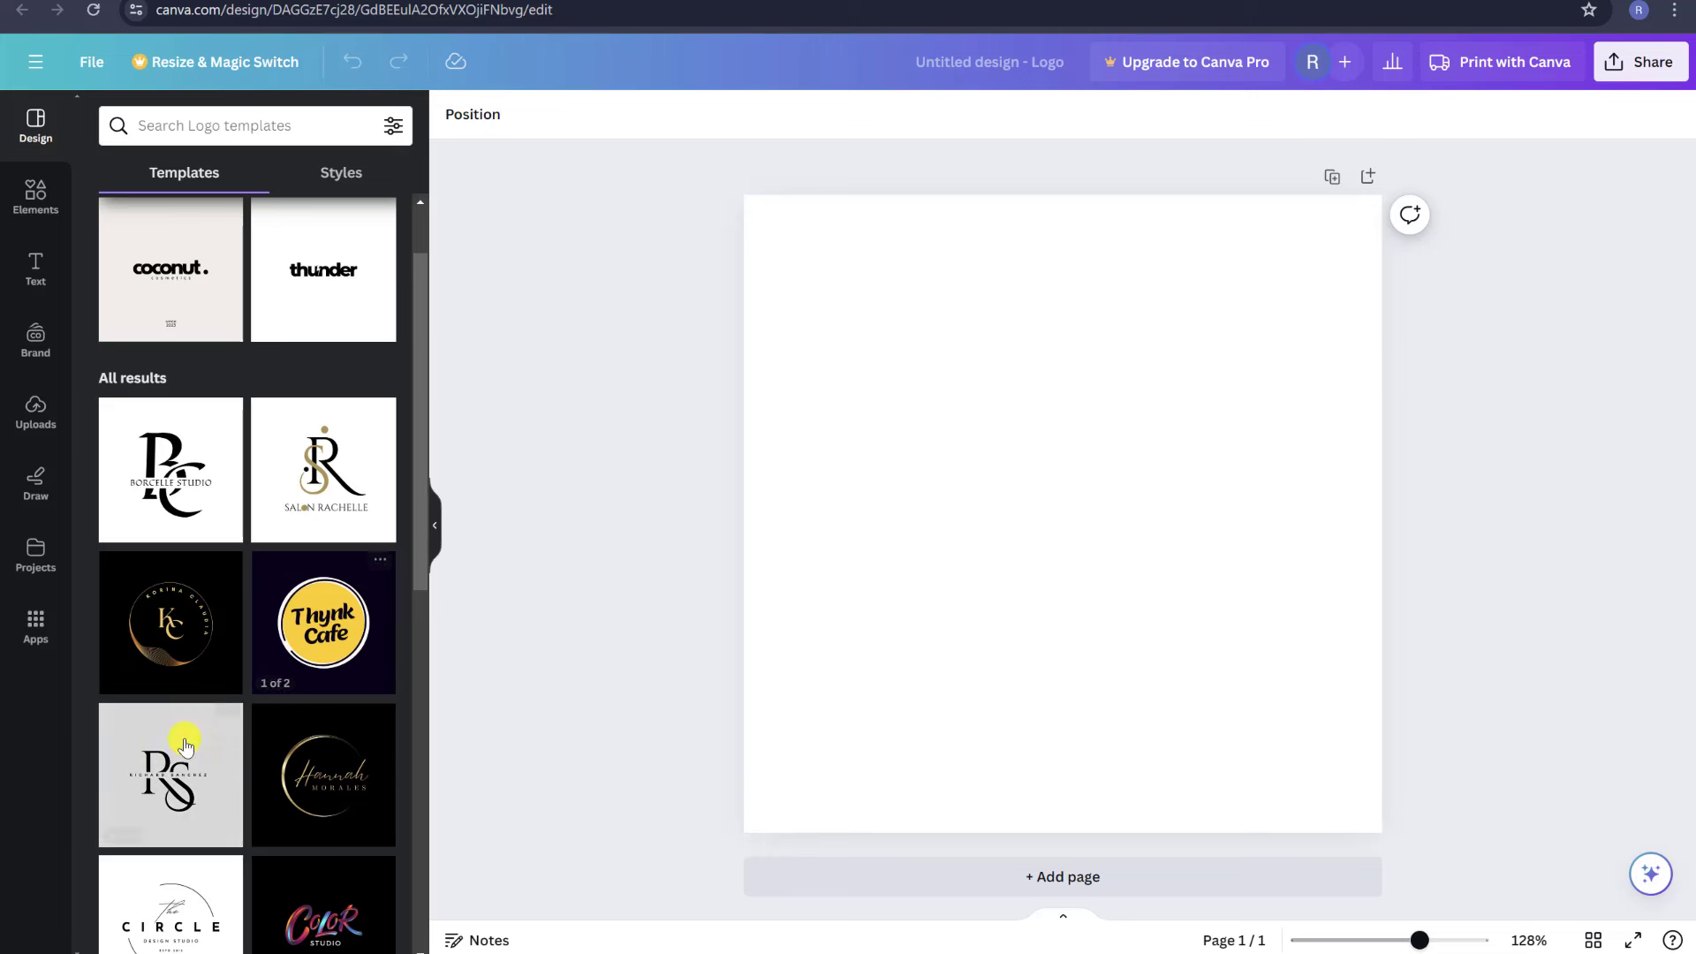
pyautogui.scroll(2, 176, 417)
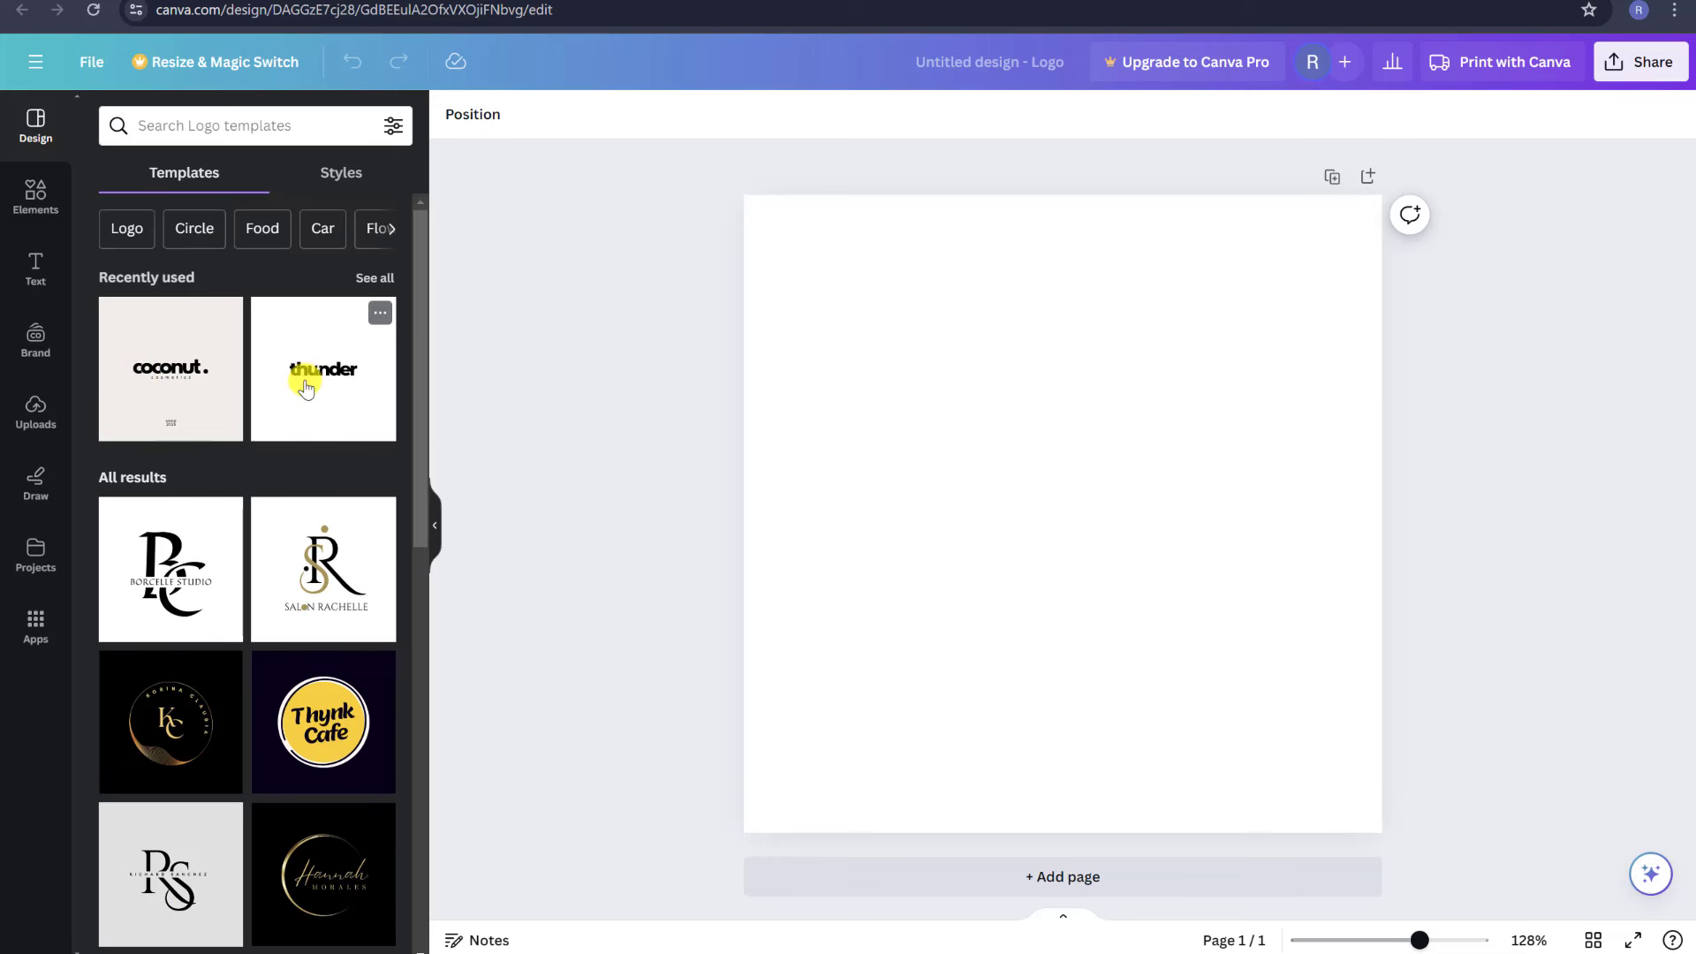
pyautogui.scroll(-5, 305, 388)
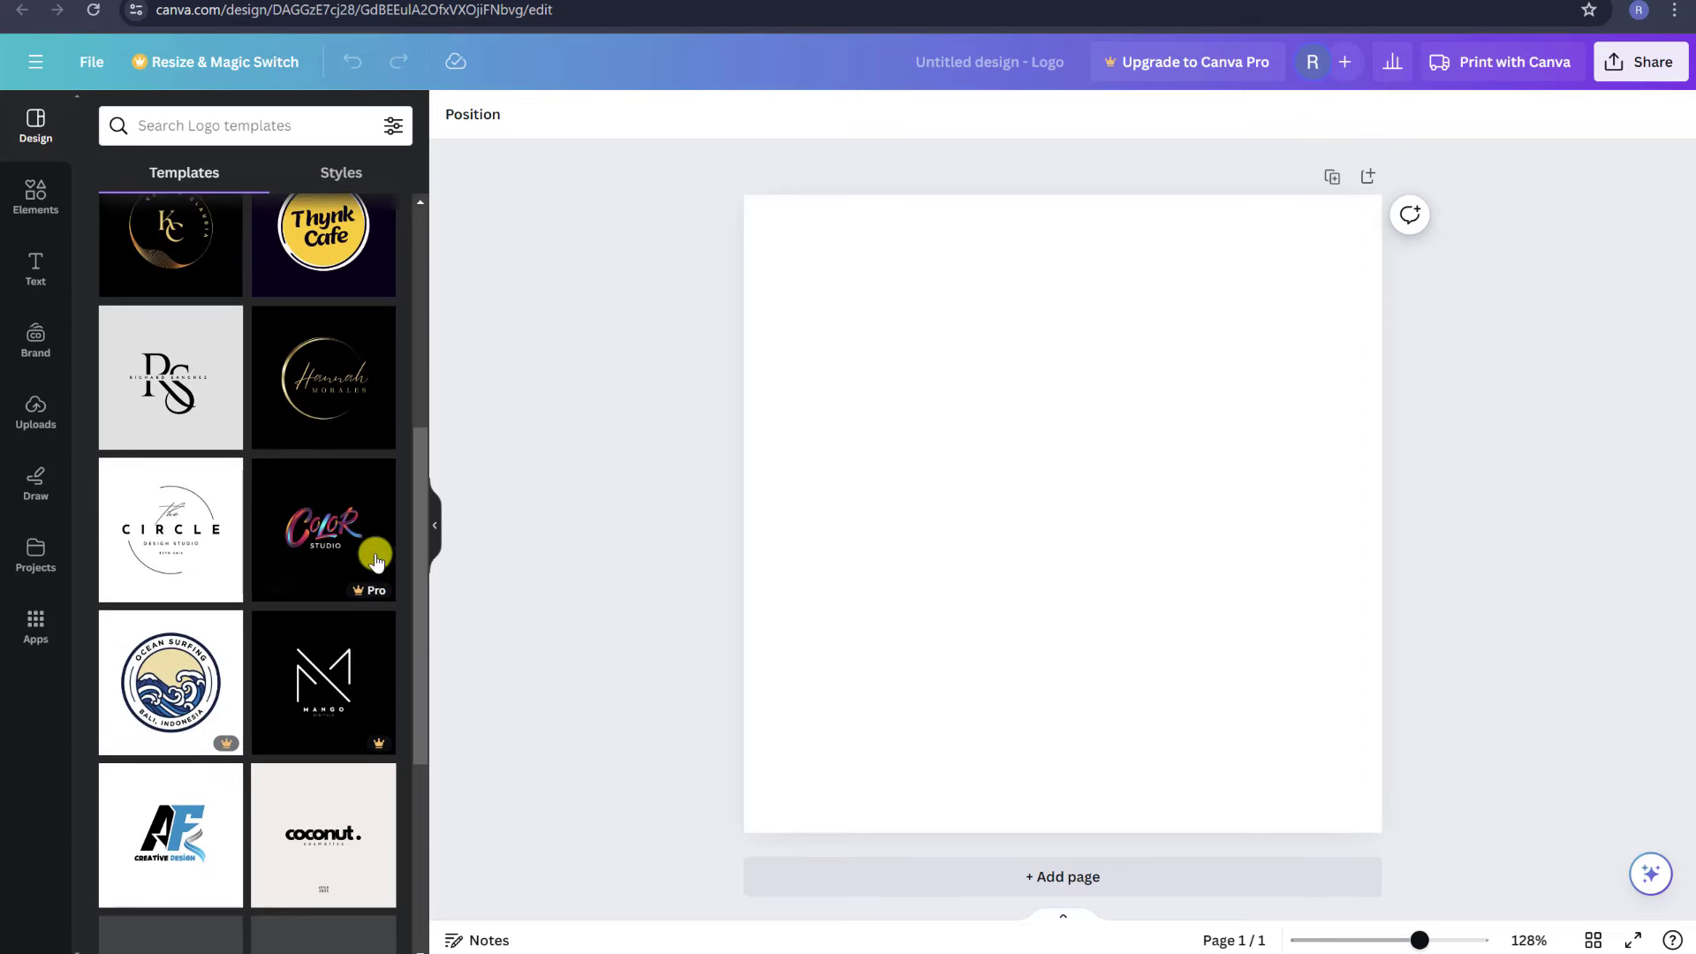
pyautogui.scroll(4, 289, 545)
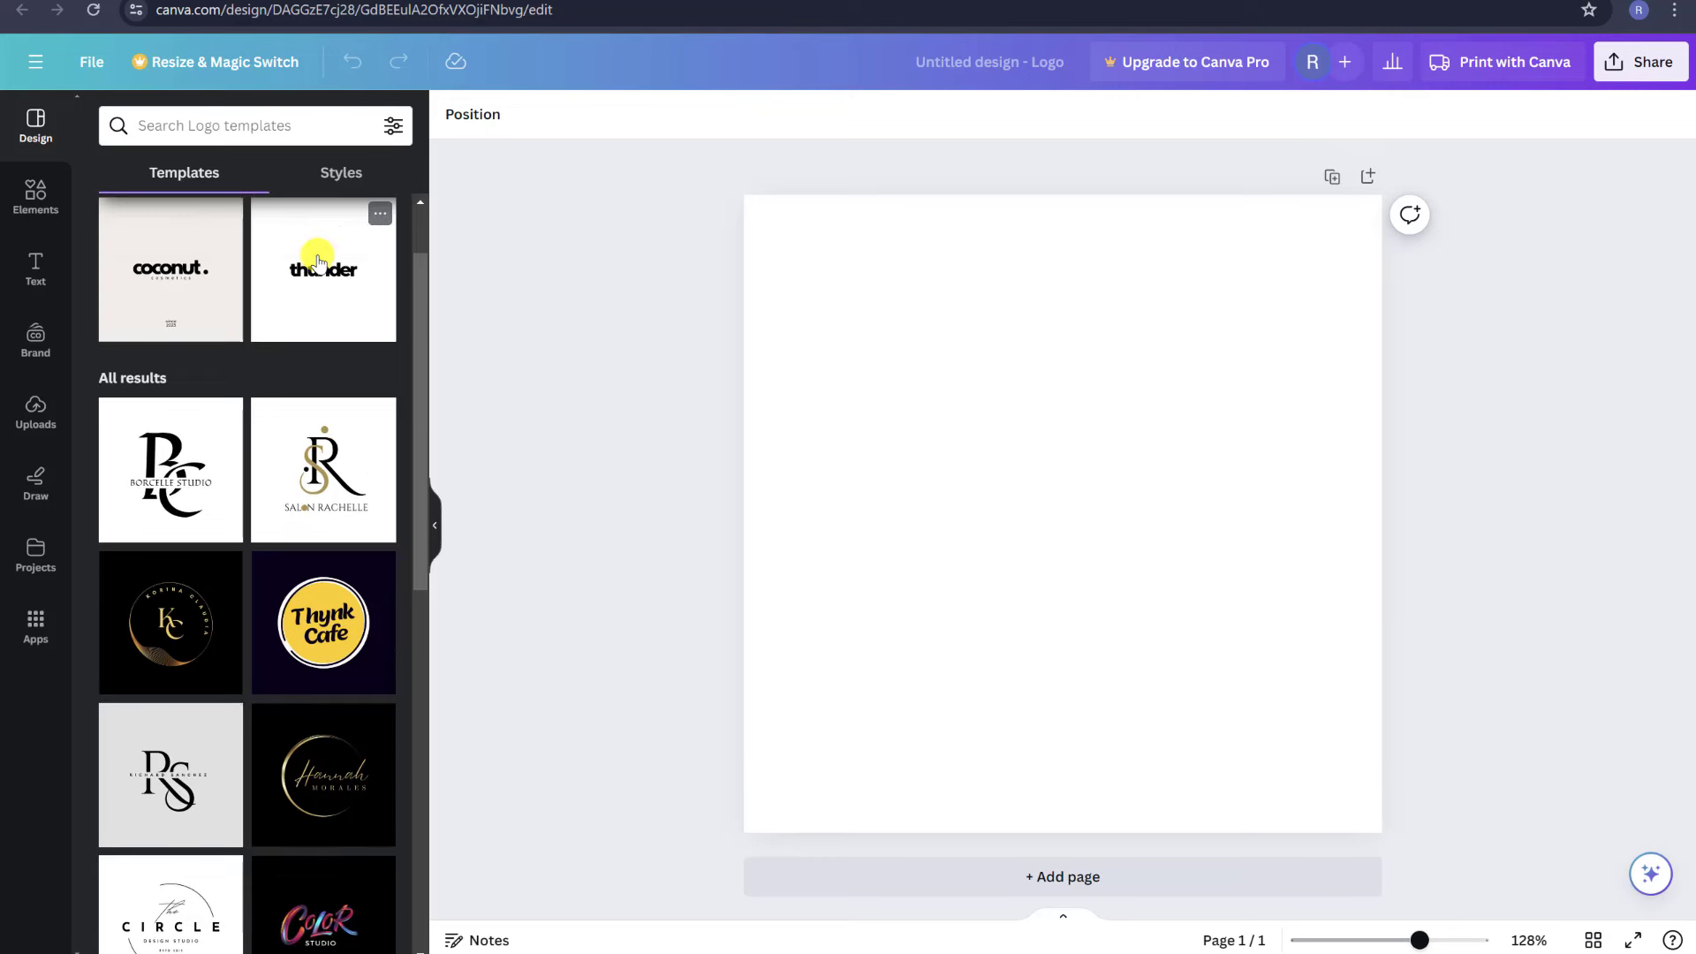
pyautogui.click(318, 253)
pyautogui.click(962, 515)
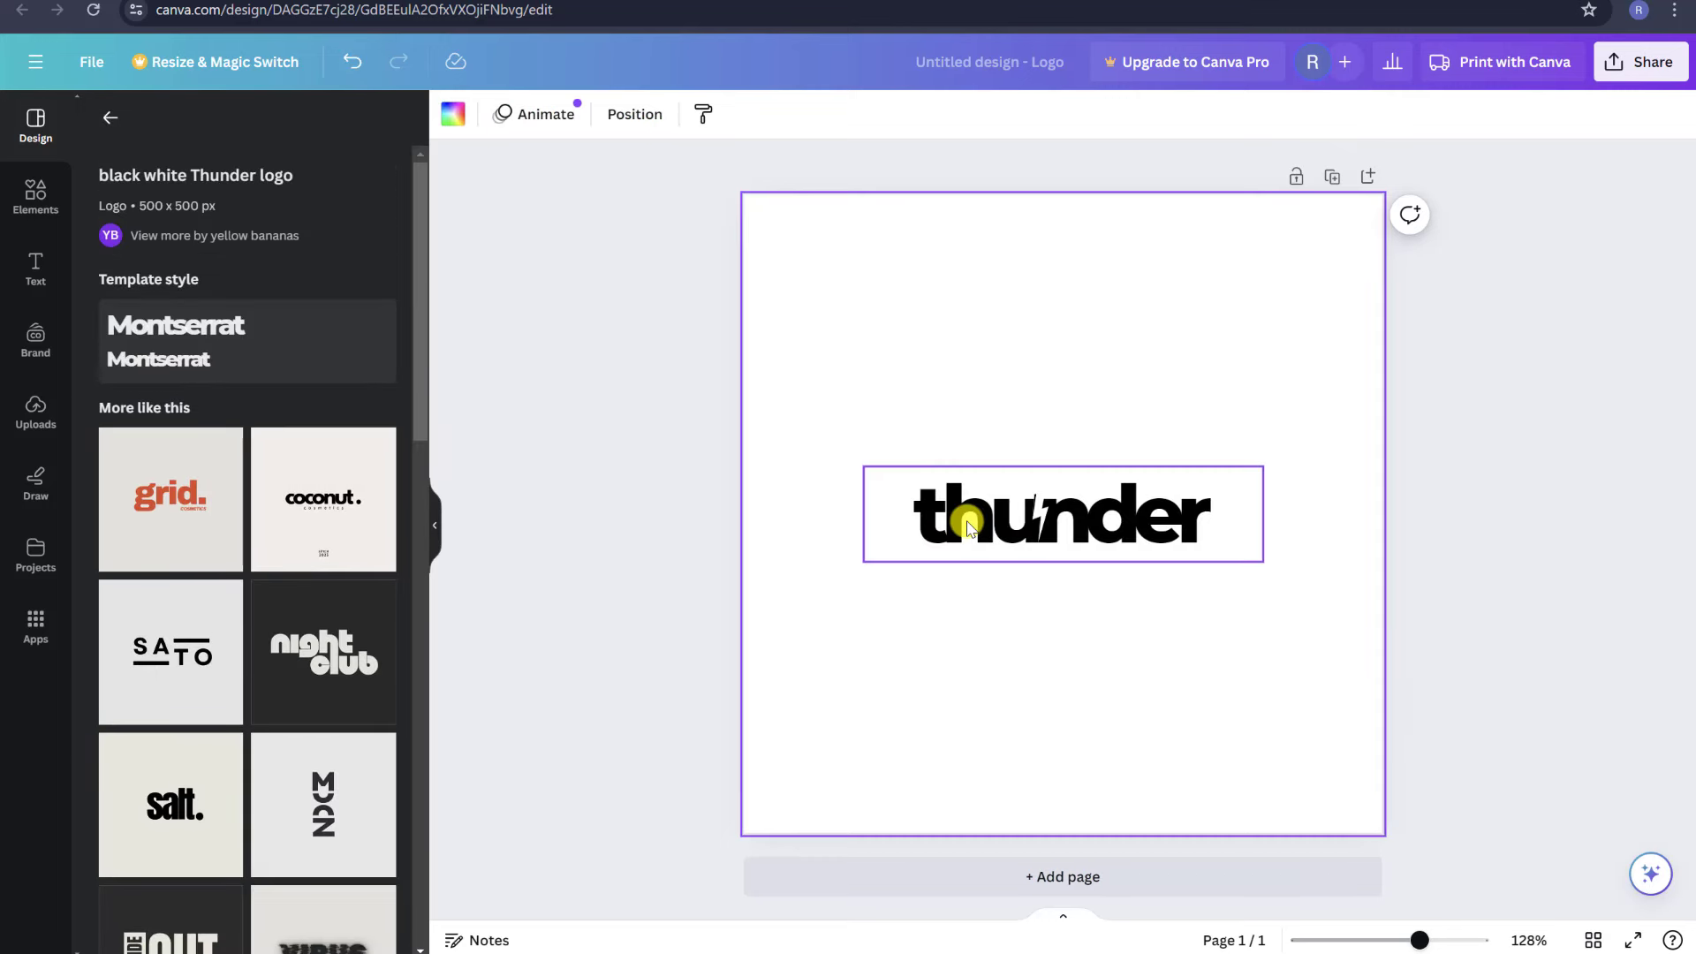
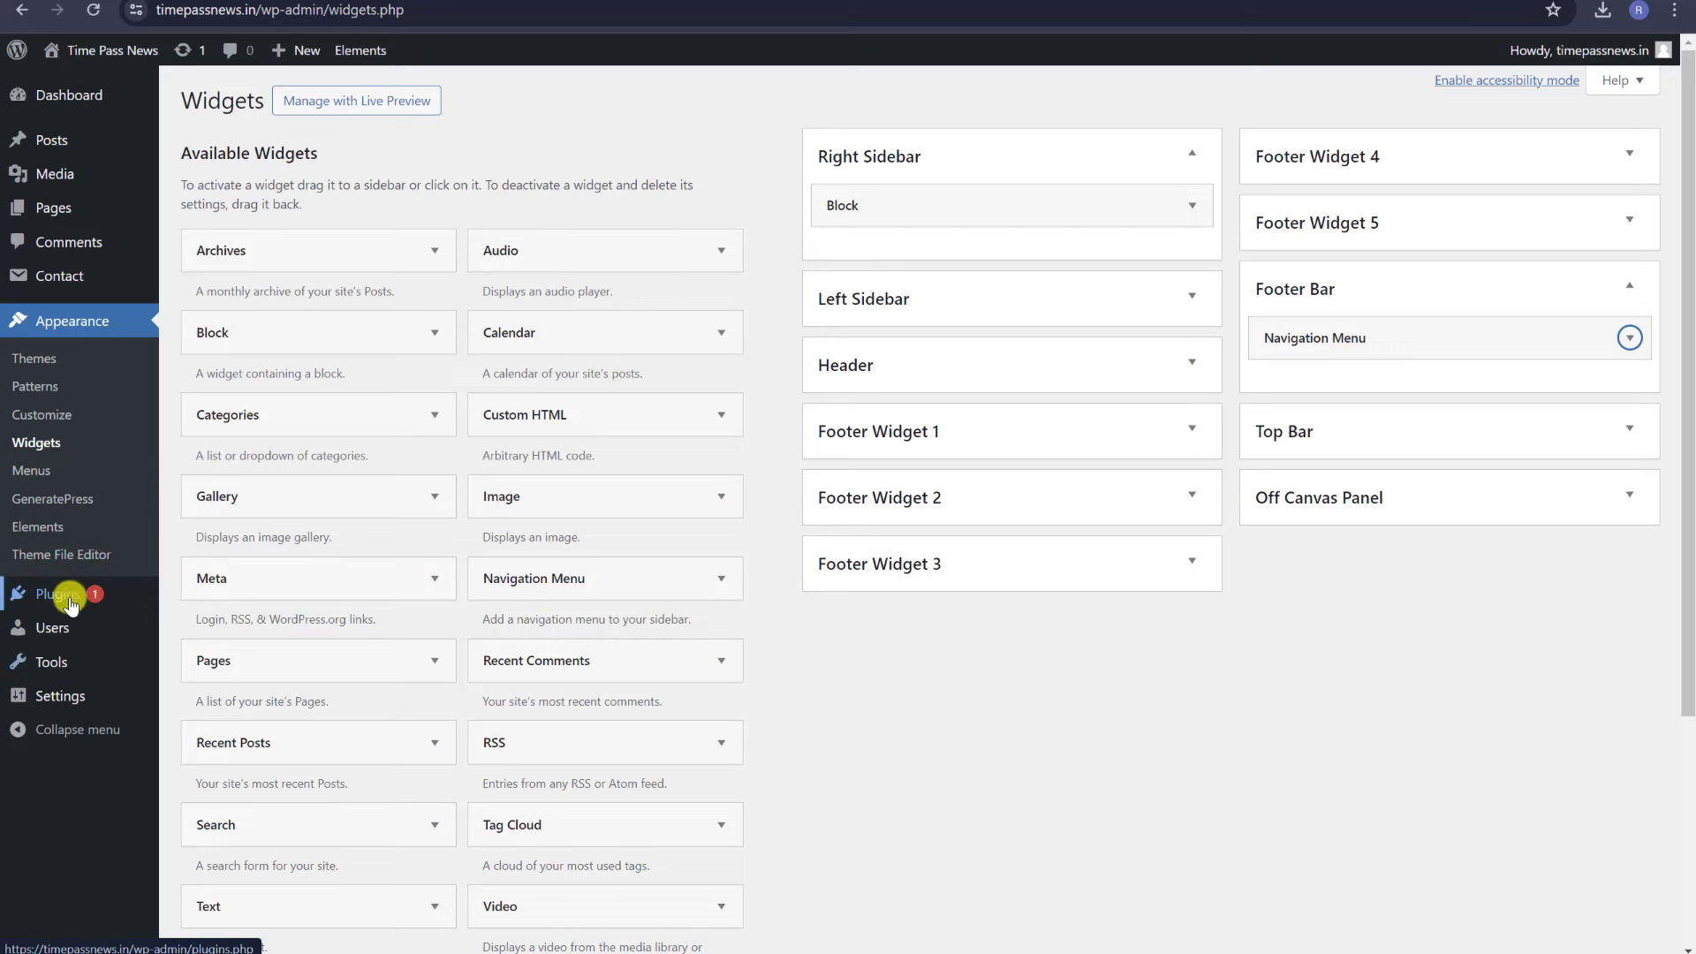
# Leave the widgets screen for the Plugins > Add New Plugin page.
pyautogui.moveTo(88, 596)
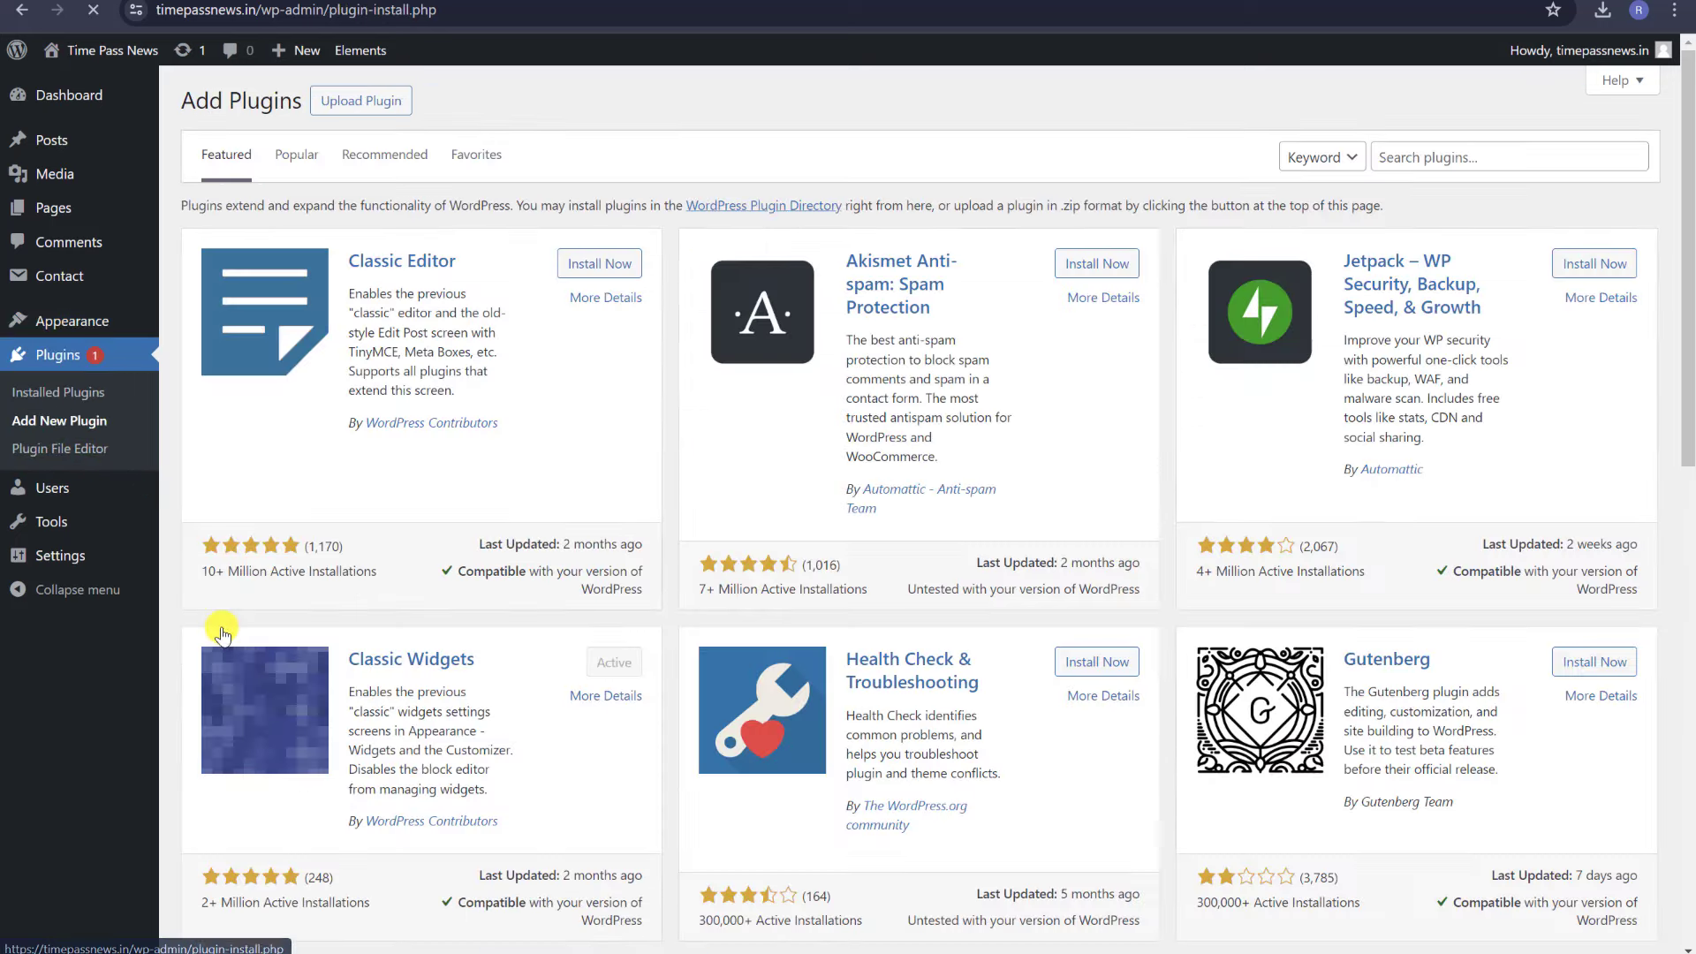
# Search plugins for 'recent posts with thumbnails' and install Recent Posts Widget With Thumbnails.
pyautogui.click(1428, 155)
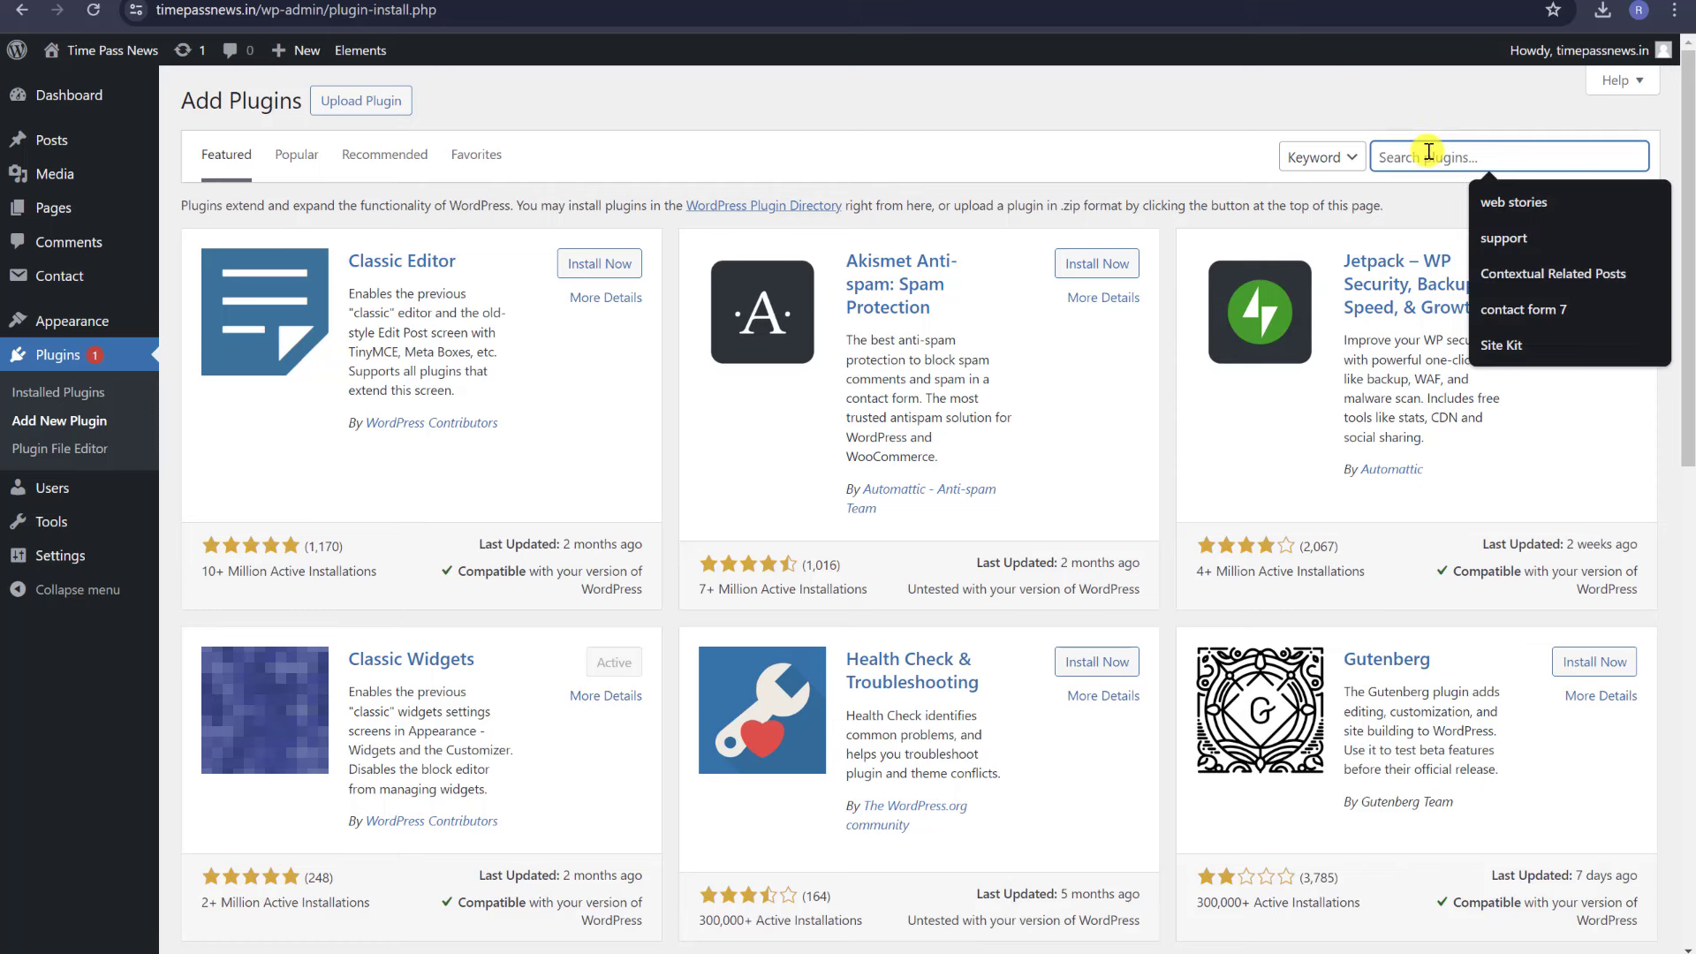
pyautogui.write('recent posts with thumbnails')
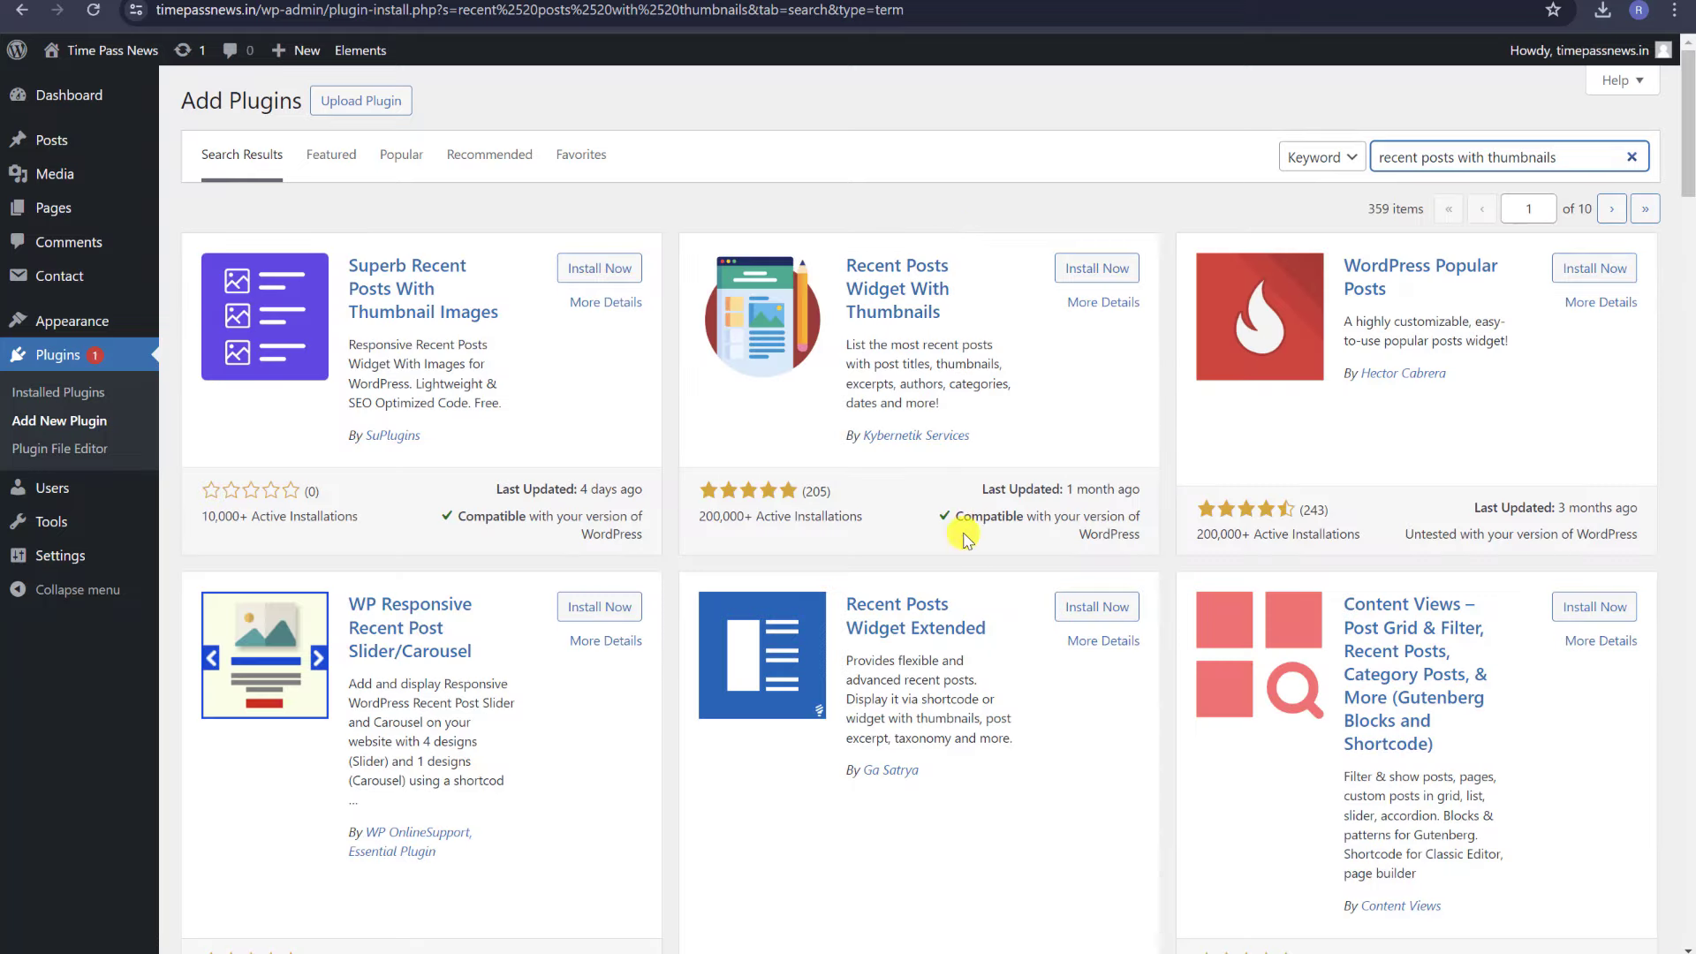
pyautogui.moveTo(985, 439); pyautogui.dragTo(858, 439)
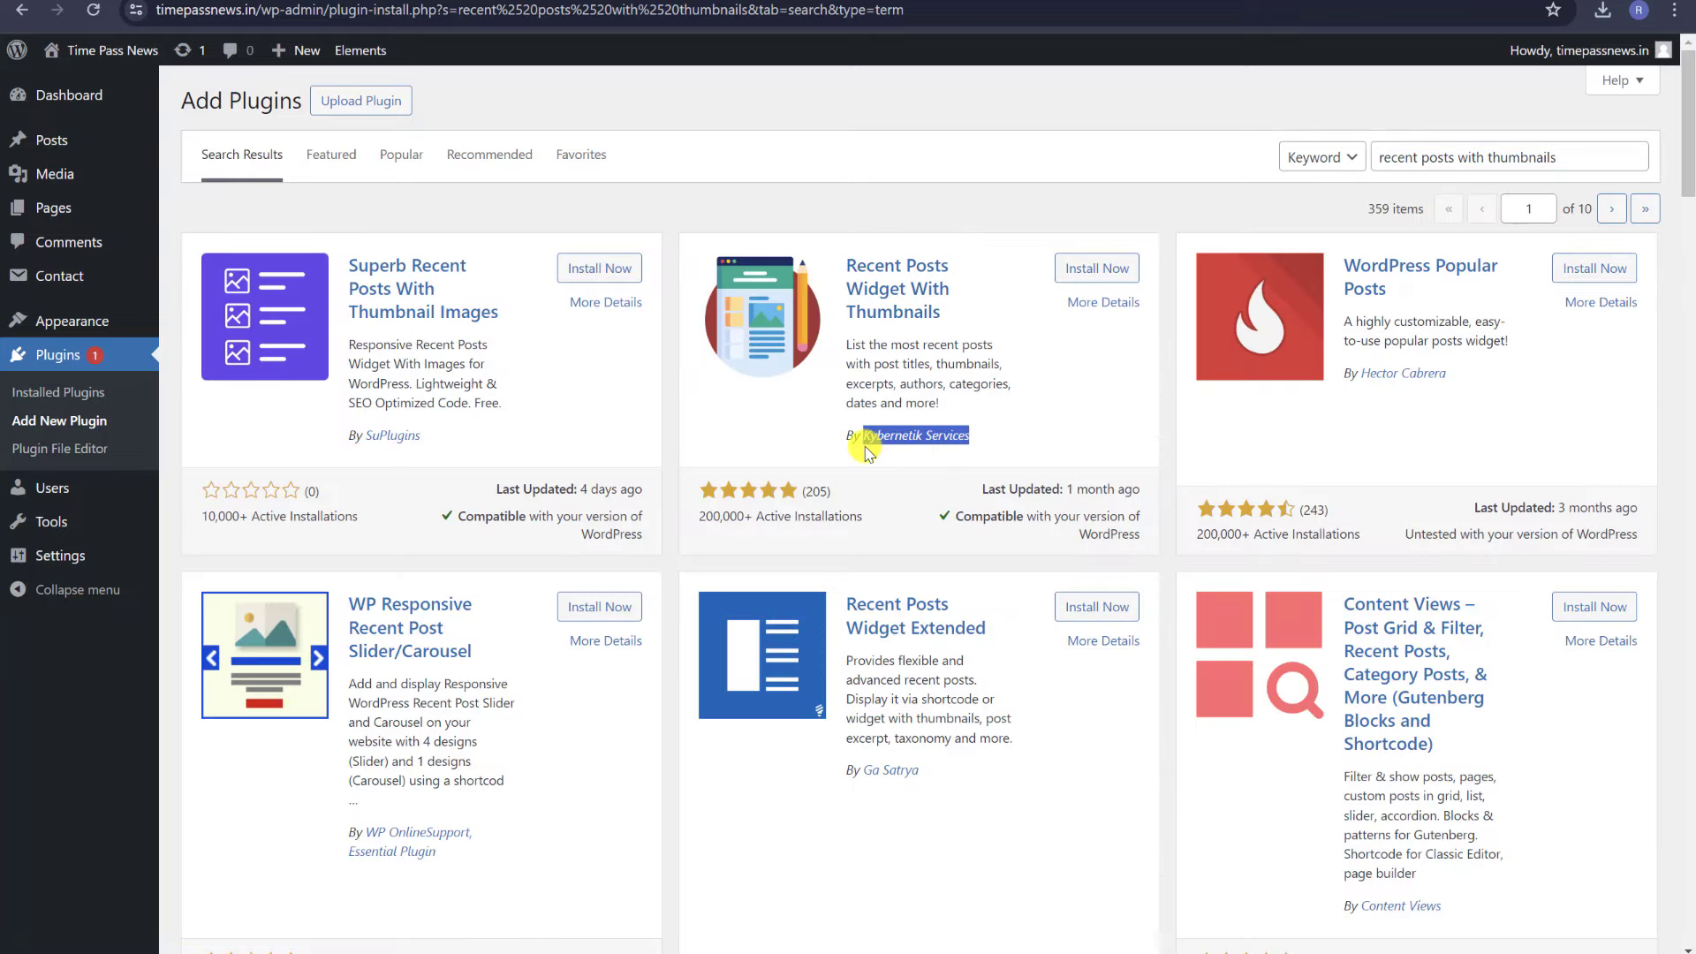
pyautogui.click(1059, 274)
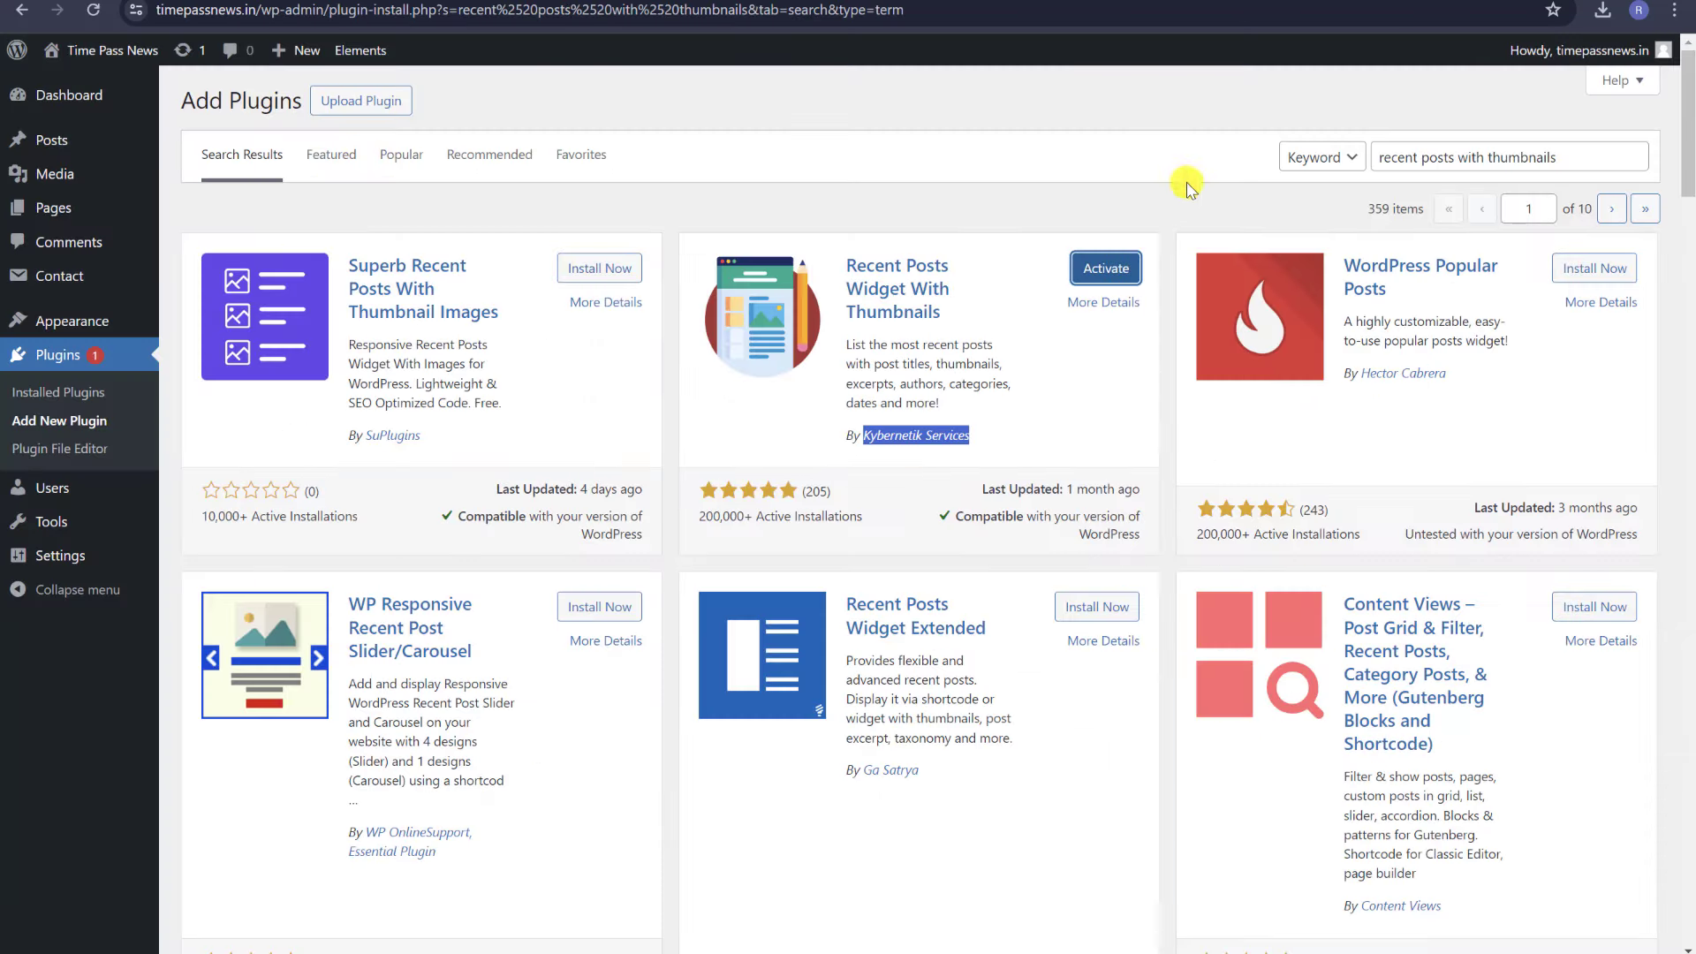
# Activate the thumbnail posts plugin and go to Appearance > Widgets.
pyautogui.click(1106, 267)
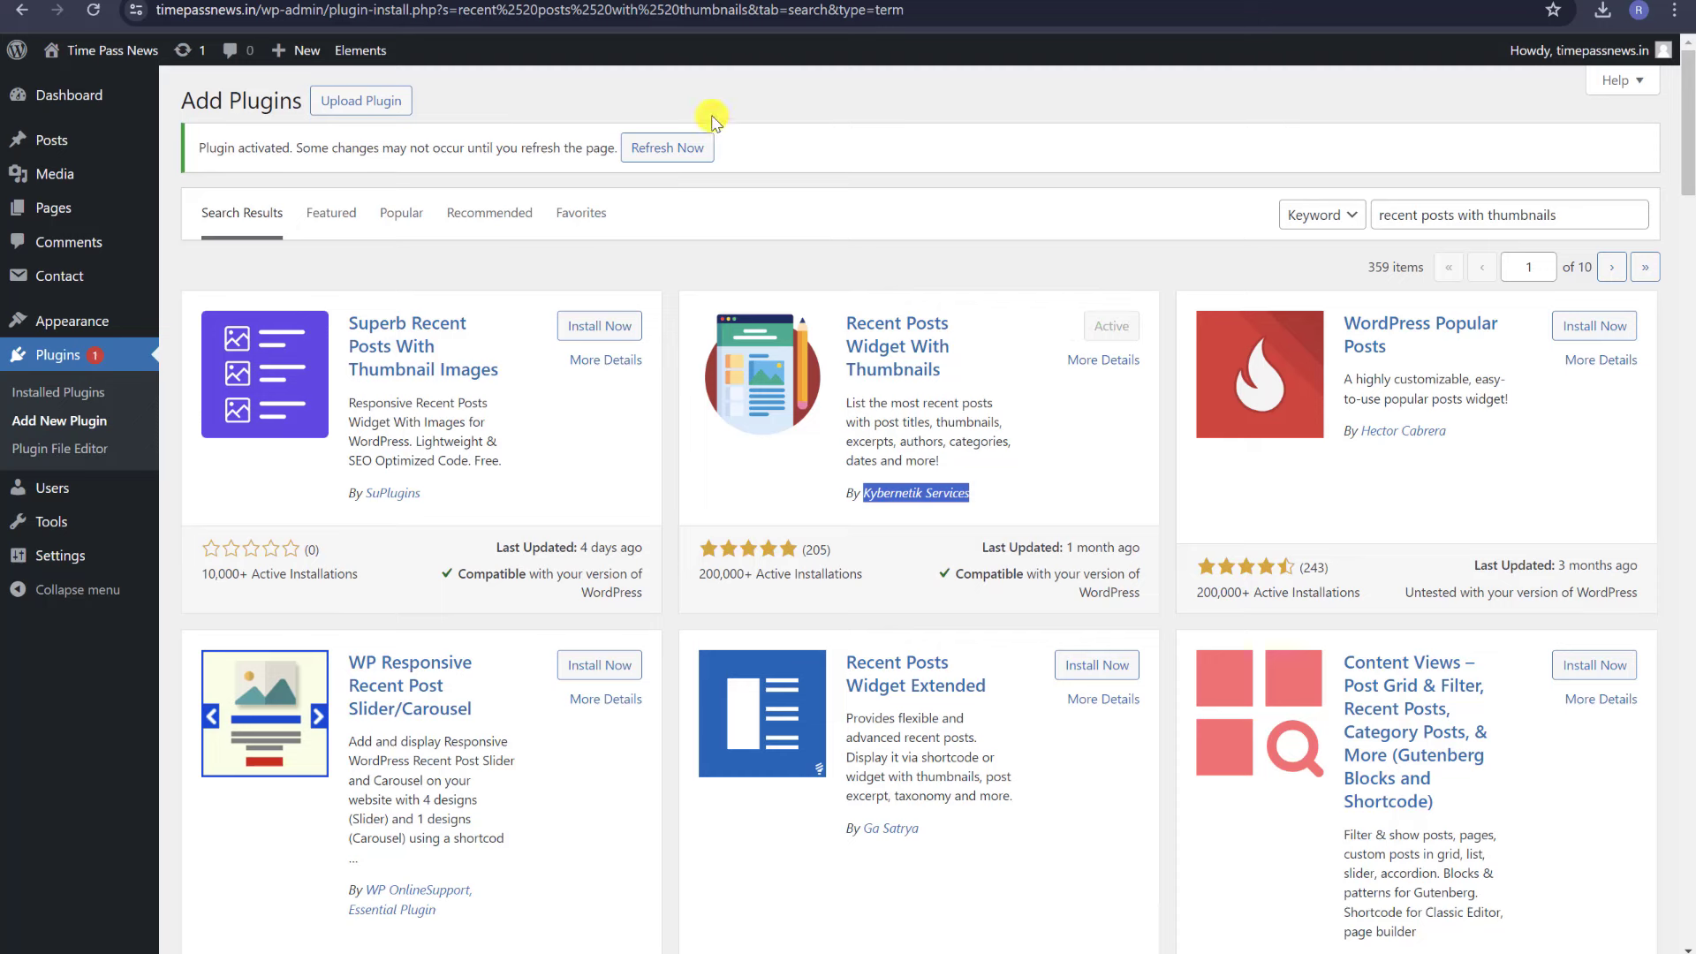
pyautogui.moveTo(111, 318)
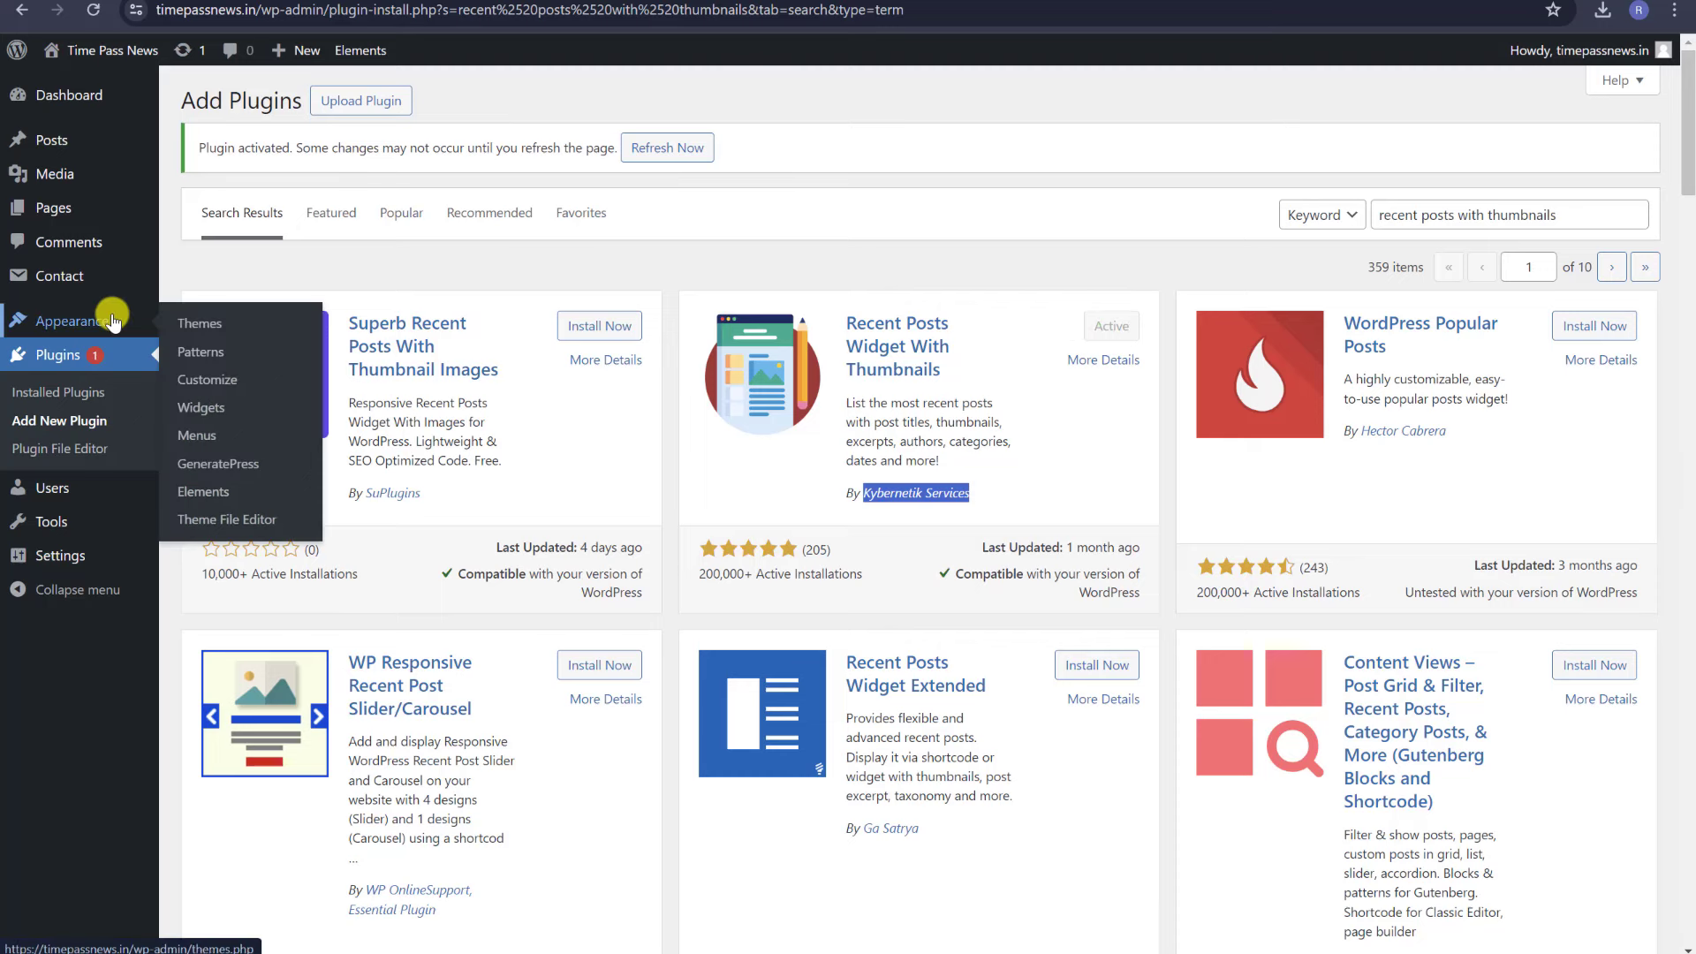
pyautogui.click(186, 408)
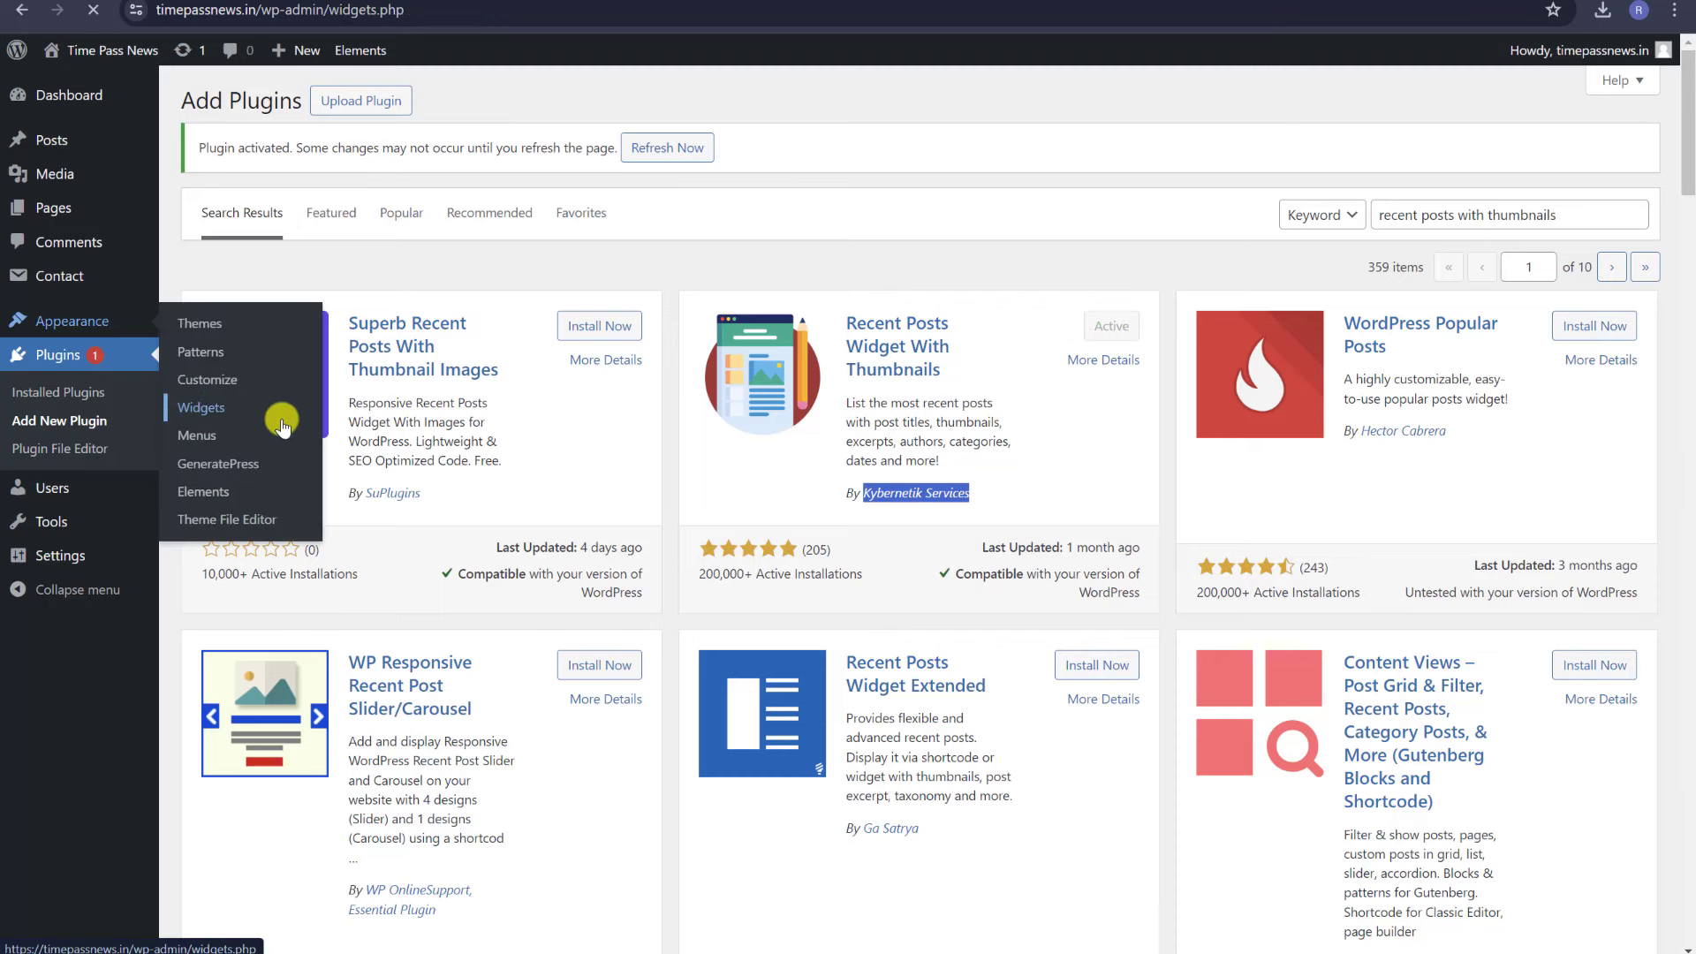
# Add a Recent Posts With Thumbnails widget titled 'Trending Posts' to the Right Sidebar and save it.
pyautogui.scroll(-2, 560, 605)
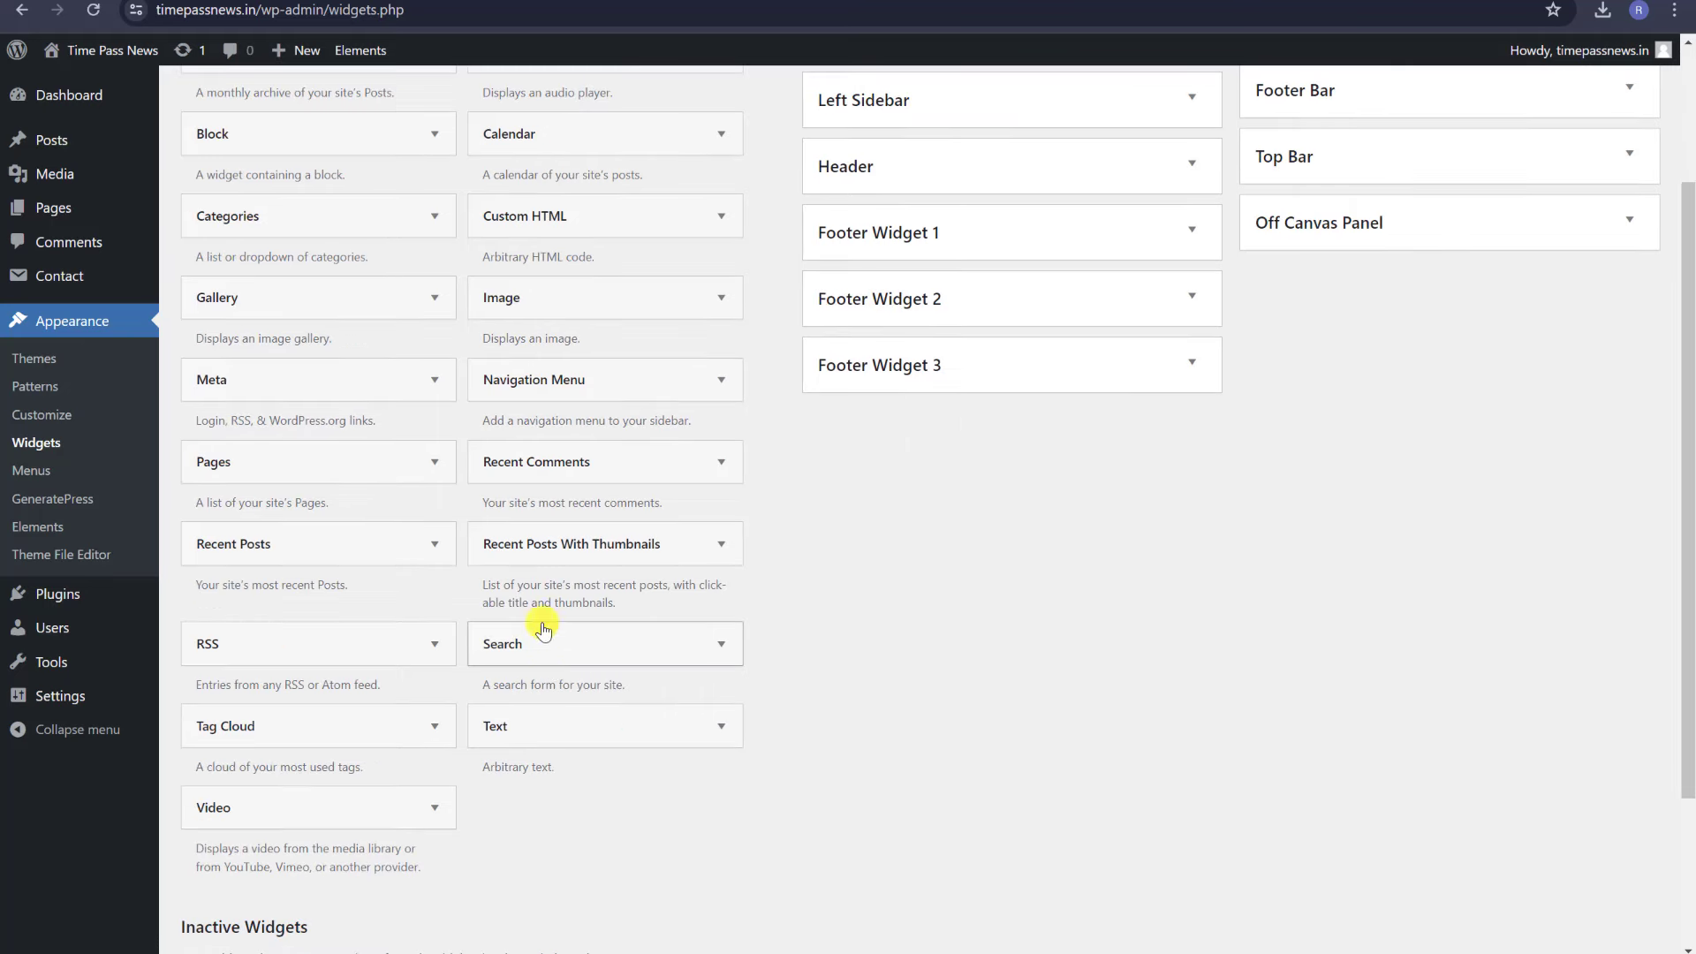
pyautogui.moveTo(560, 551); pyautogui.dragTo(920, 260)
pyautogui.click(891, 364)
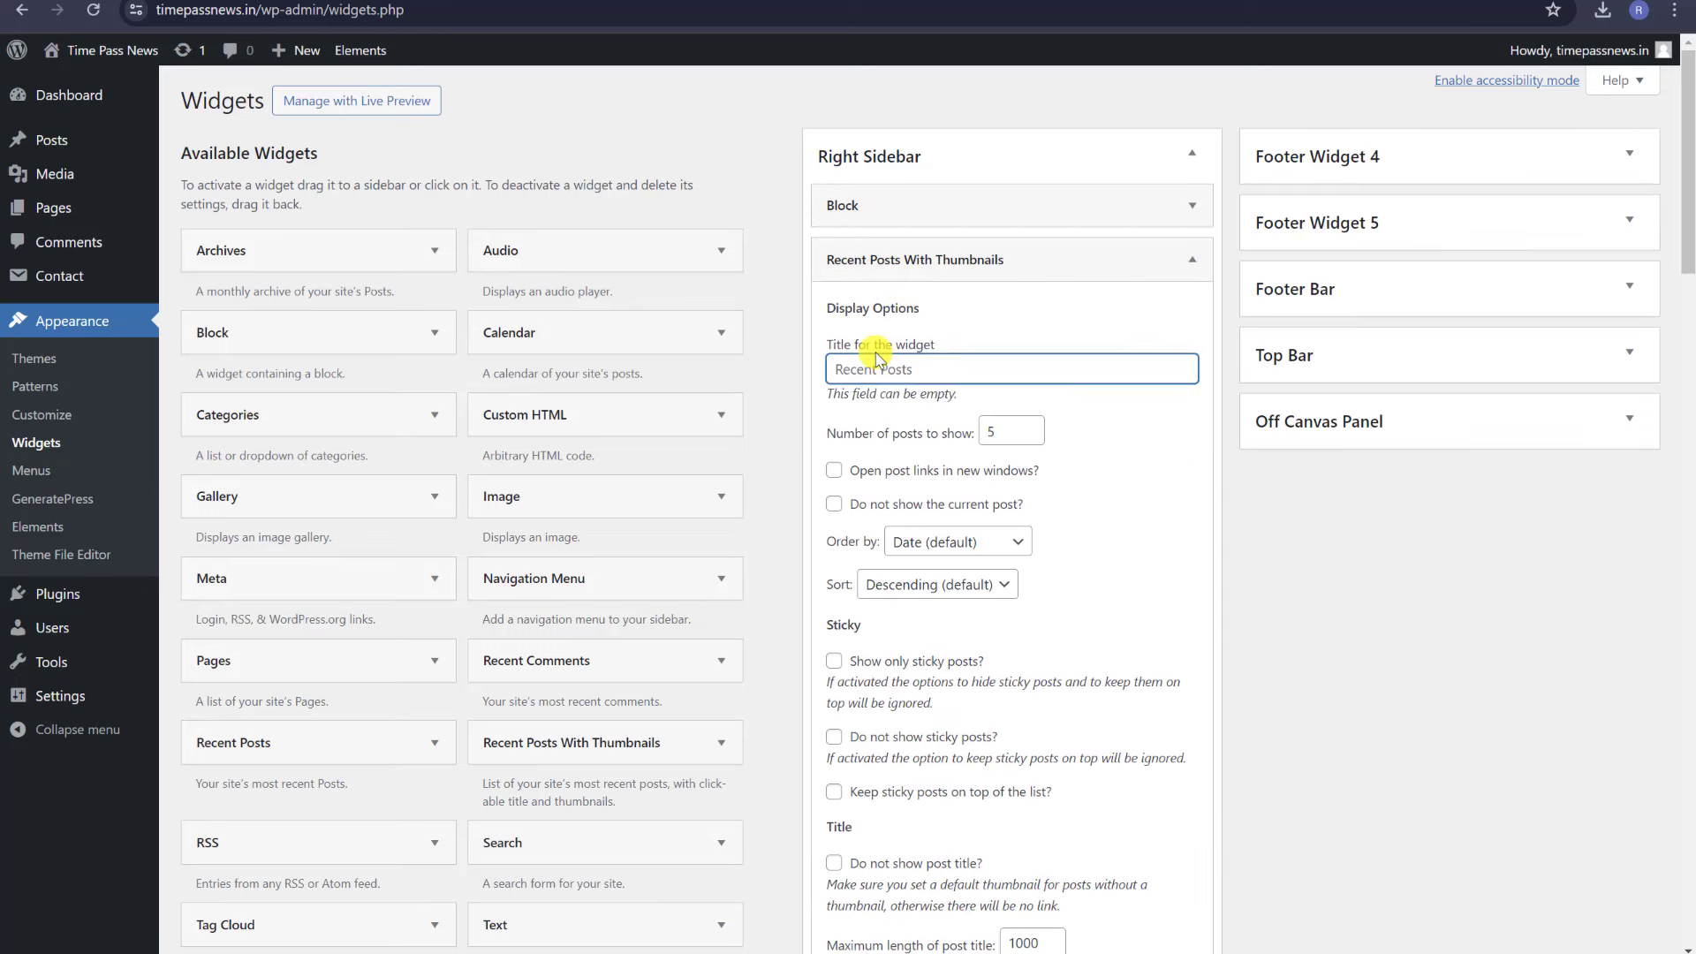
pyautogui.write('Trending Posts')
pyautogui.moveTo(993, 432); pyautogui.dragTo(979, 428)
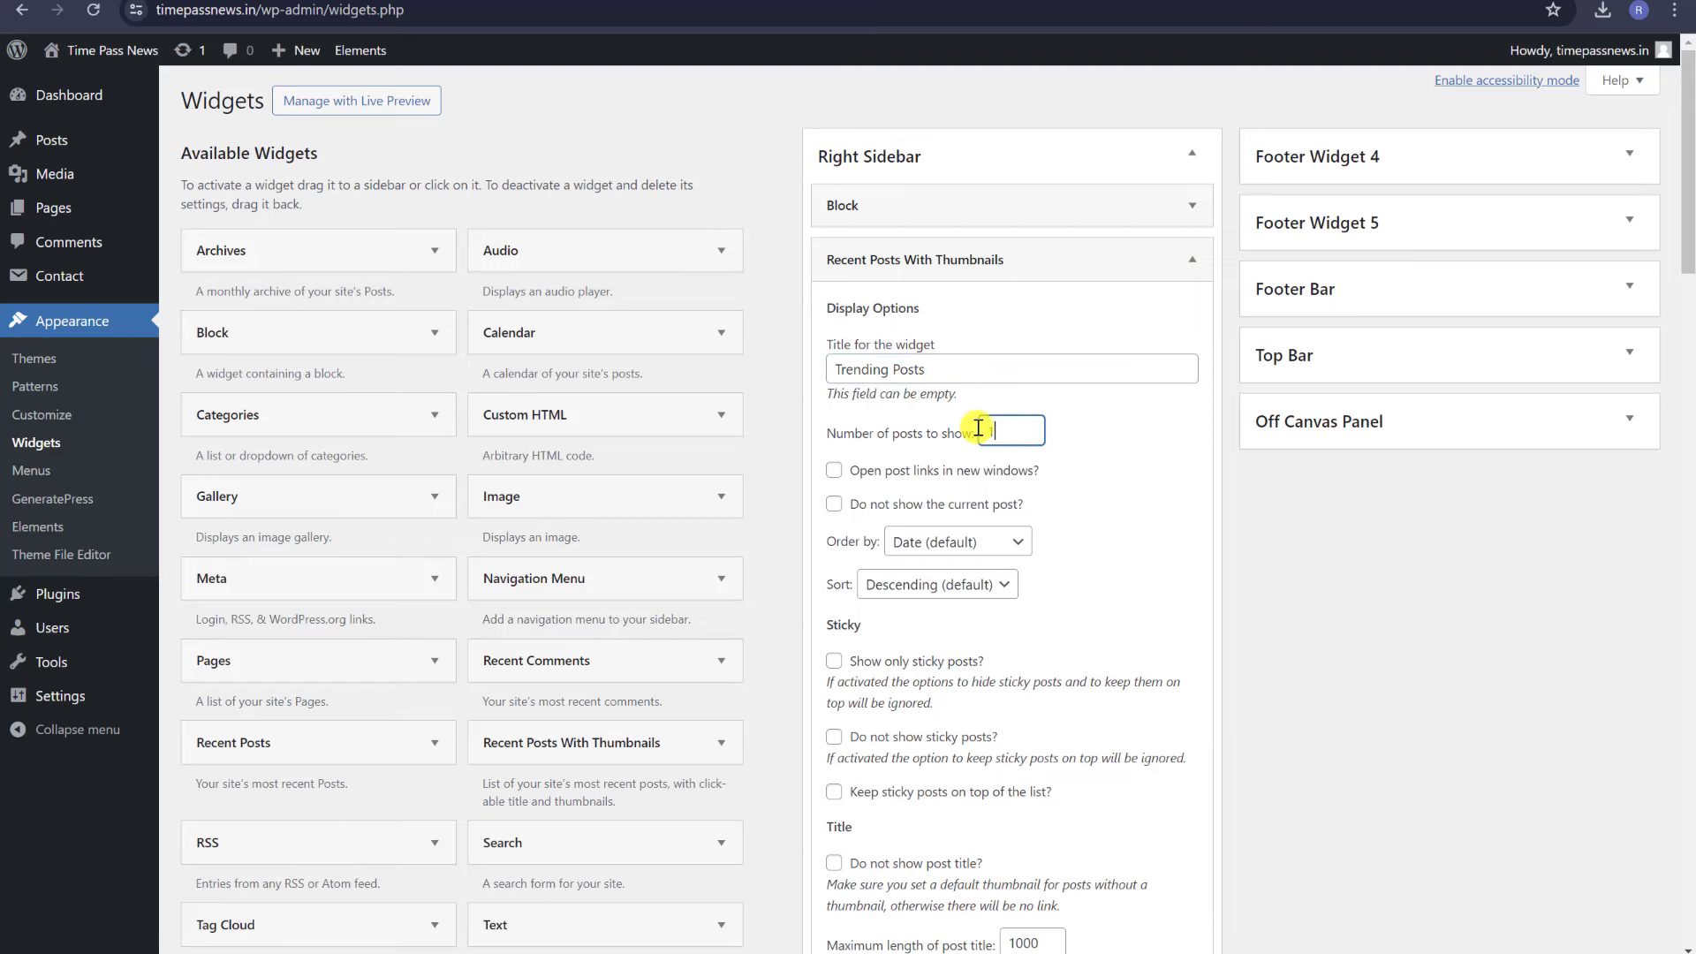
pyautogui.scroll(-15, 978, 430)
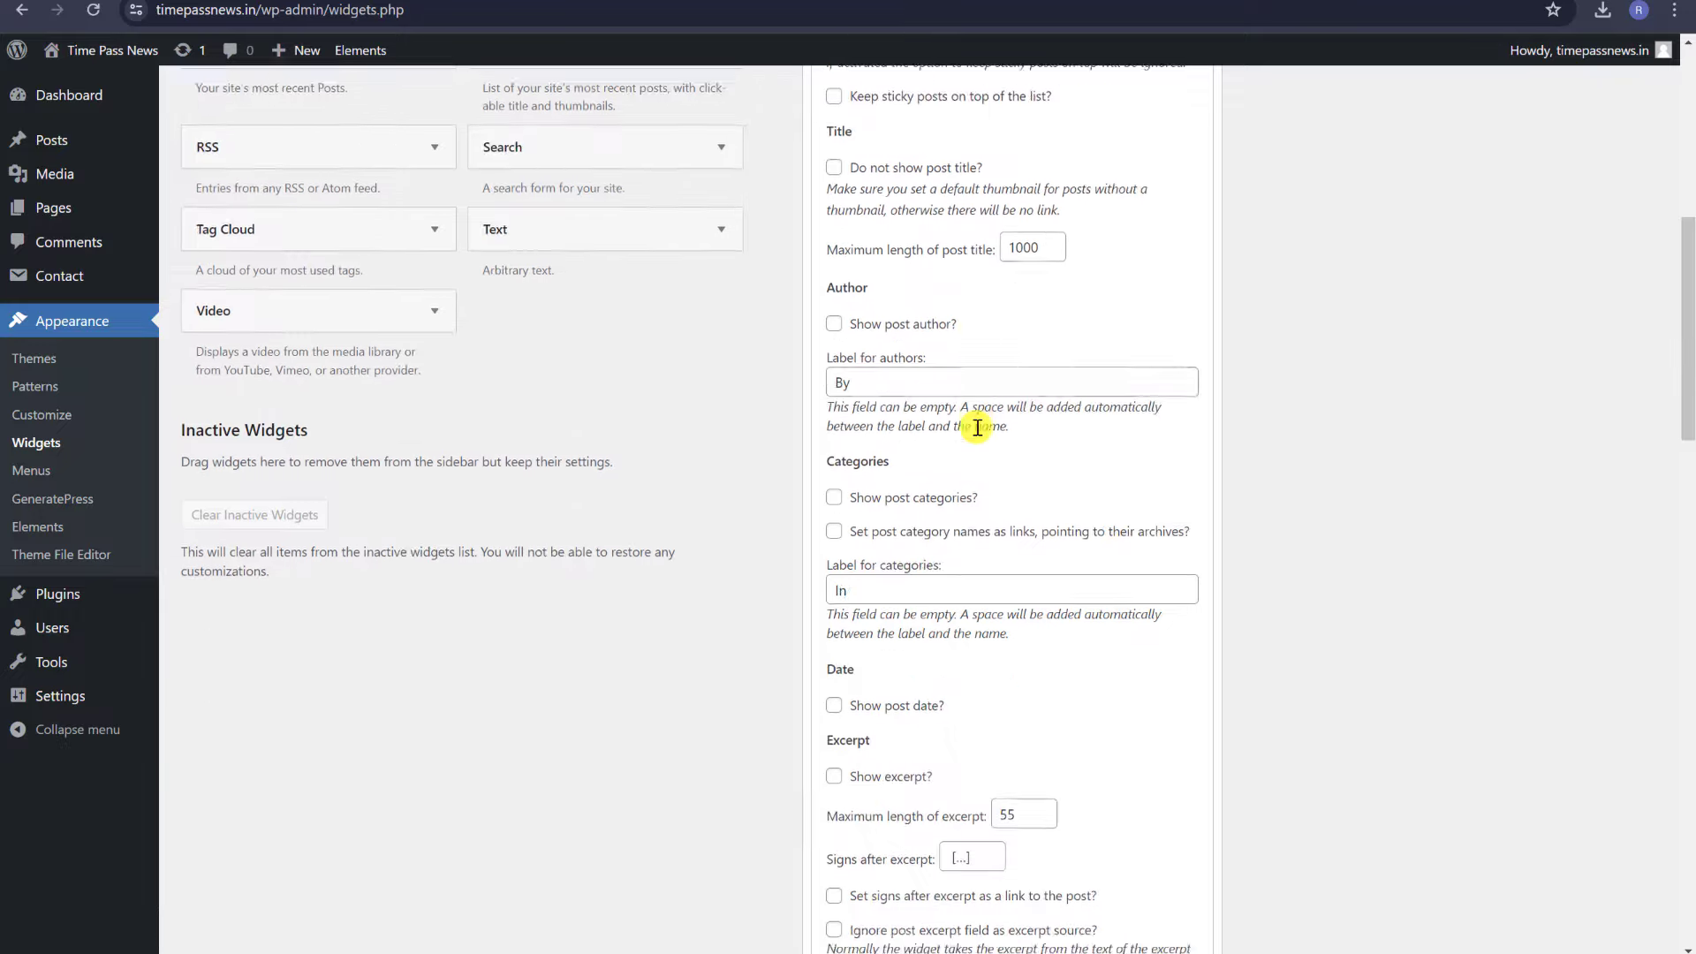
pyautogui.scroll(-10, 979, 430)
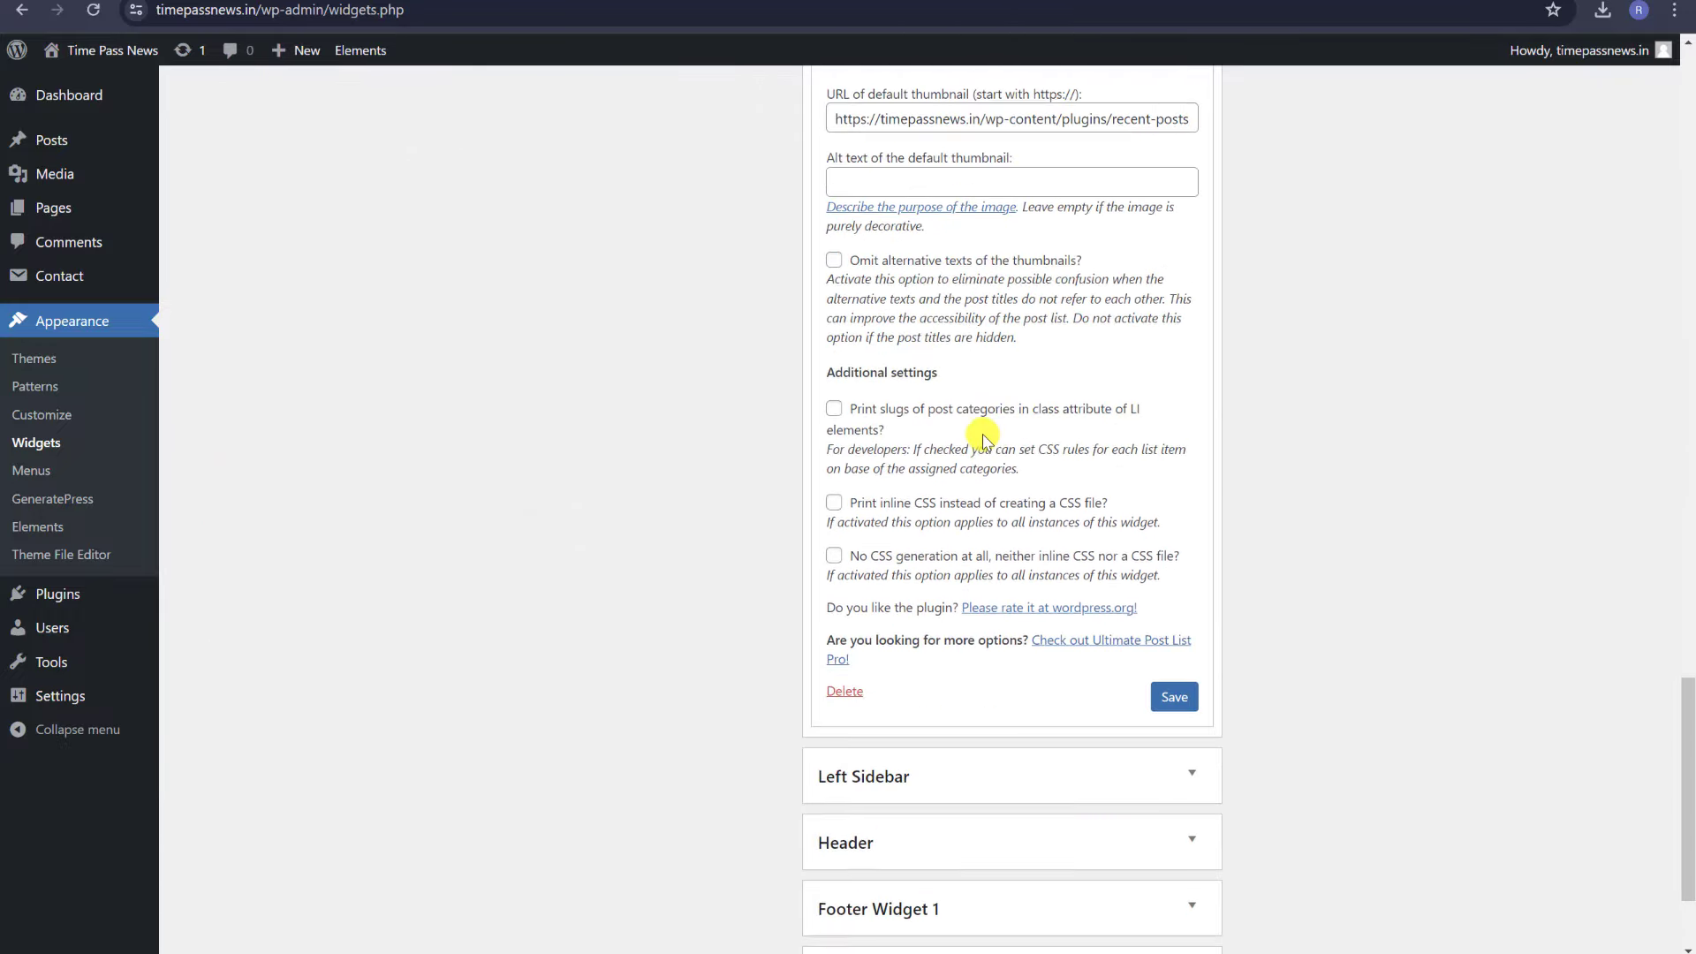
pyautogui.doubleClick(1166, 516)
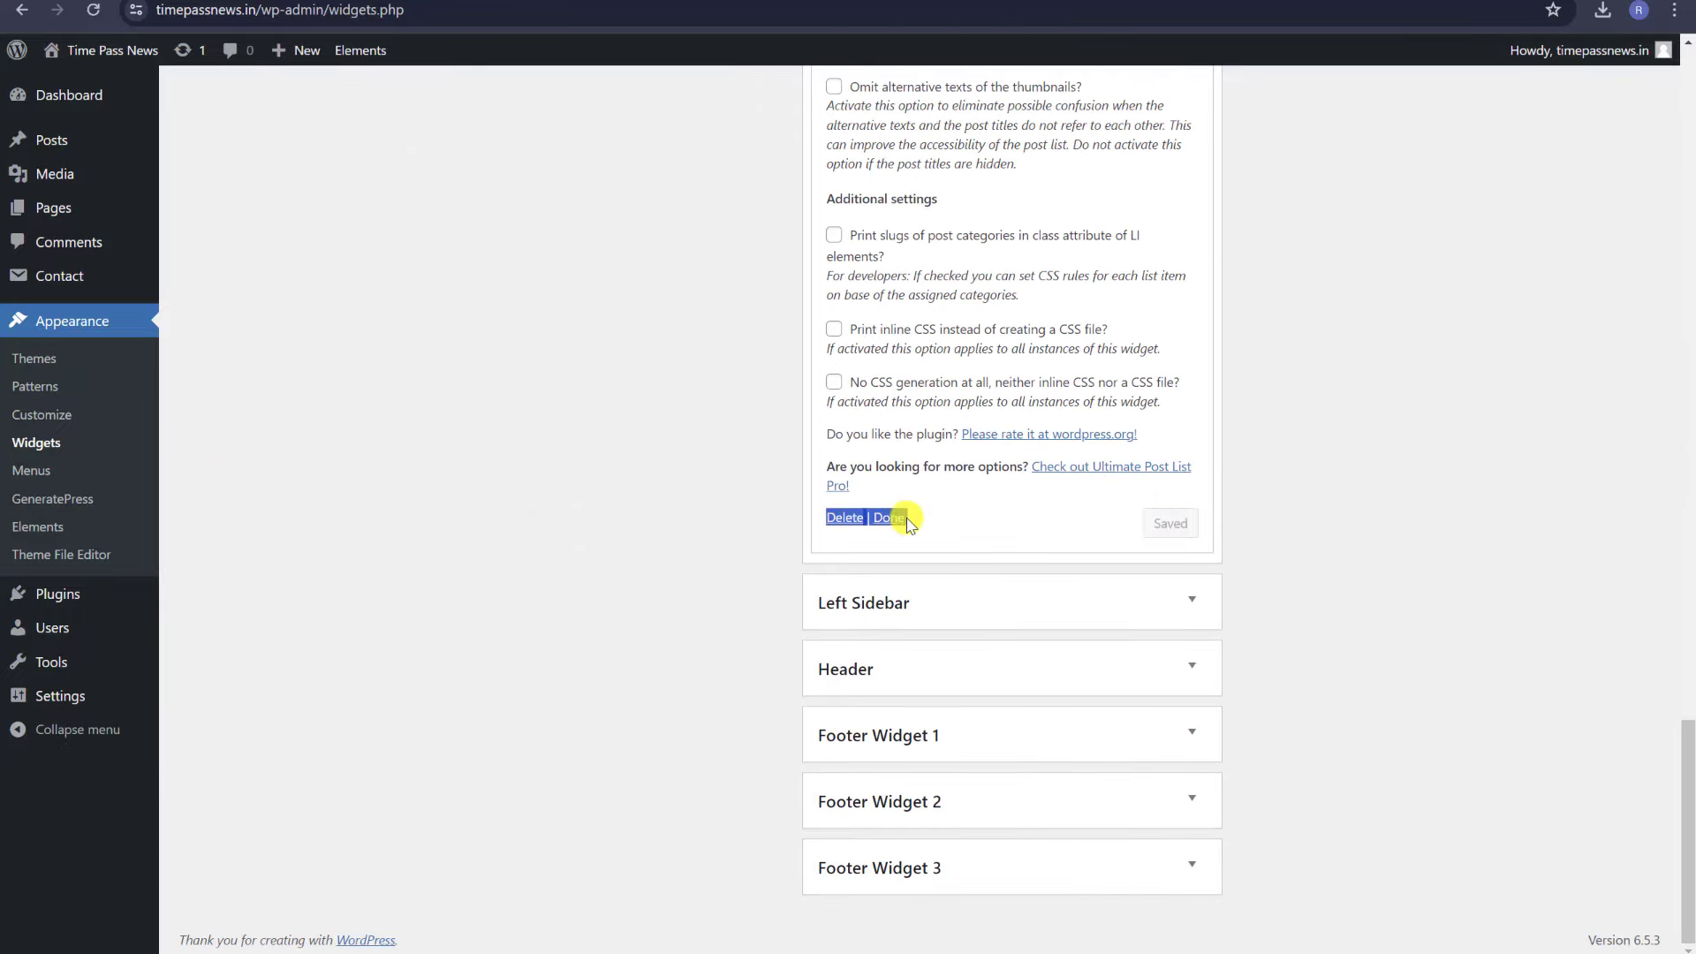
pyautogui.click(896, 518)
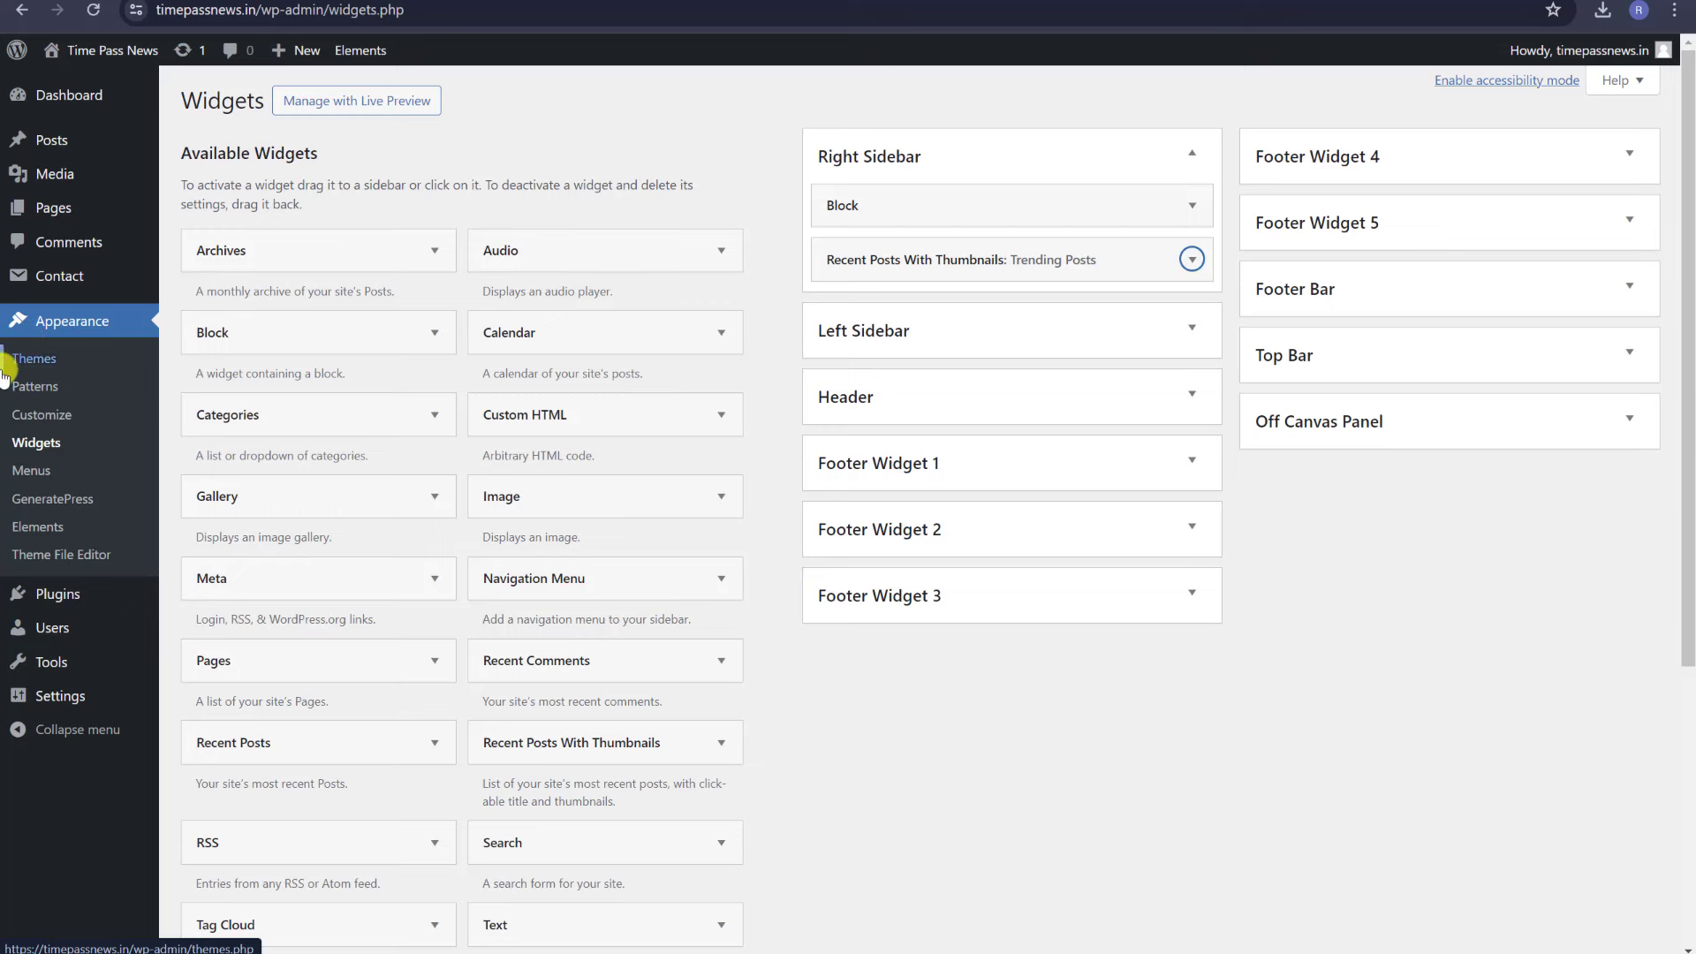
# Search the plugin directory for 'rank math', then install and activate Rank Math SEO.
pyautogui.moveTo(64, 609)
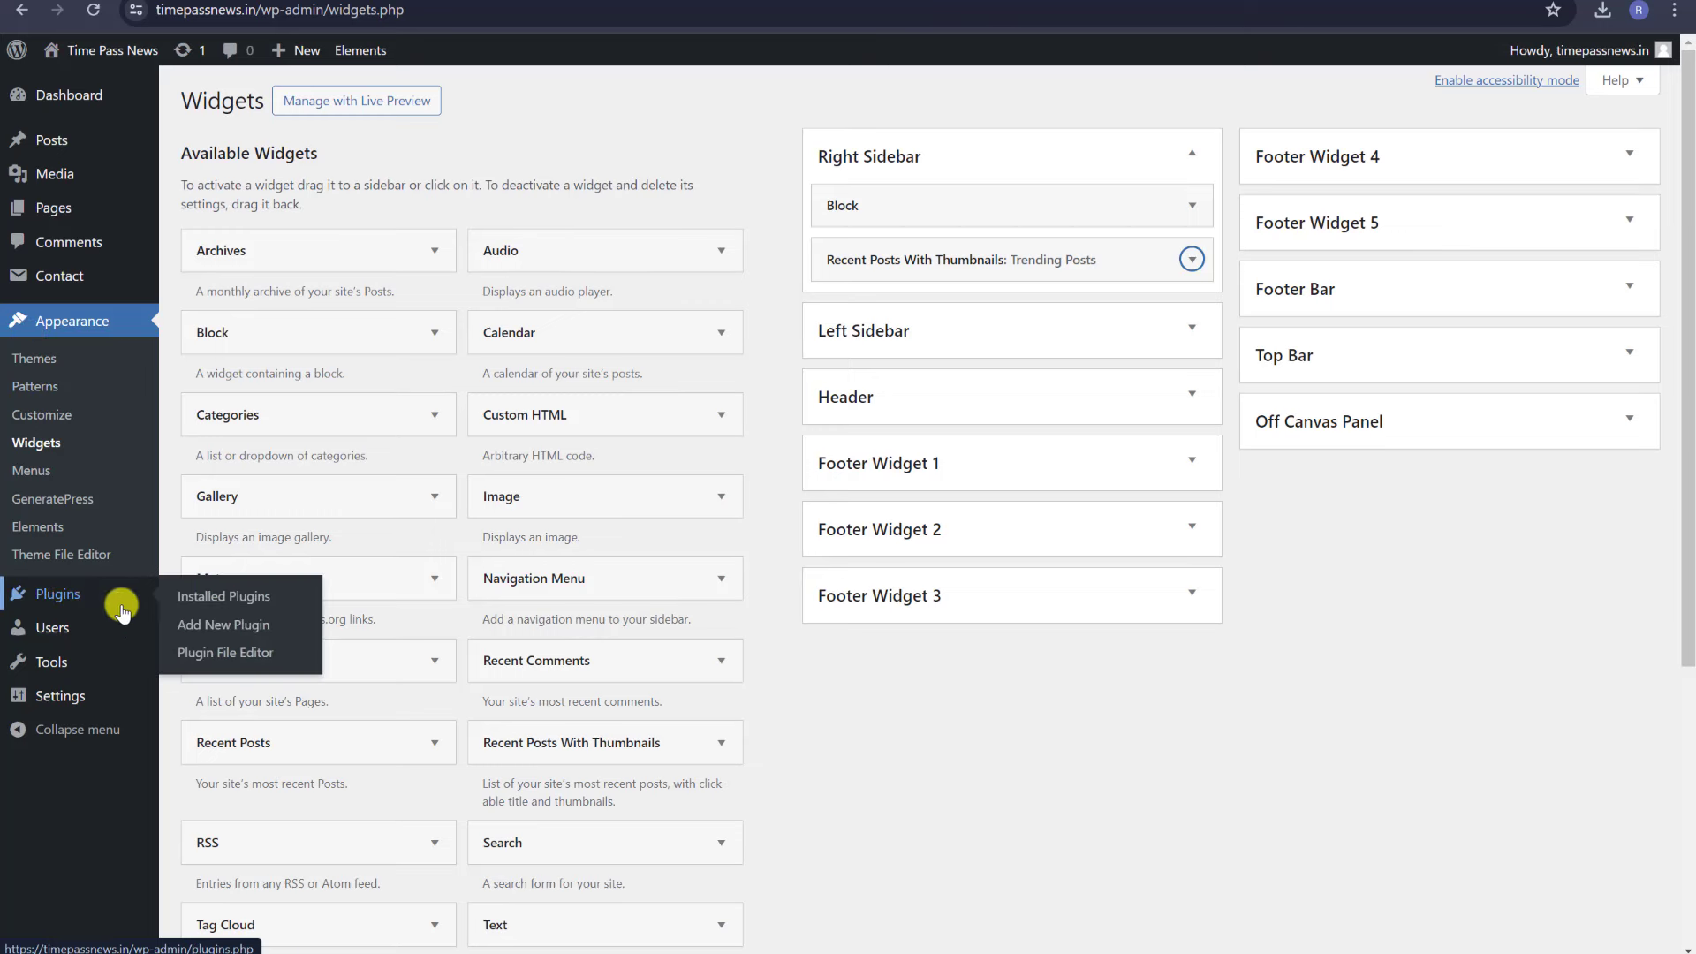
pyautogui.click(209, 628)
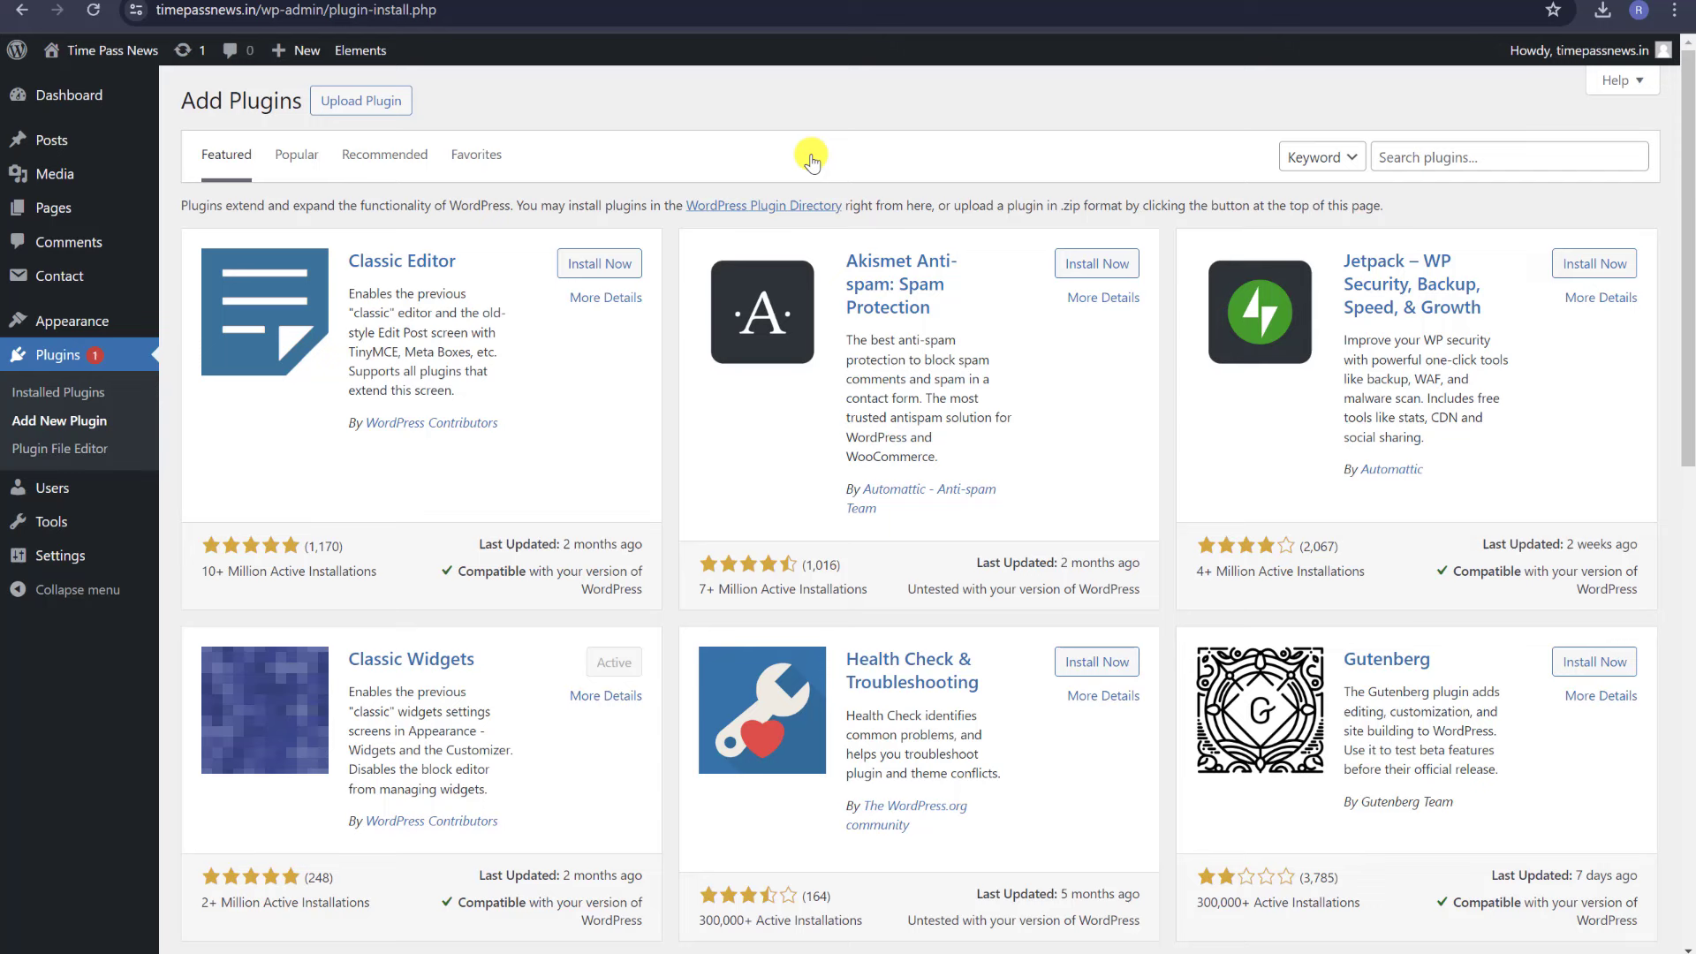
pyautogui.click(1412, 150)
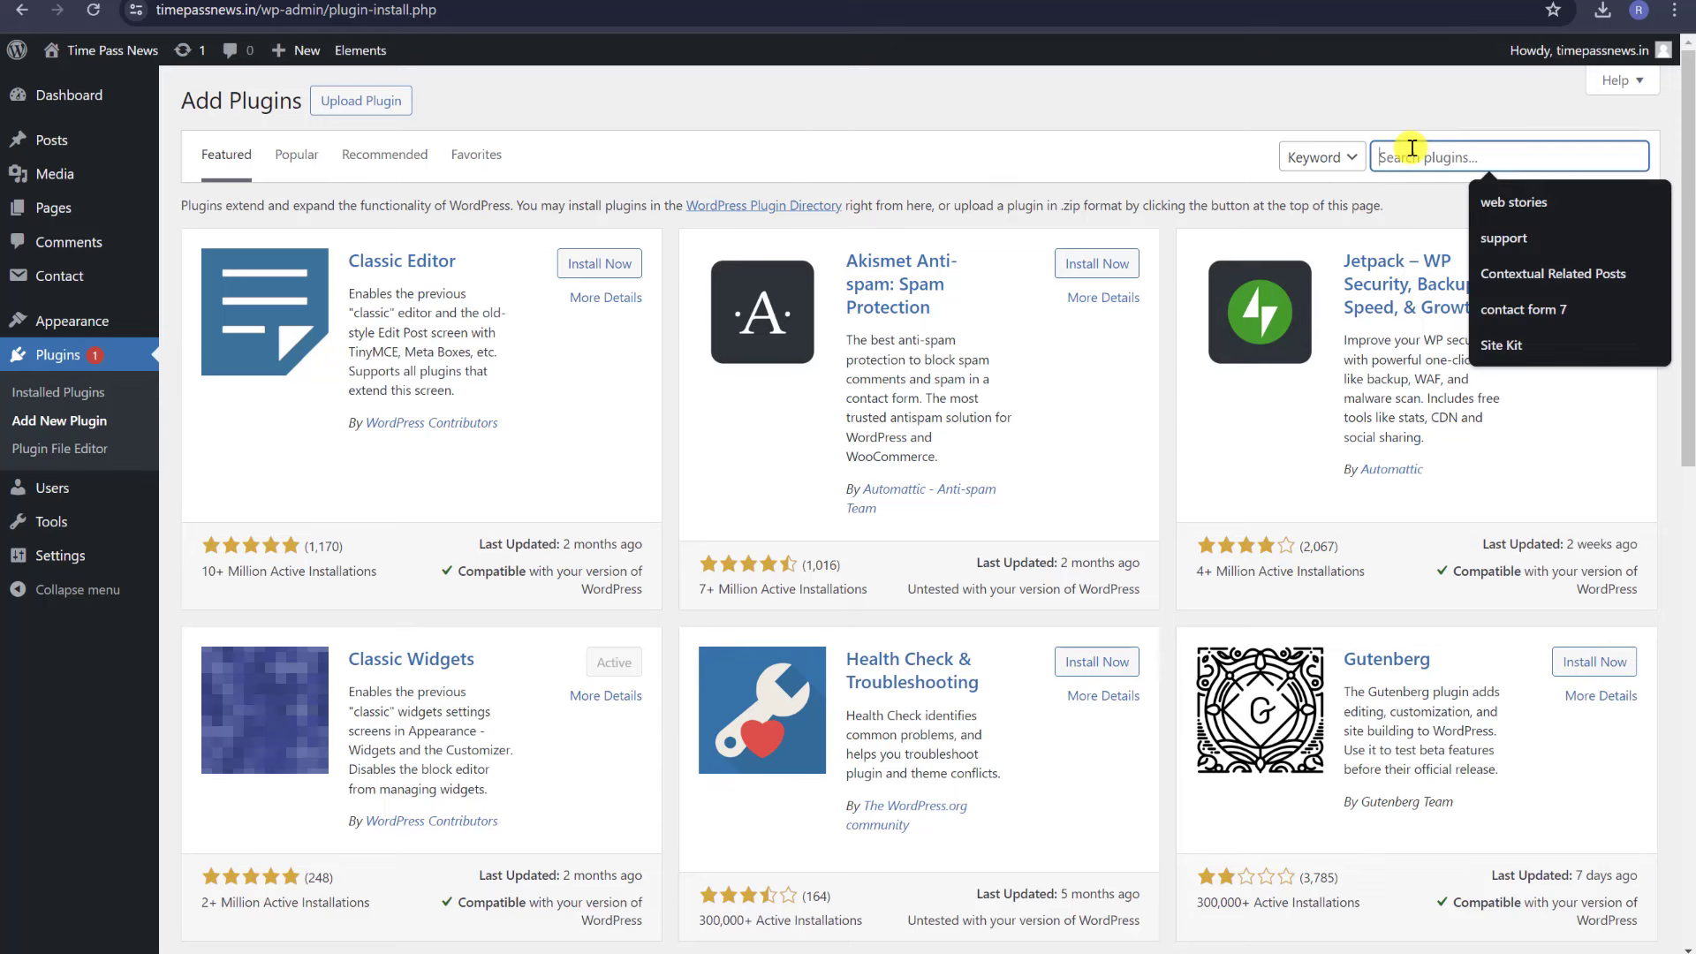
pyautogui.write('rank math')
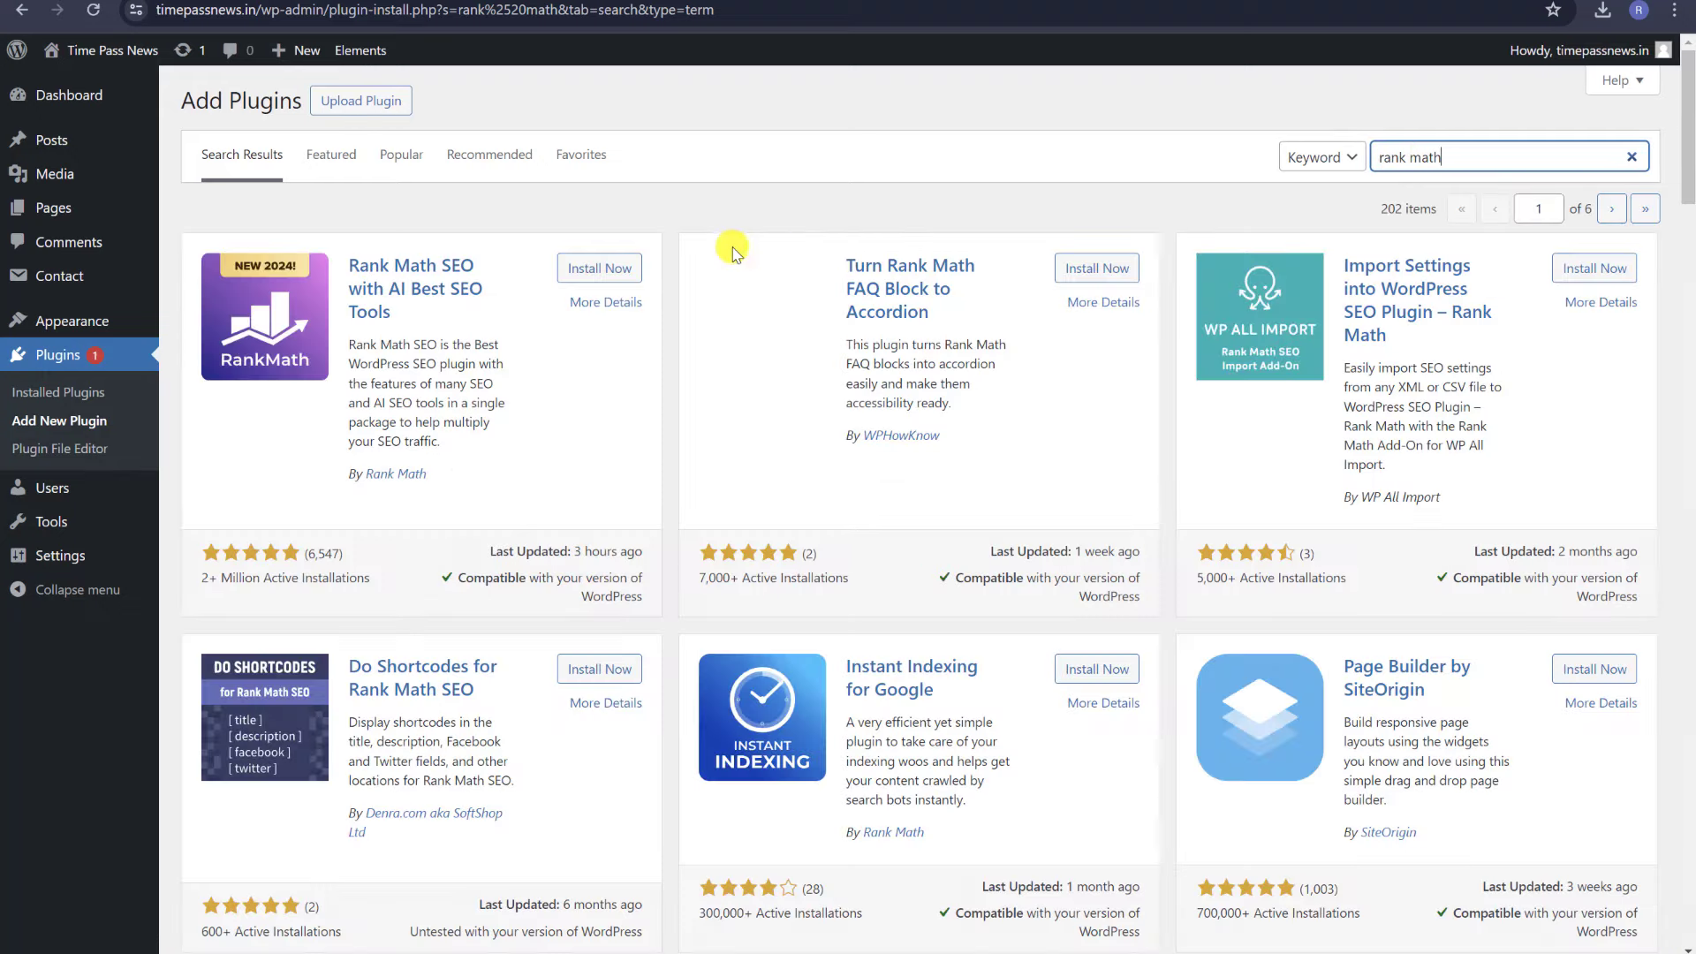
pyautogui.click(572, 265)
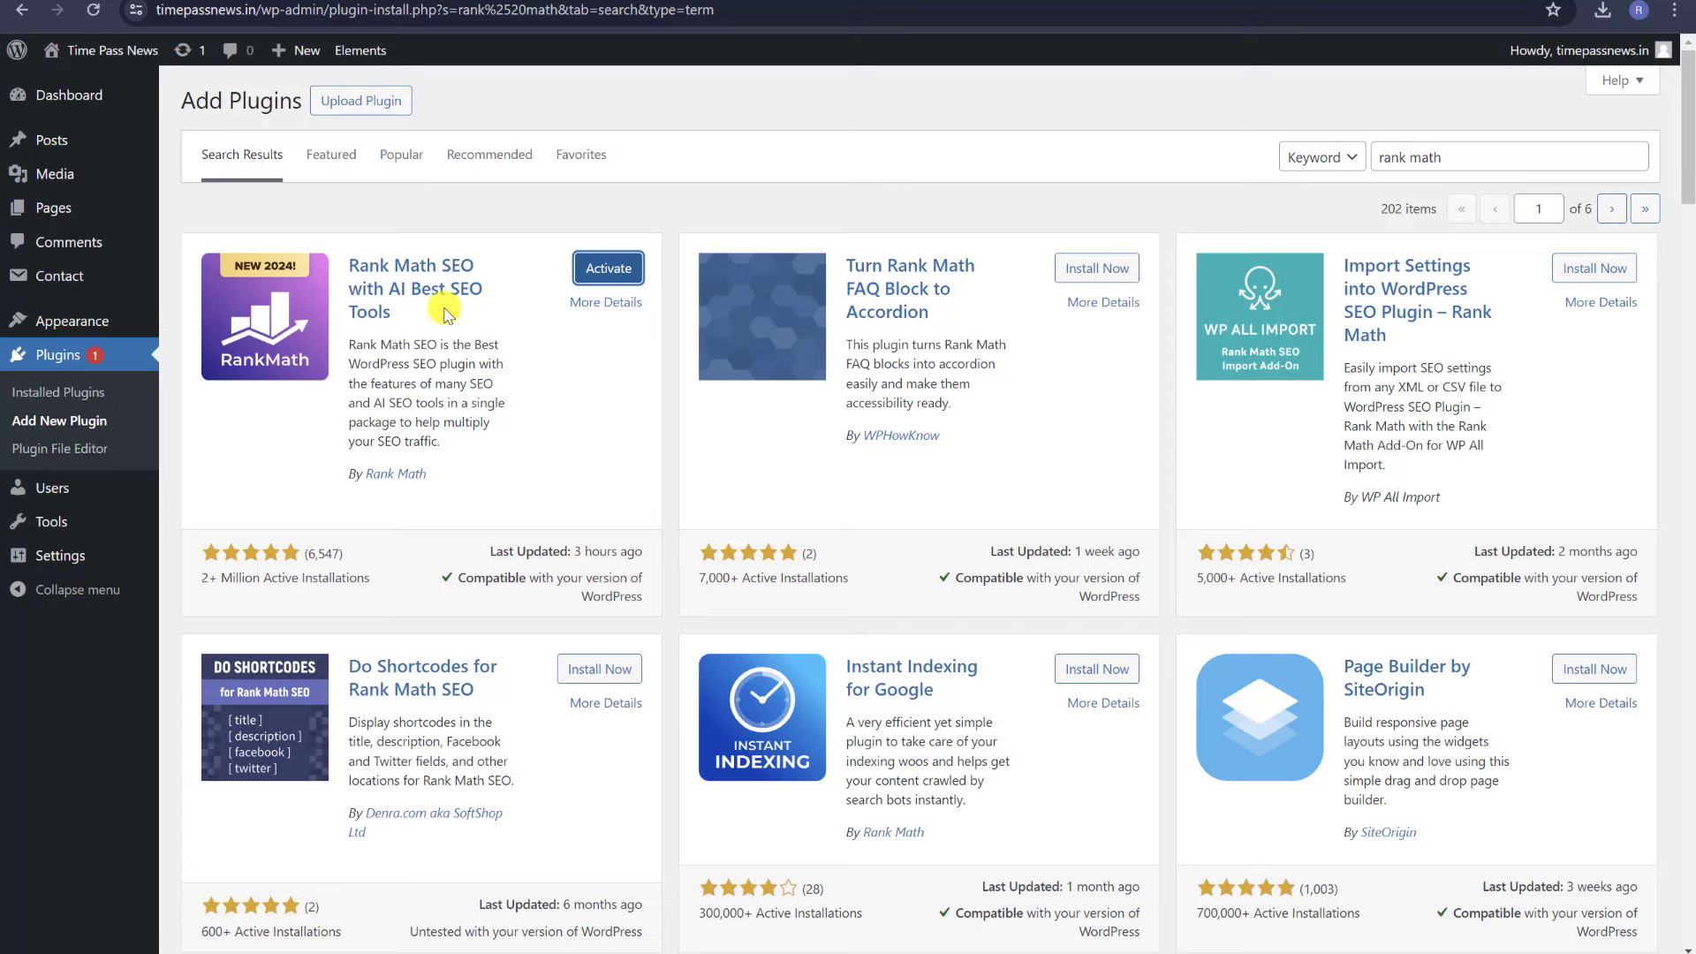
pyautogui.click(601, 269)
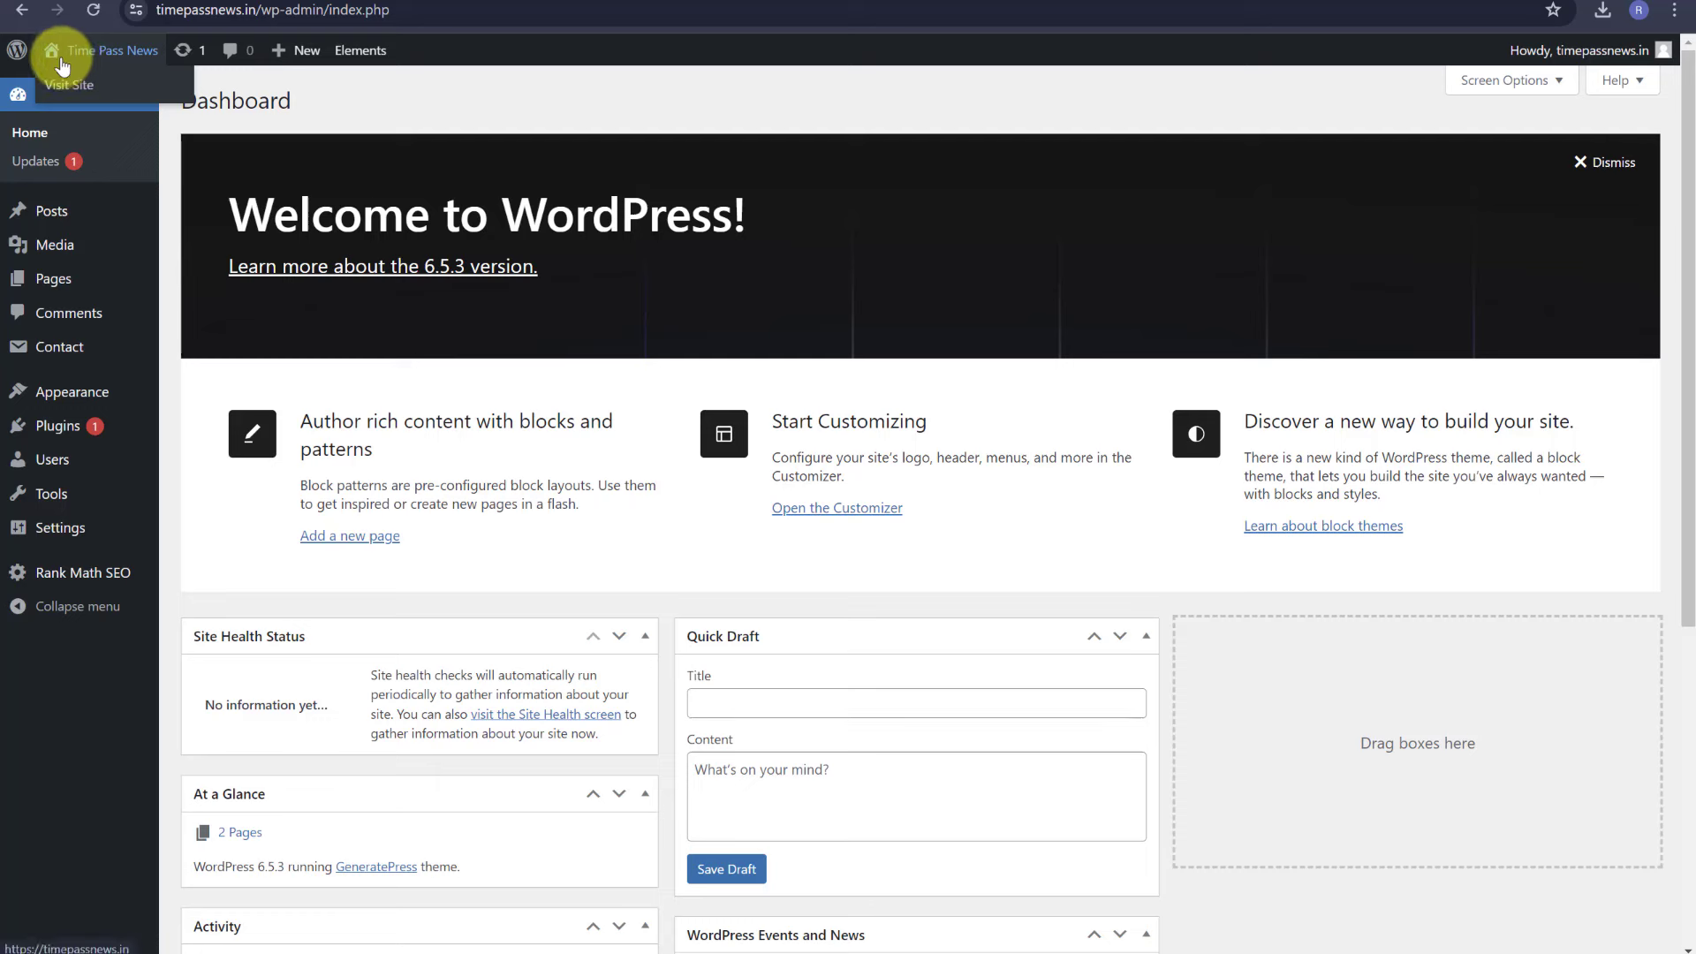
# Start the Rank Math wizard without connecting an account and save the site details.
pyautogui.click(64, 576)
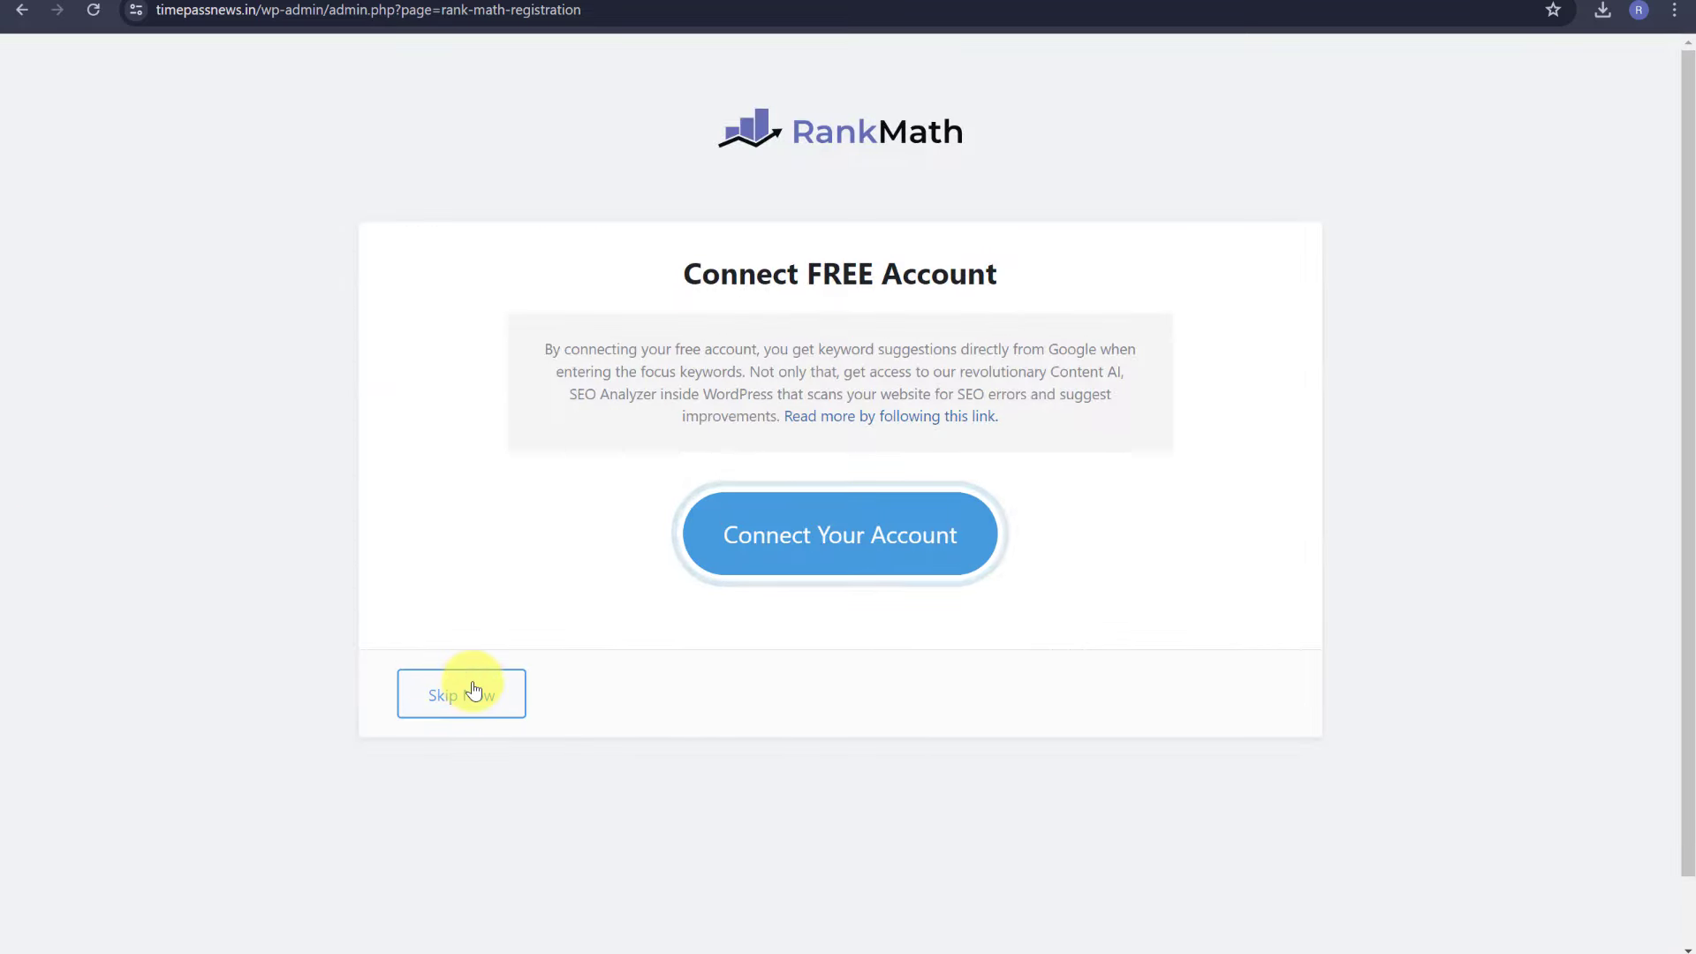
pyautogui.click(475, 690)
pyautogui.scroll(-2, 787, 540)
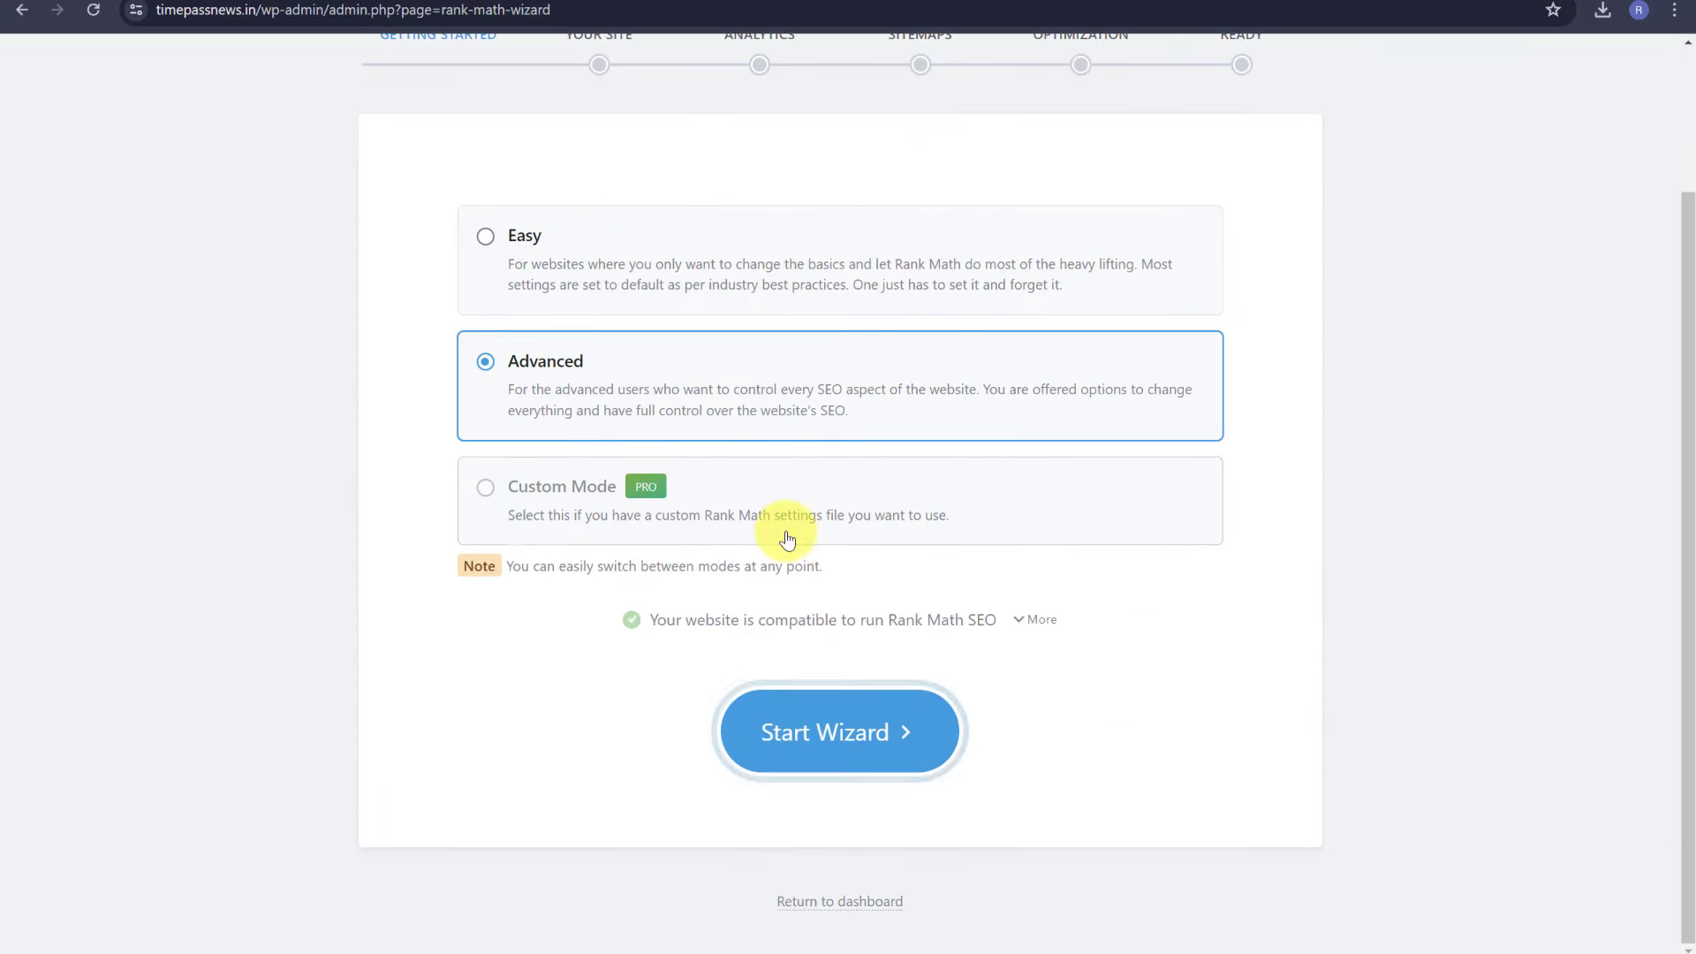
pyautogui.click(788, 723)
pyautogui.scroll(-8, 746, 568)
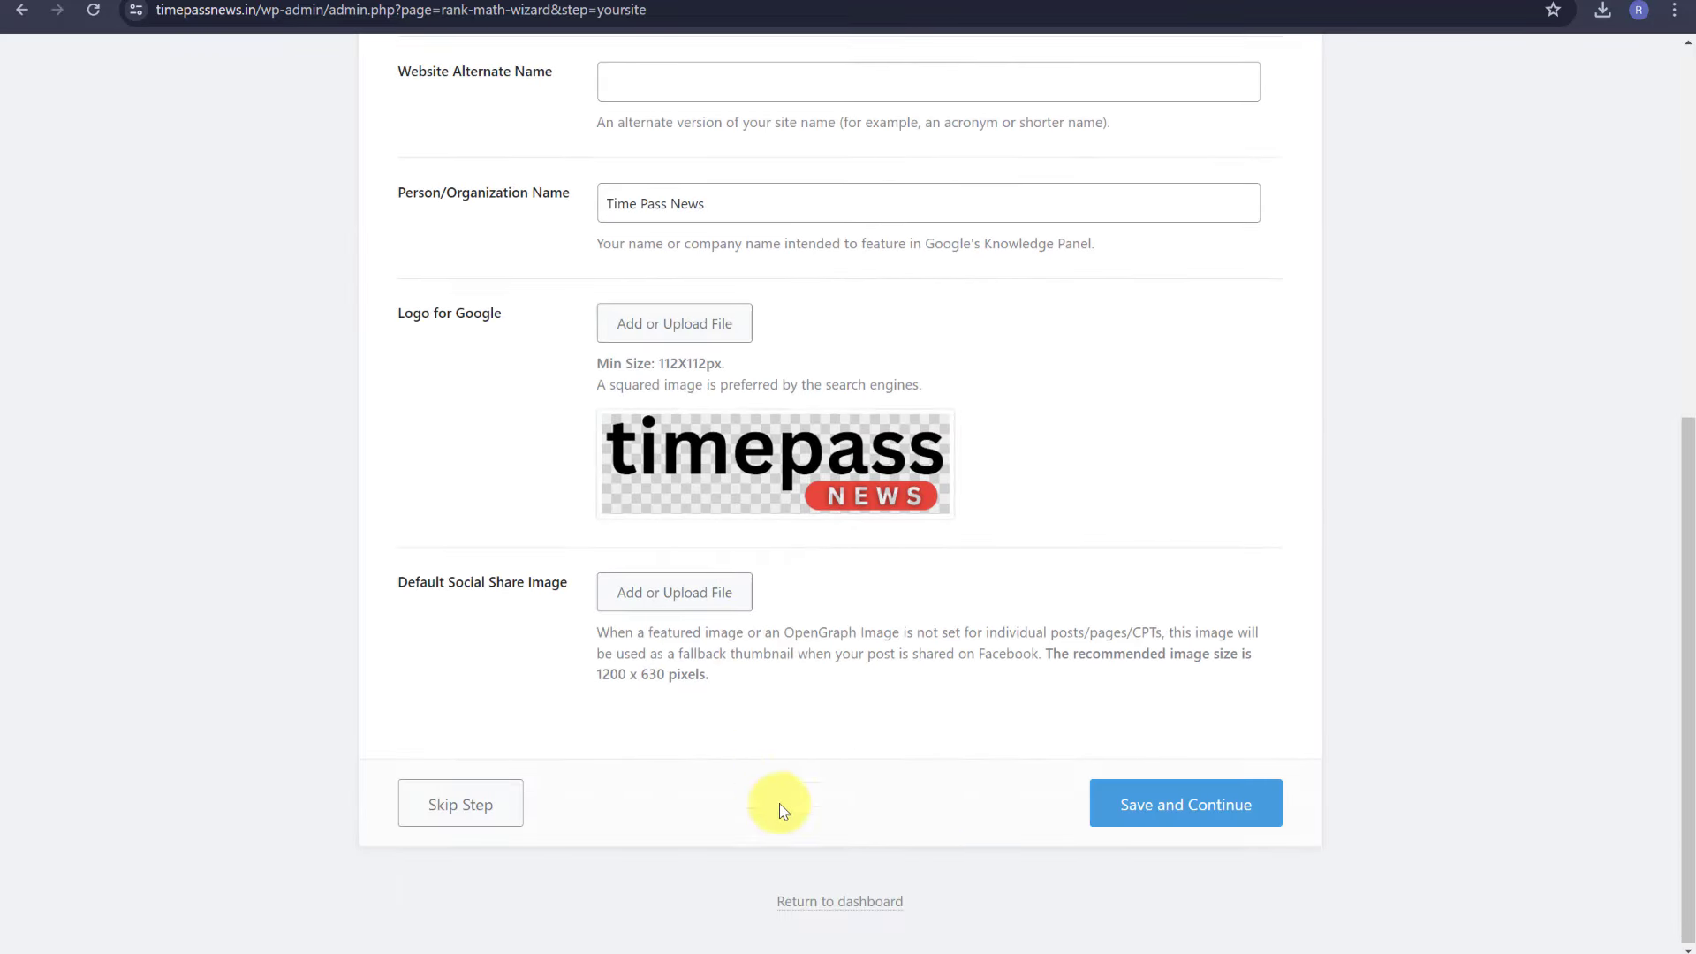
pyautogui.click(1136, 797)
# Move past analytics, save the sitemap settings, and enable nofollow for external links to finish.
pyautogui.scroll(-5, 1030, 715)
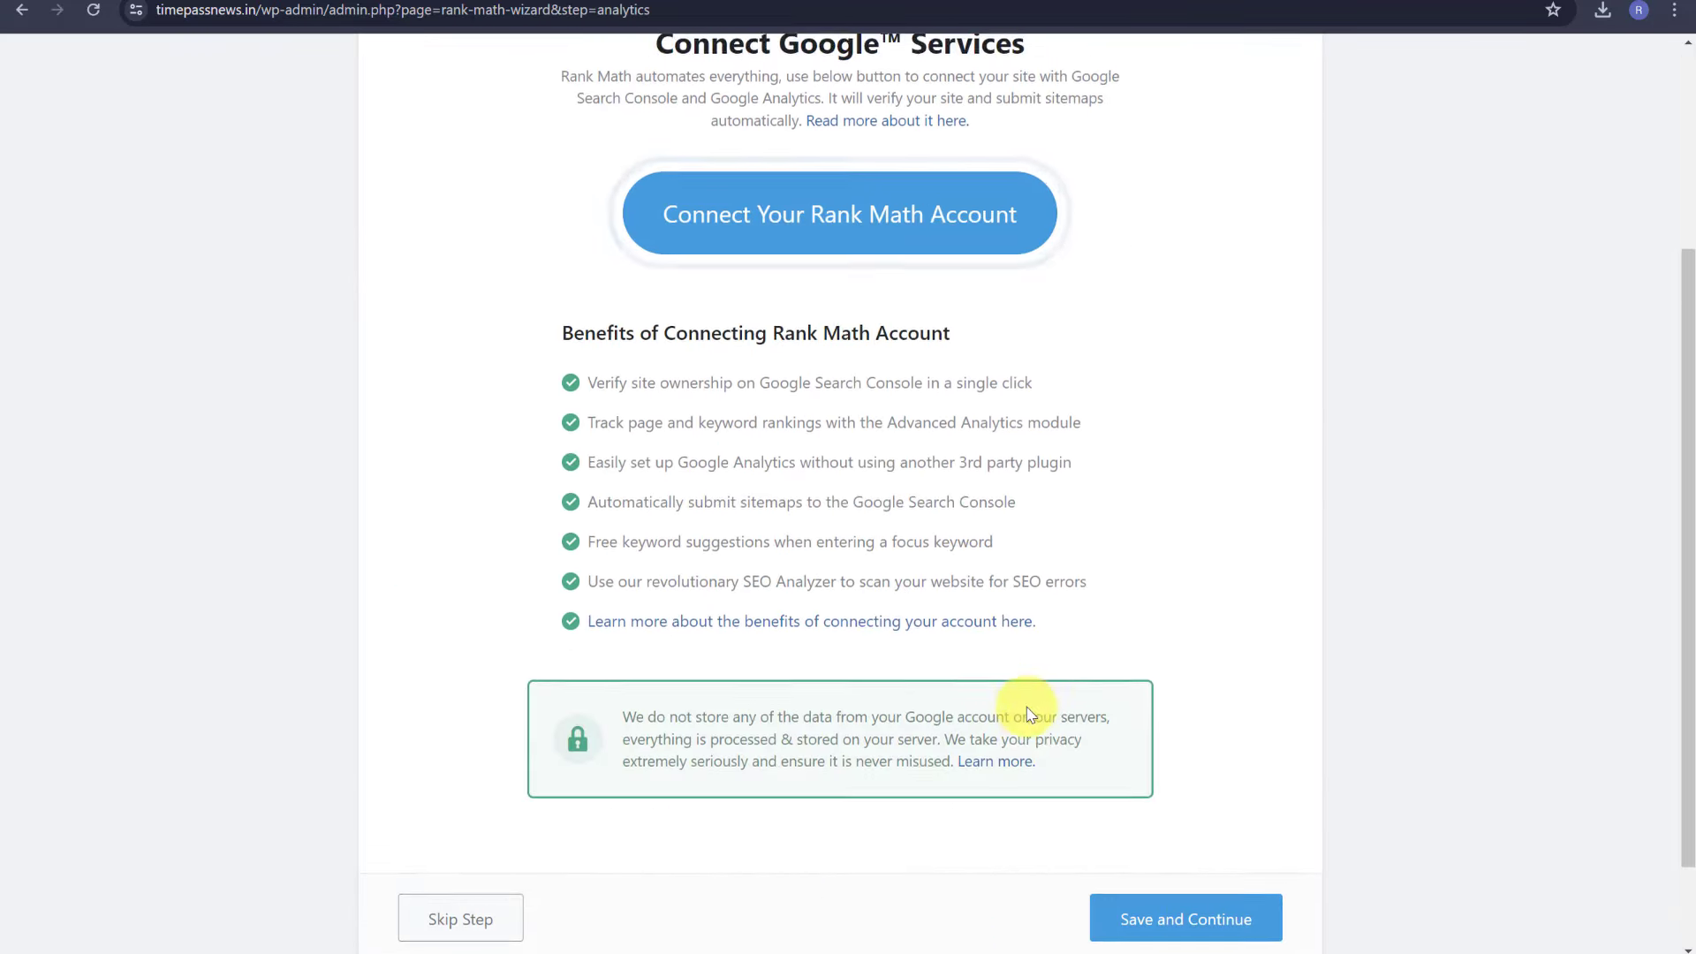
pyautogui.click(1144, 894)
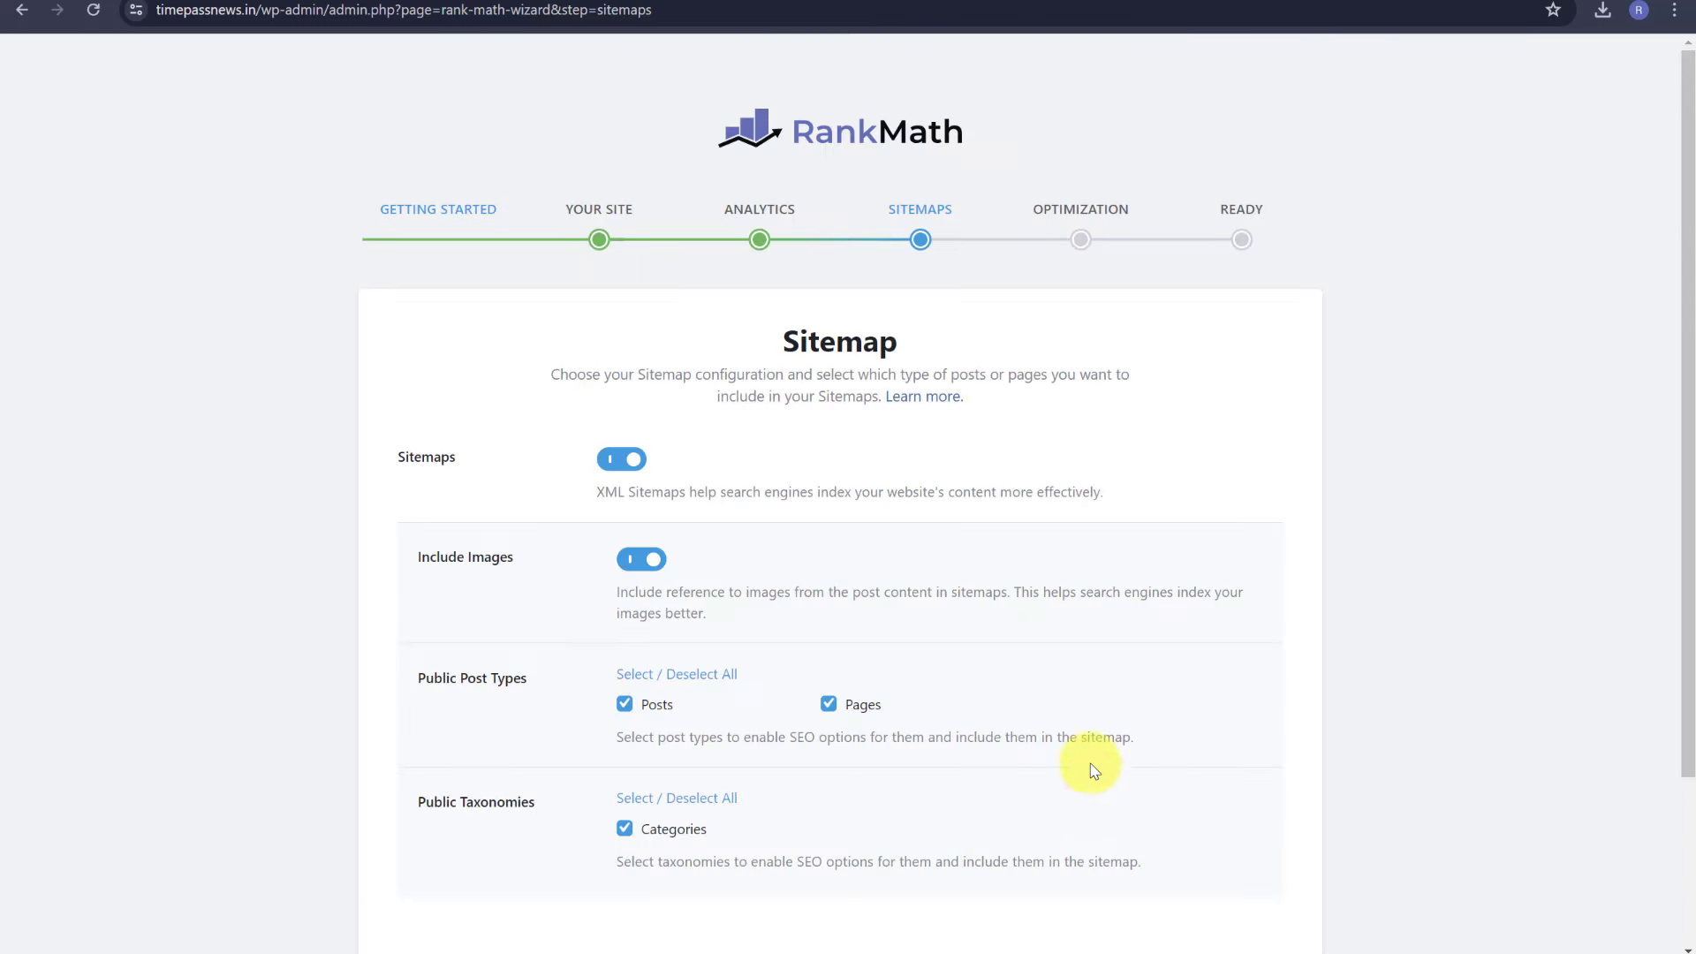
pyautogui.scroll(-2, 1090, 771)
pyautogui.click(1257, 809)
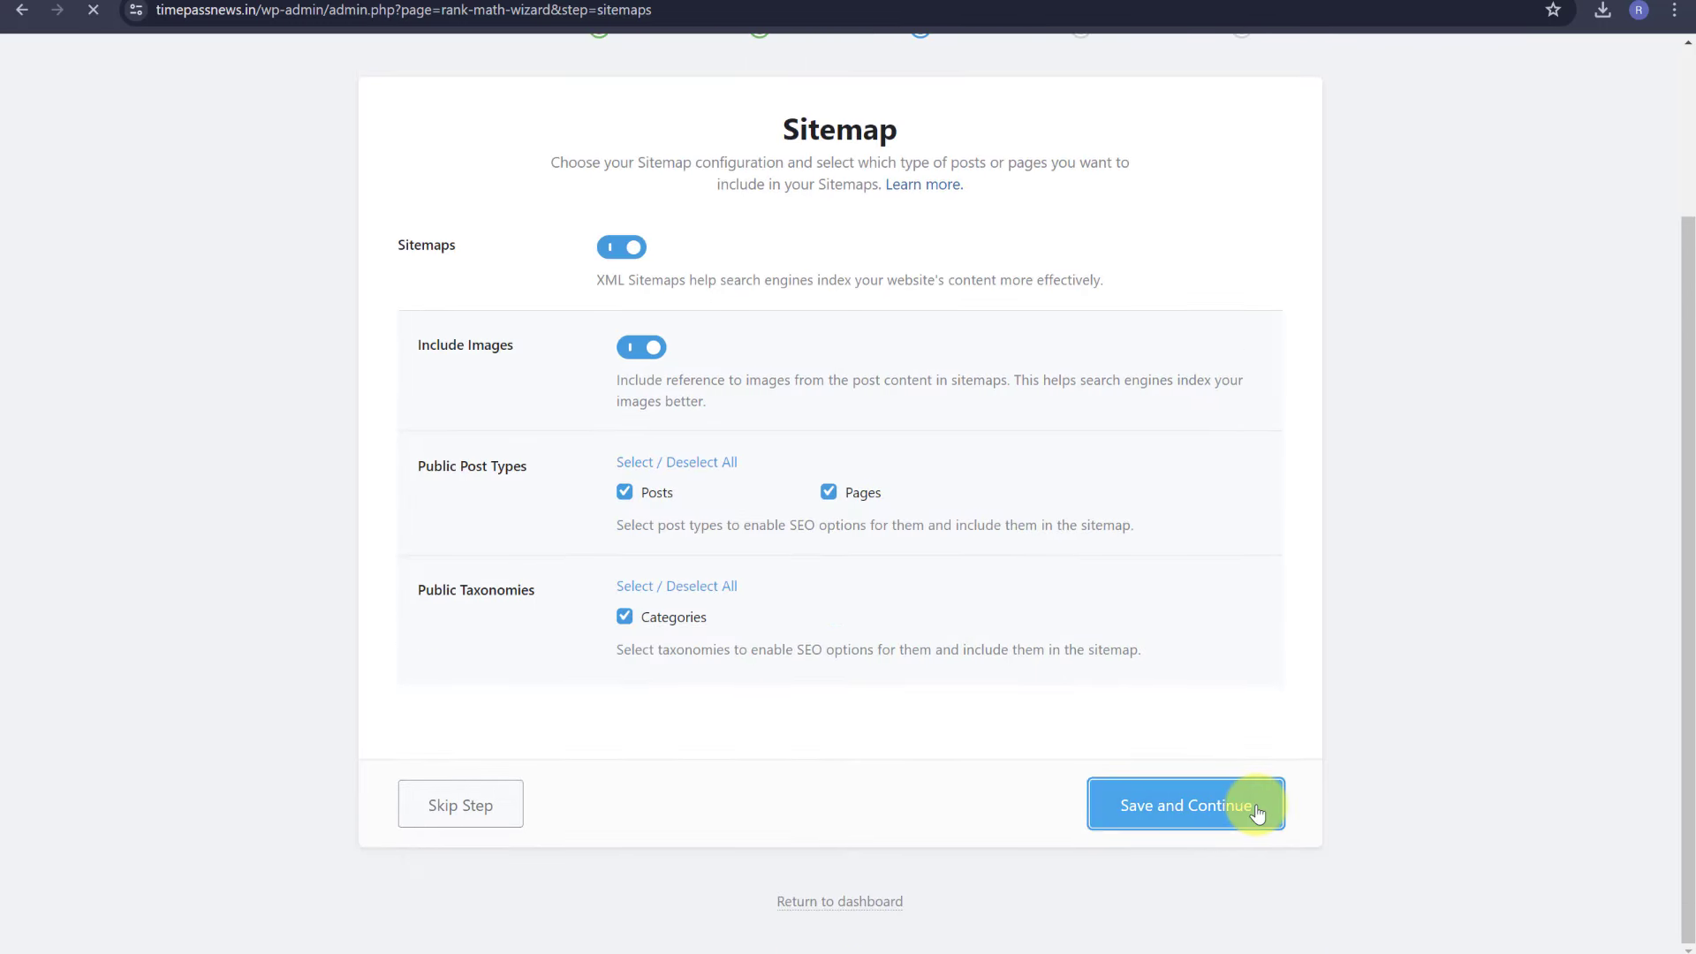
pyautogui.click(629, 590)
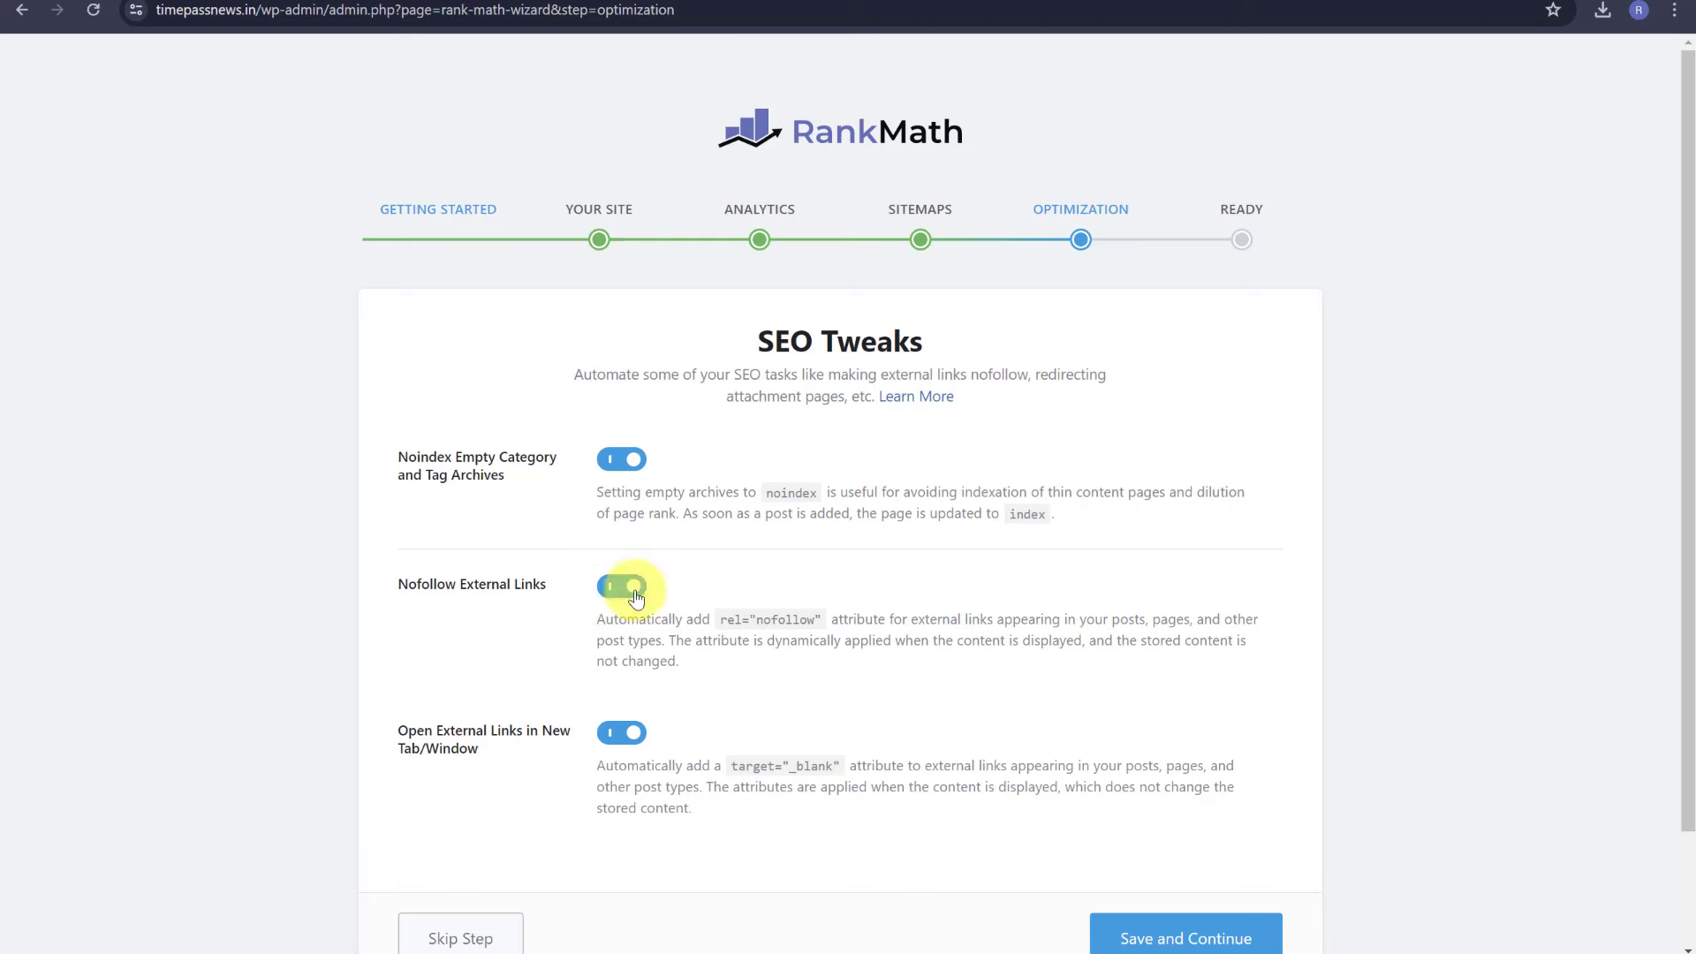
pyautogui.scroll(-1, 1104, 663)
pyautogui.click(1168, 806)
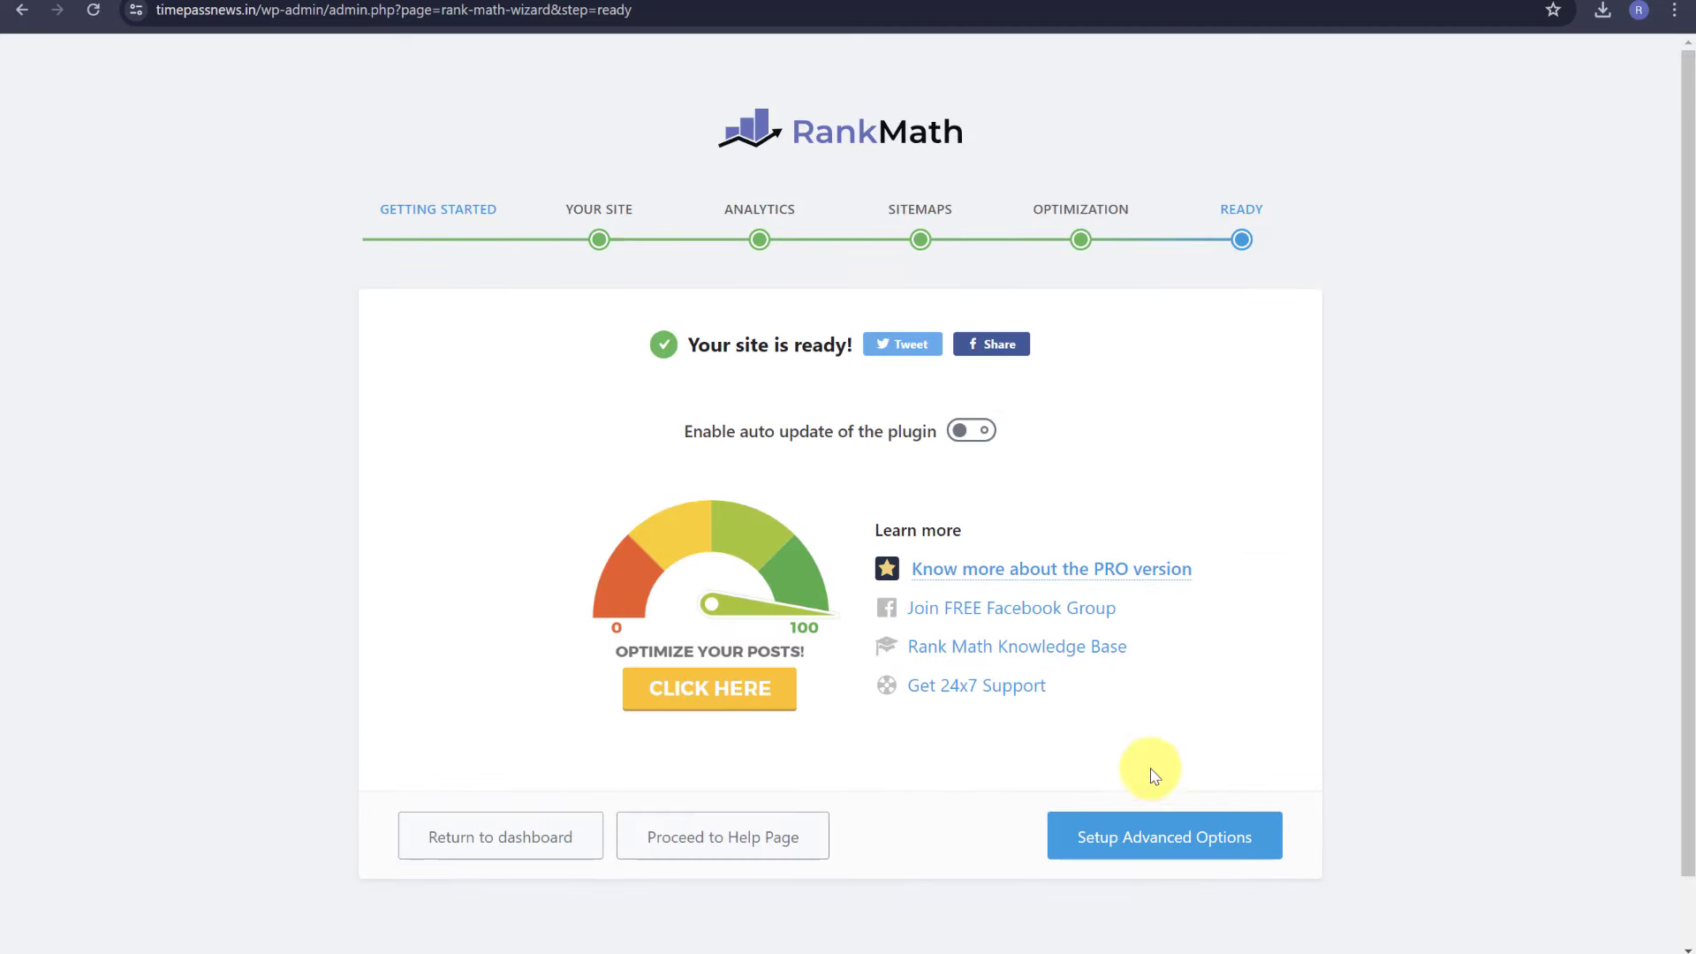
# Return to the Rank Math dashboard, then head to Plugins > Add New Plugin.
pyautogui.click(493, 839)
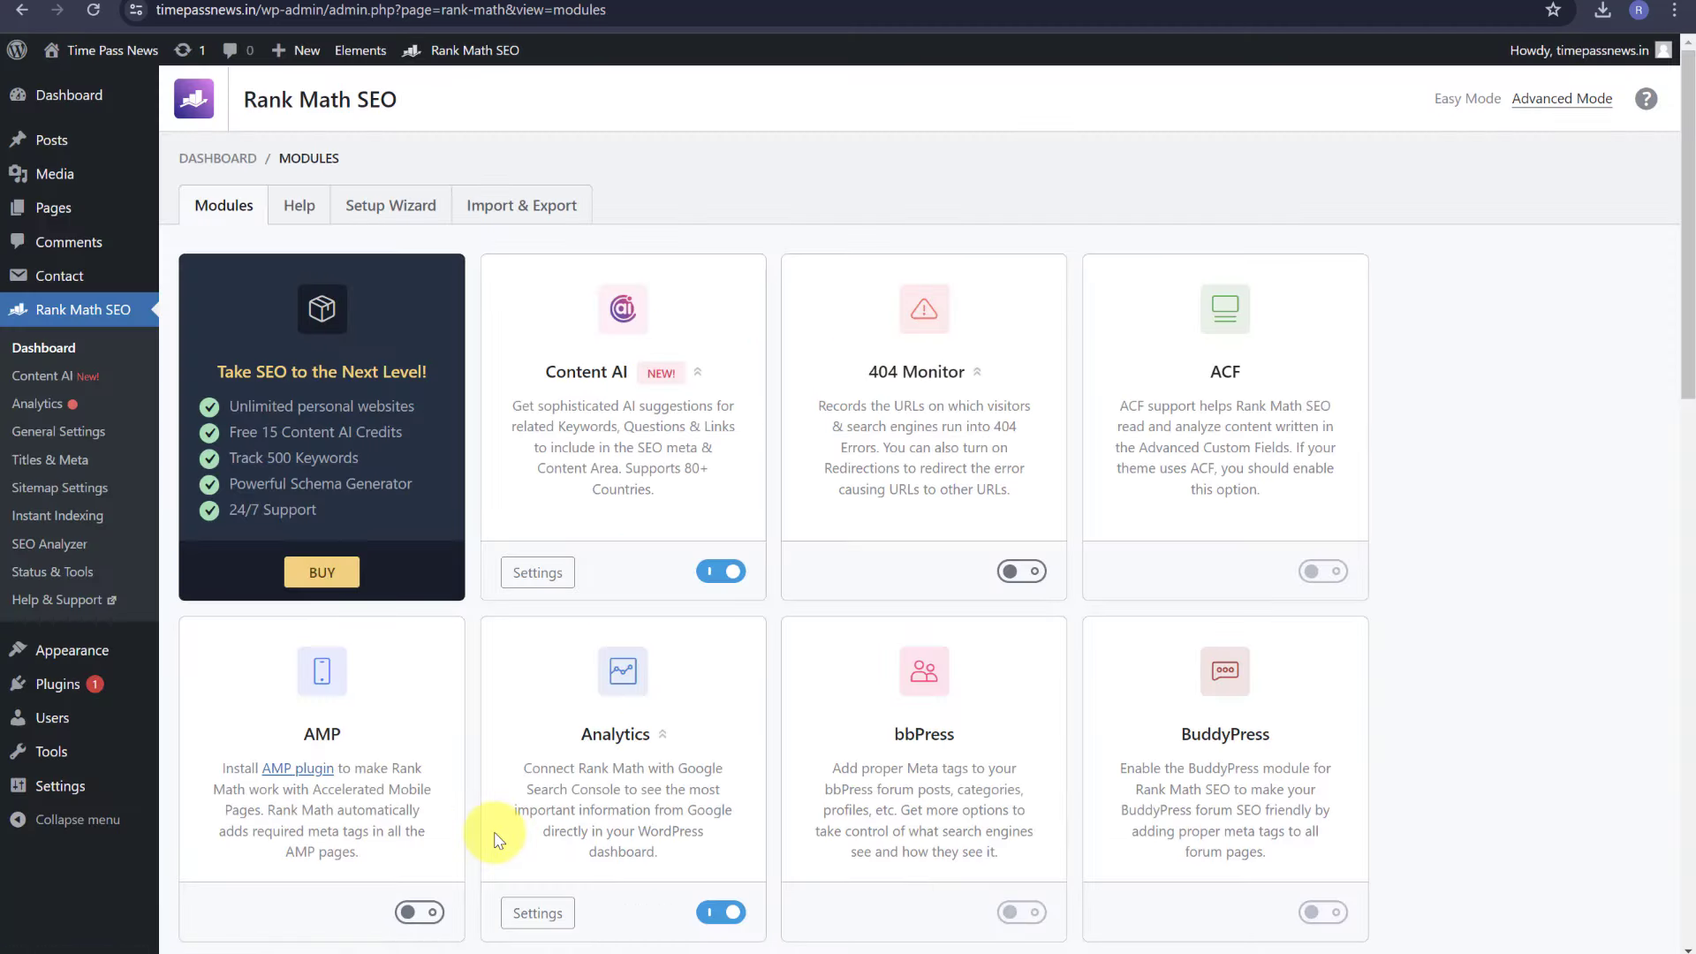
pyautogui.scroll(-3, 901, 662)
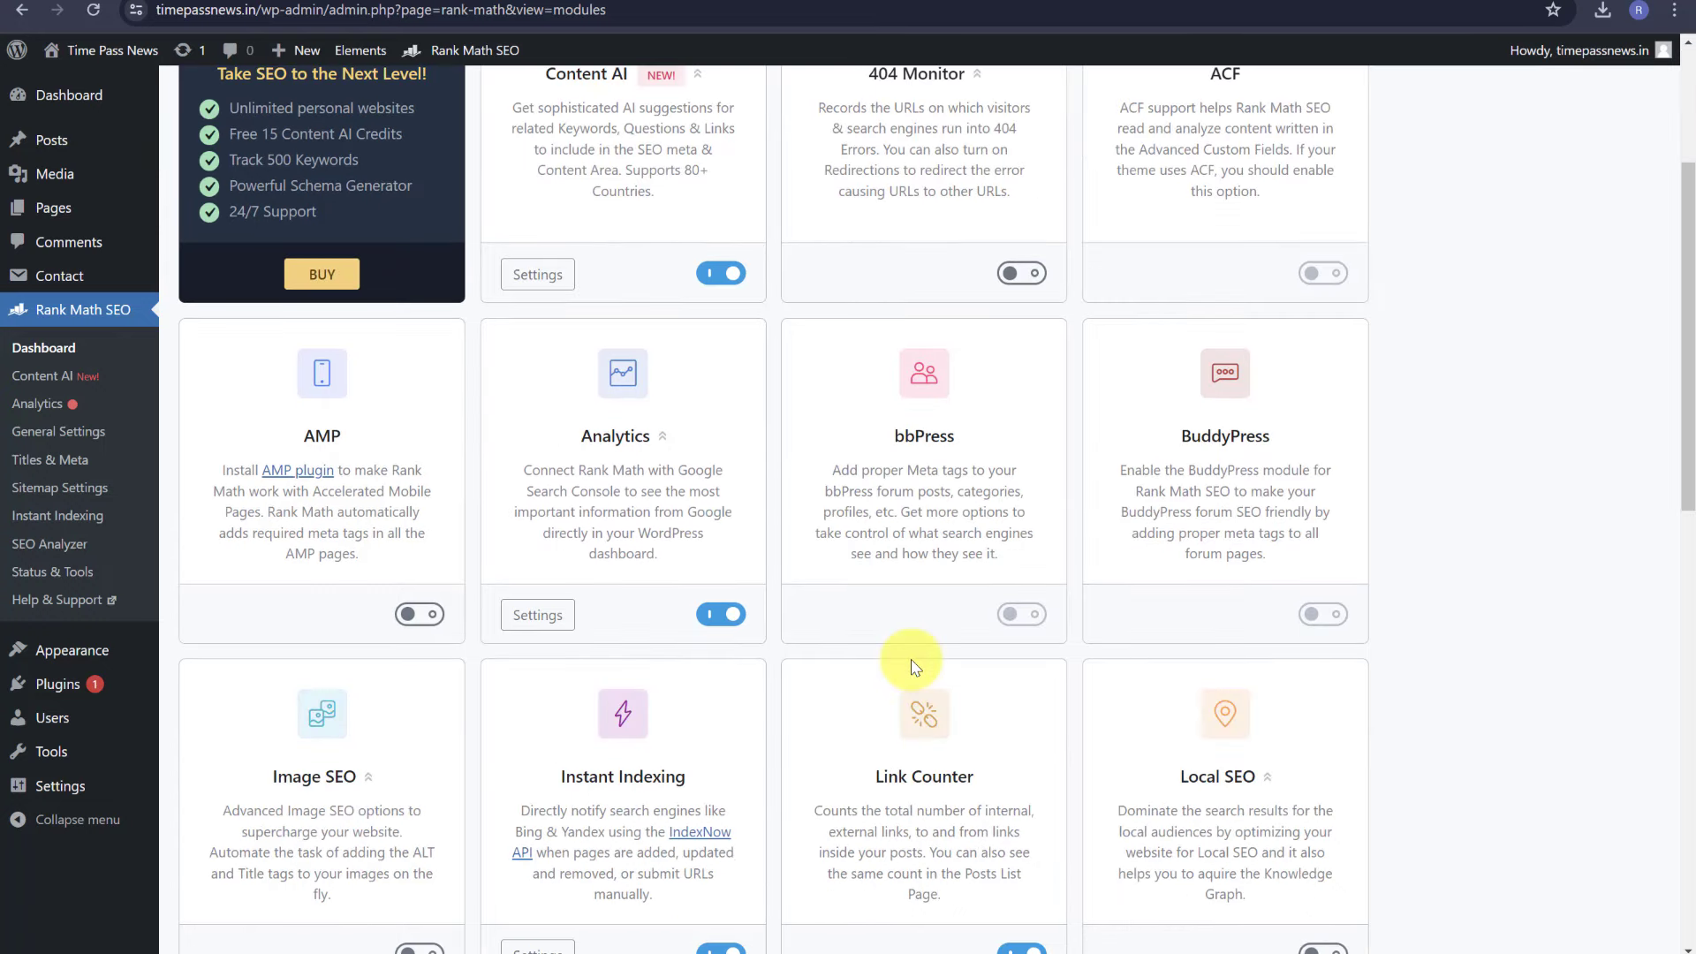
pyautogui.scroll(-6, 914, 667)
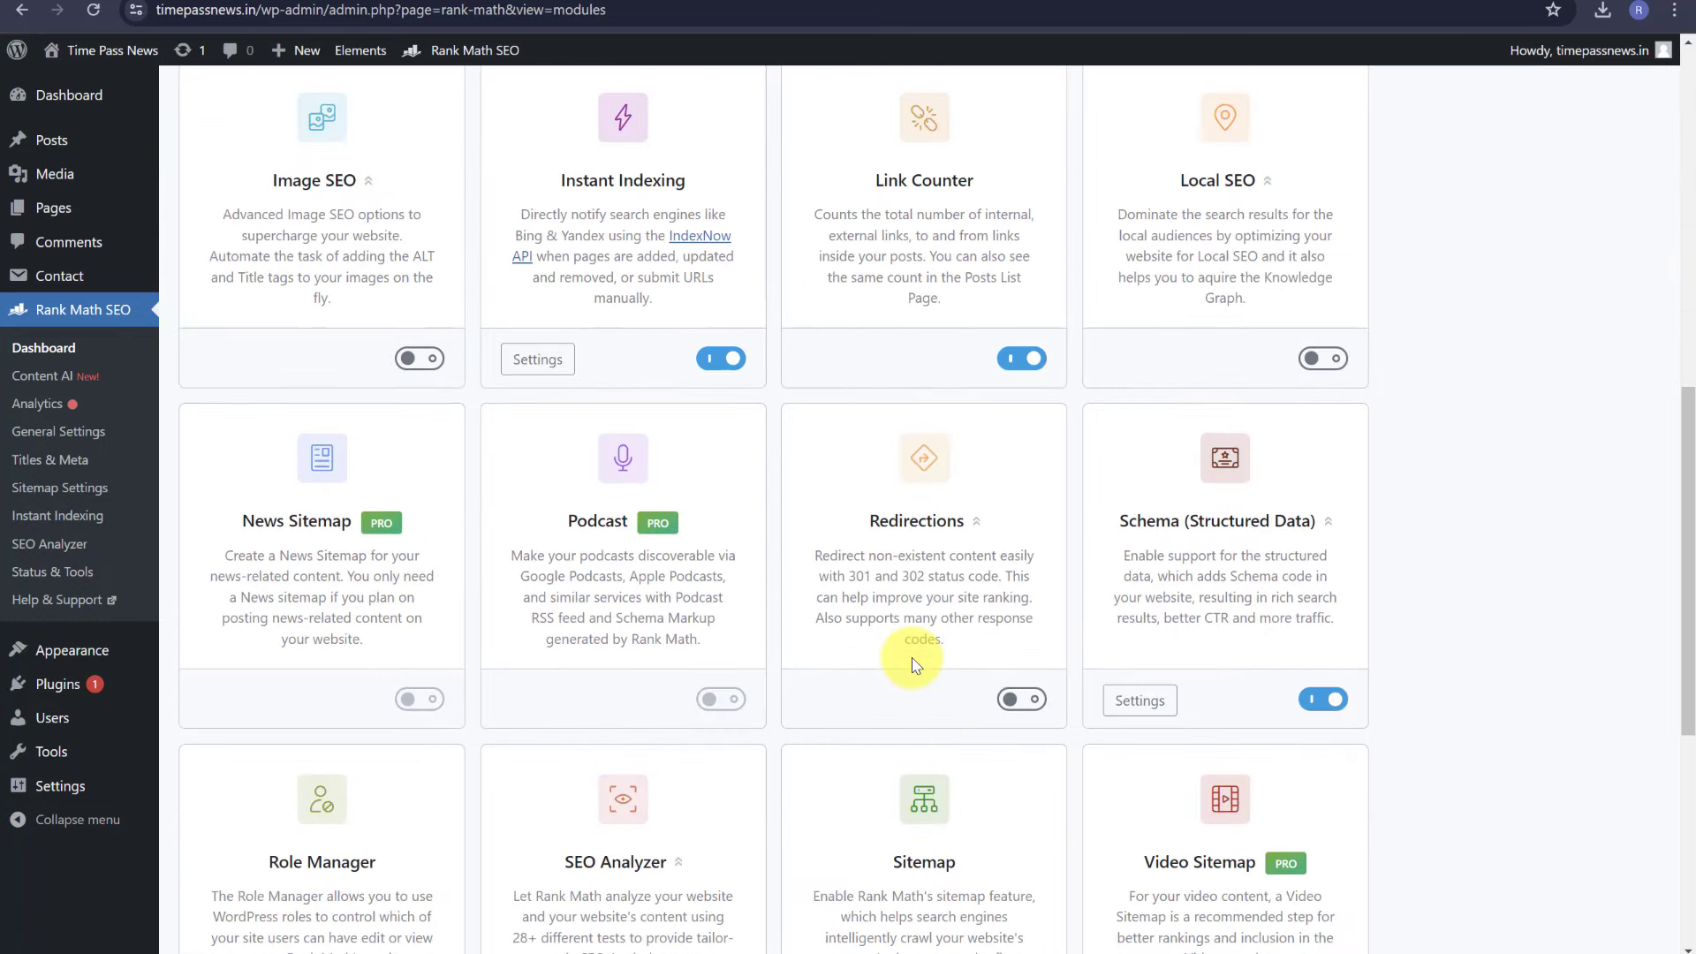
pyautogui.scroll(-1, 909, 658)
pyautogui.scroll(10, 909, 654)
pyautogui.moveTo(89, 665)
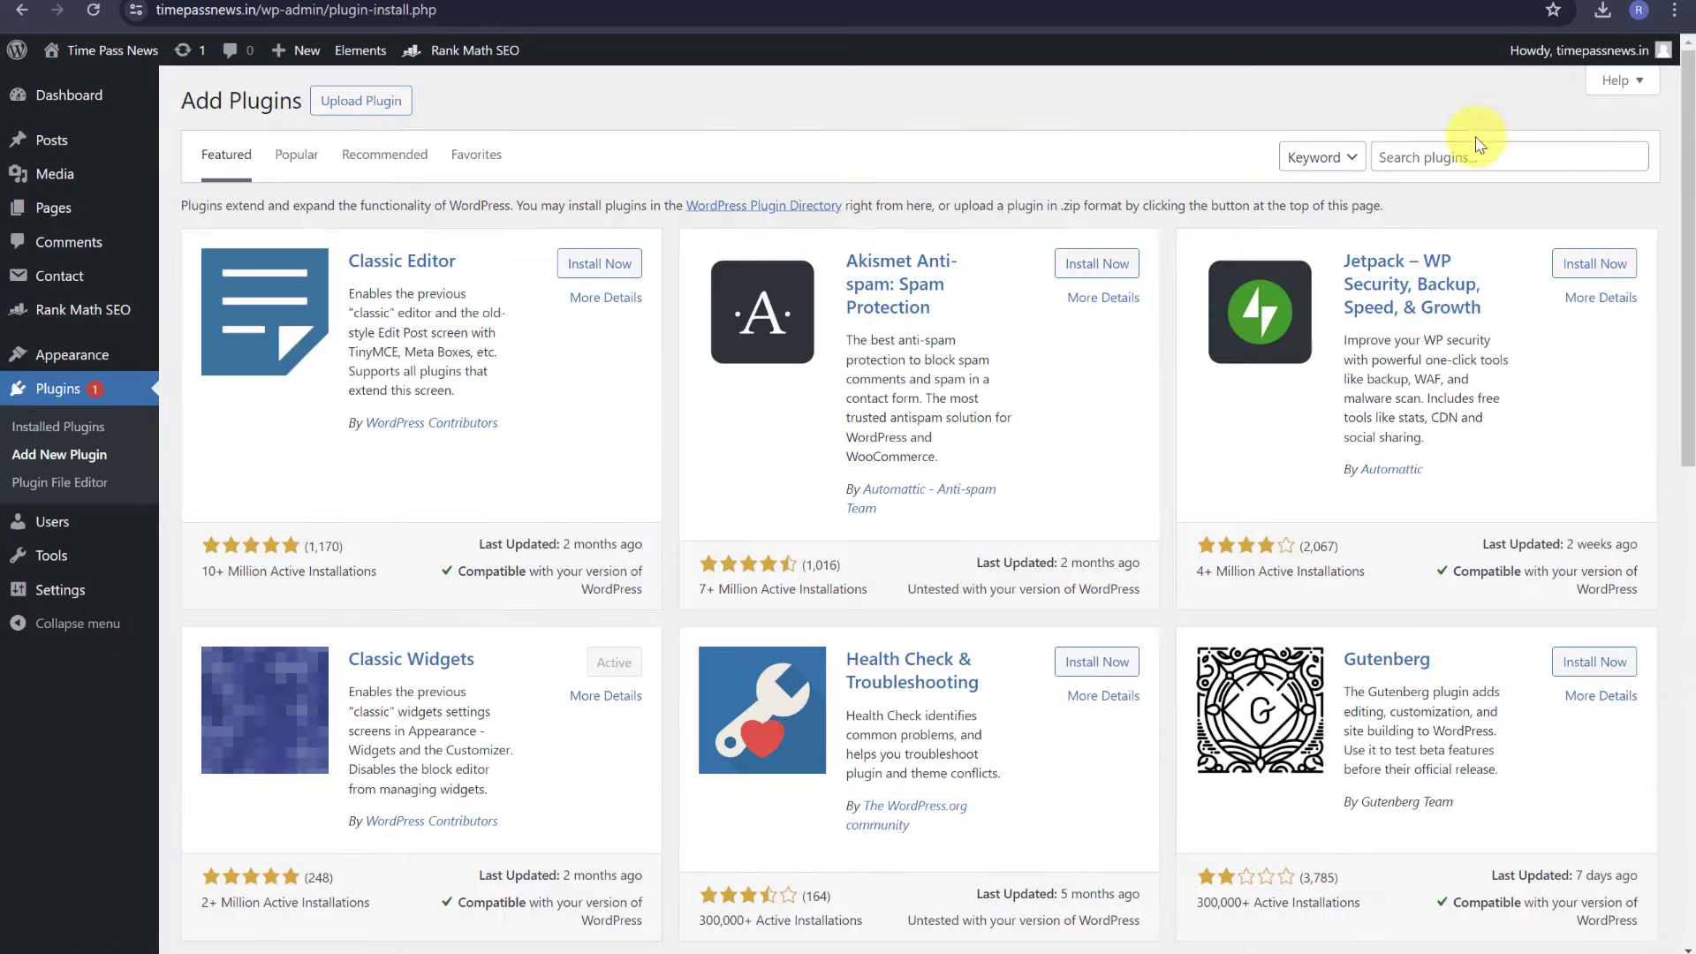
# Search 'site kit', install and activate Site Kit by Google, then reload the page.
pyautogui.click(1447, 154)
pyautogui.write('site')
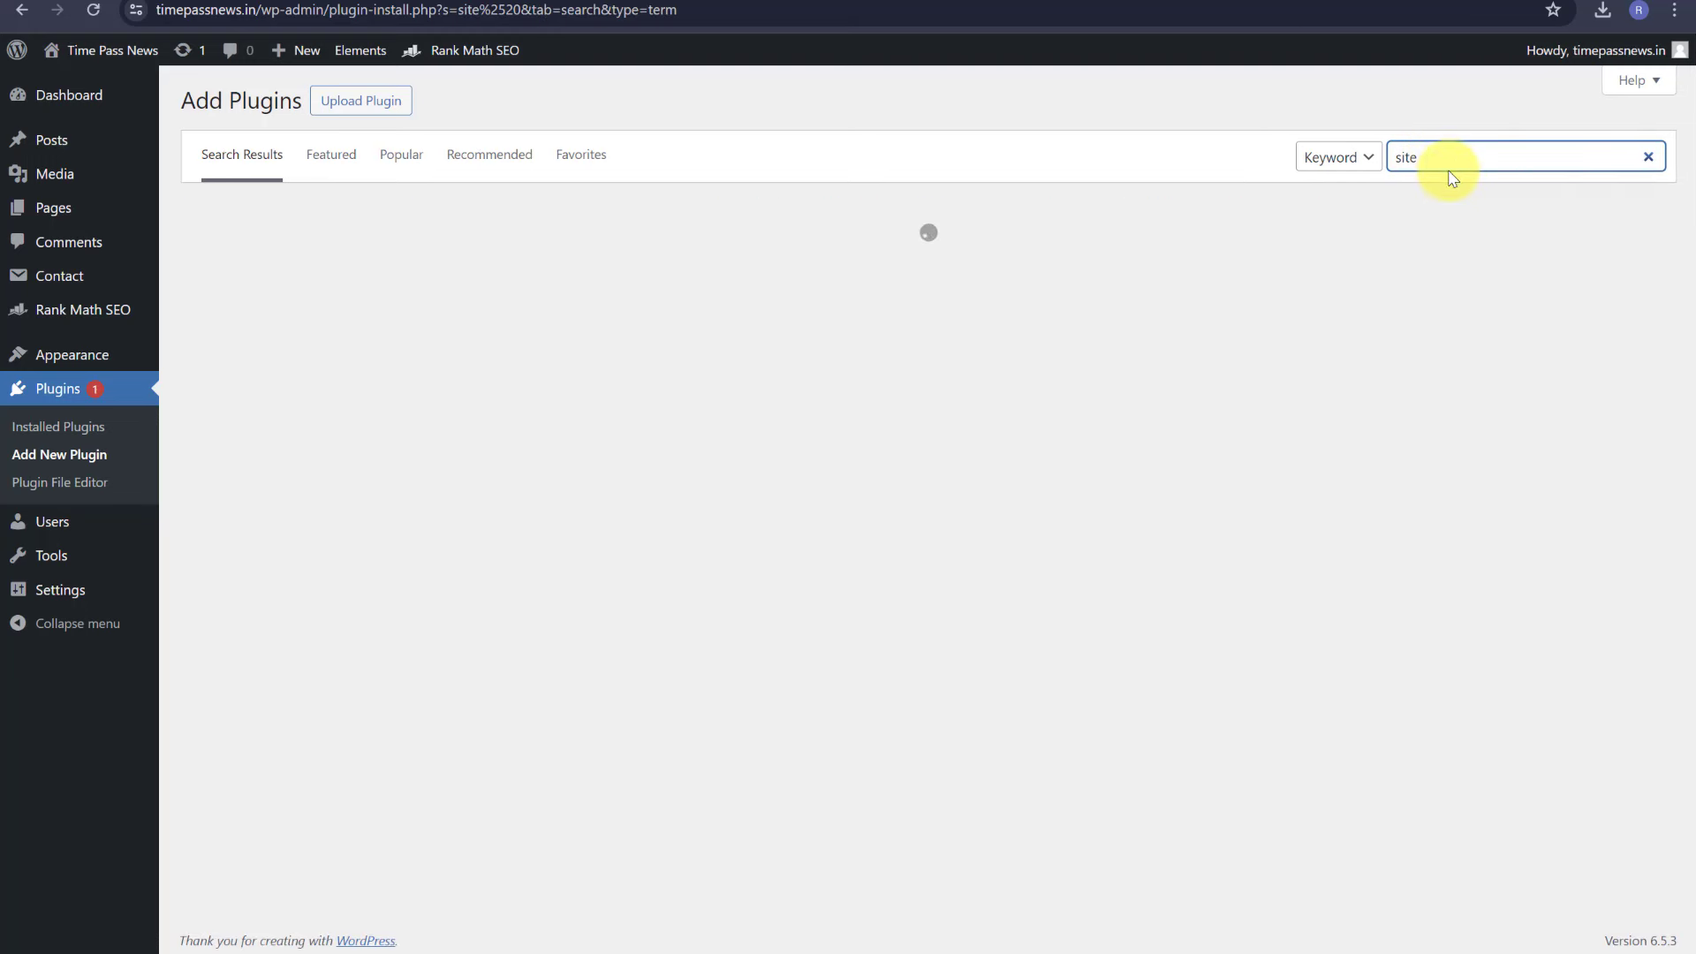
pyautogui.write(' kit')
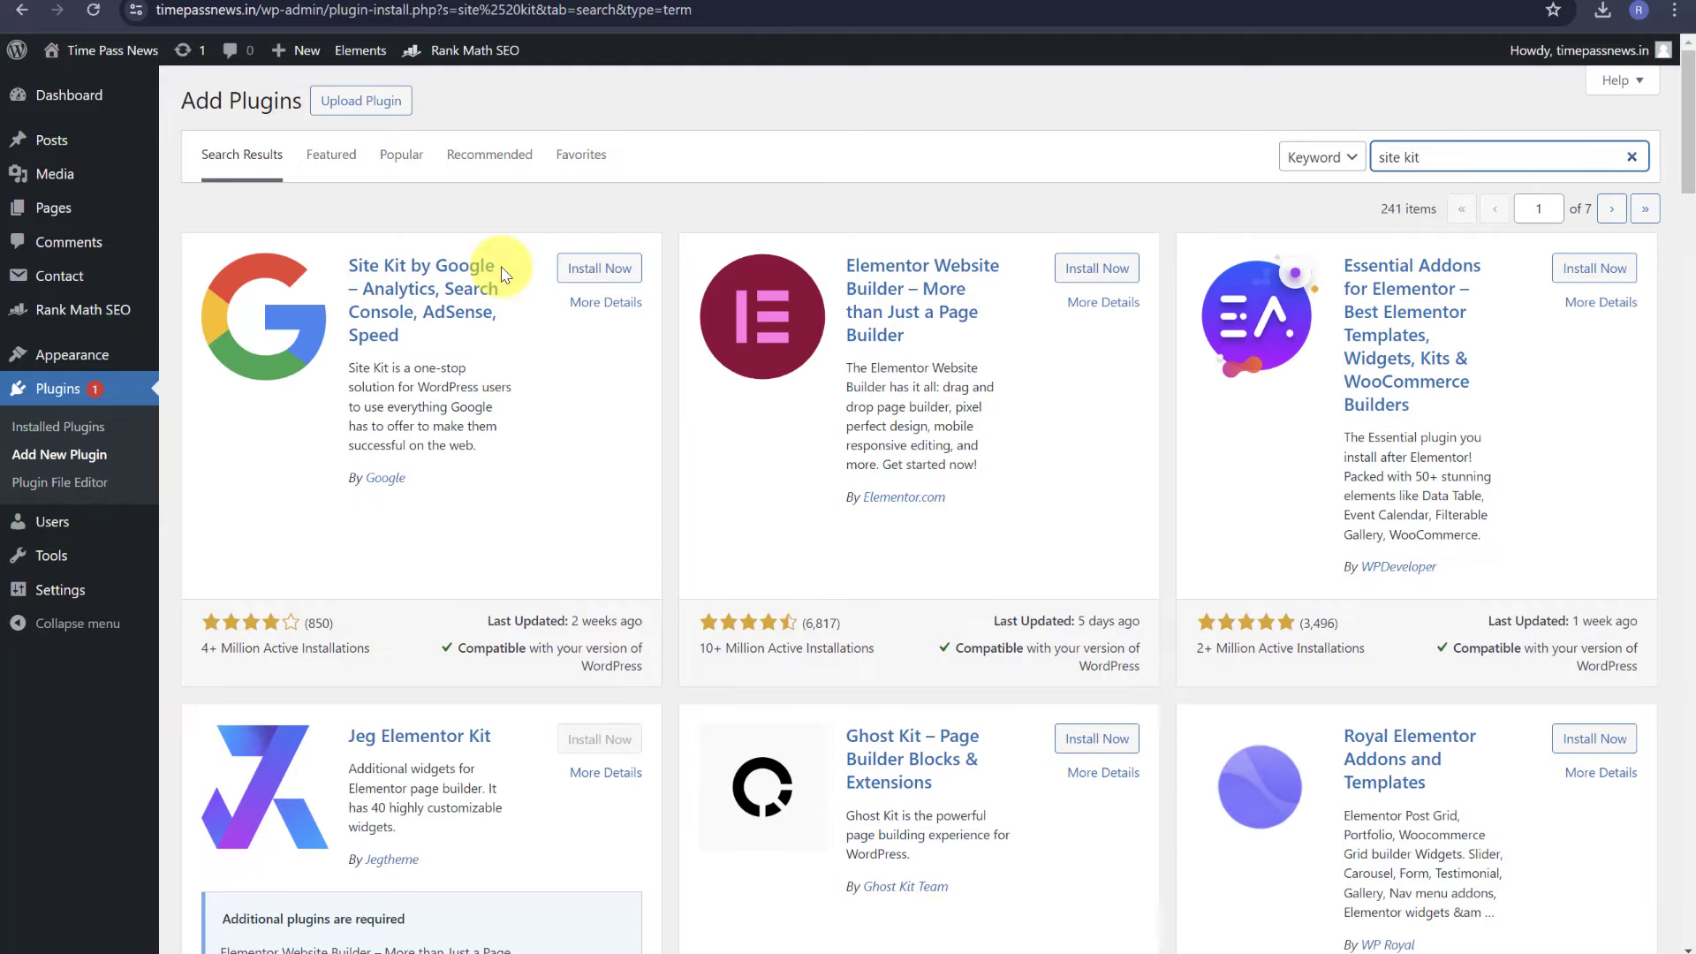
pyautogui.click(612, 267)
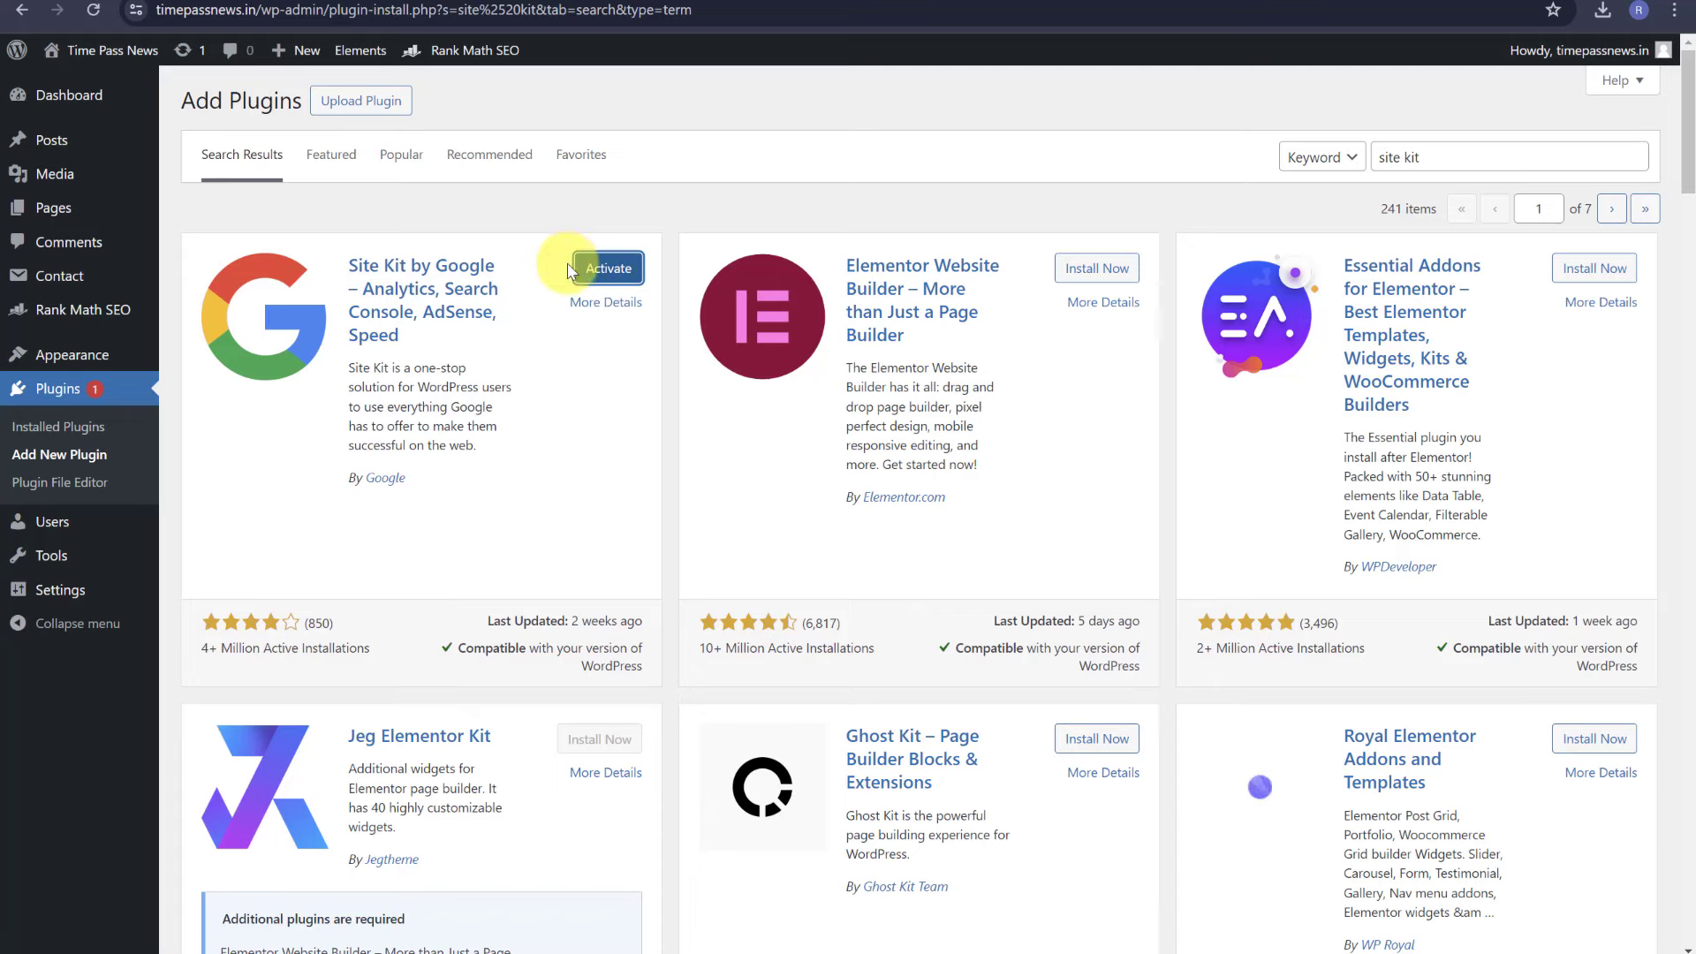
pyautogui.click(570, 269)
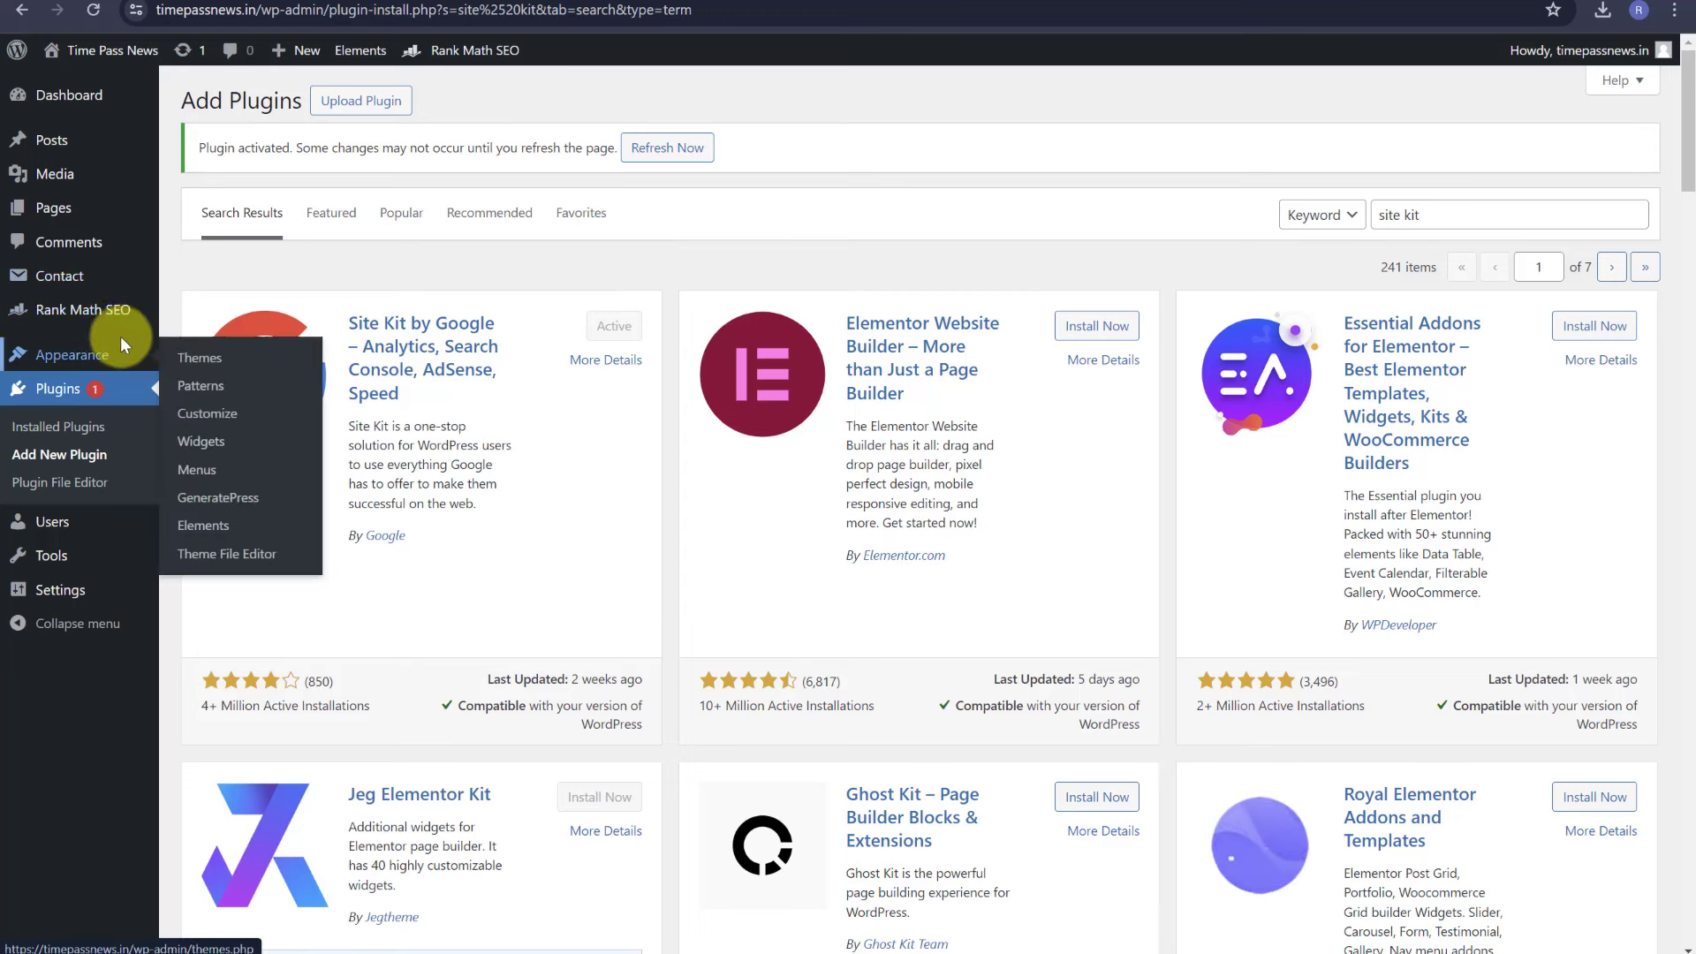
pyautogui.click(92, 12)
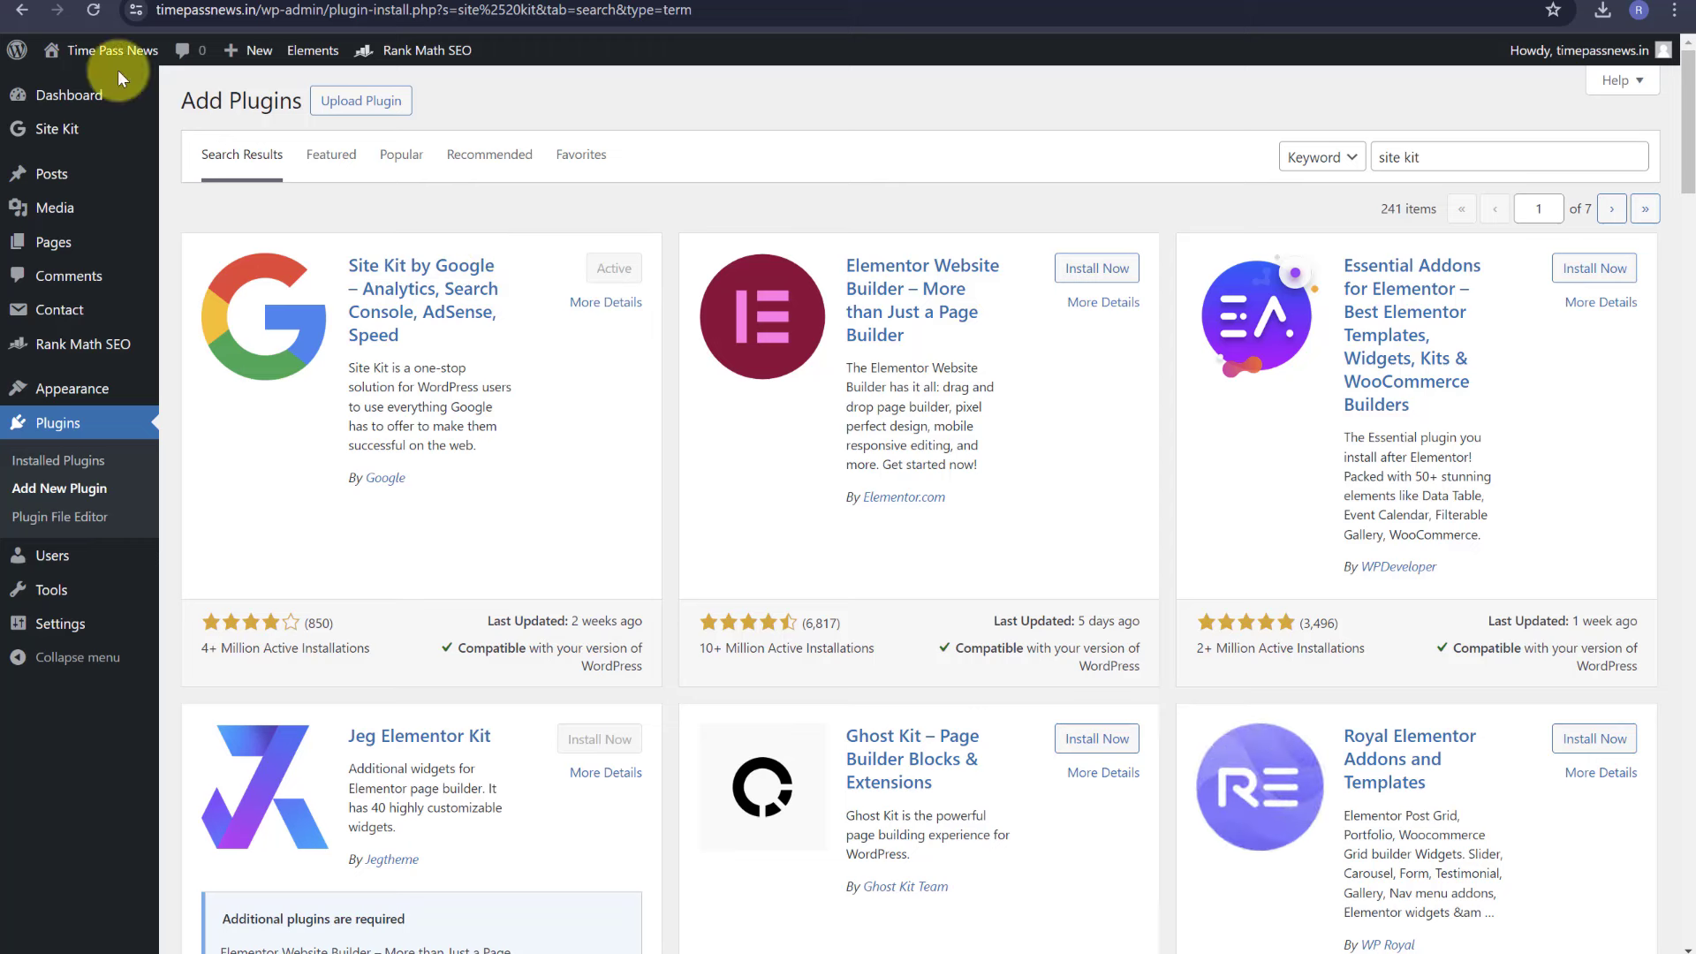
# In Site Kit setup, include Google Analytics and anonymous usage sharing, then sign in with Google.
pyautogui.moveTo(51, 139)
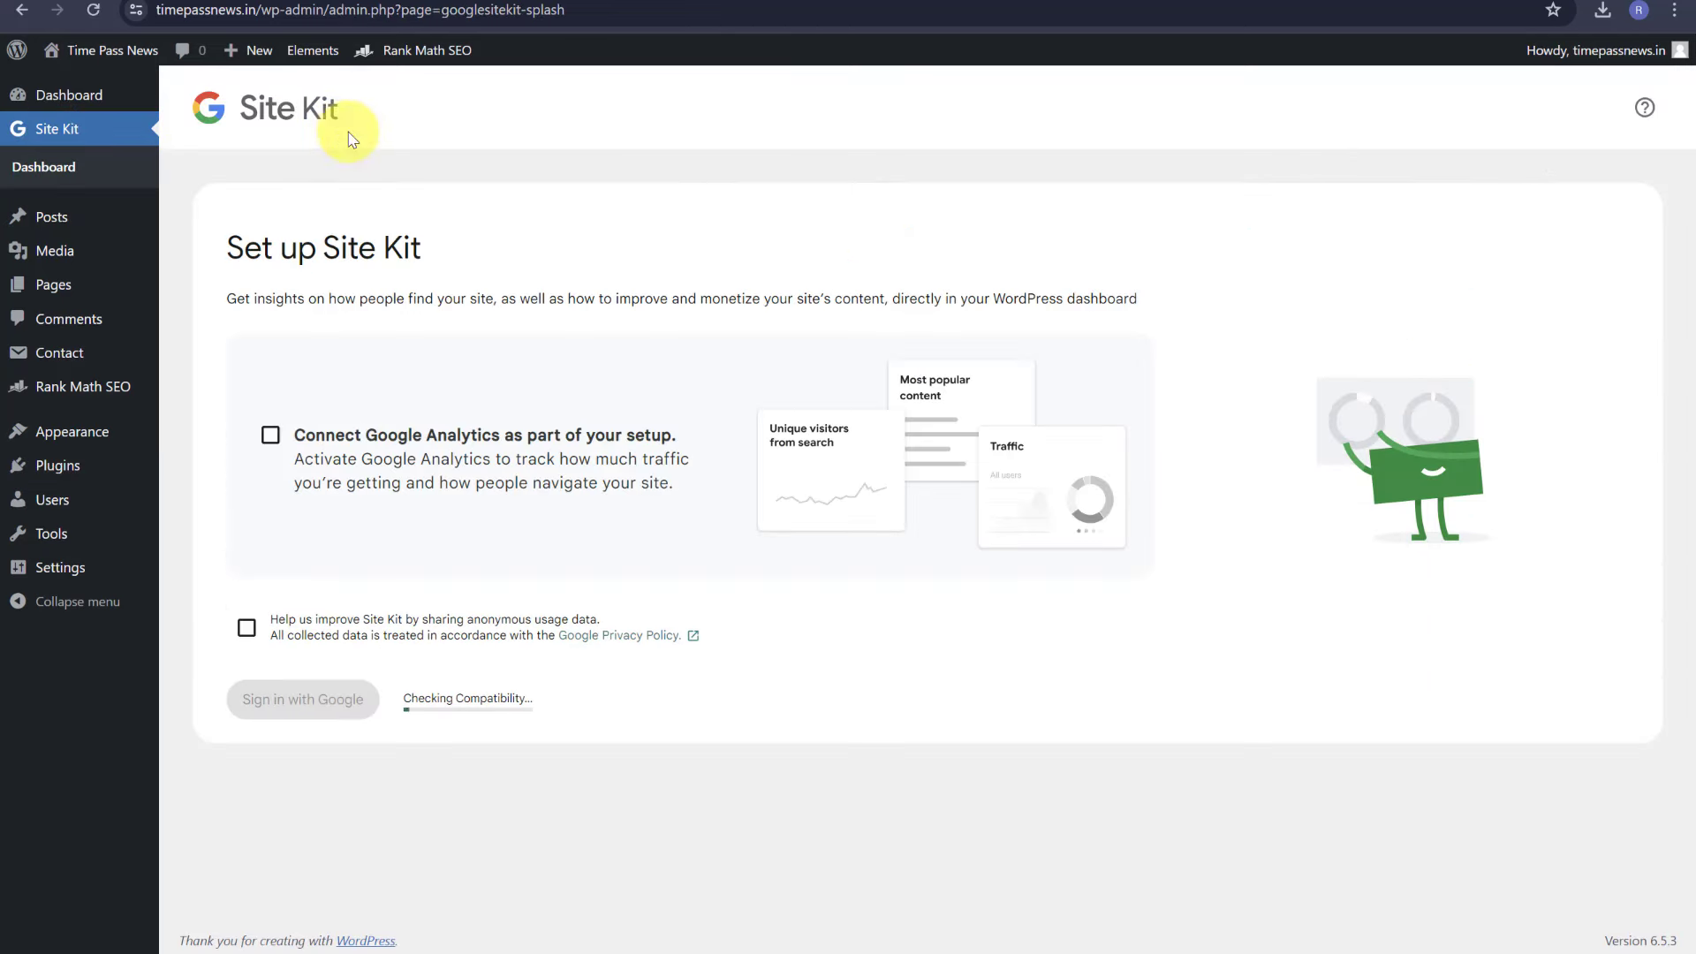
pyautogui.click(271, 434)
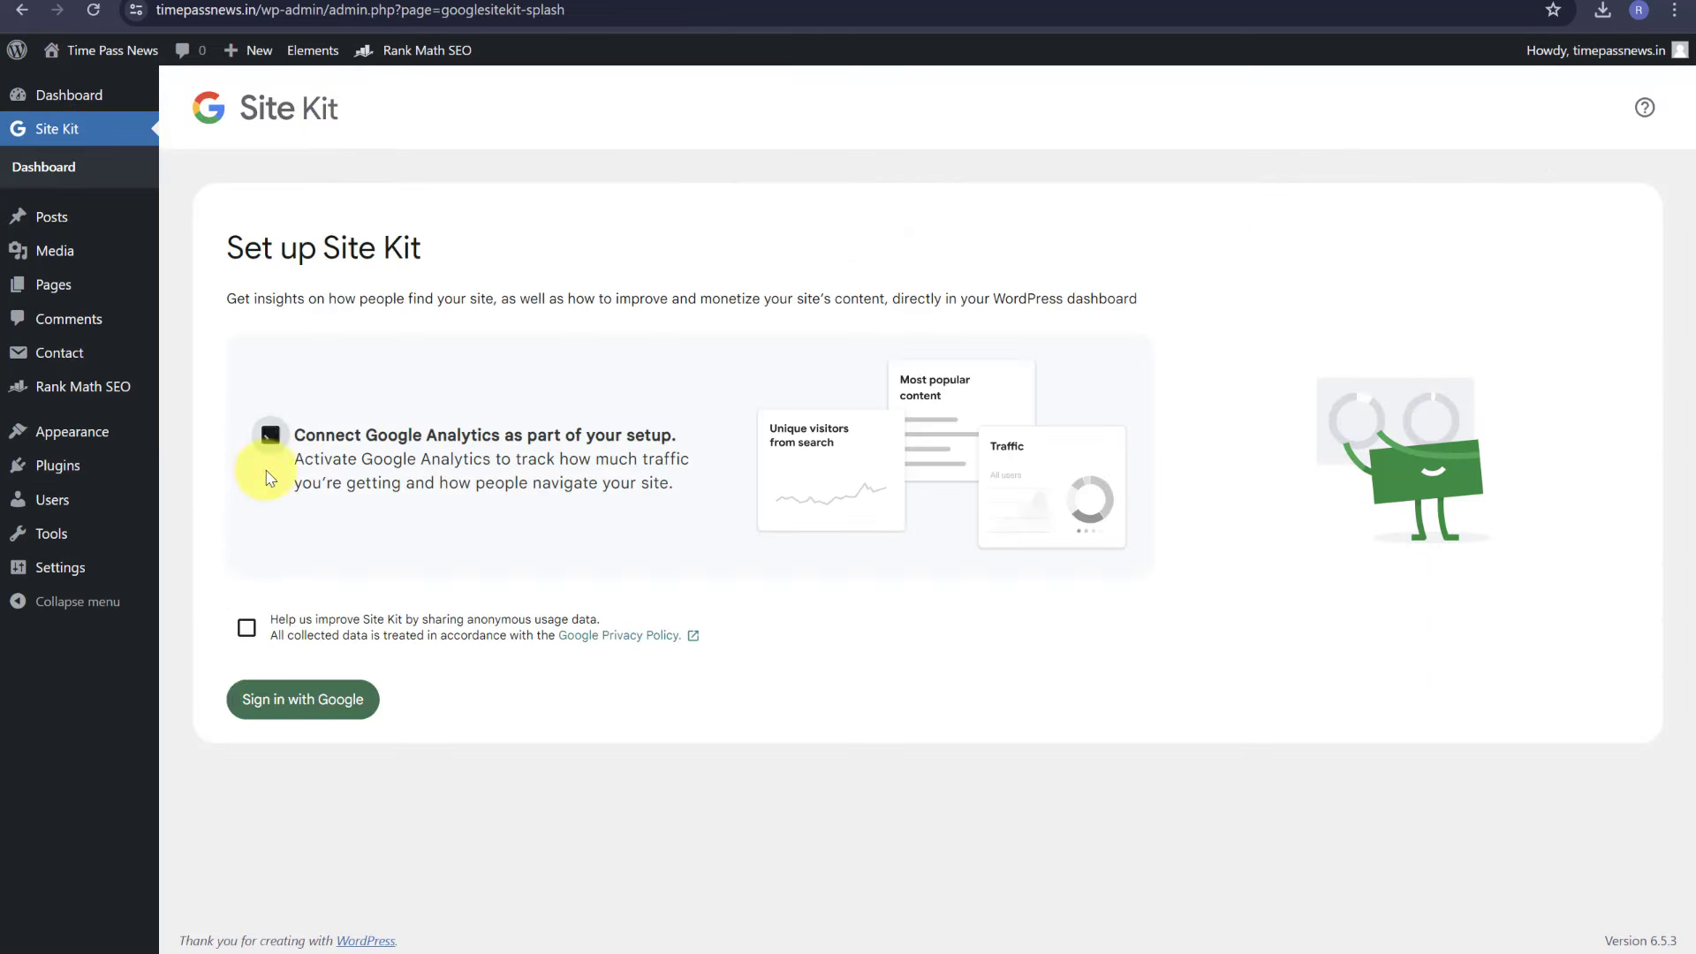
pyautogui.click(246, 627)
pyautogui.click(258, 691)
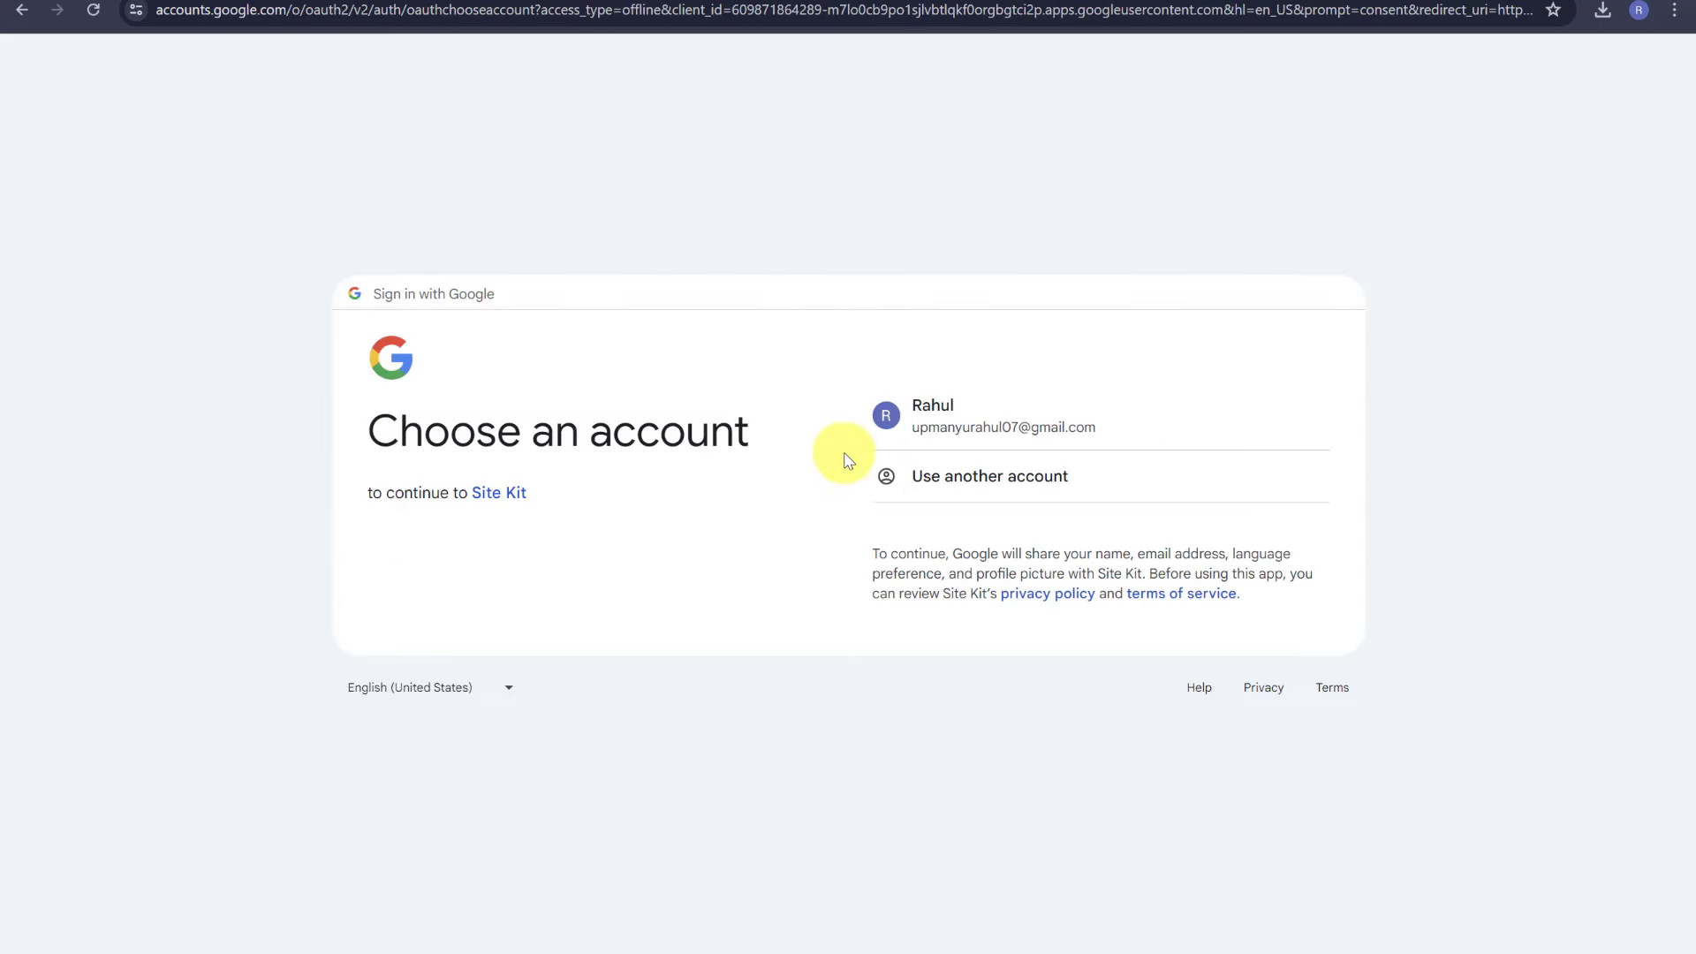
# Choose the Google account and approve both the sign-in and additional access requests.
pyautogui.click(965, 448)
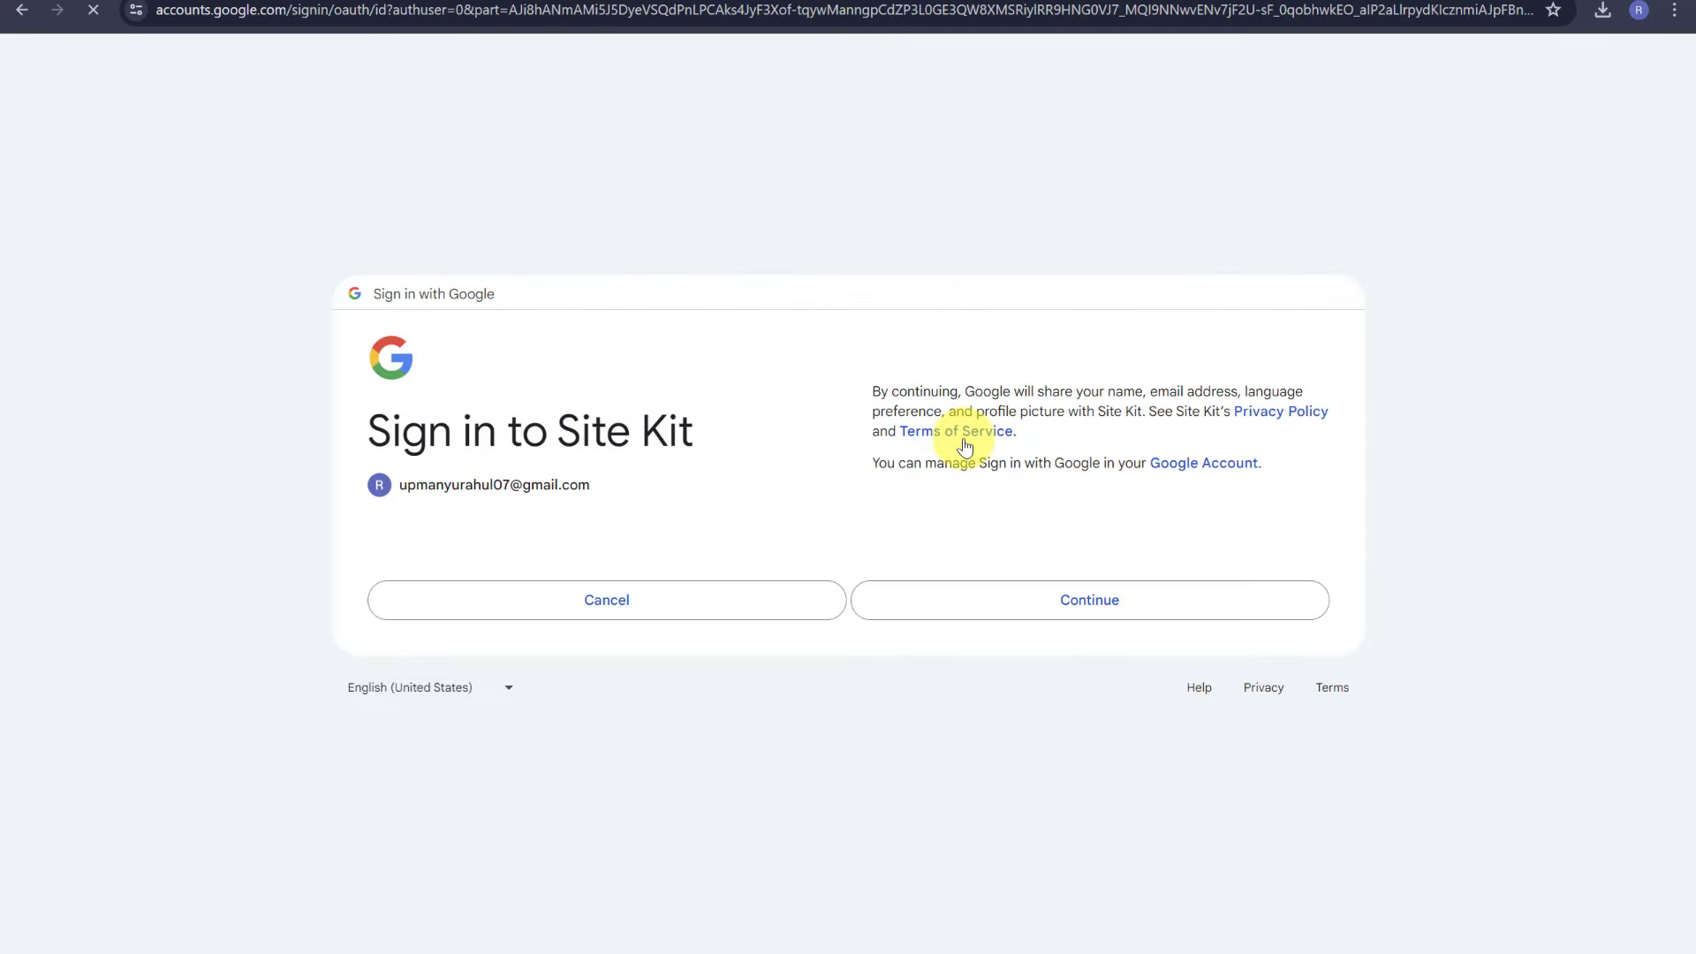
pyautogui.click(1010, 593)
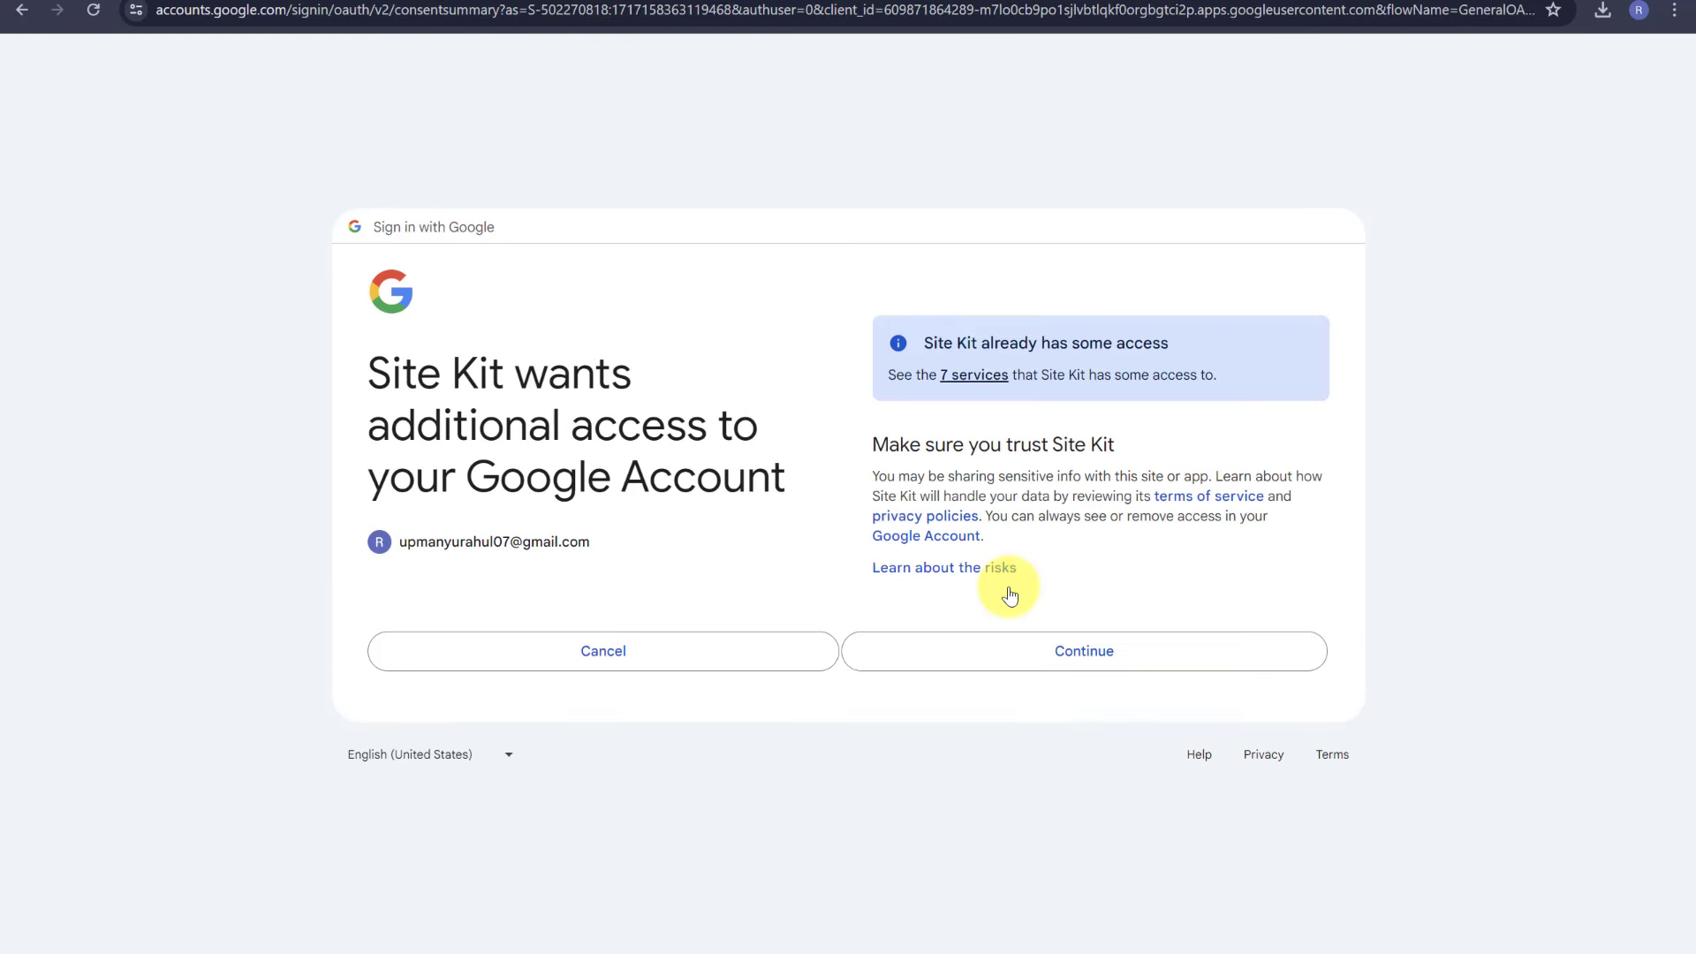
pyautogui.click(972, 652)
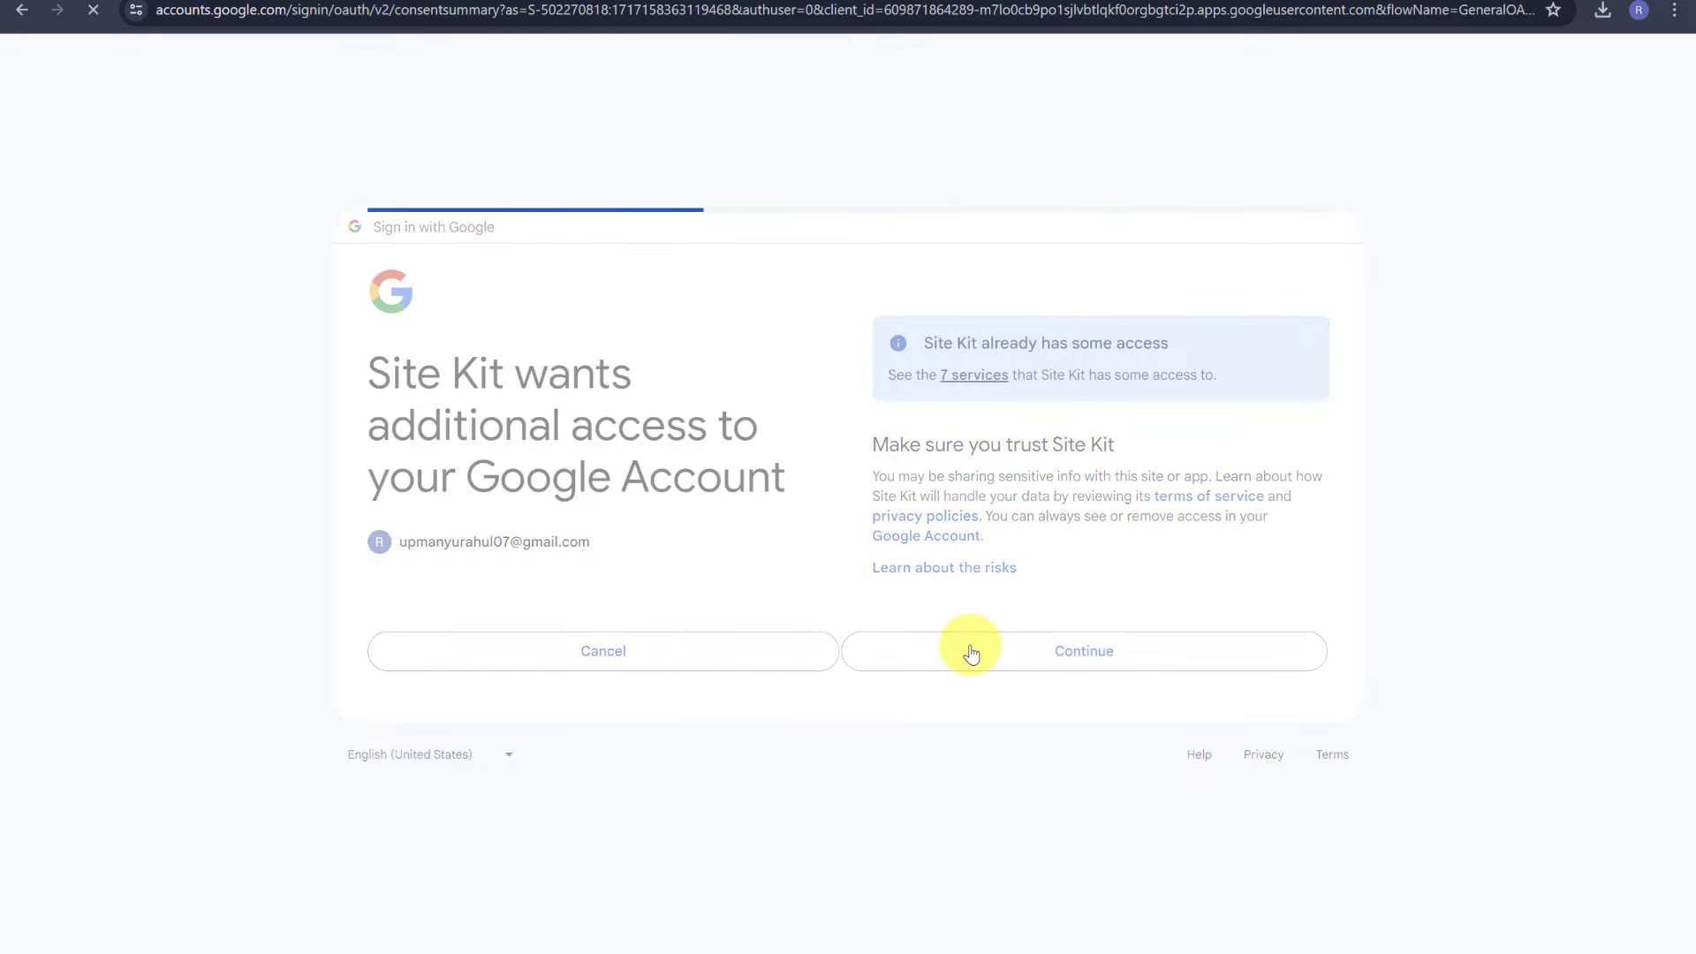
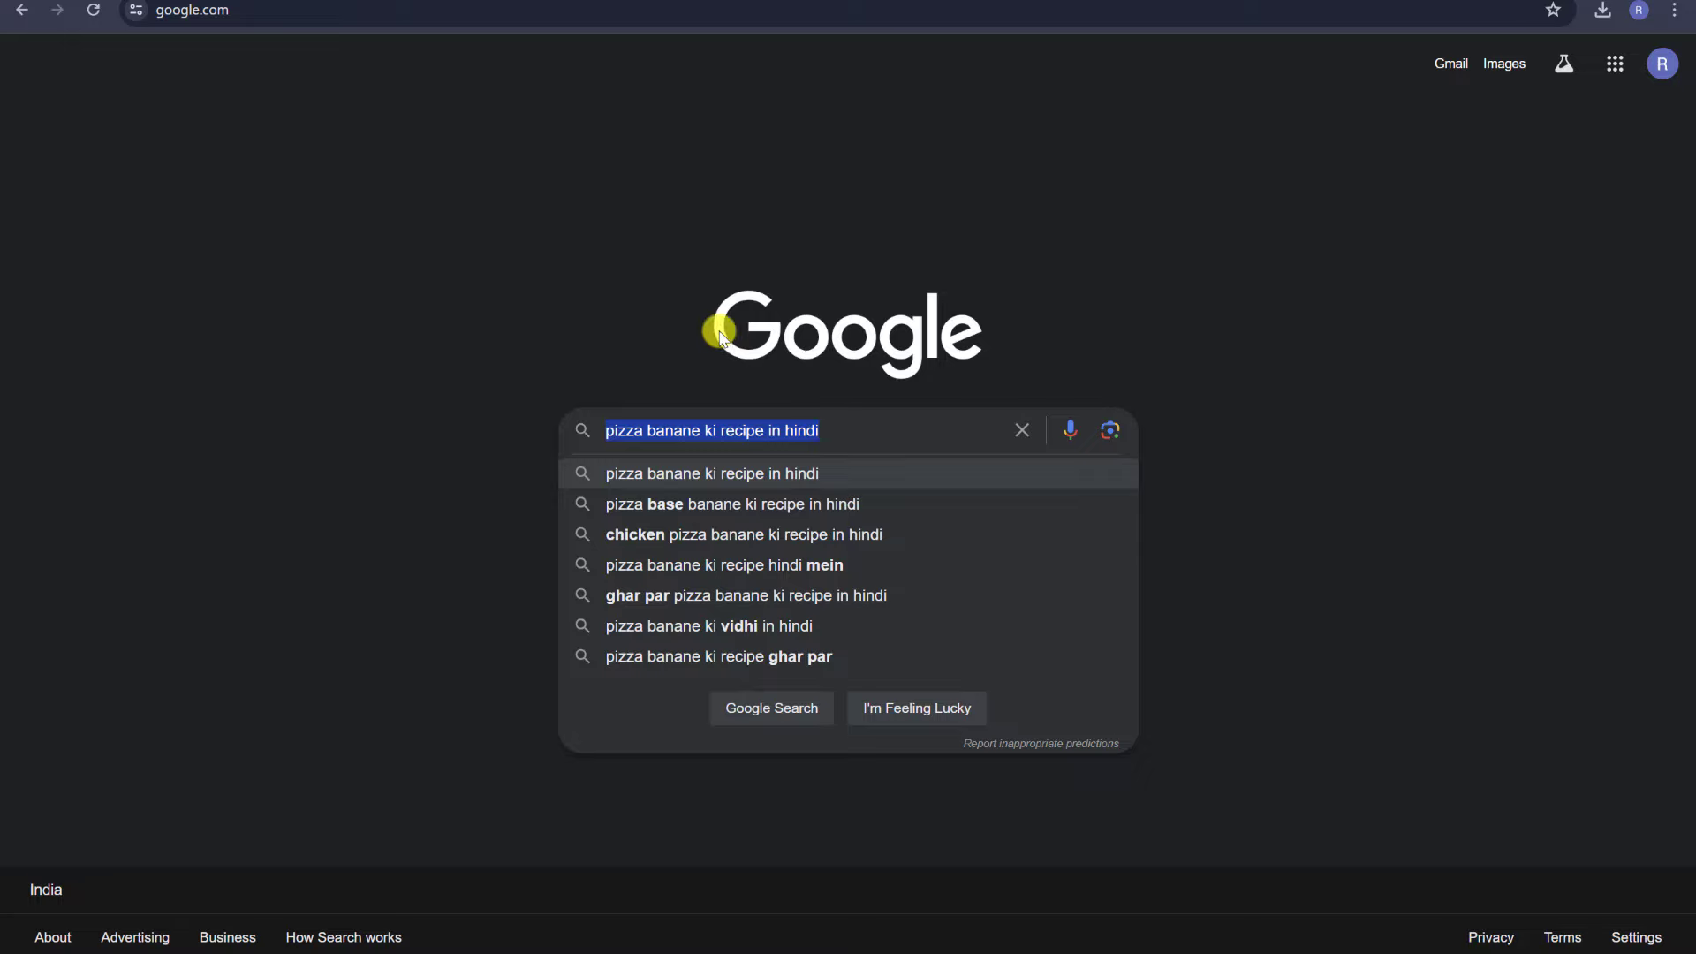
# Run the Google search for 'pizza banane ki recipe in hindi' and scroll through the video and website results.
pyautogui.press('Return')
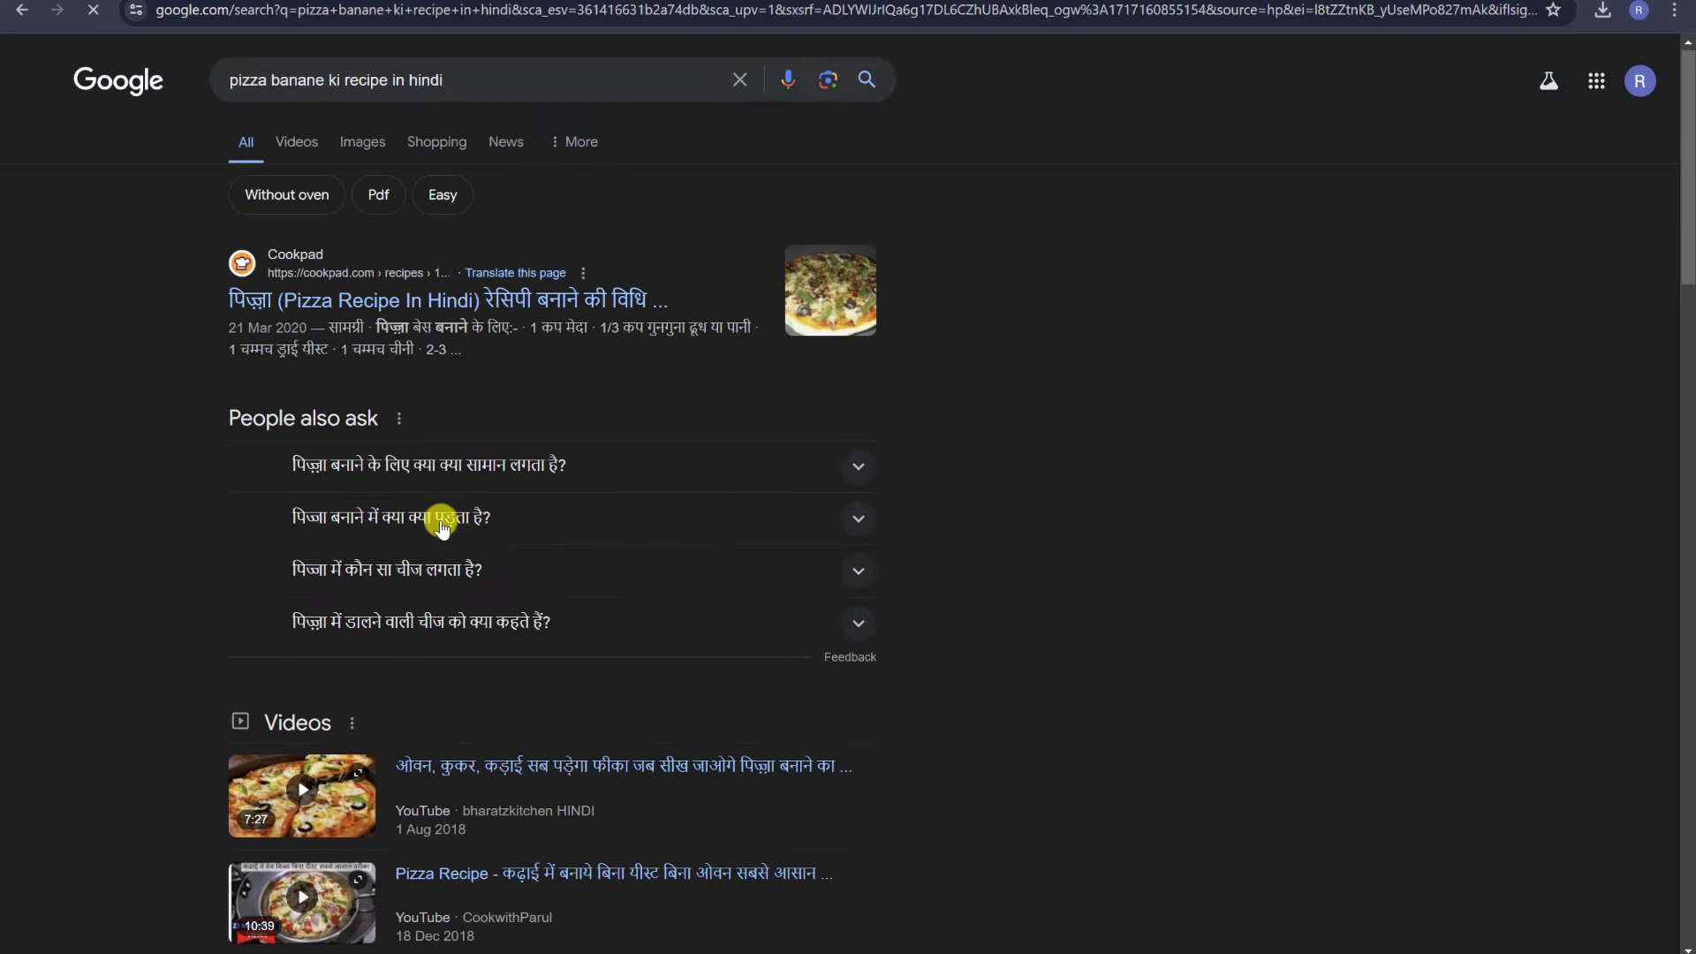
pyautogui.scroll(-1, 415, 601)
pyautogui.scroll(-3, 406, 795)
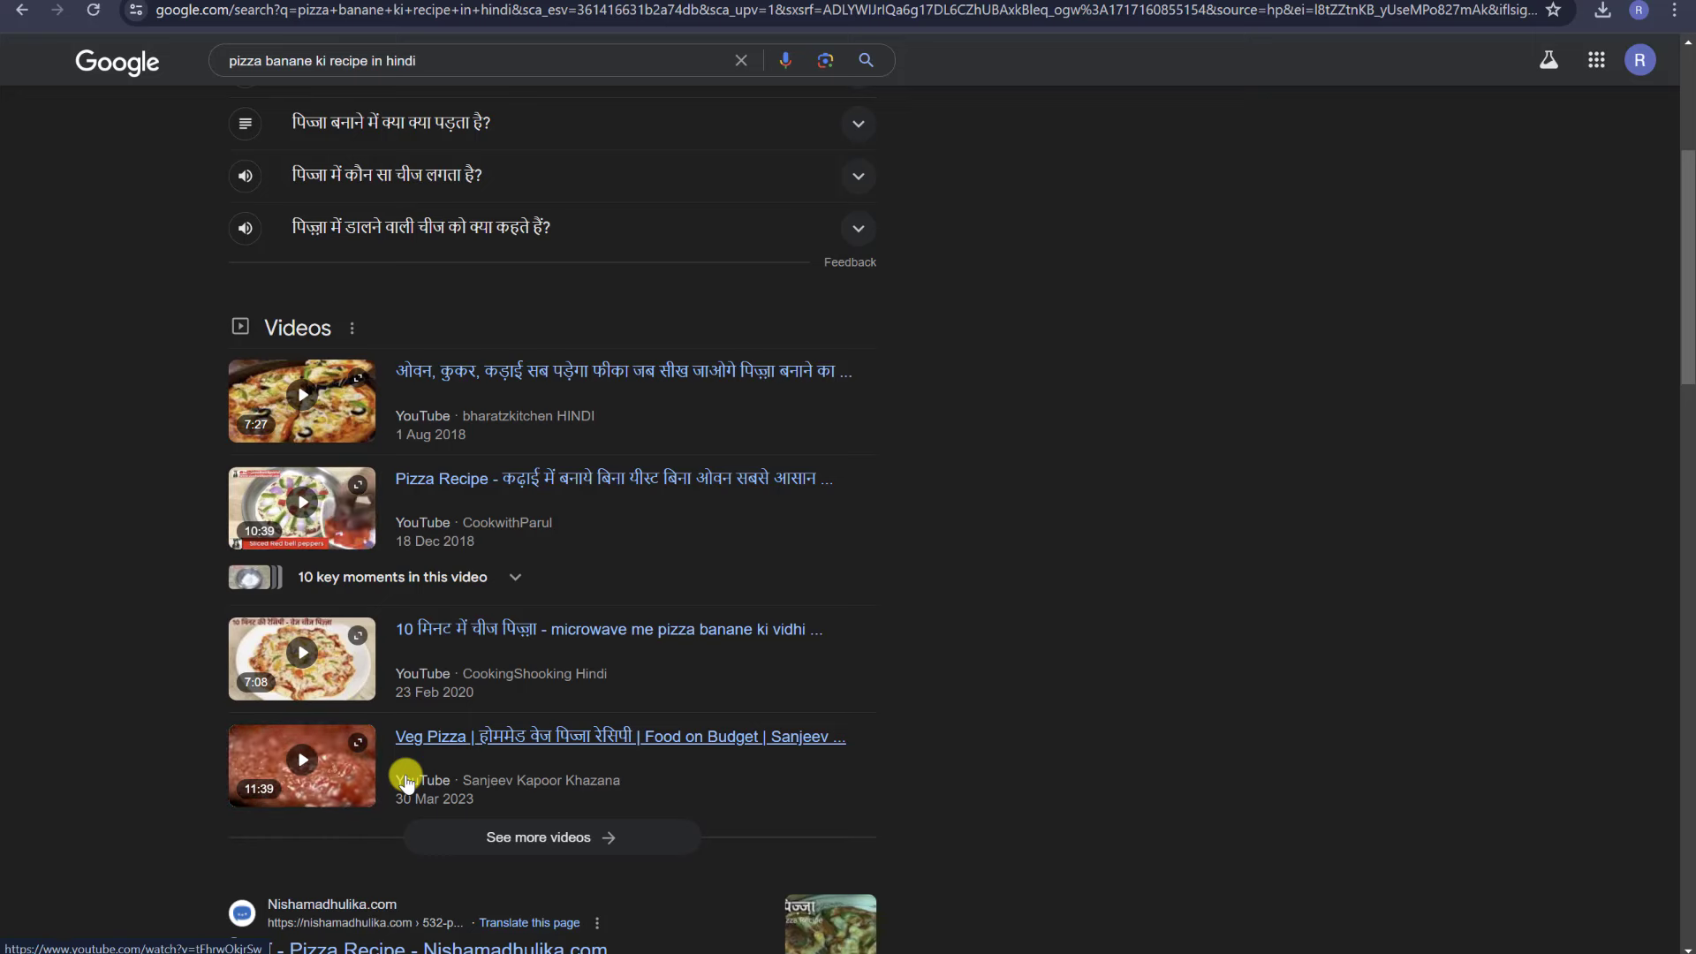
pyautogui.scroll(-4, 809, 698)
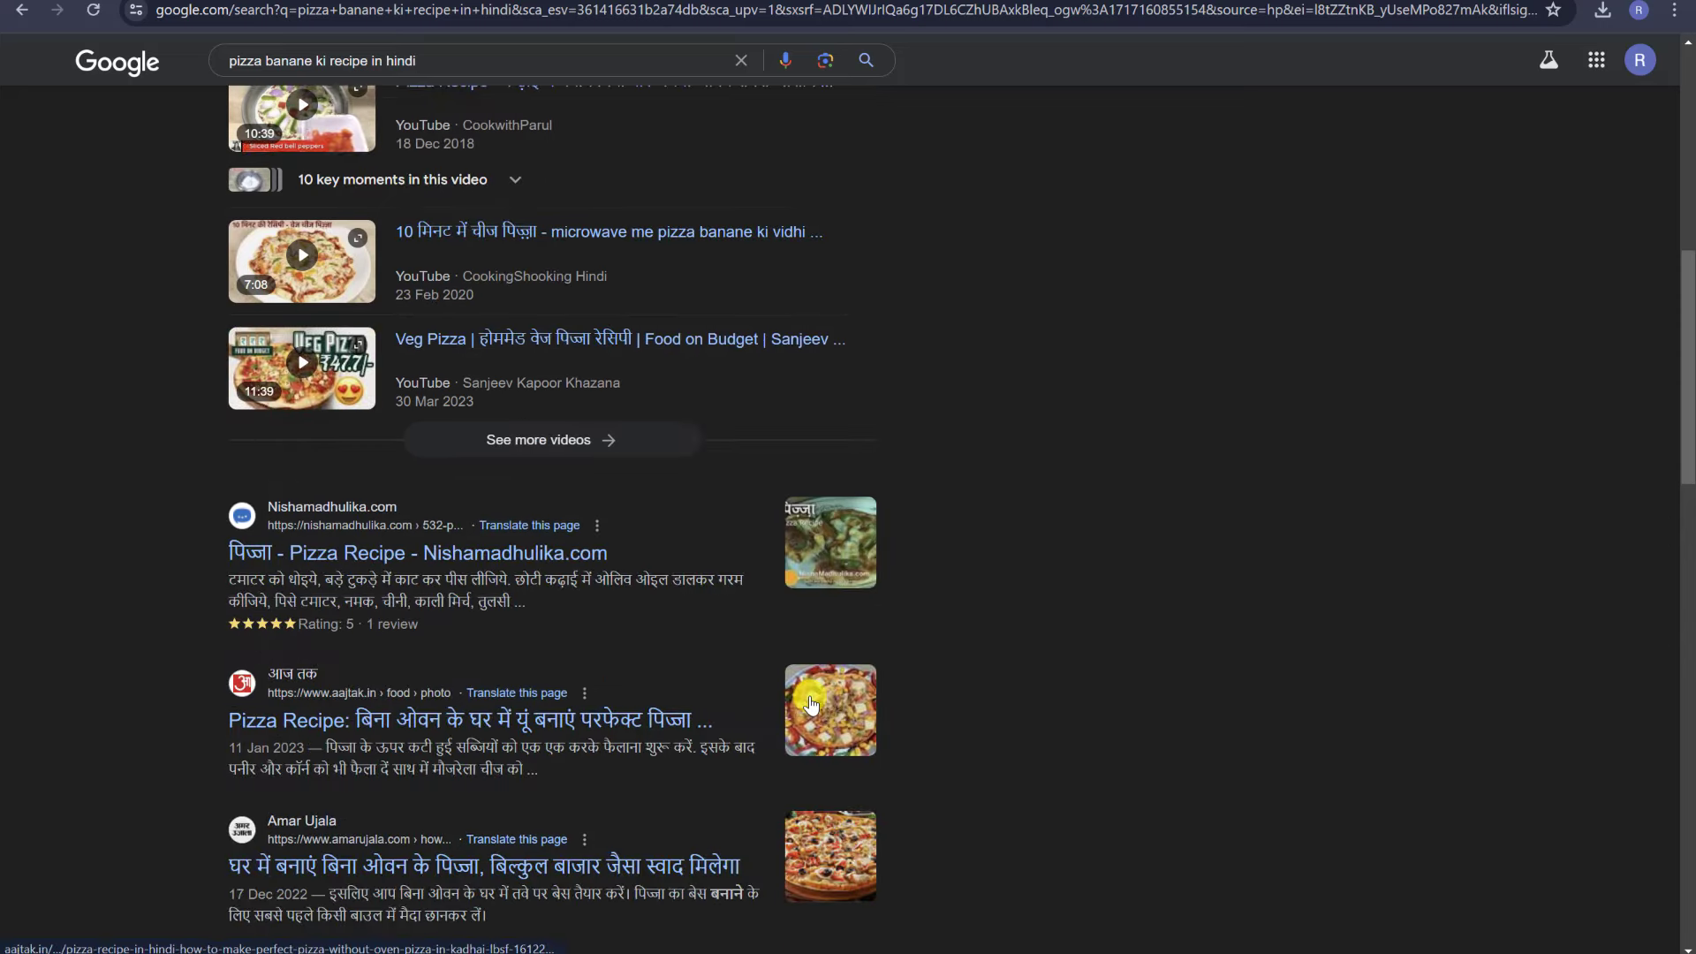
pyautogui.scroll(-2, 784, 685)
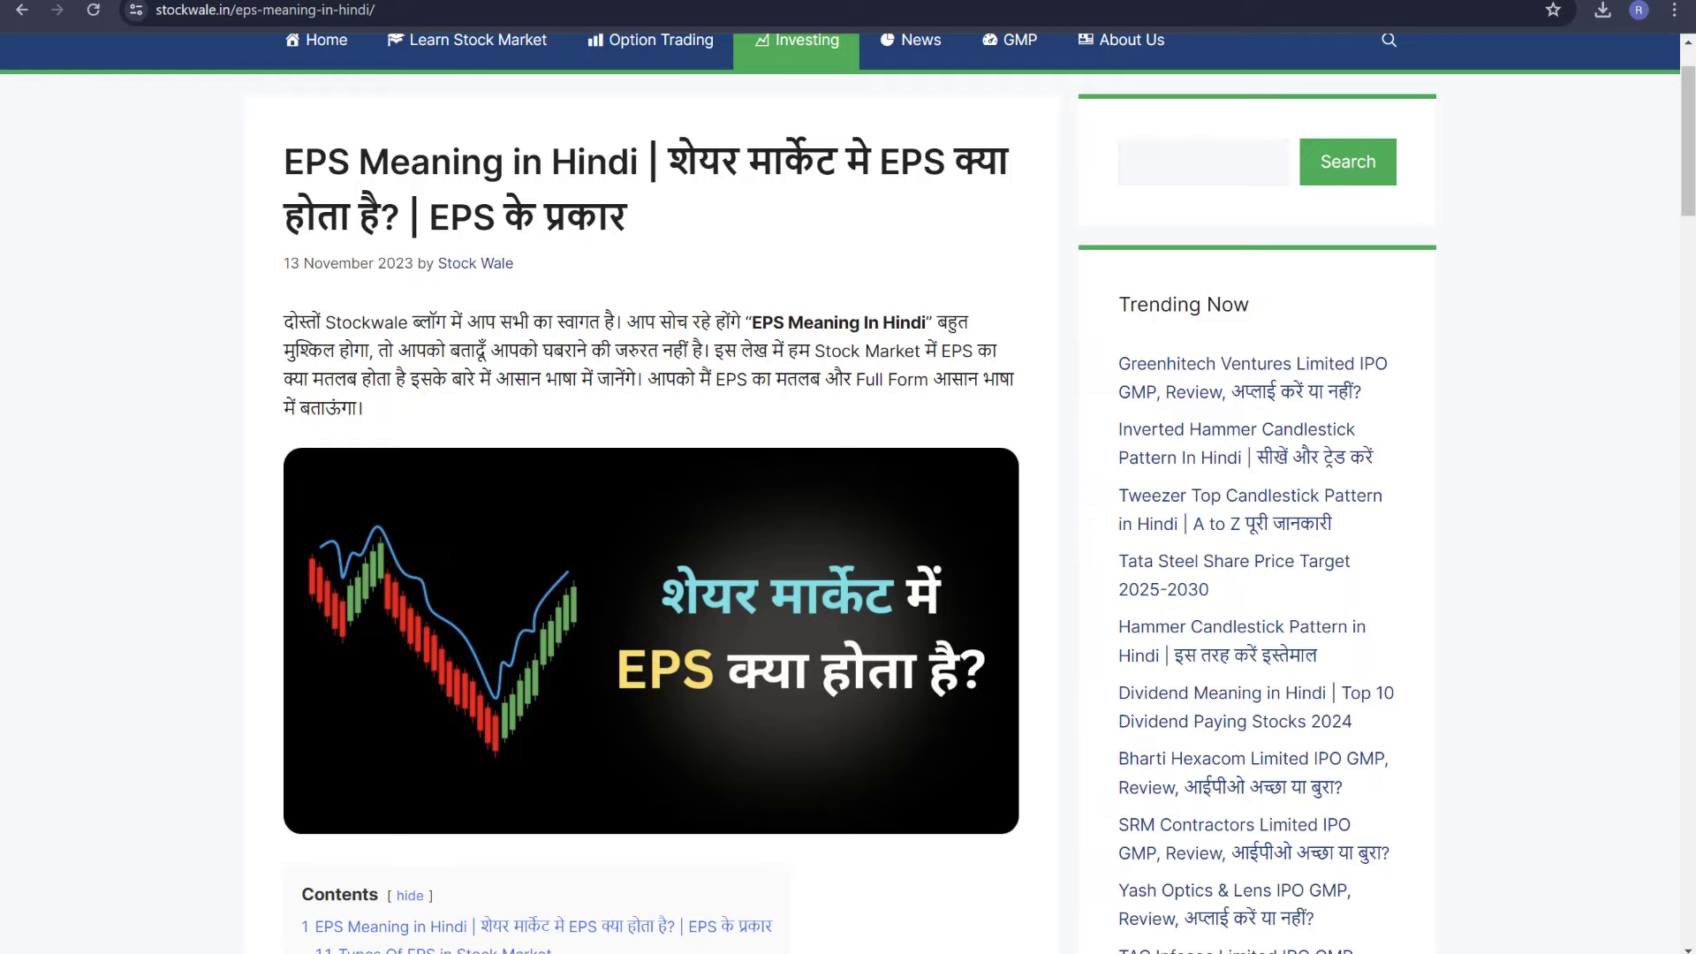
# Scroll the Stockwale EPS article, then load the autocompleted YouTube channel address in a new tab.
pyautogui.scroll(-5, 716, 437)
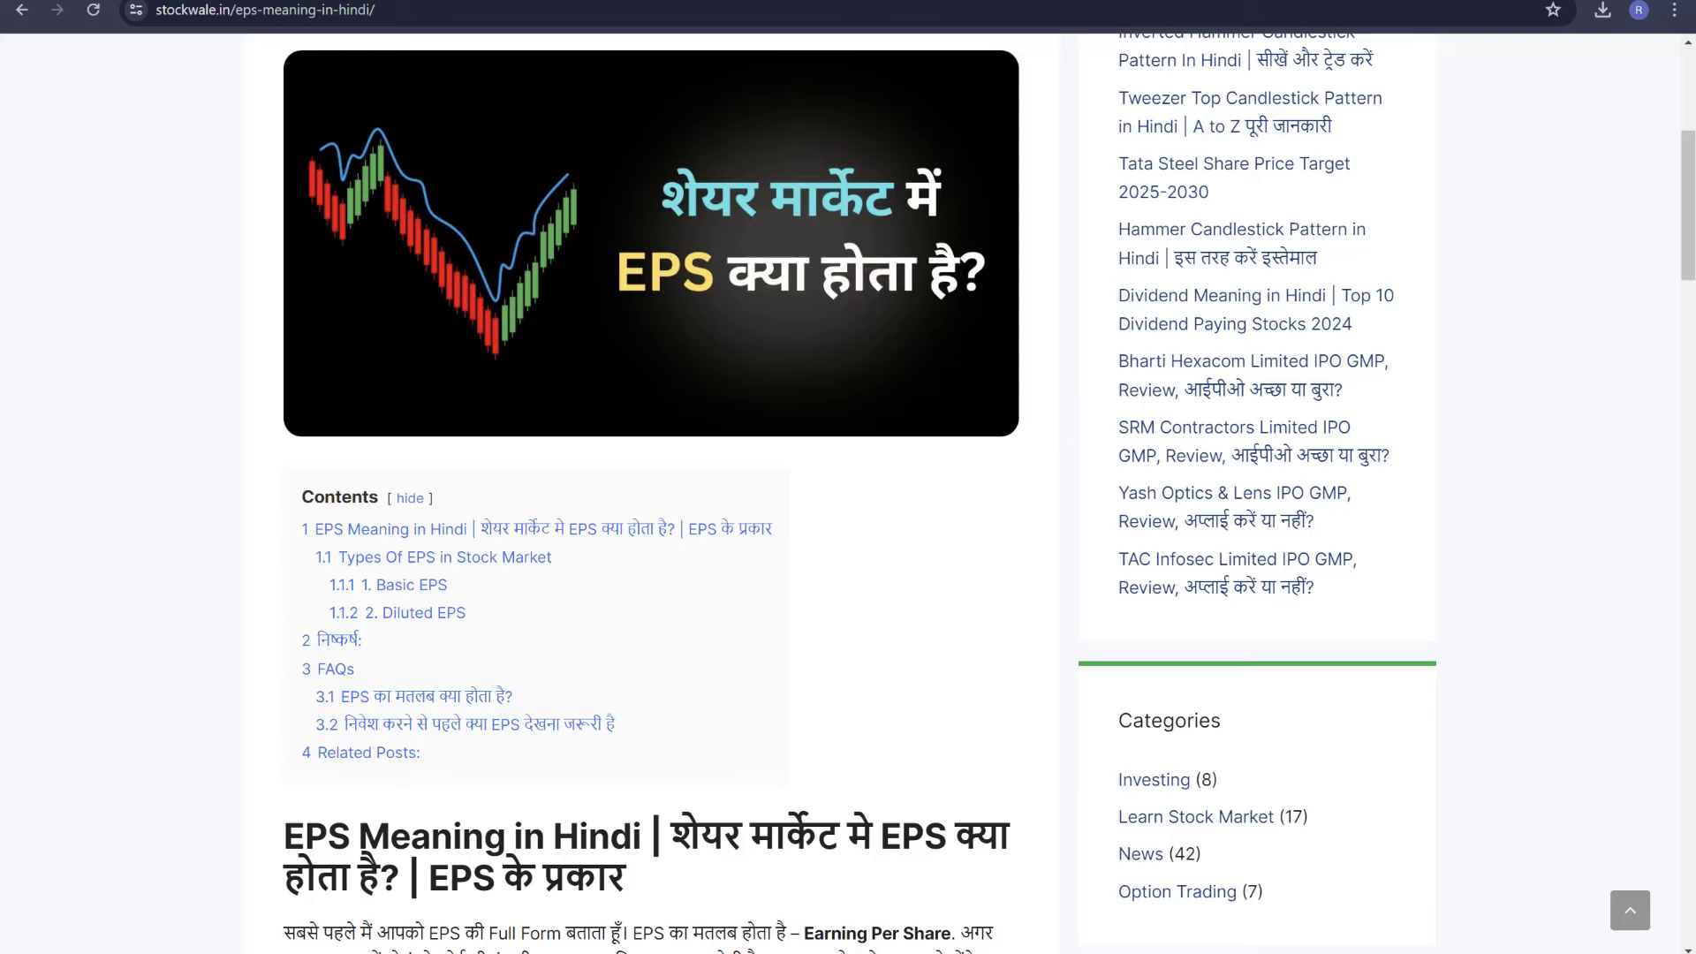
pyautogui.hotkey('ctrl', 't')
pyautogui.write('y')
pyautogui.press('Return')
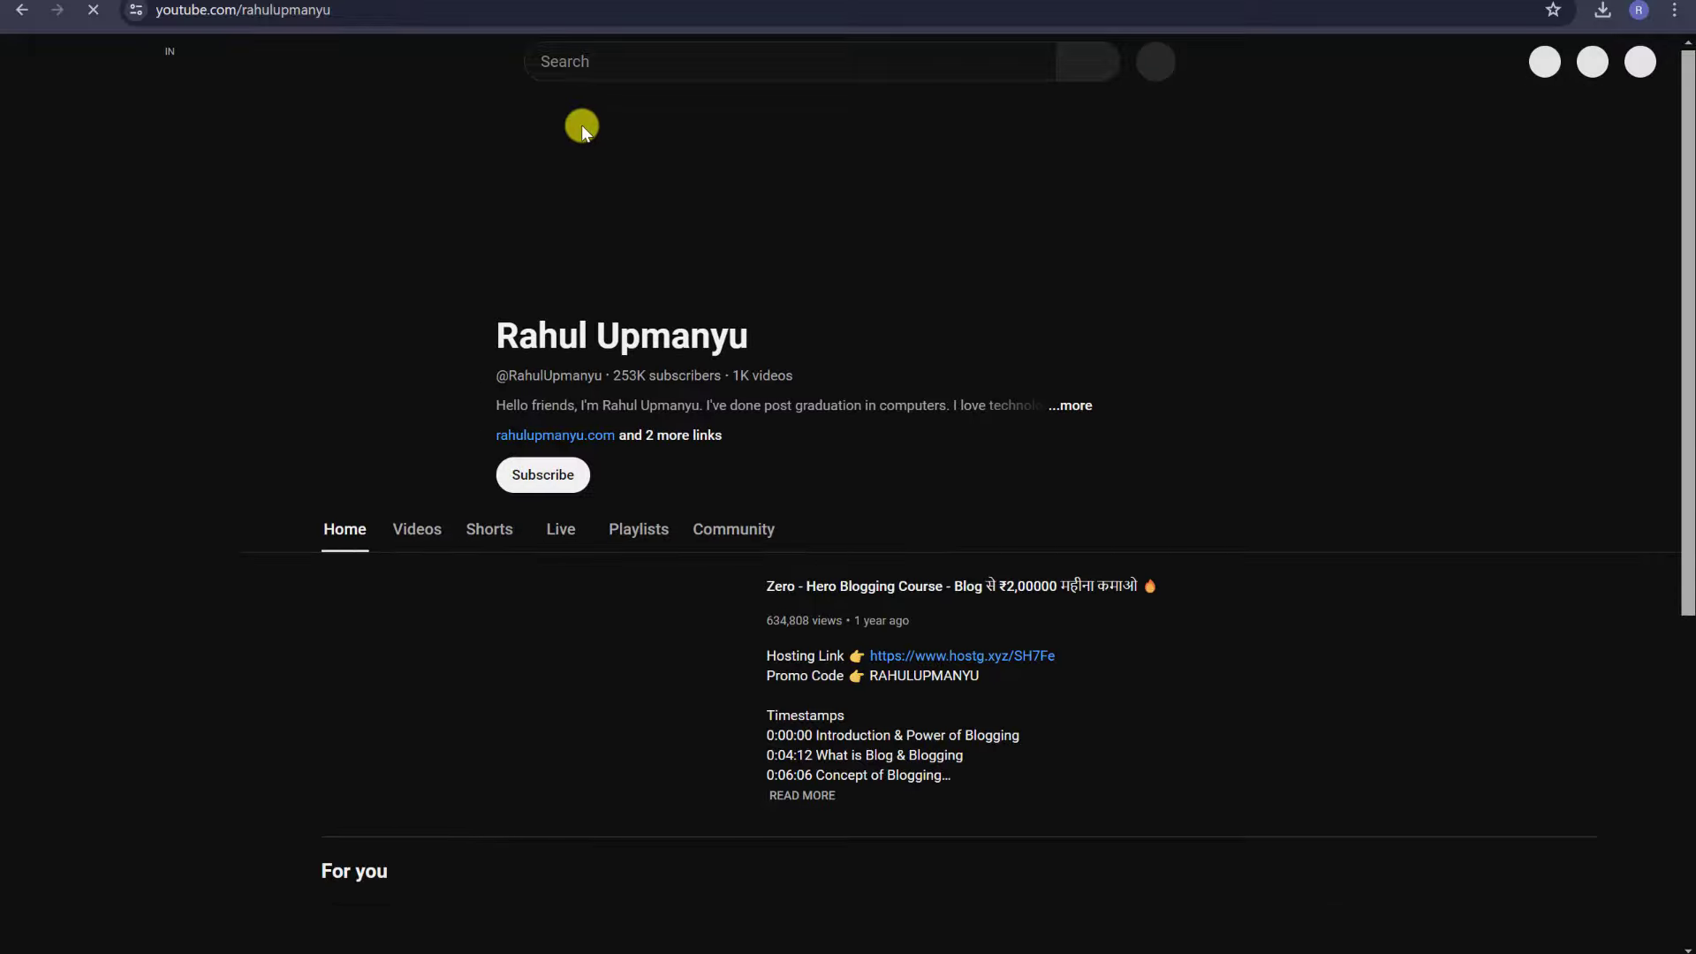
# From the YouTube home feed, search for 'BLOG POST IMAGE KAISE BANAYE RAHUL UPMANYU'.
pyautogui.click(82, 121)
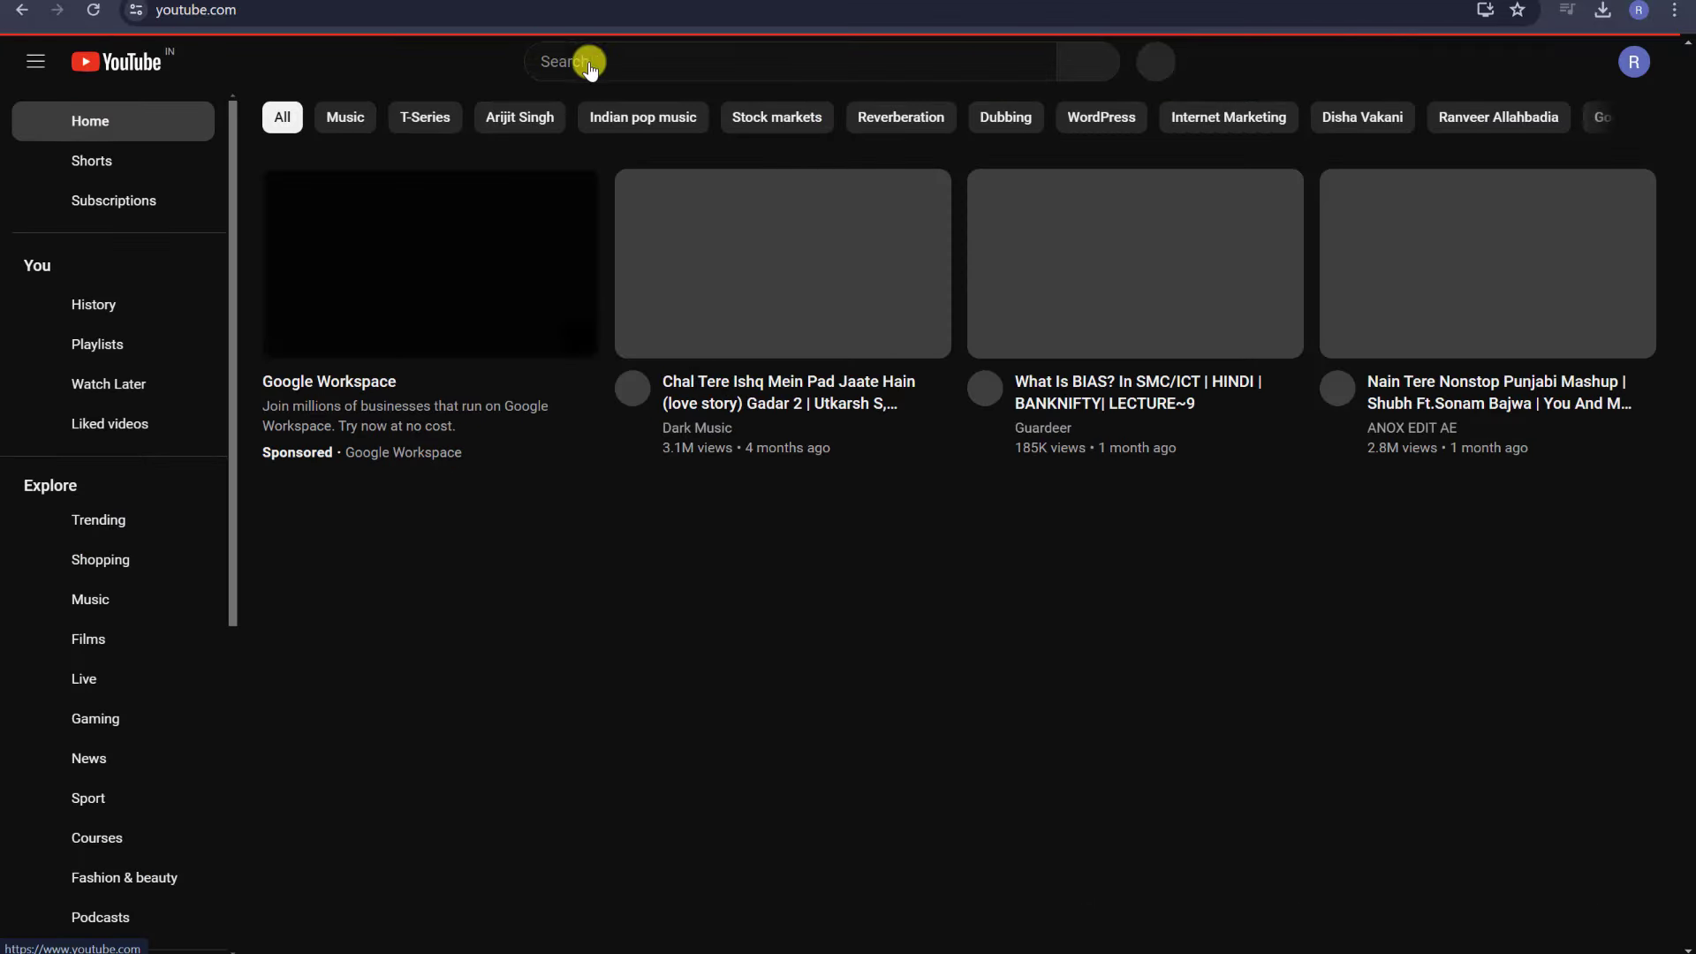
pyautogui.click(666, 63)
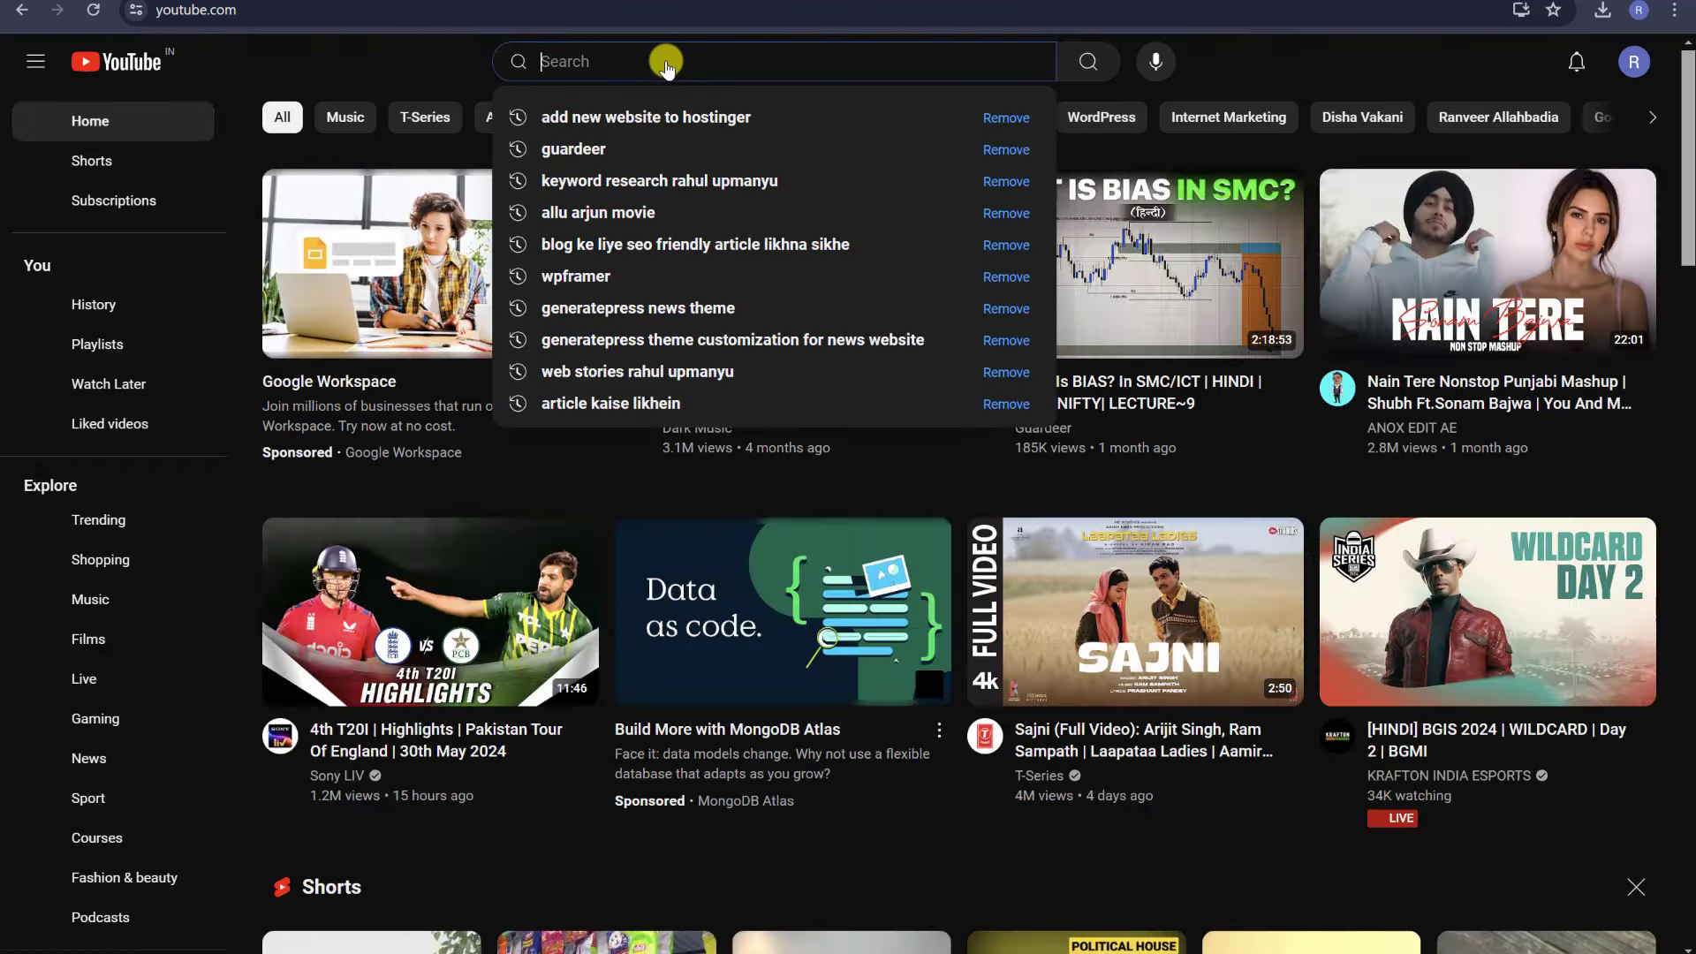
pyautogui.write('BLOG ')
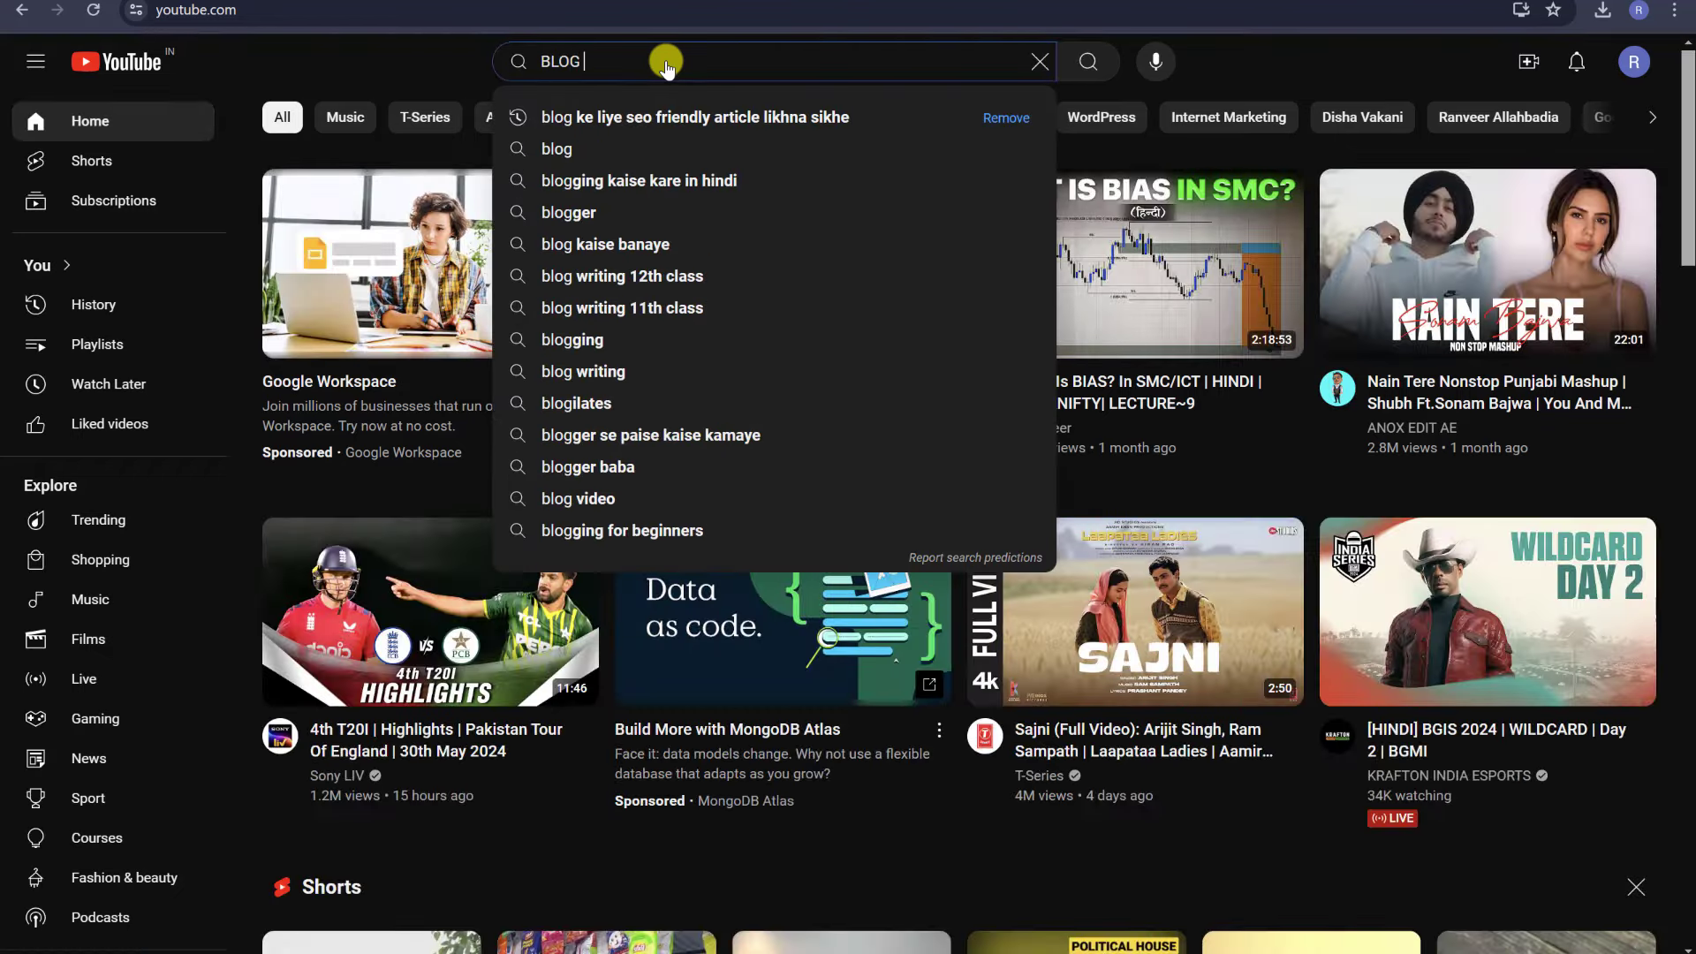
pyautogui.write('POST IMA')
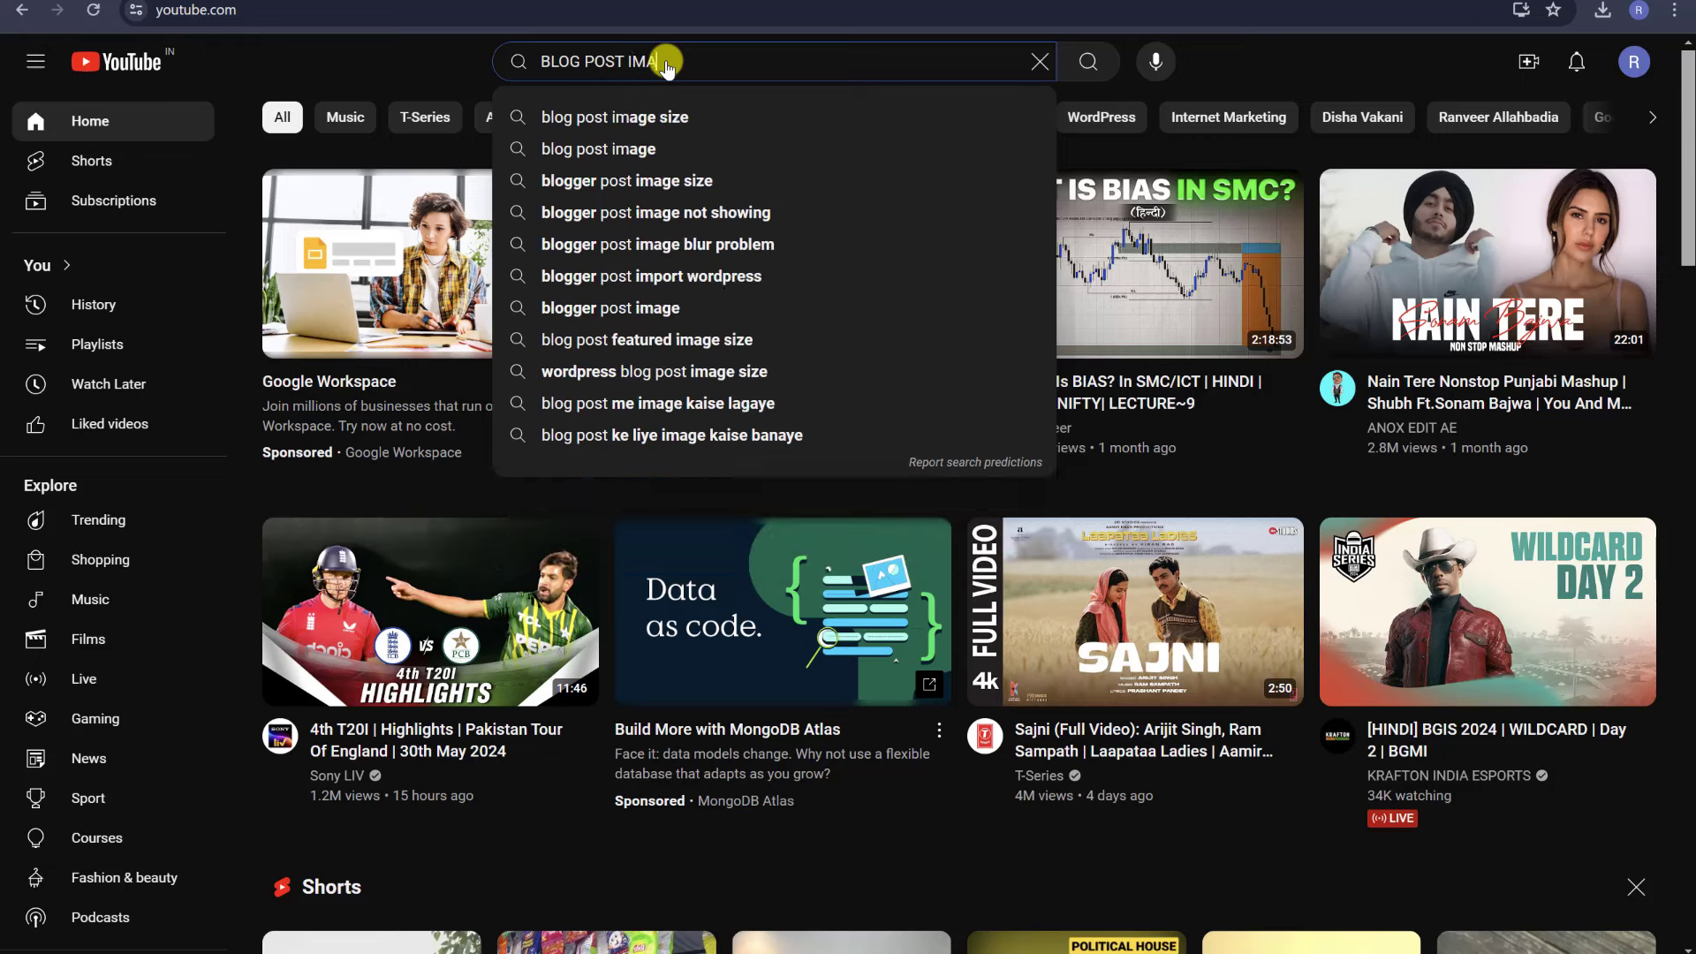
pyautogui.write('GE KAISE BANAY')
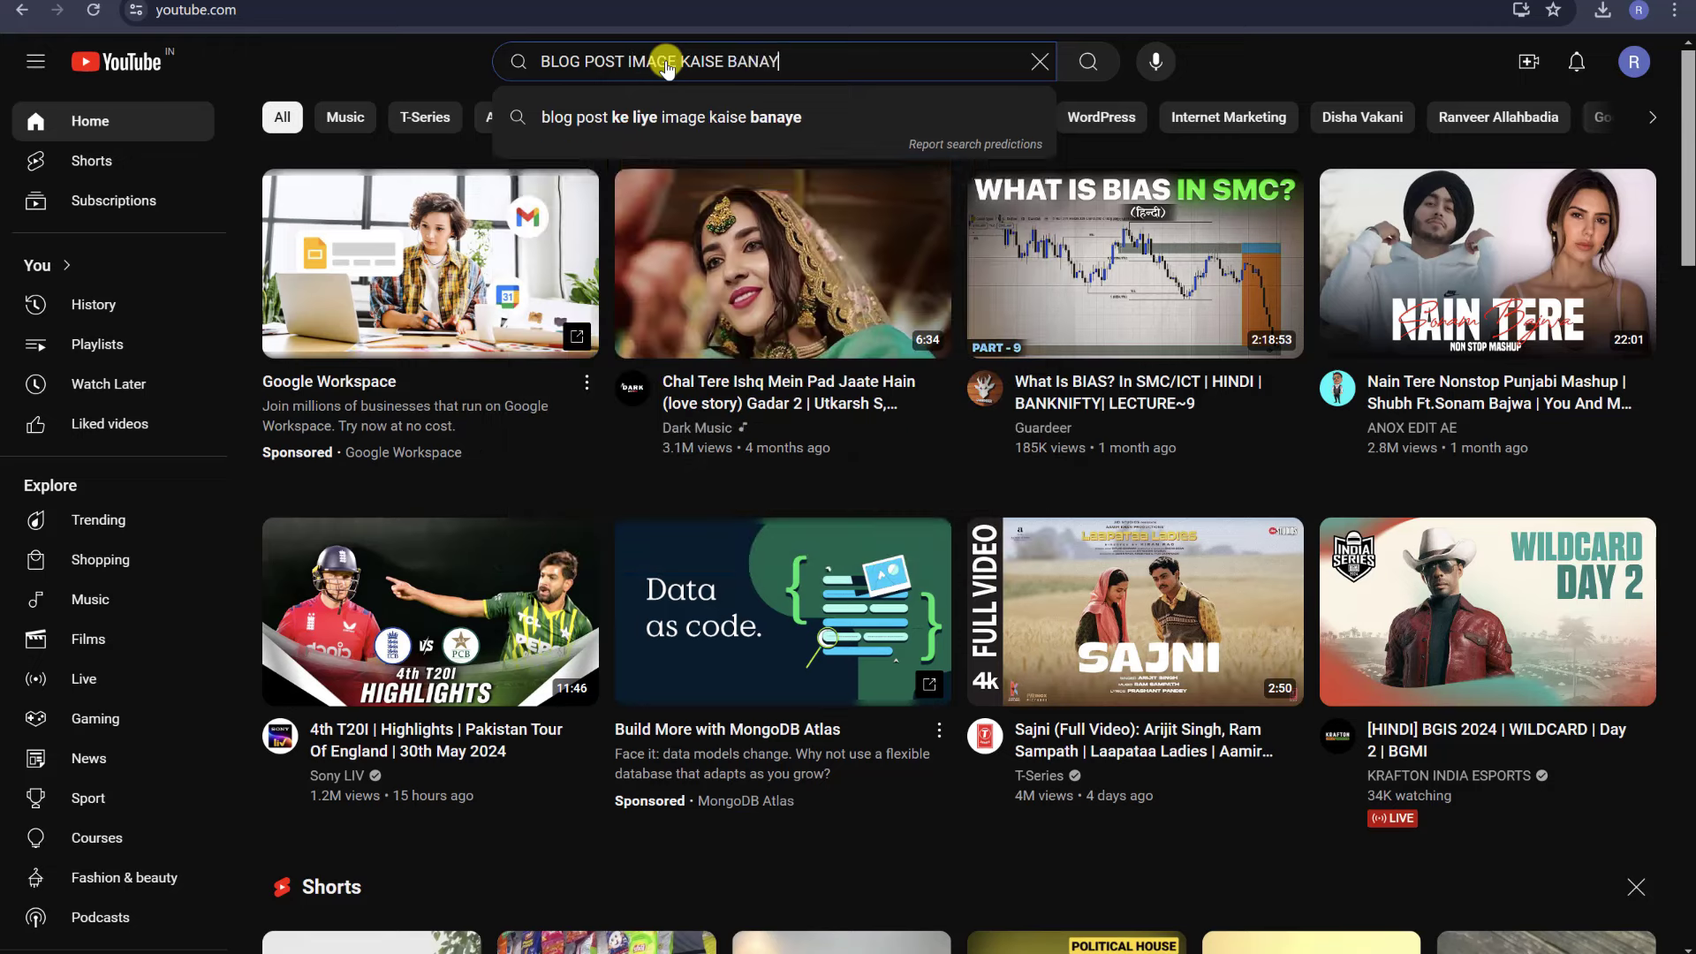
pyautogui.write('E RAHUL UPM')
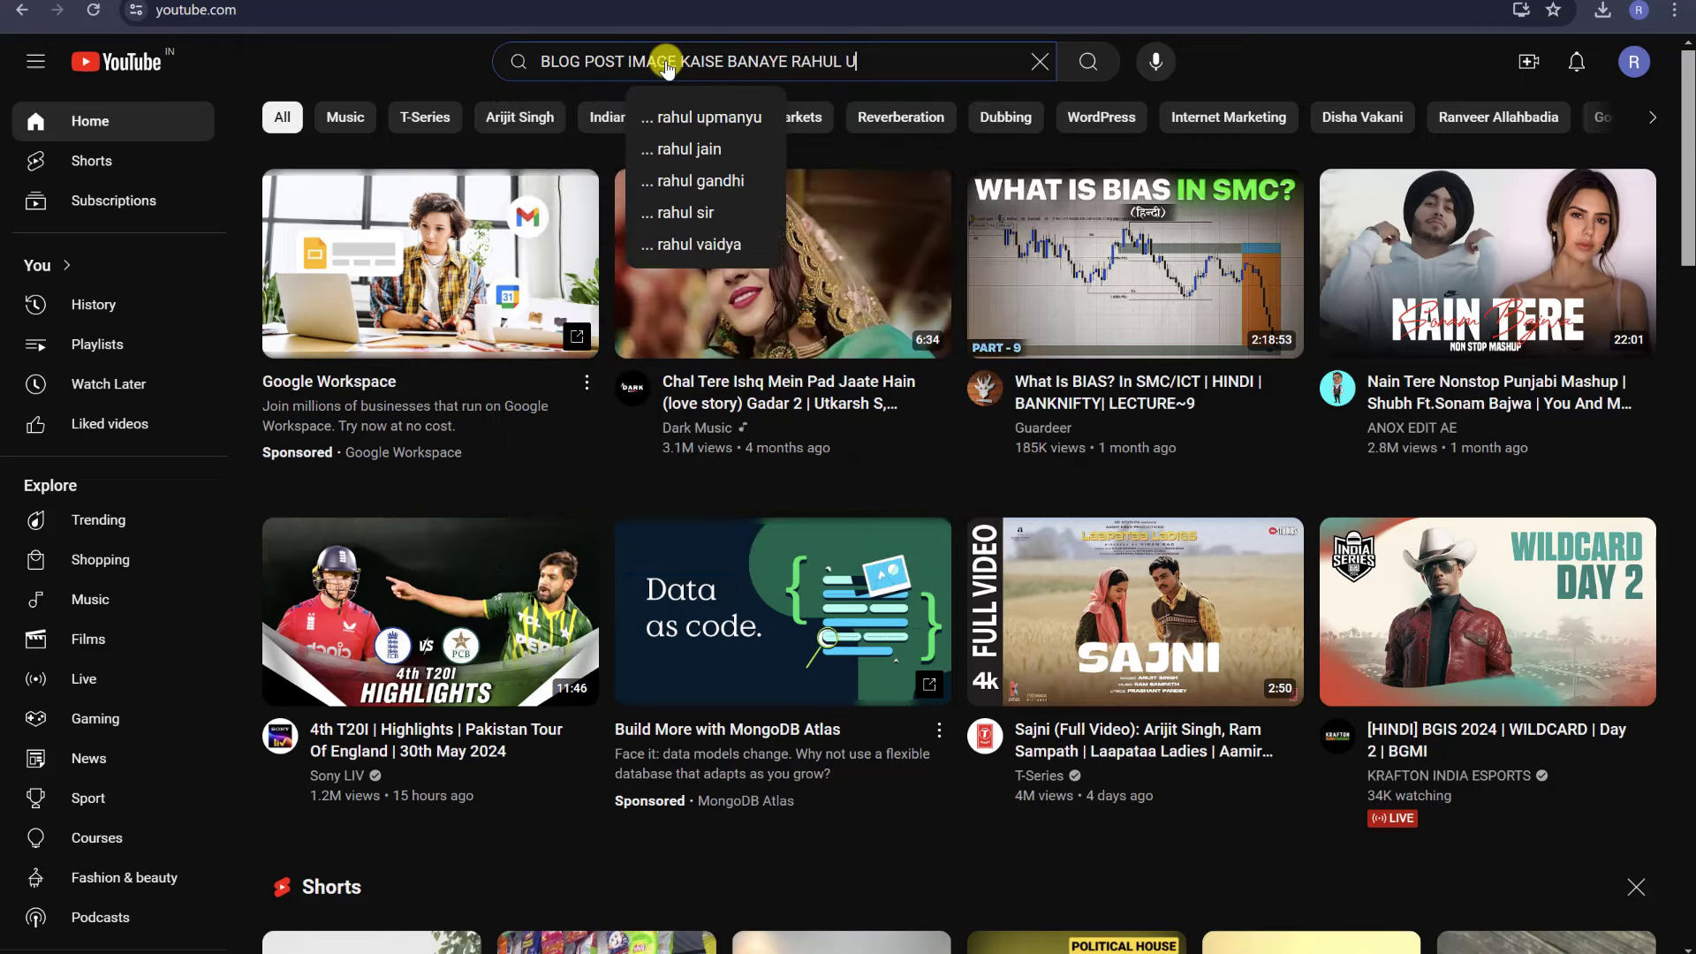
pyautogui.write('ANYU')
pyautogui.press('Return')
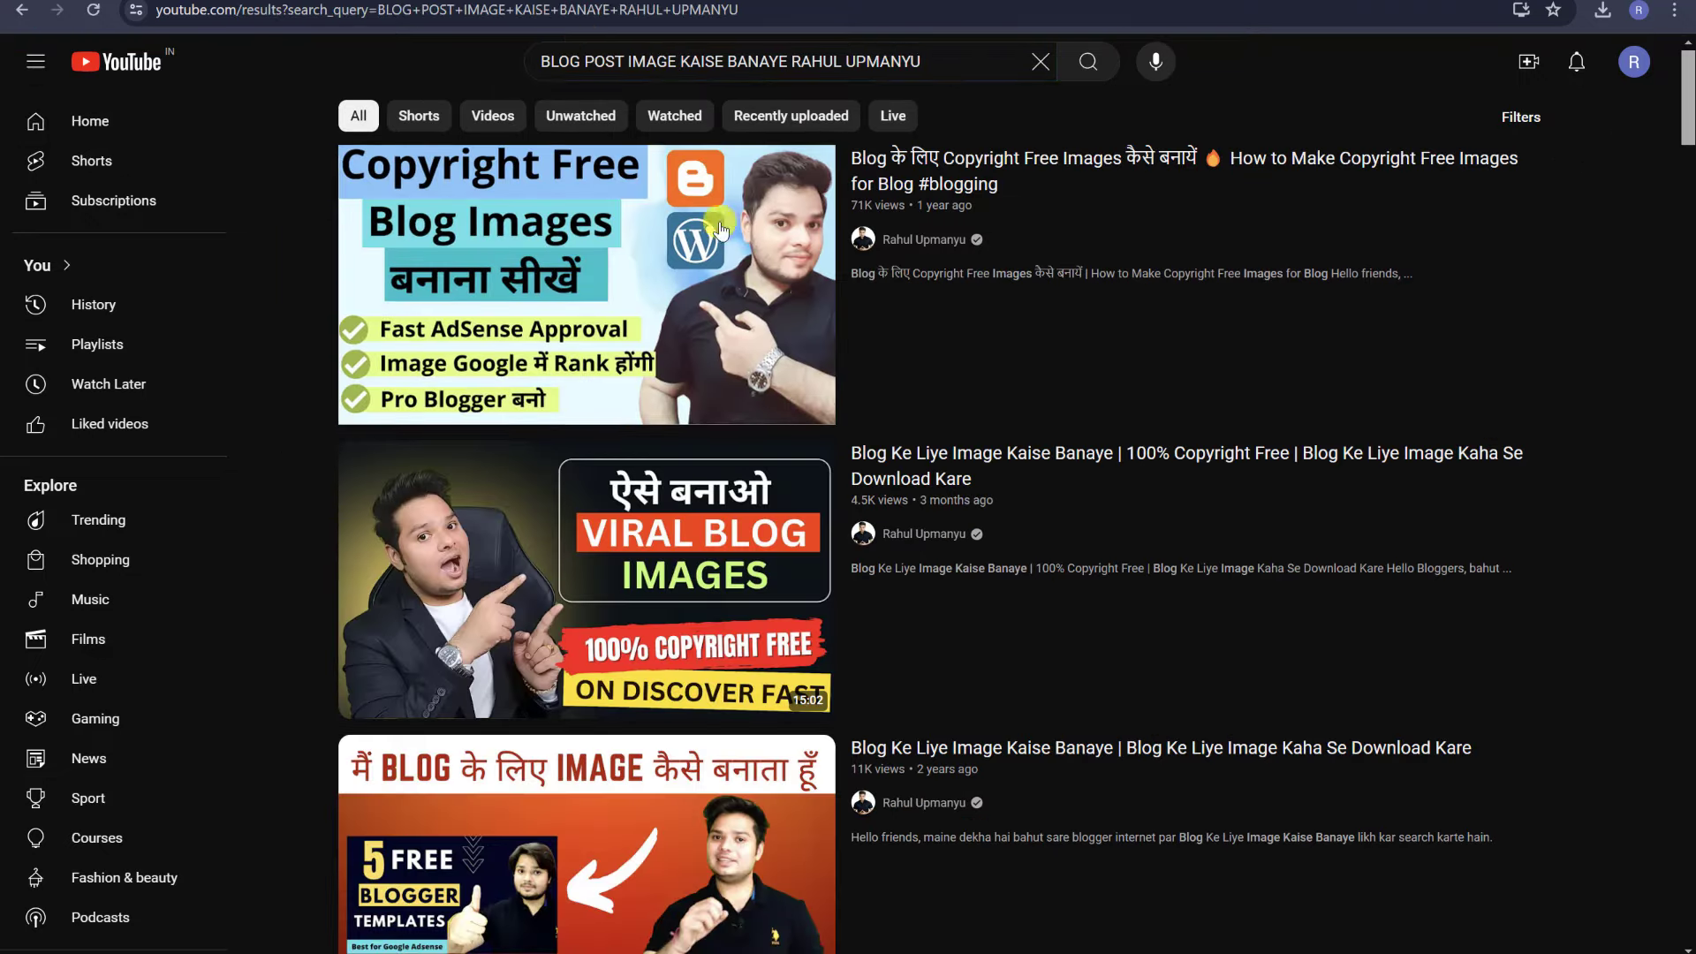
pyautogui.moveTo(769, 226)
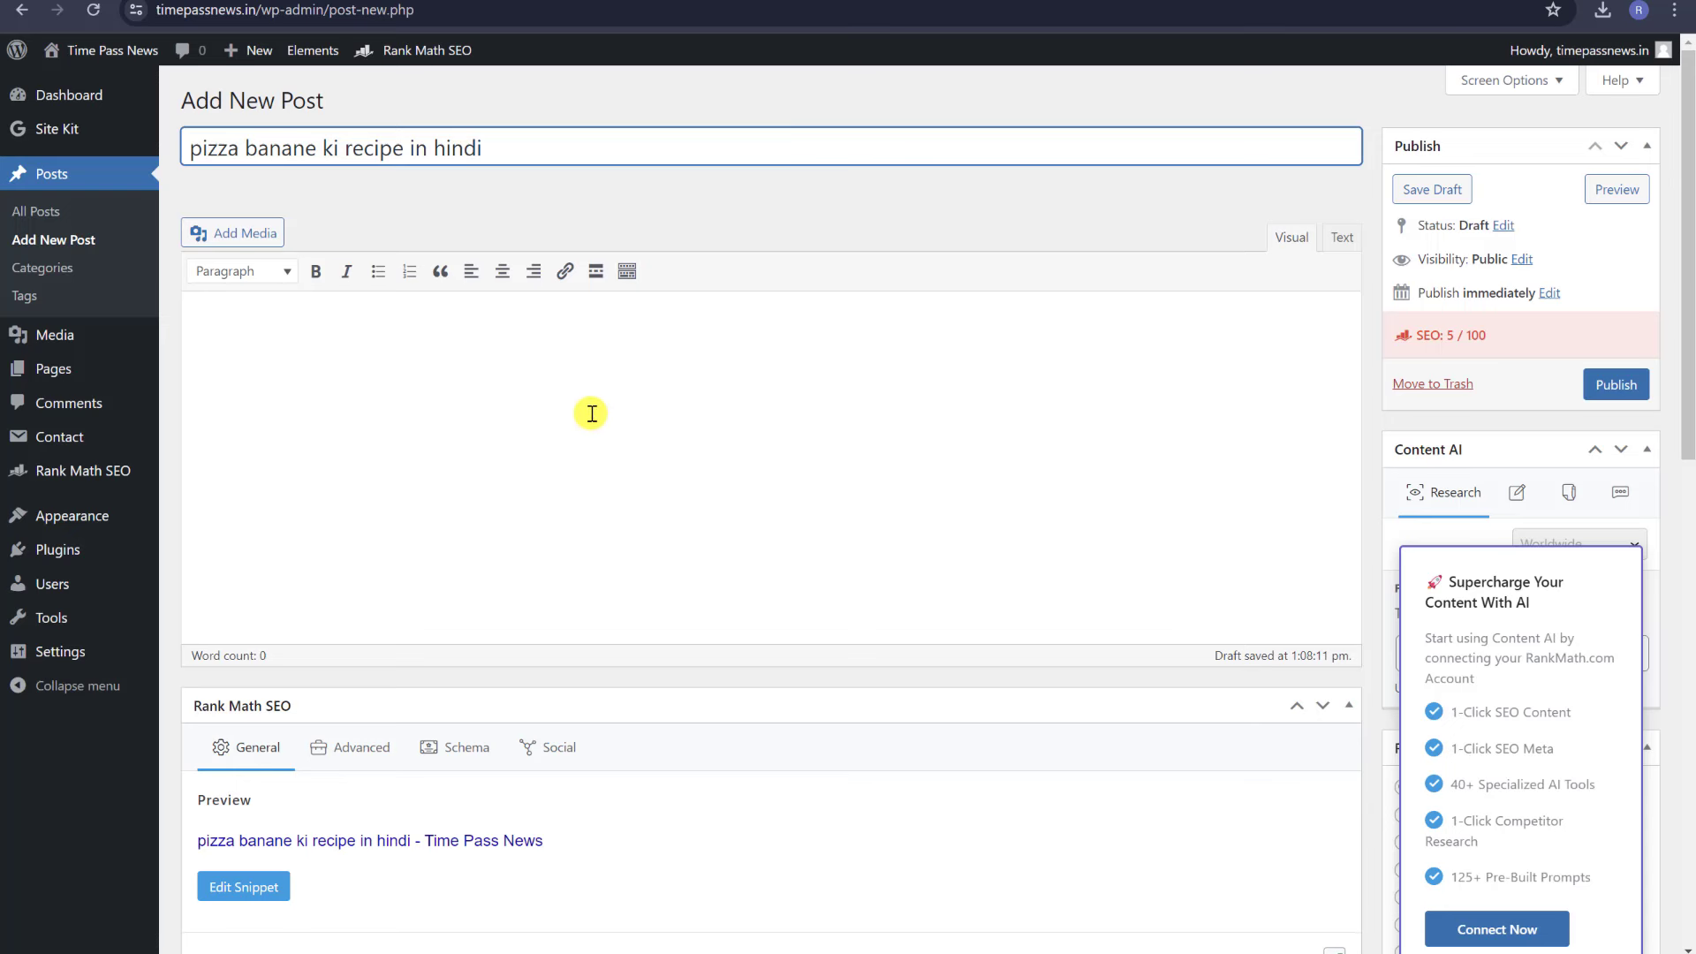
# Upload the Heading (32) image from the computer through Add Media in the post body.
pyautogui.click(589, 411)
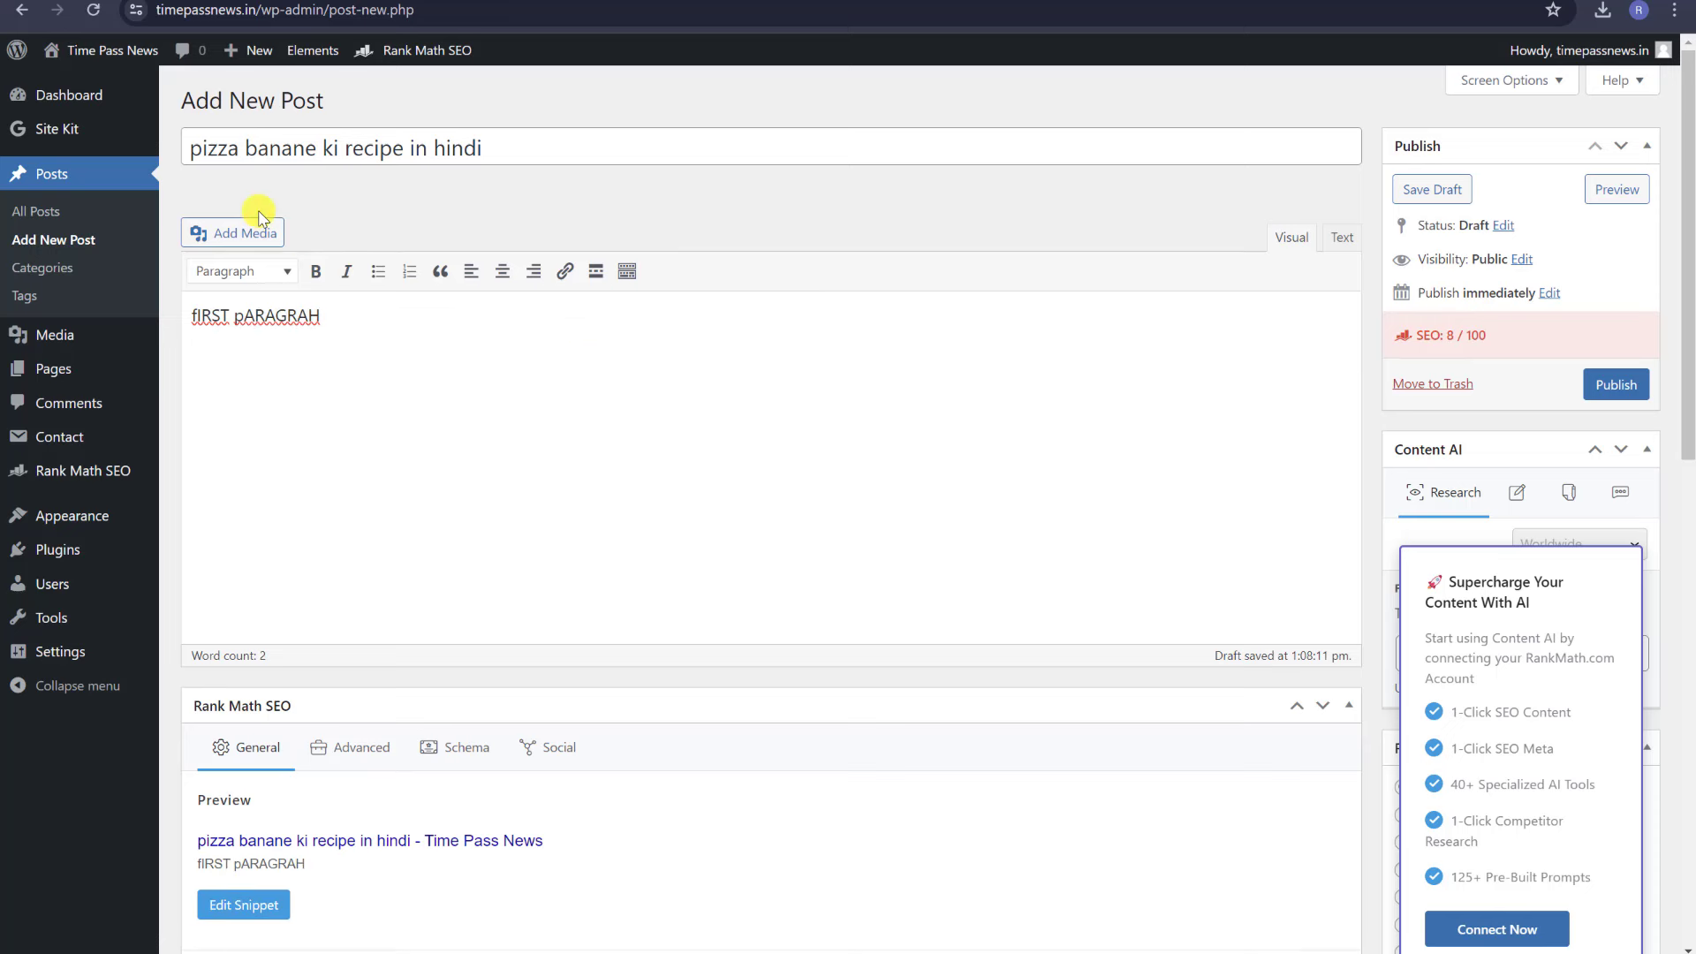
pyautogui.click(248, 231)
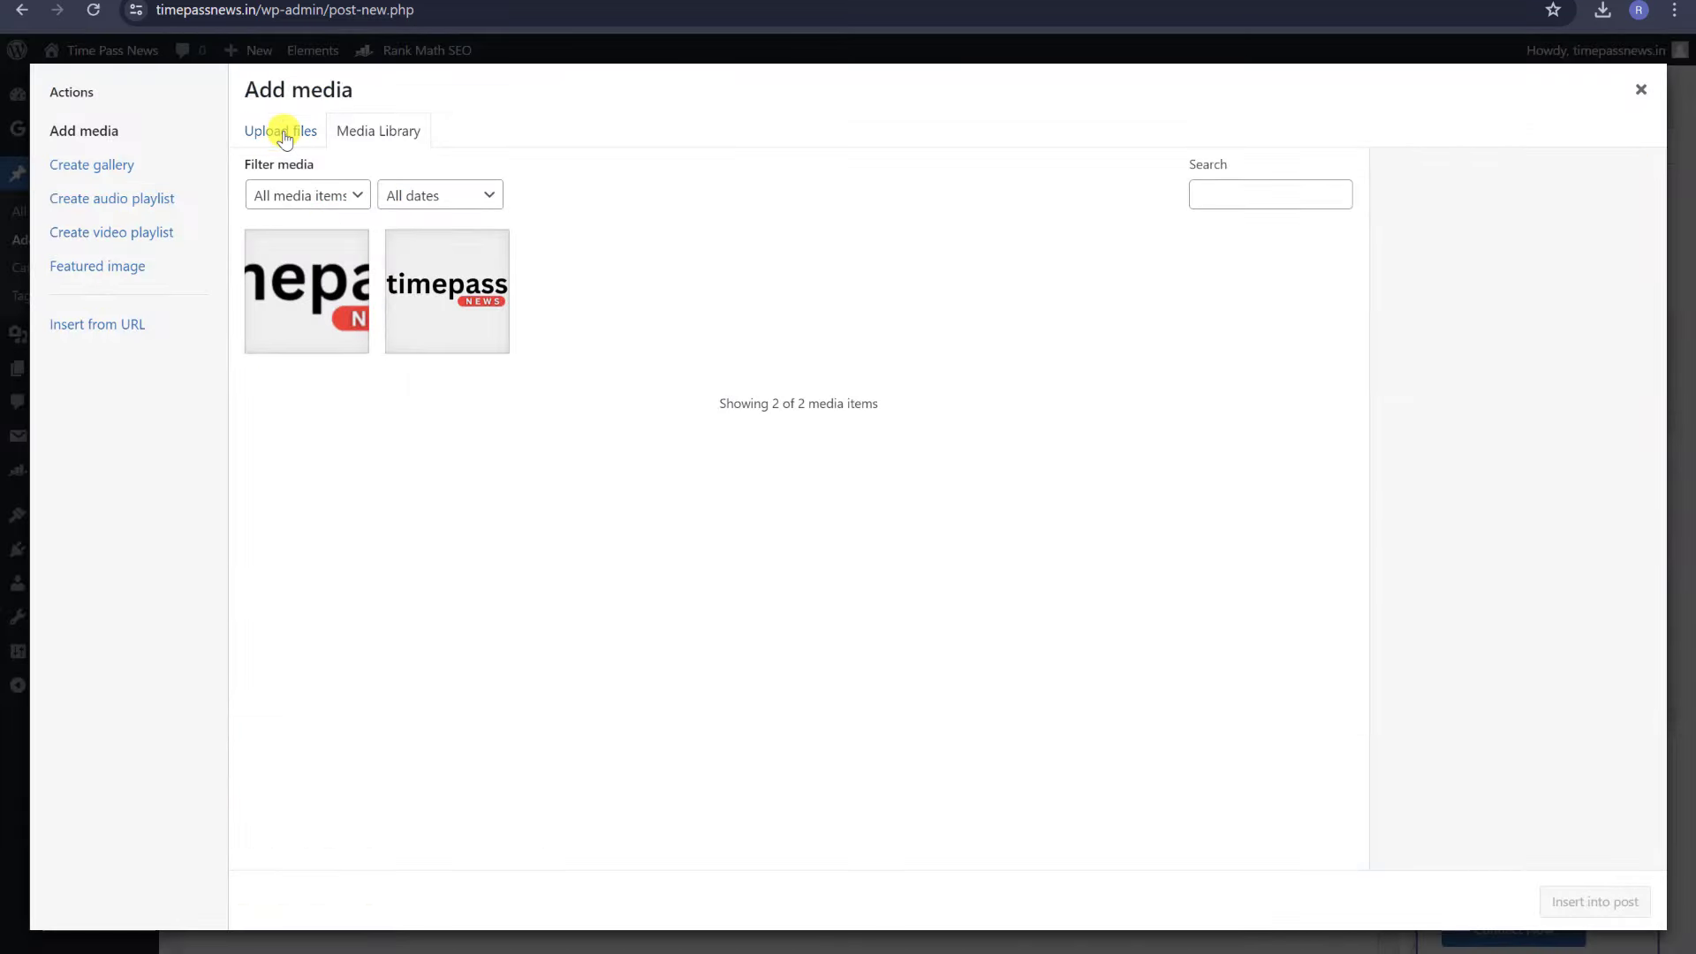
pyautogui.click(280, 131)
pyautogui.click(880, 470)
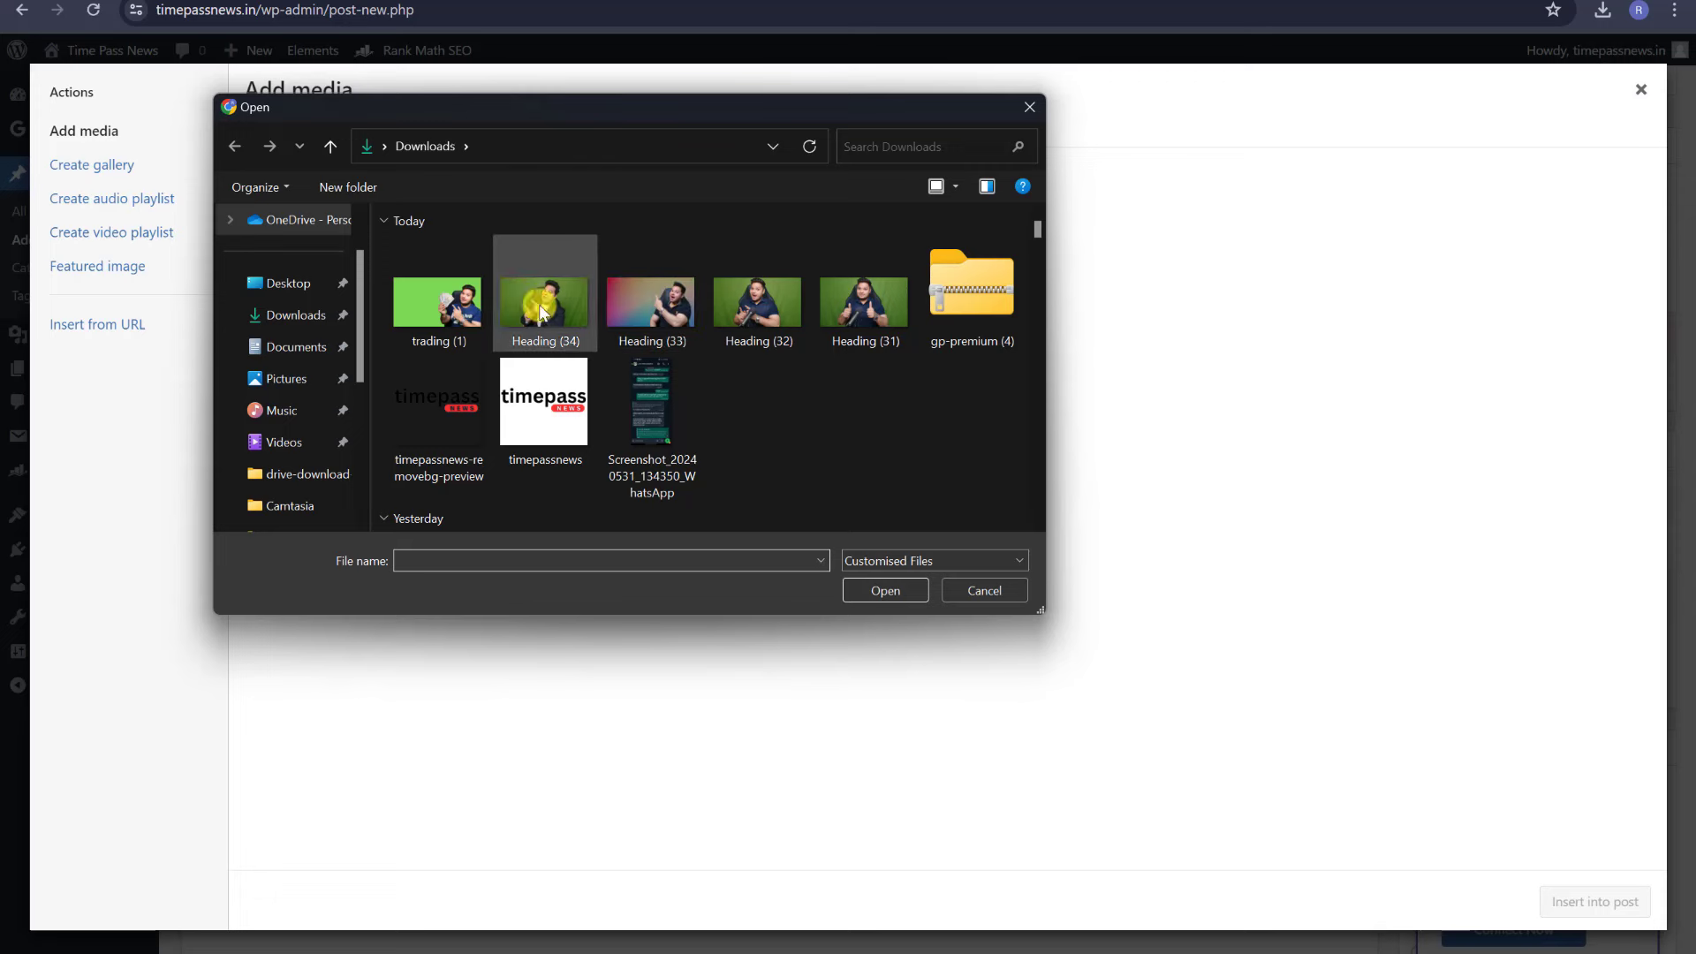
pyautogui.click(530, 304)
pyautogui.doubleClick(777, 316)
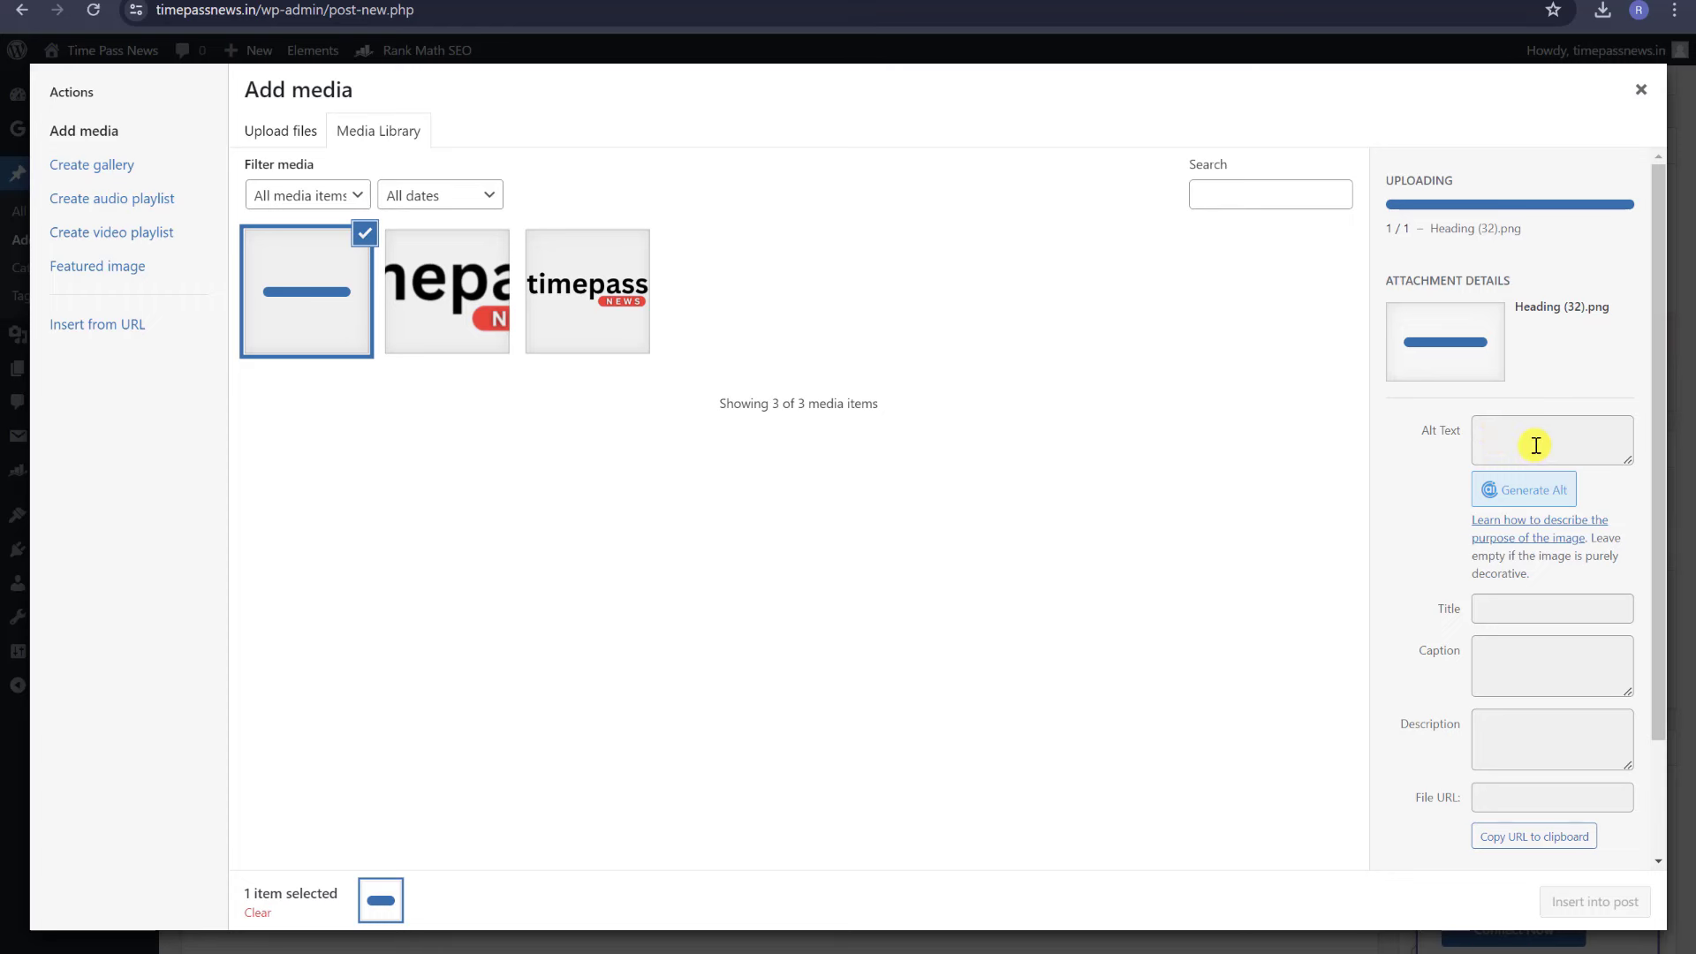
# Insert the Heading-32 image into the post at Large size and add an empty paragraph below it.
pyautogui.click(1494, 373)
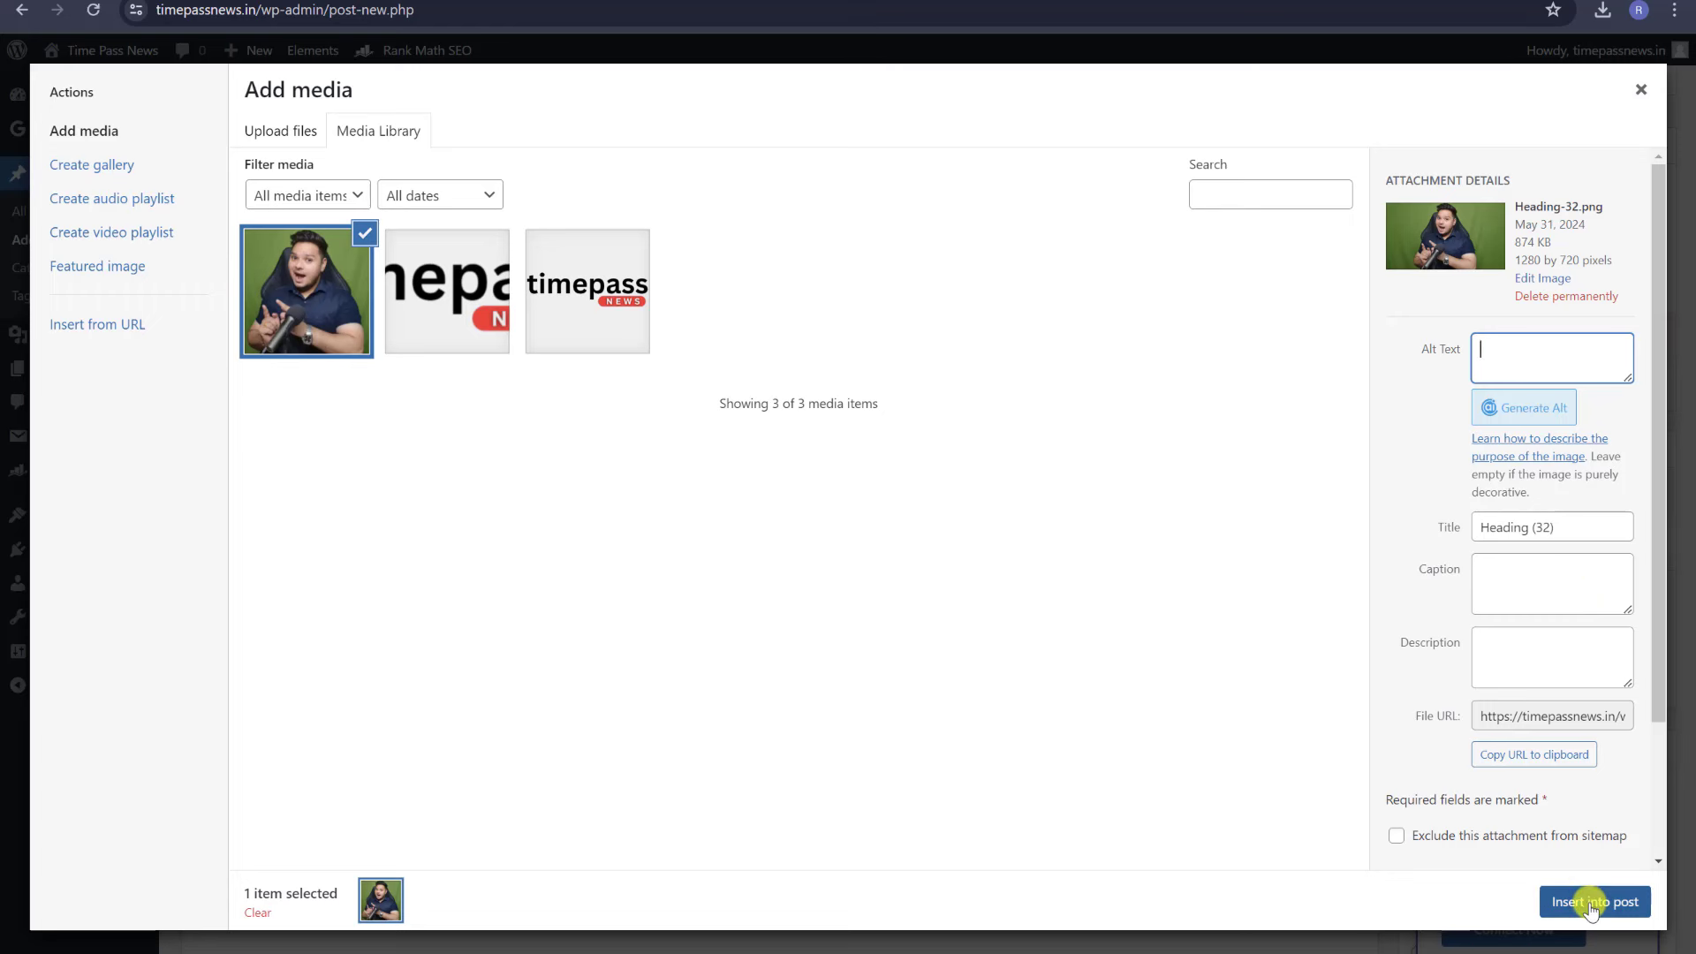
pyautogui.scroll(-2, 1484, 736)
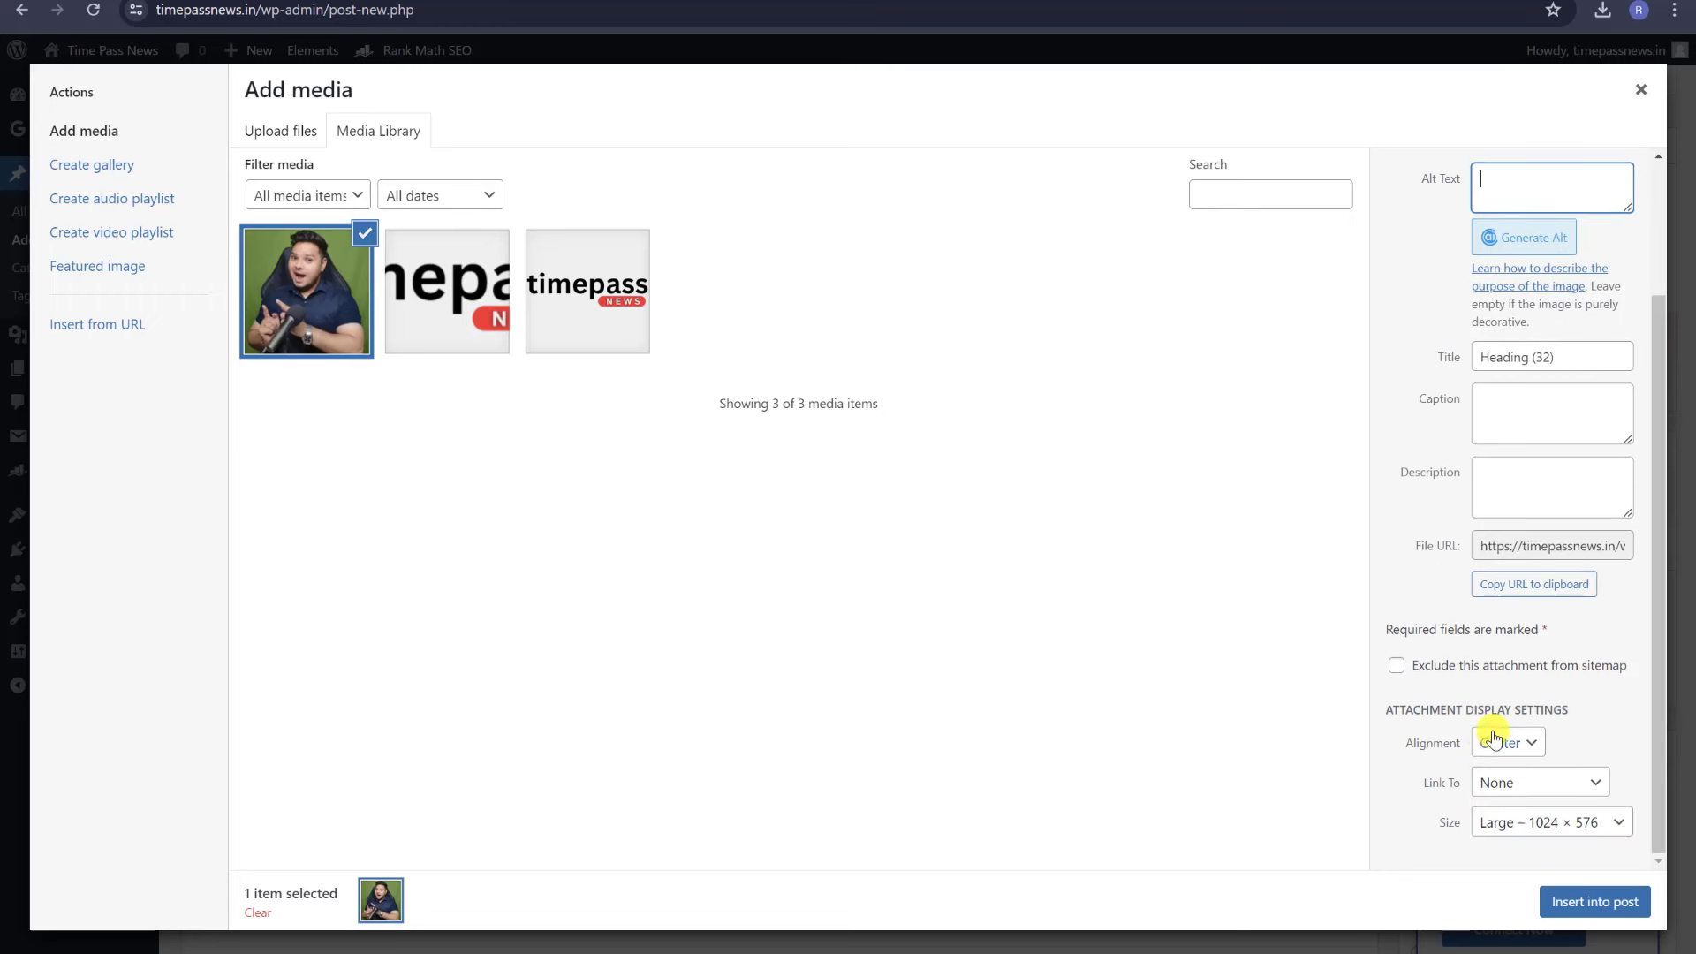
pyautogui.click(1499, 822)
pyautogui.click(1501, 820)
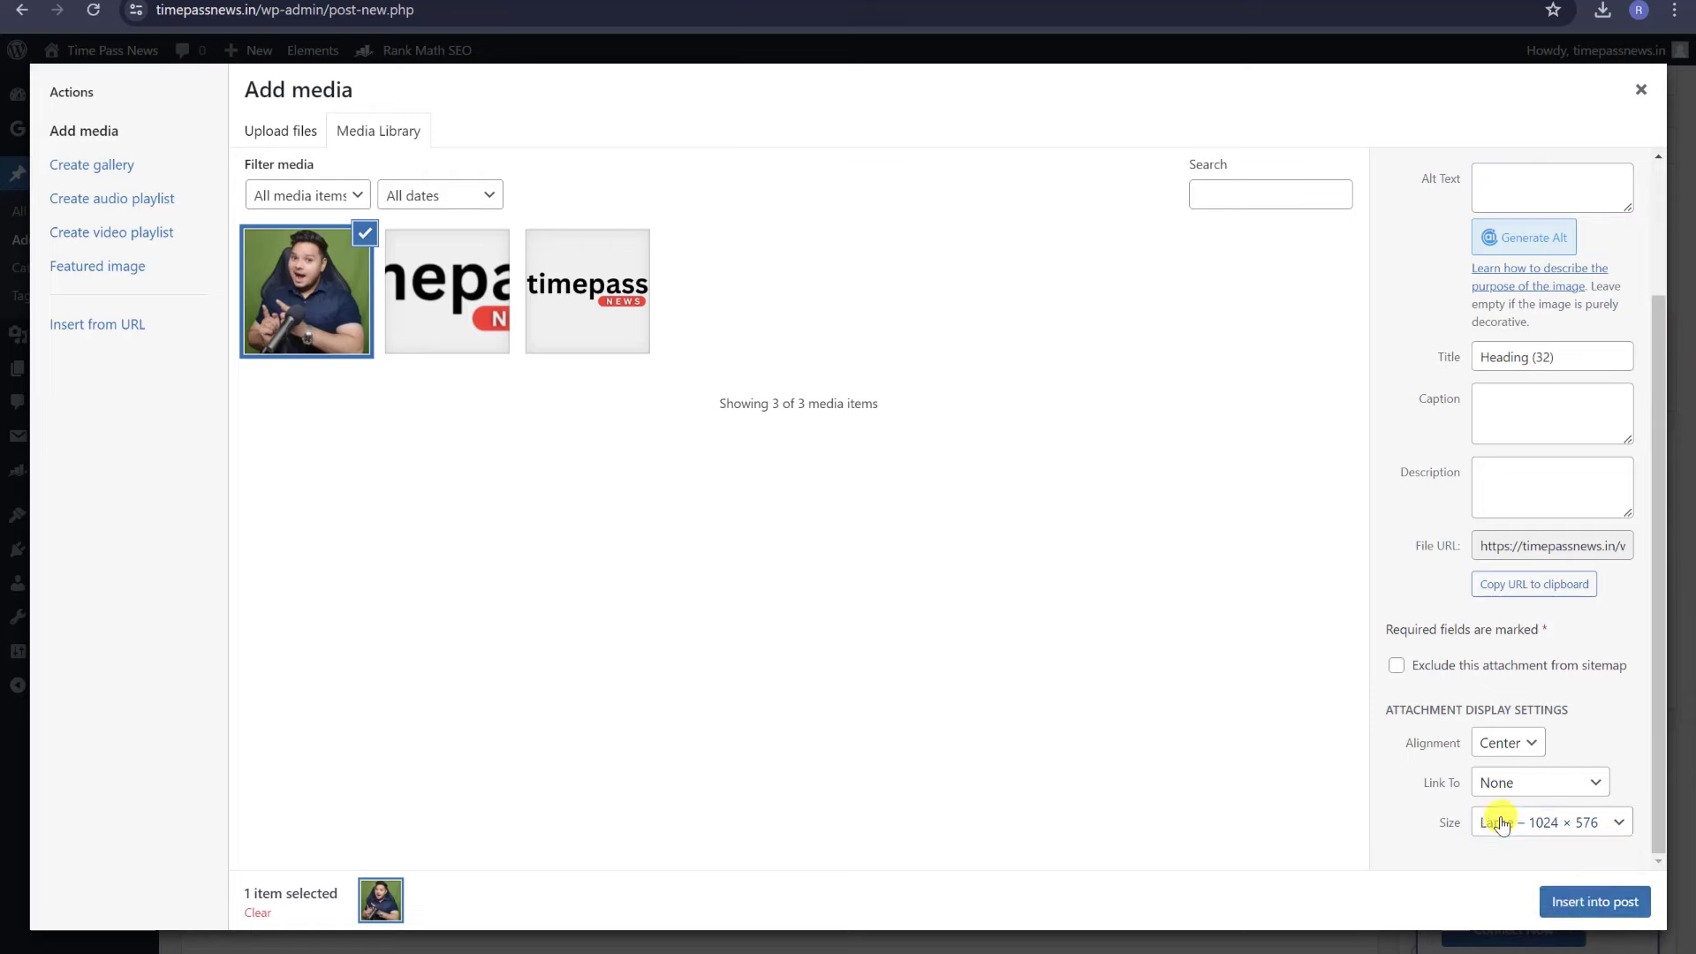
pyautogui.click(1582, 900)
pyautogui.scroll(-2, 825, 575)
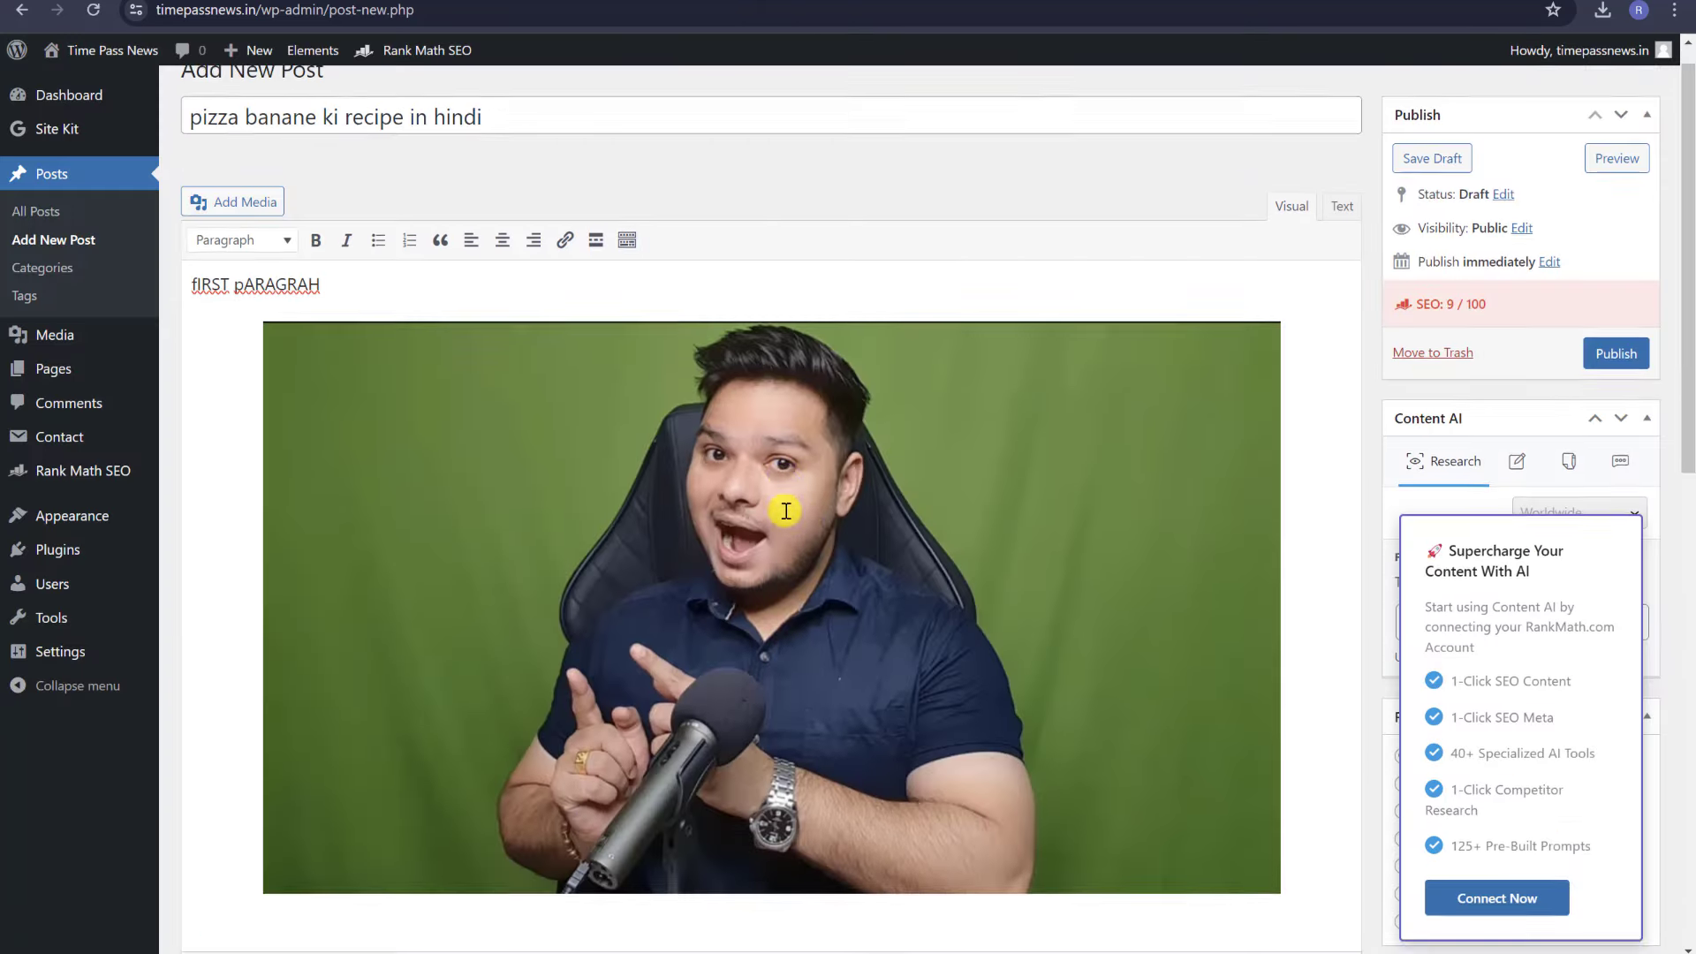
pyautogui.click(1327, 526)
pyautogui.press('Return')
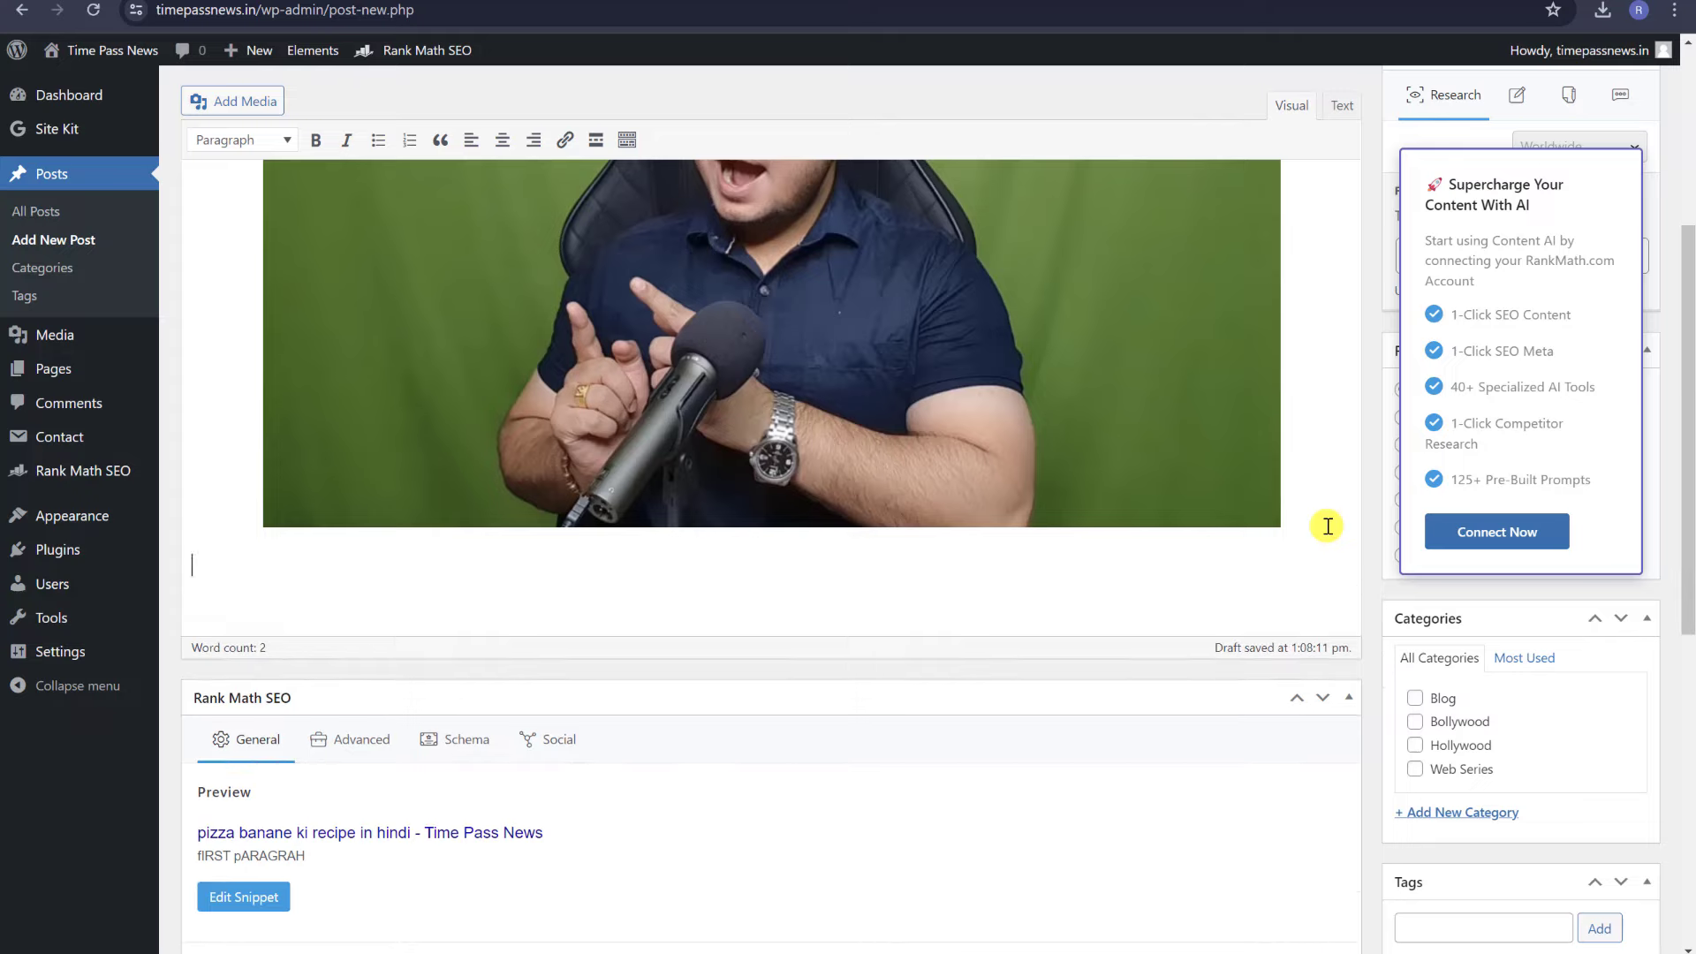
# Highlight the Stockwale article's EPS heading as an example, then return to the WordPress post editor.
pyautogui.hotkey('ctrl', 'Tab')
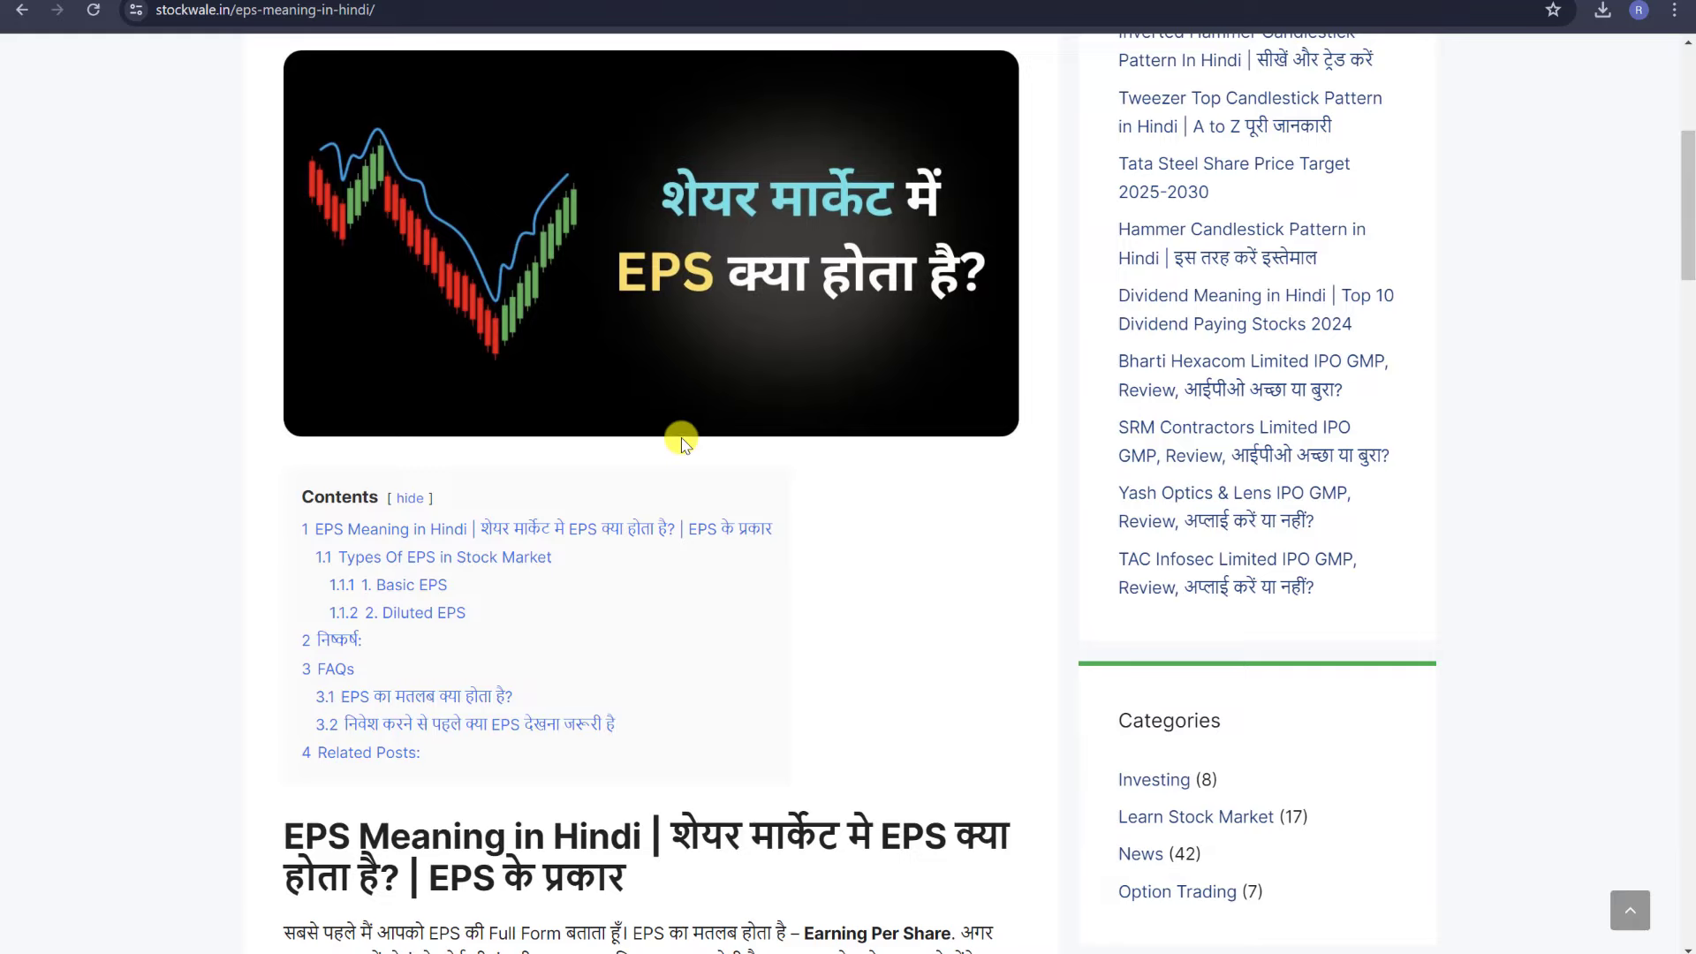
pyautogui.scroll(-7, 674, 409)
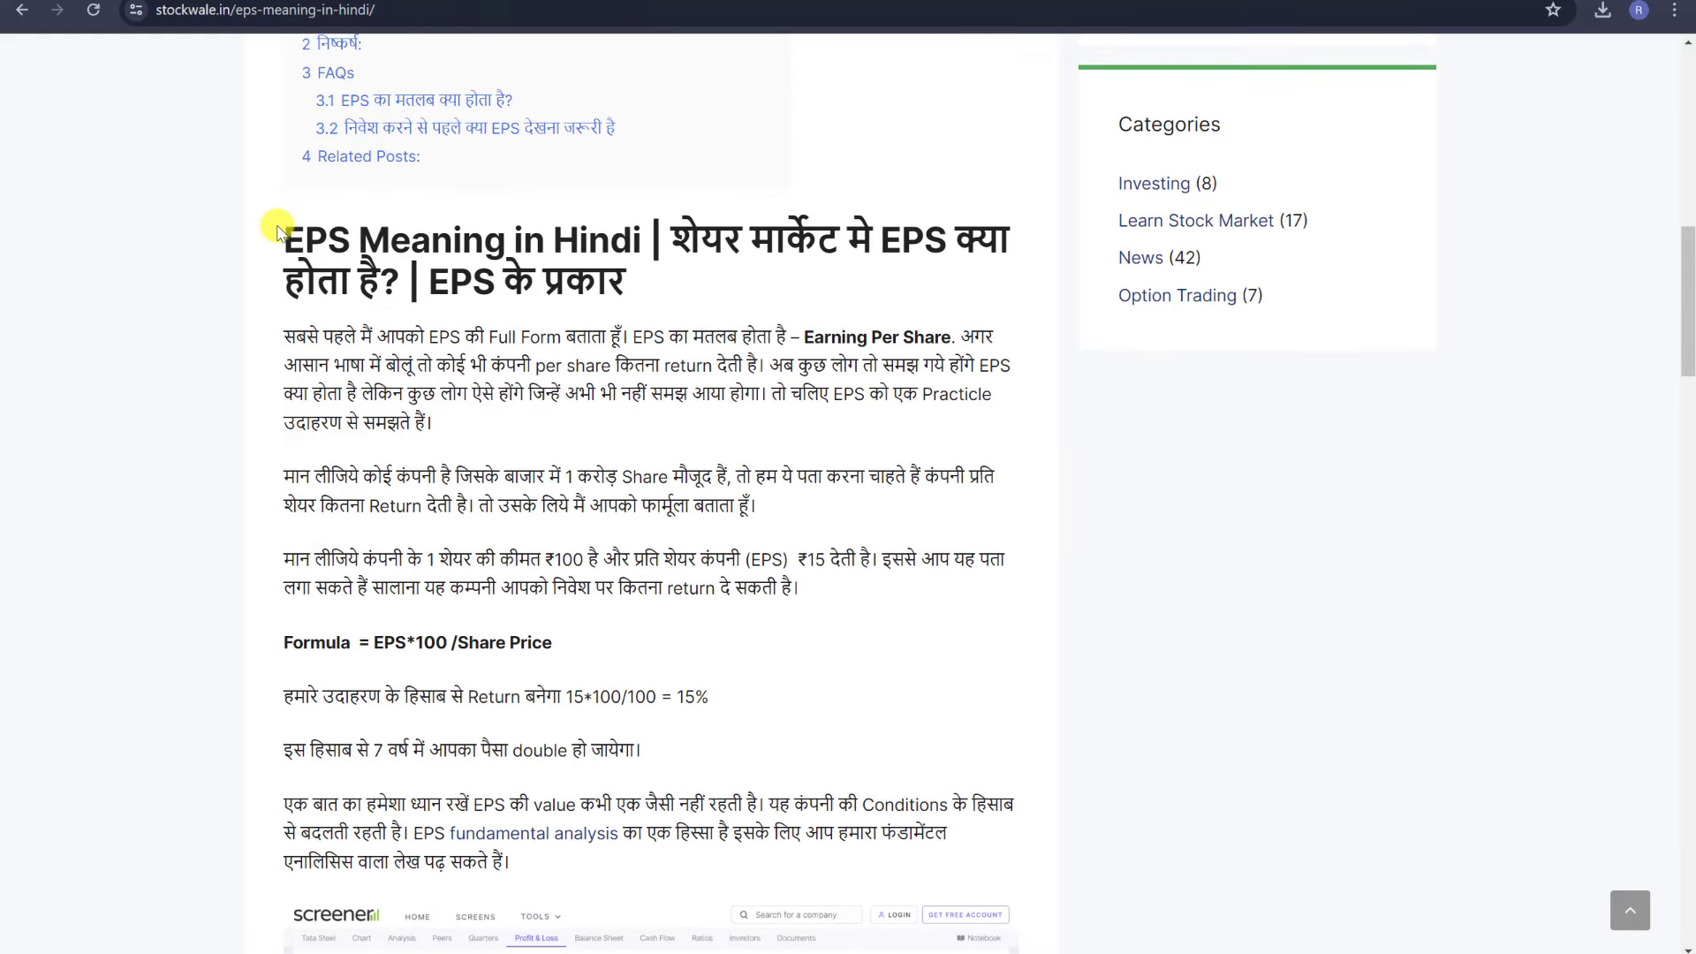
pyautogui.moveTo(277, 232); pyautogui.dragTo(627, 287)
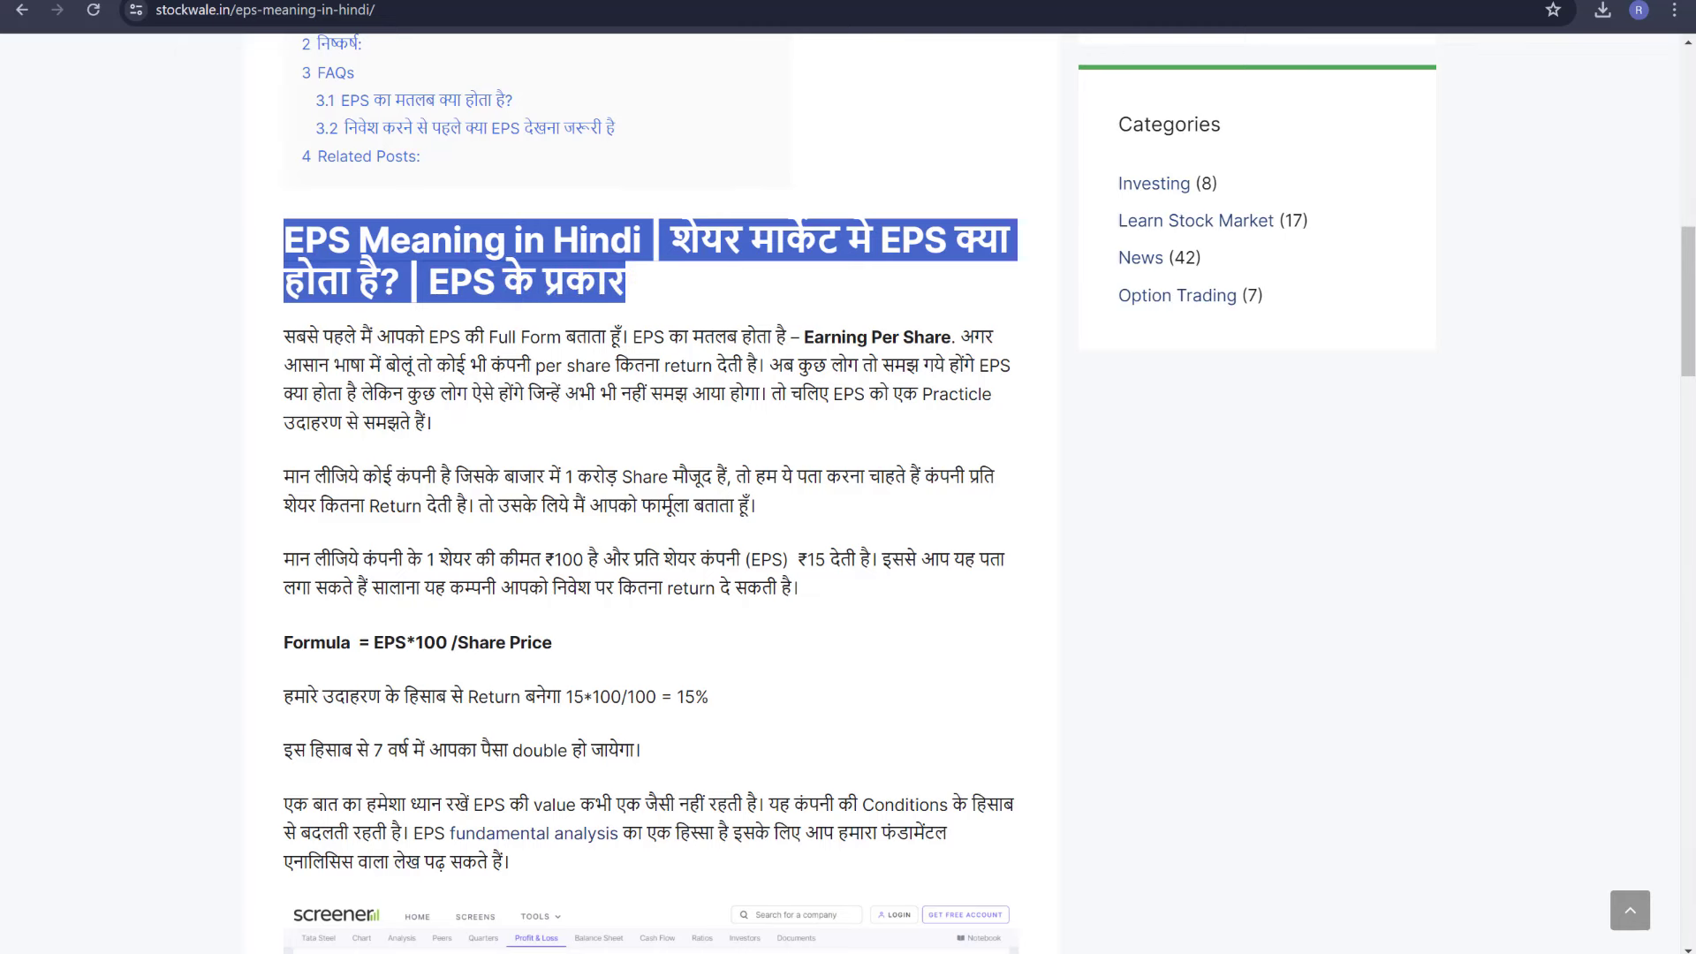
pyautogui.hotkey('ctrl', 'shift', 'Tab')
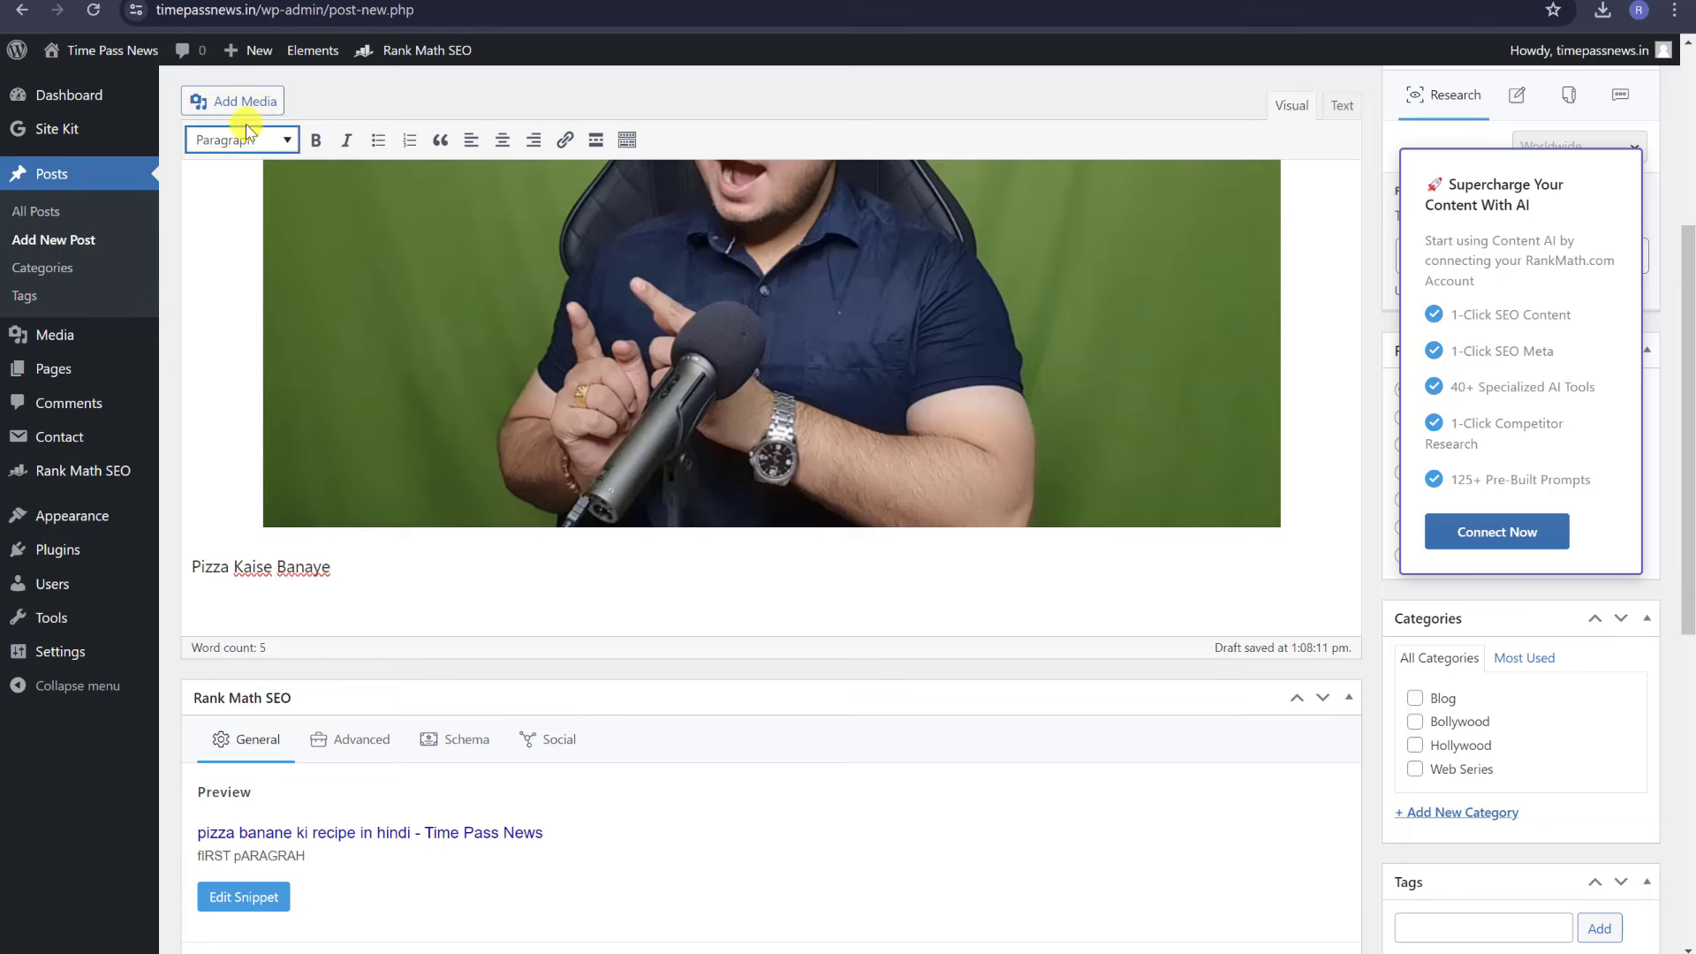
# Format the 'Pizza Kaise Banaye' line as a bold Heading 2.
pyautogui.click(247, 134)
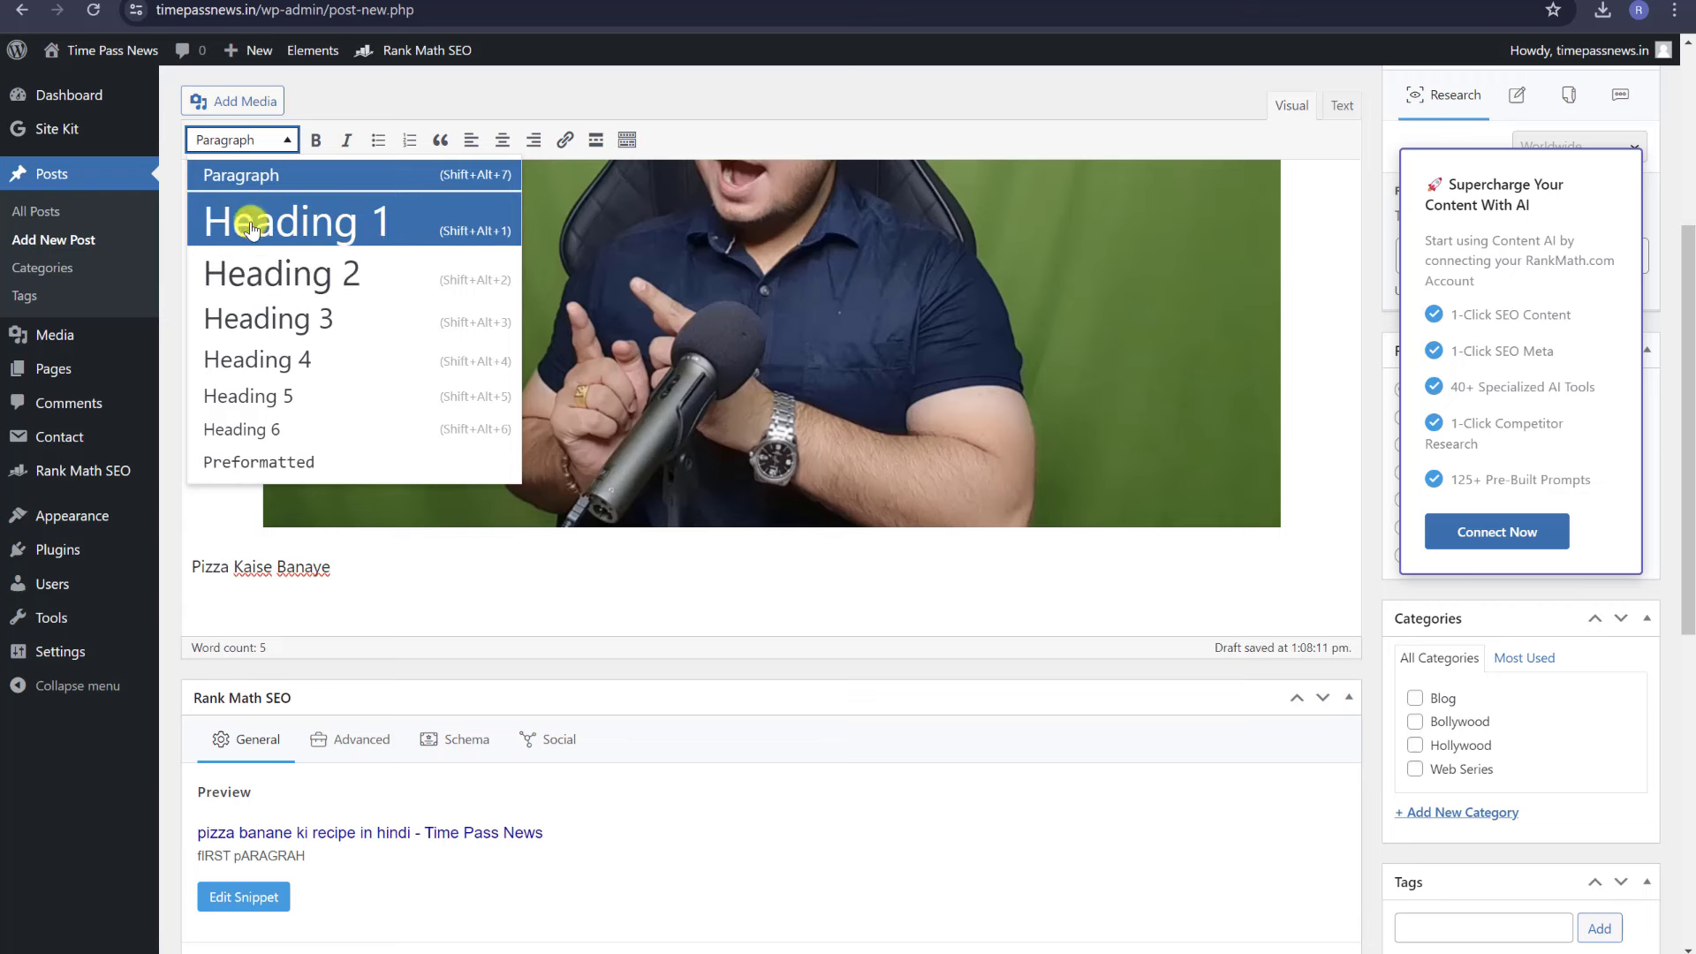
pyautogui.click(296, 264)
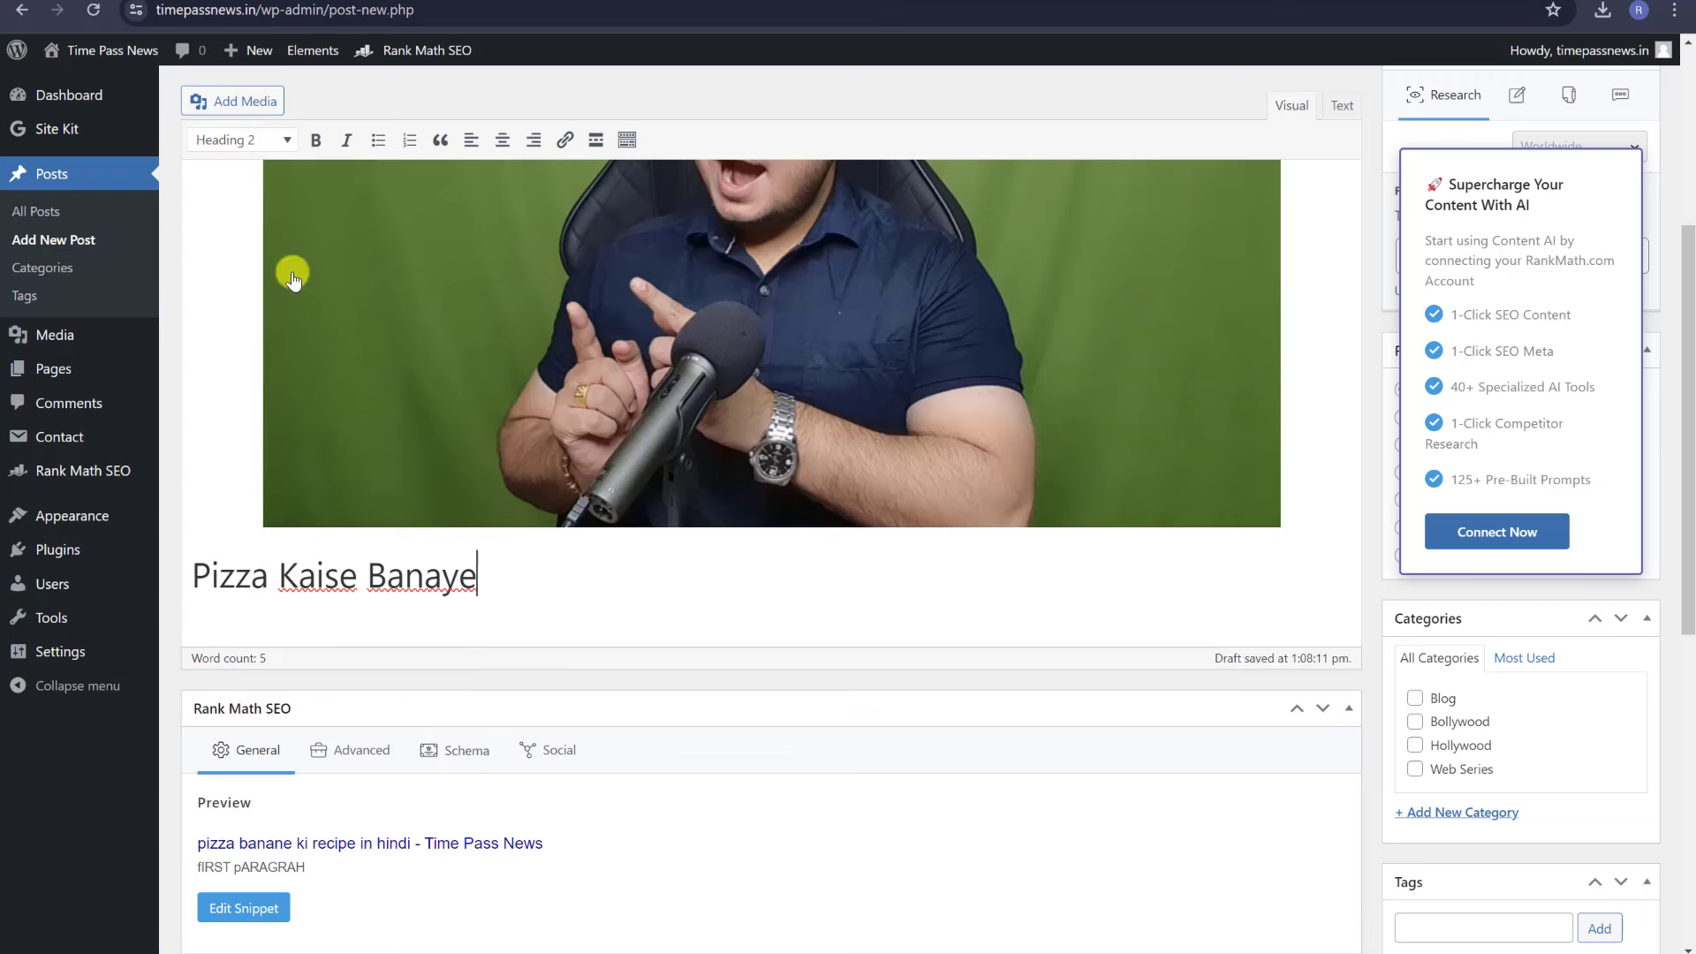
pyautogui.moveTo(478, 583); pyautogui.dragTo(196, 576)
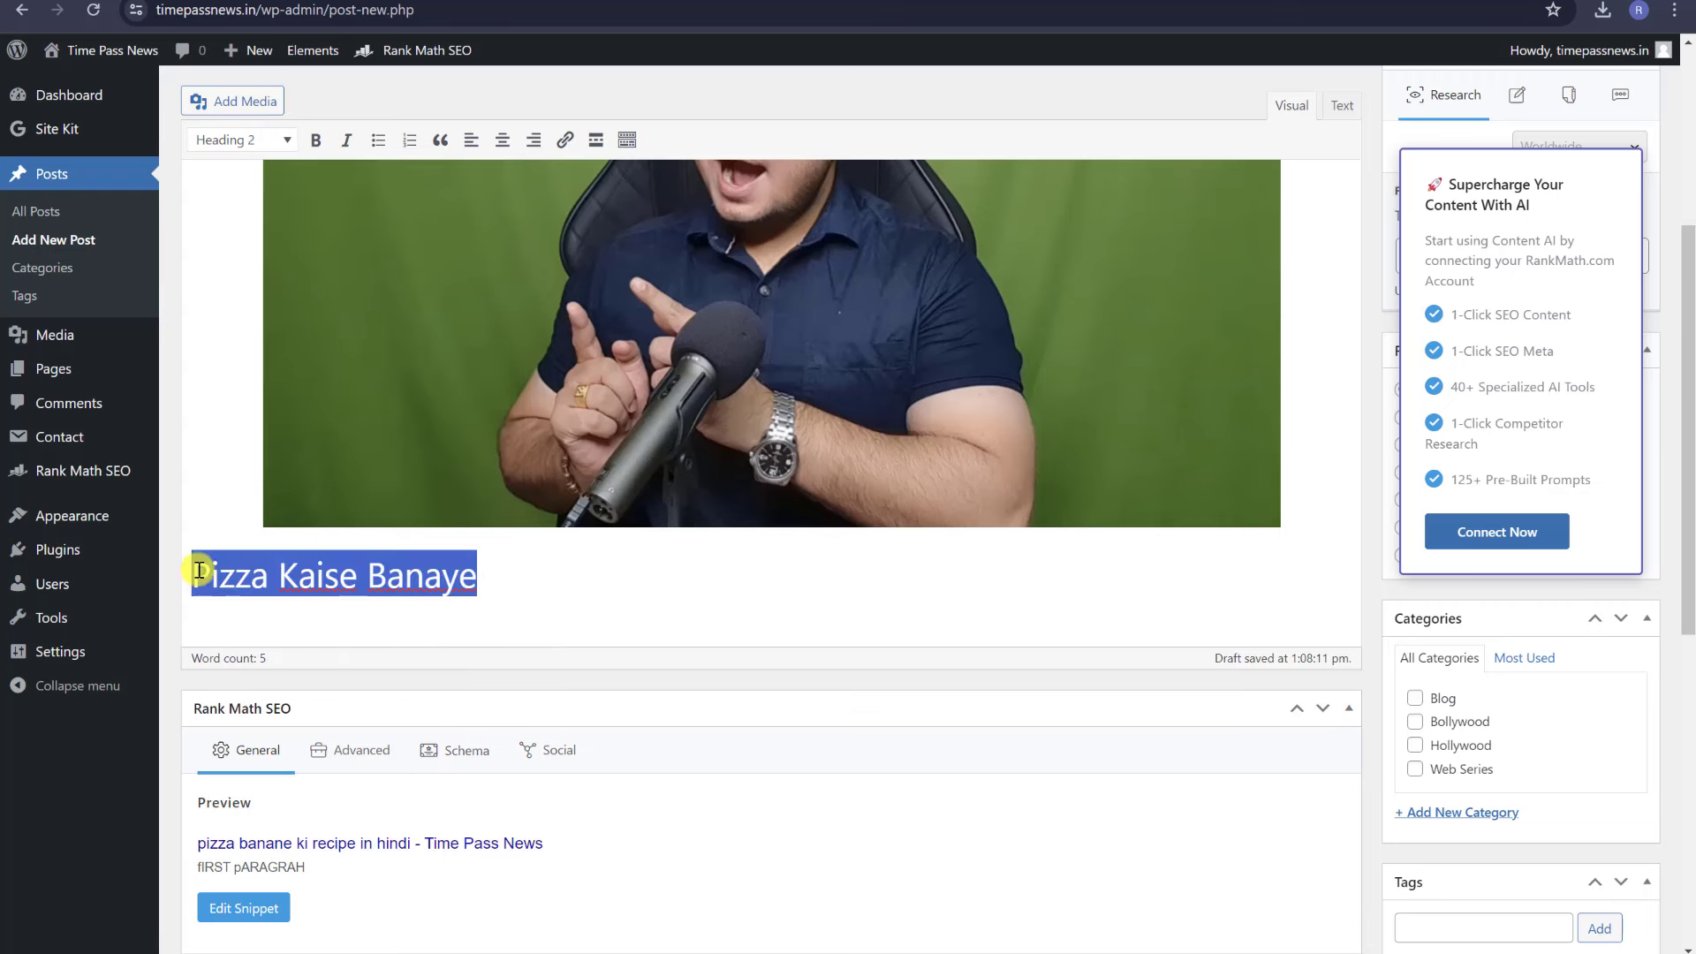
pyautogui.click(315, 140)
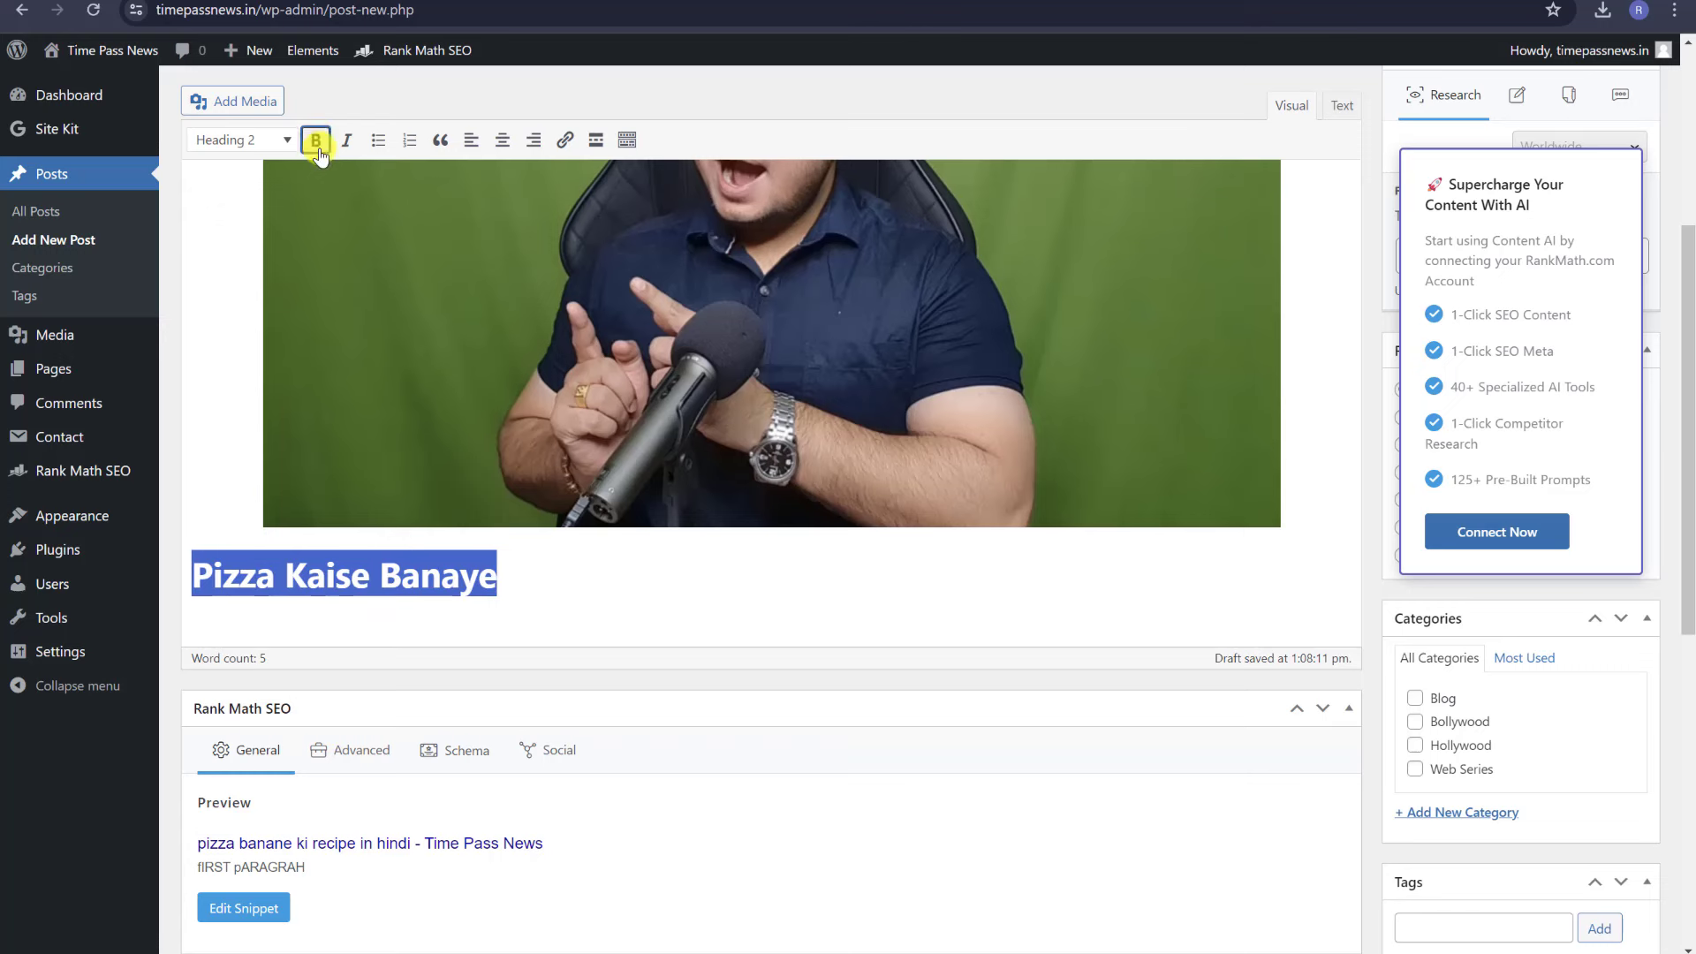
pyautogui.doubleClick(606, 576)
pyautogui.click(549, 575)
# Add a plain paragraph below the heading after trying list styles, and left-align the quoted line.
pyautogui.press('Return')
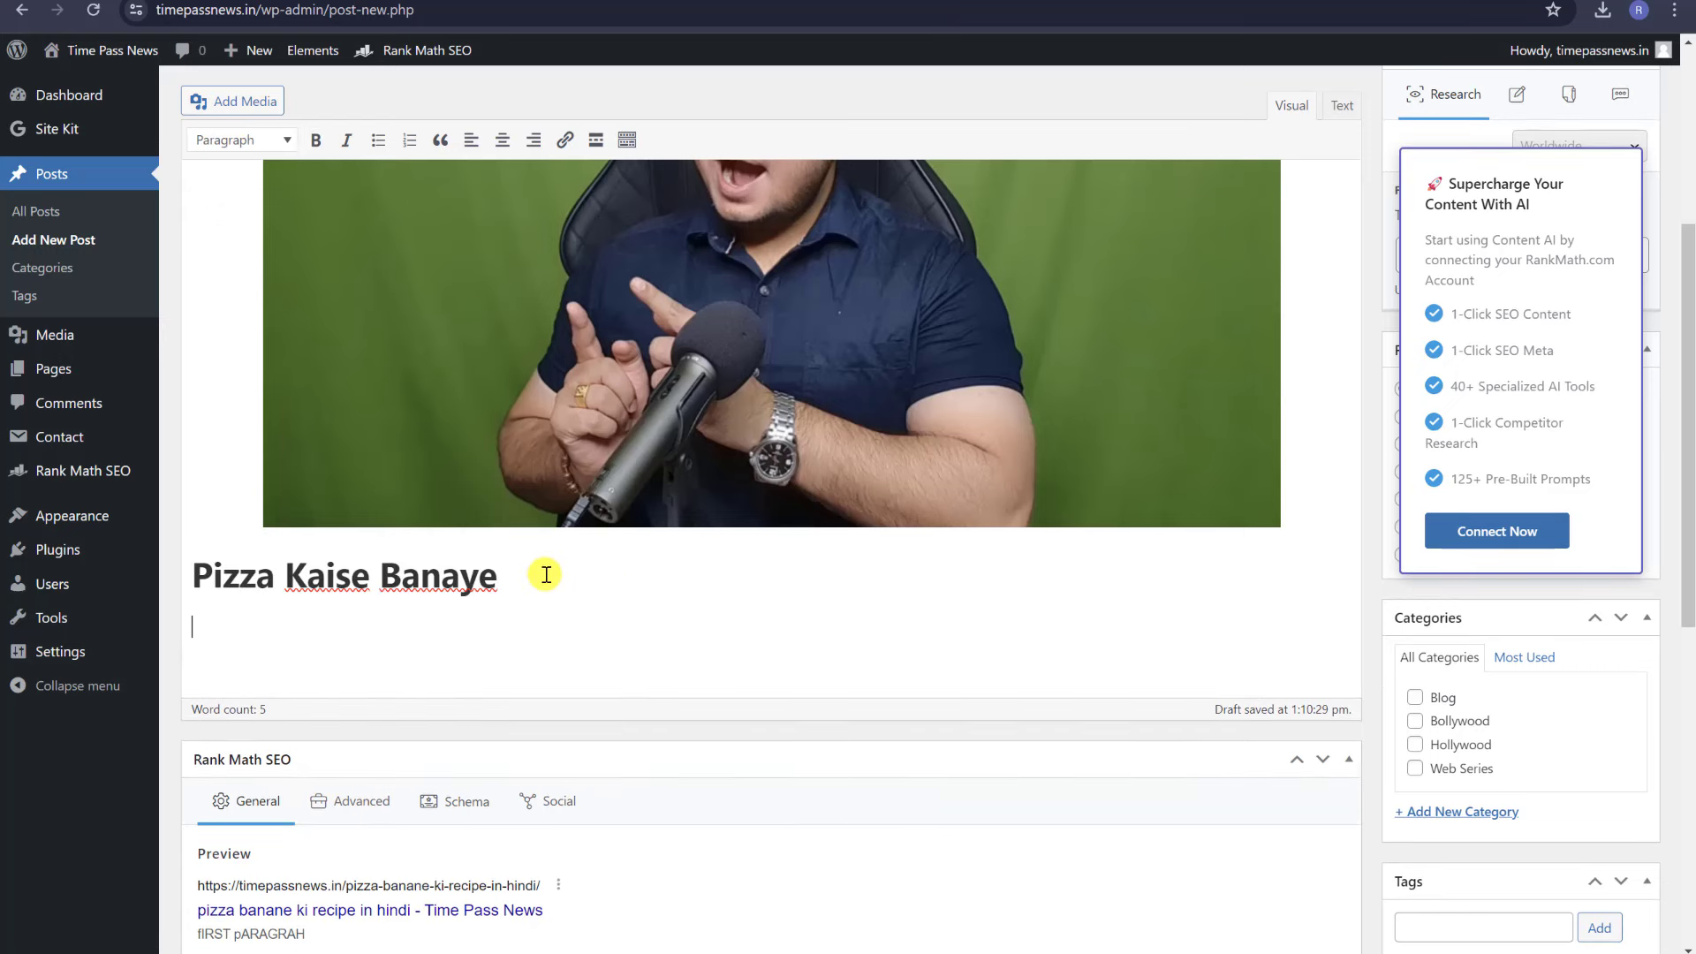
pyautogui.click(378, 141)
pyautogui.click(409, 142)
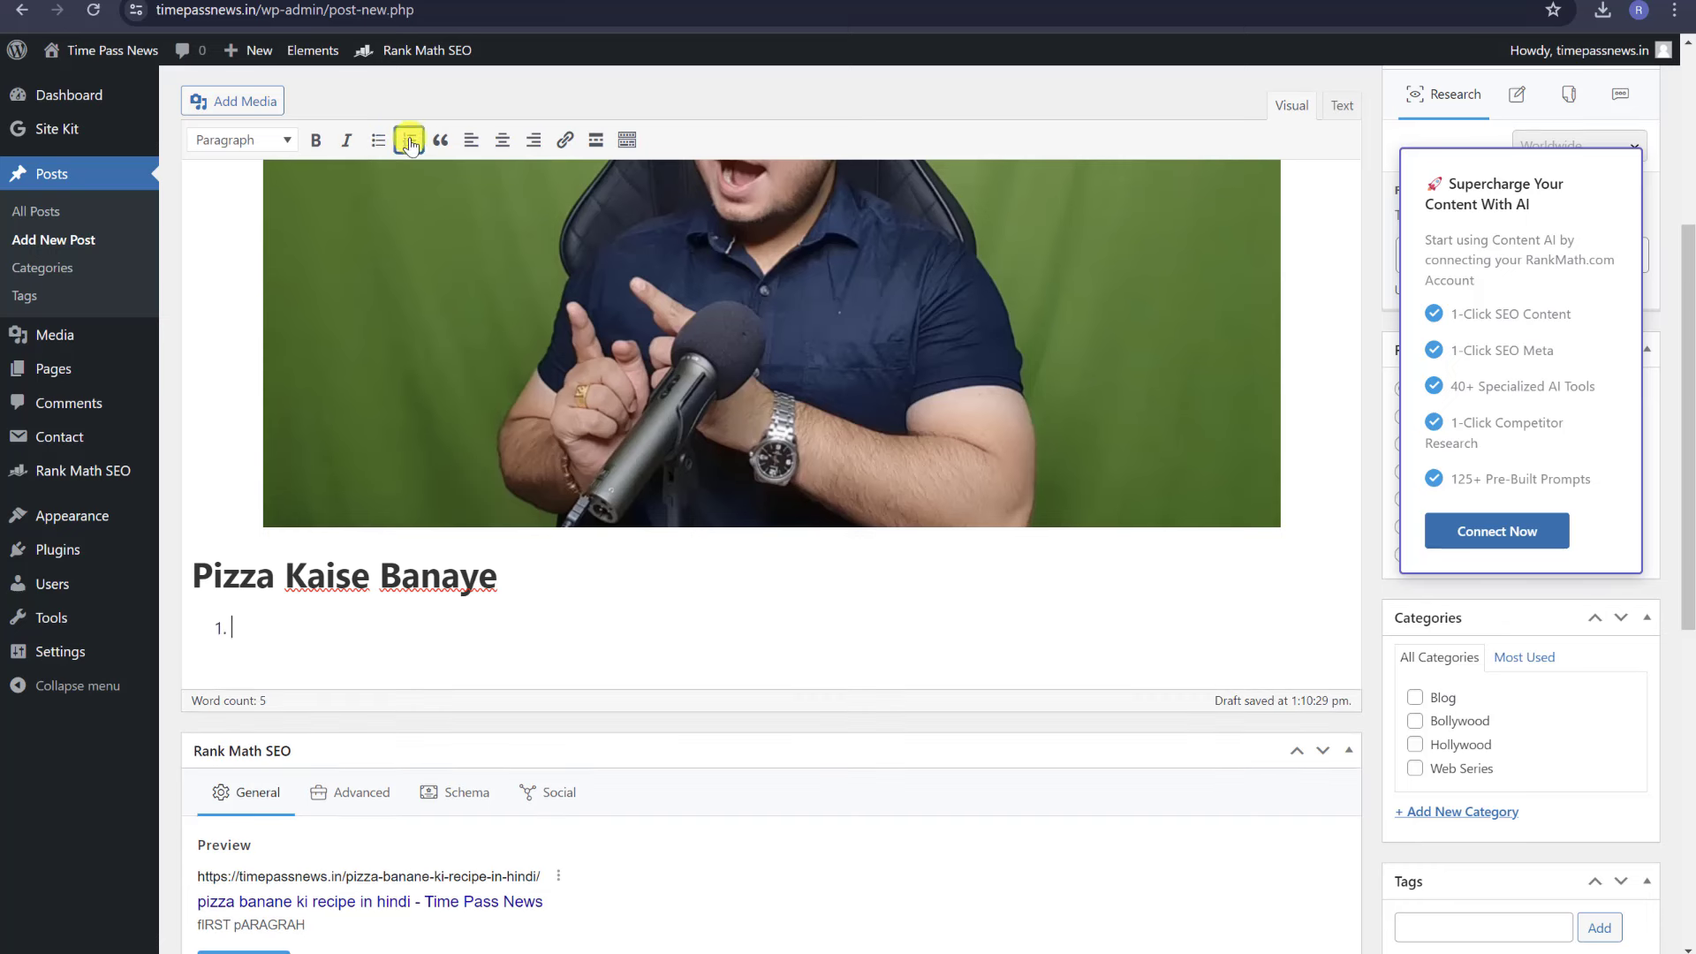
pyautogui.click(409, 142)
pyautogui.press('Return')
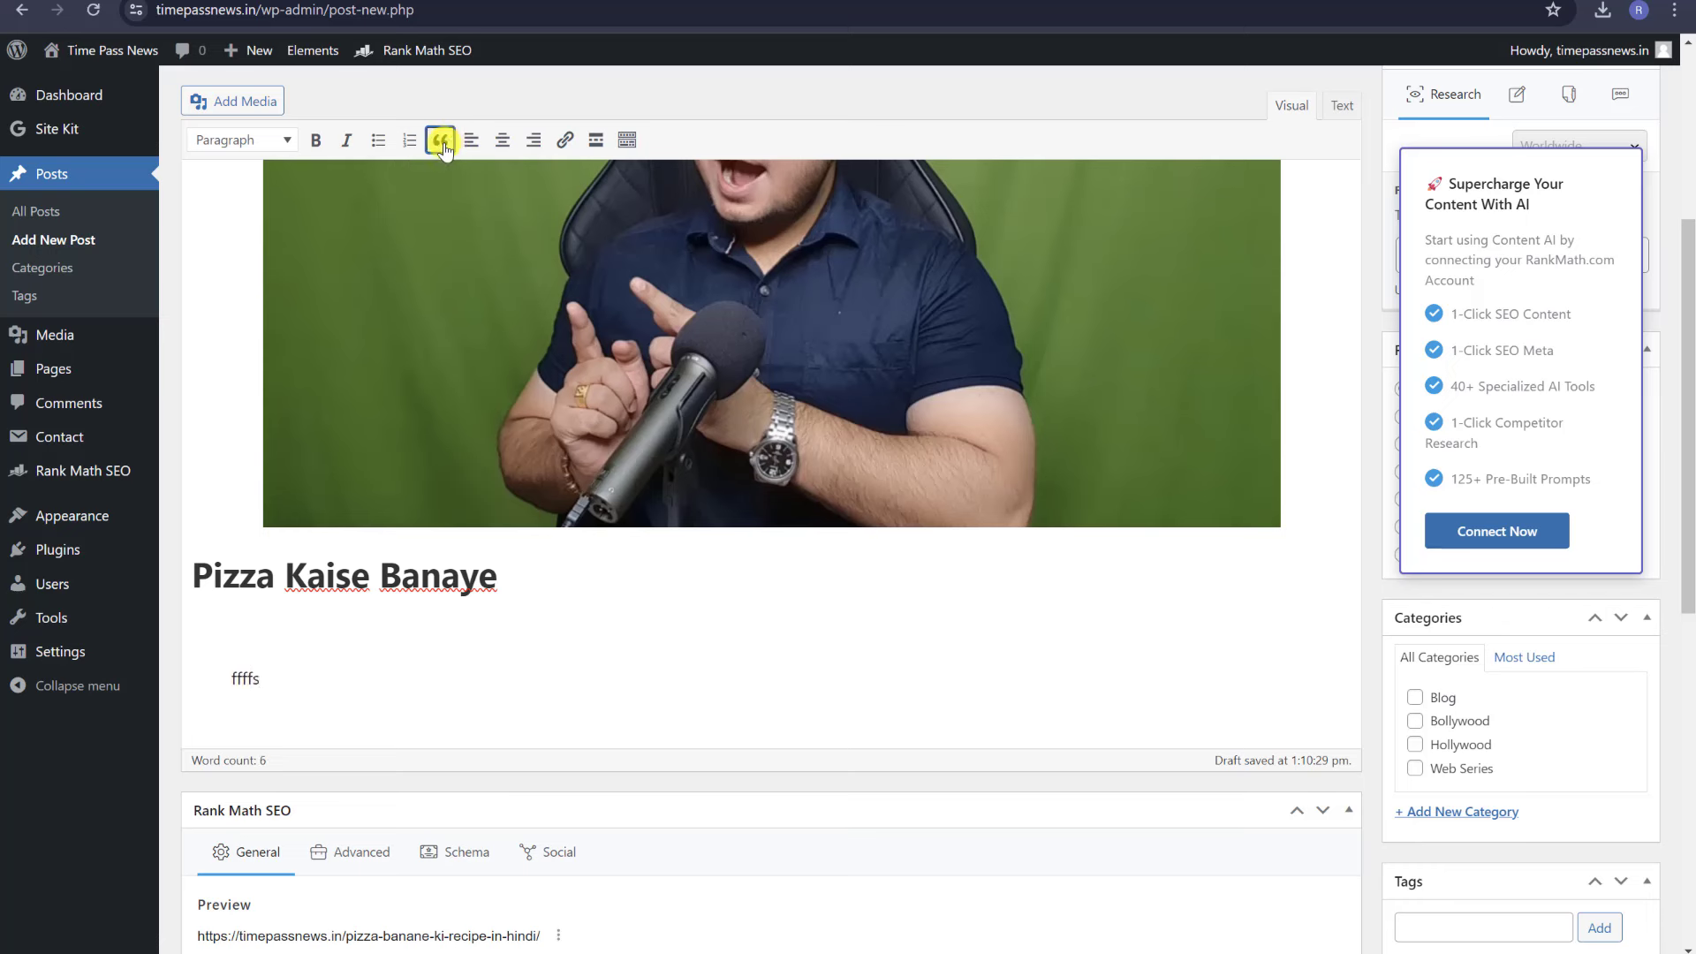
pyautogui.press('Return')
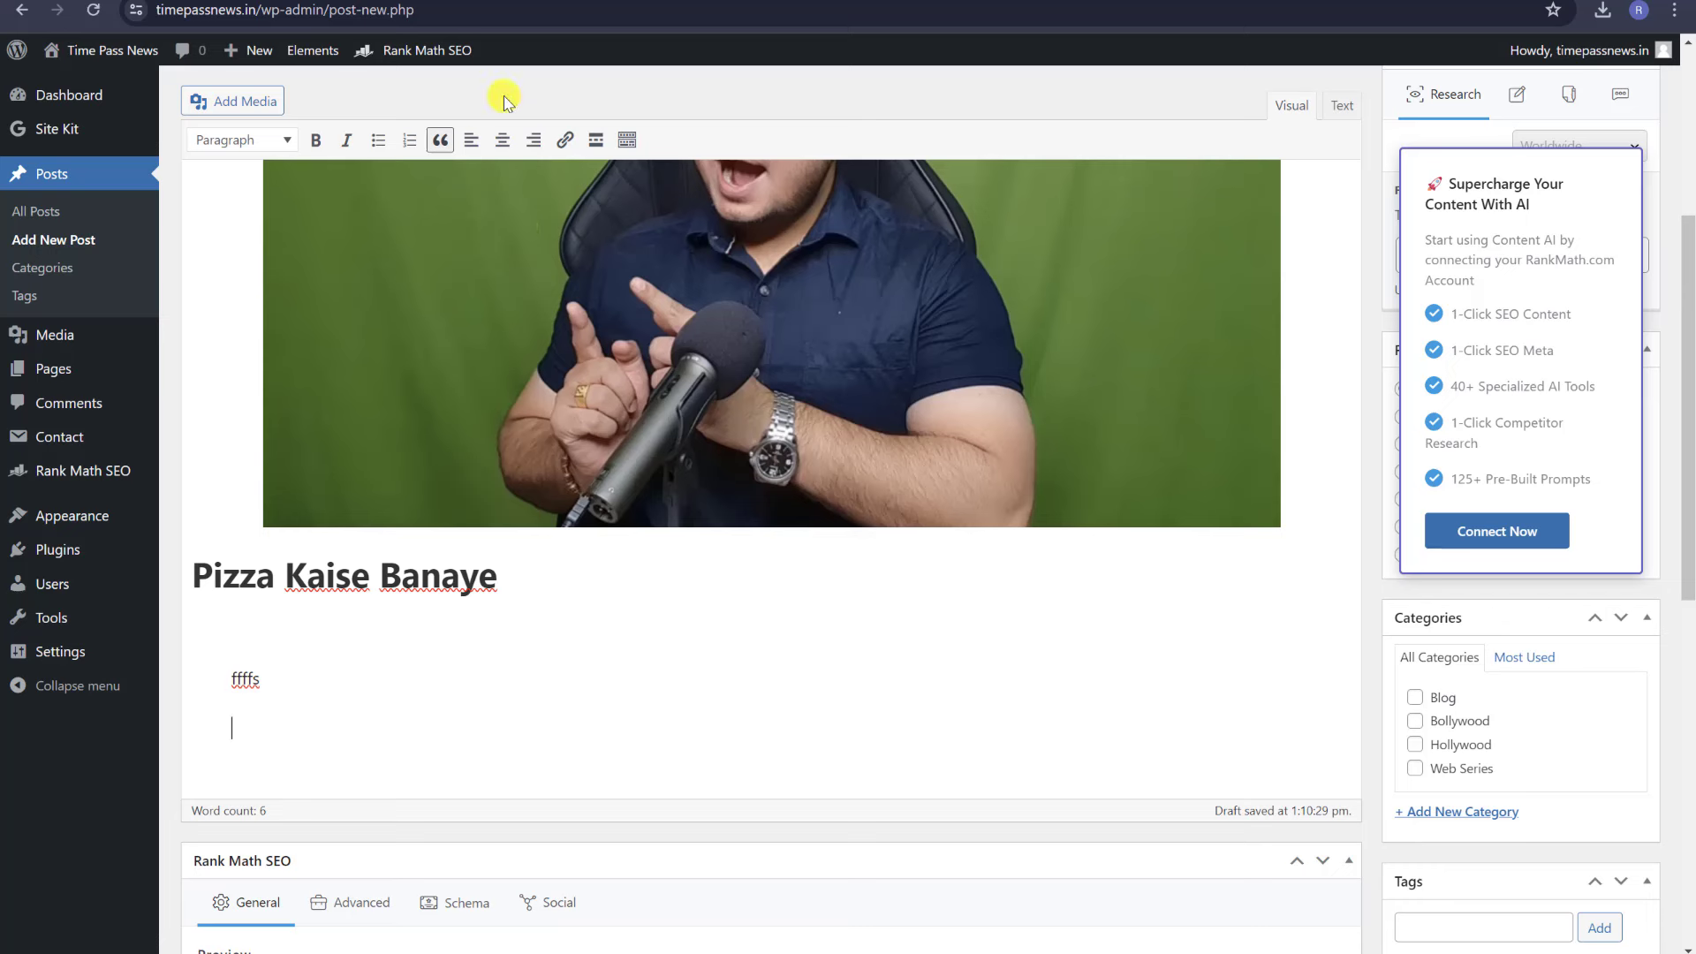
pyautogui.press('BackSpace')
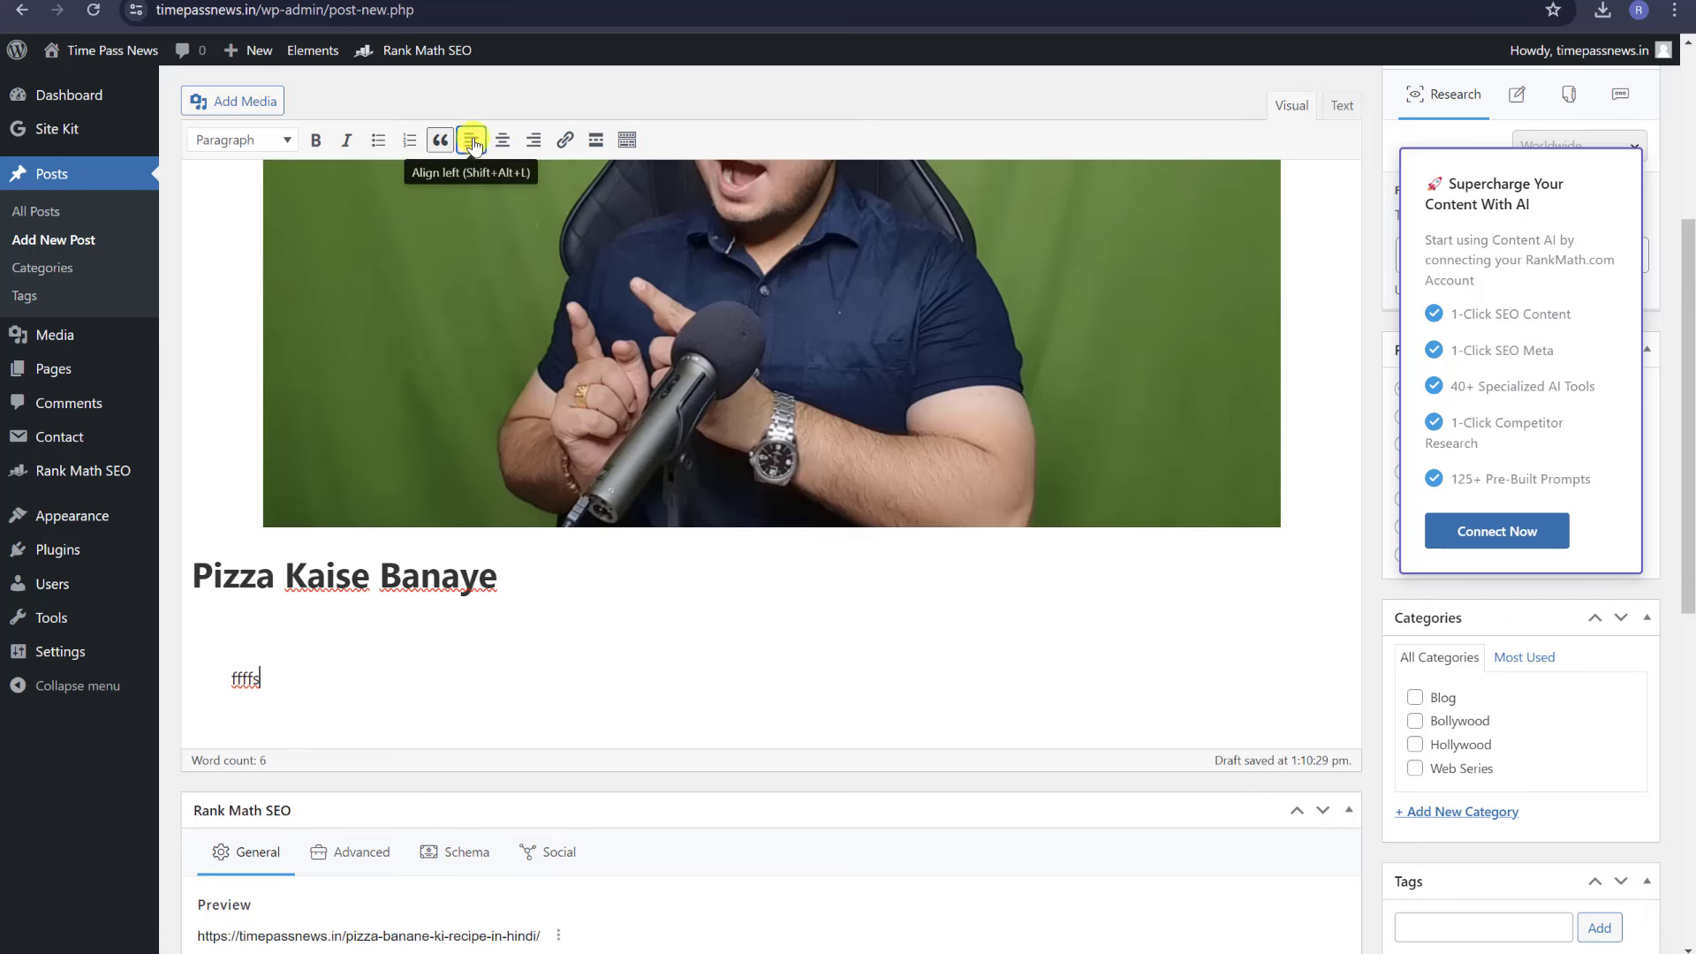
pyautogui.click(473, 143)
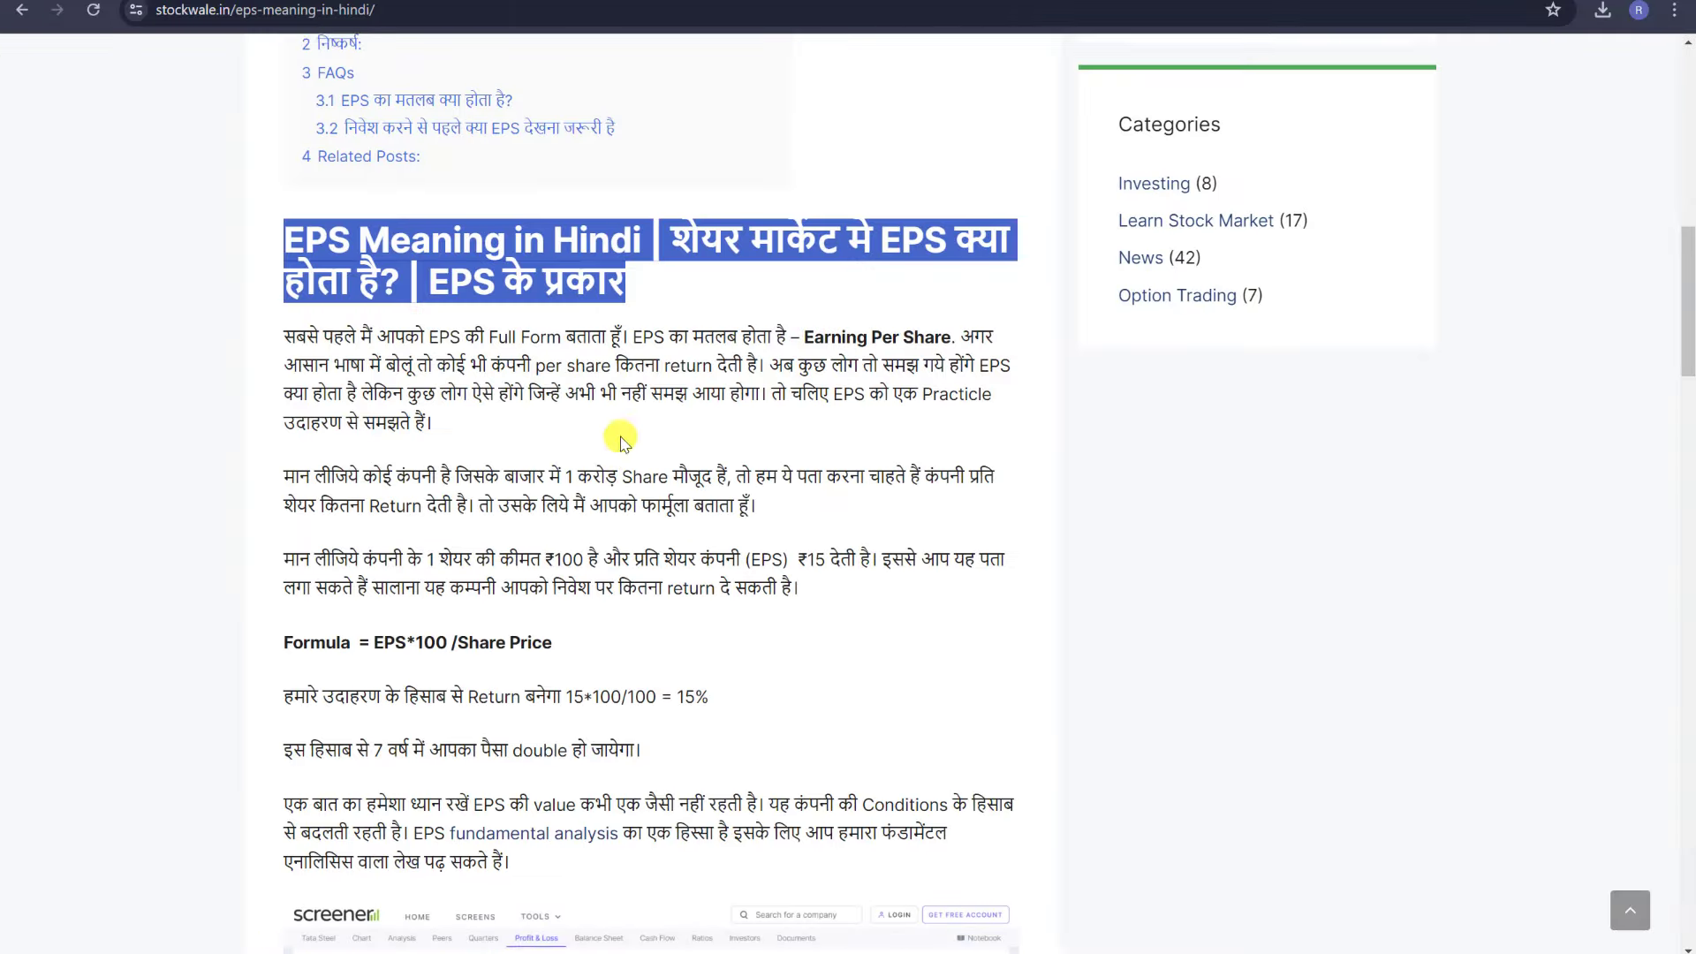
pyautogui.scroll(-10, 590, 402)
pyautogui.scroll(-20, 591, 401)
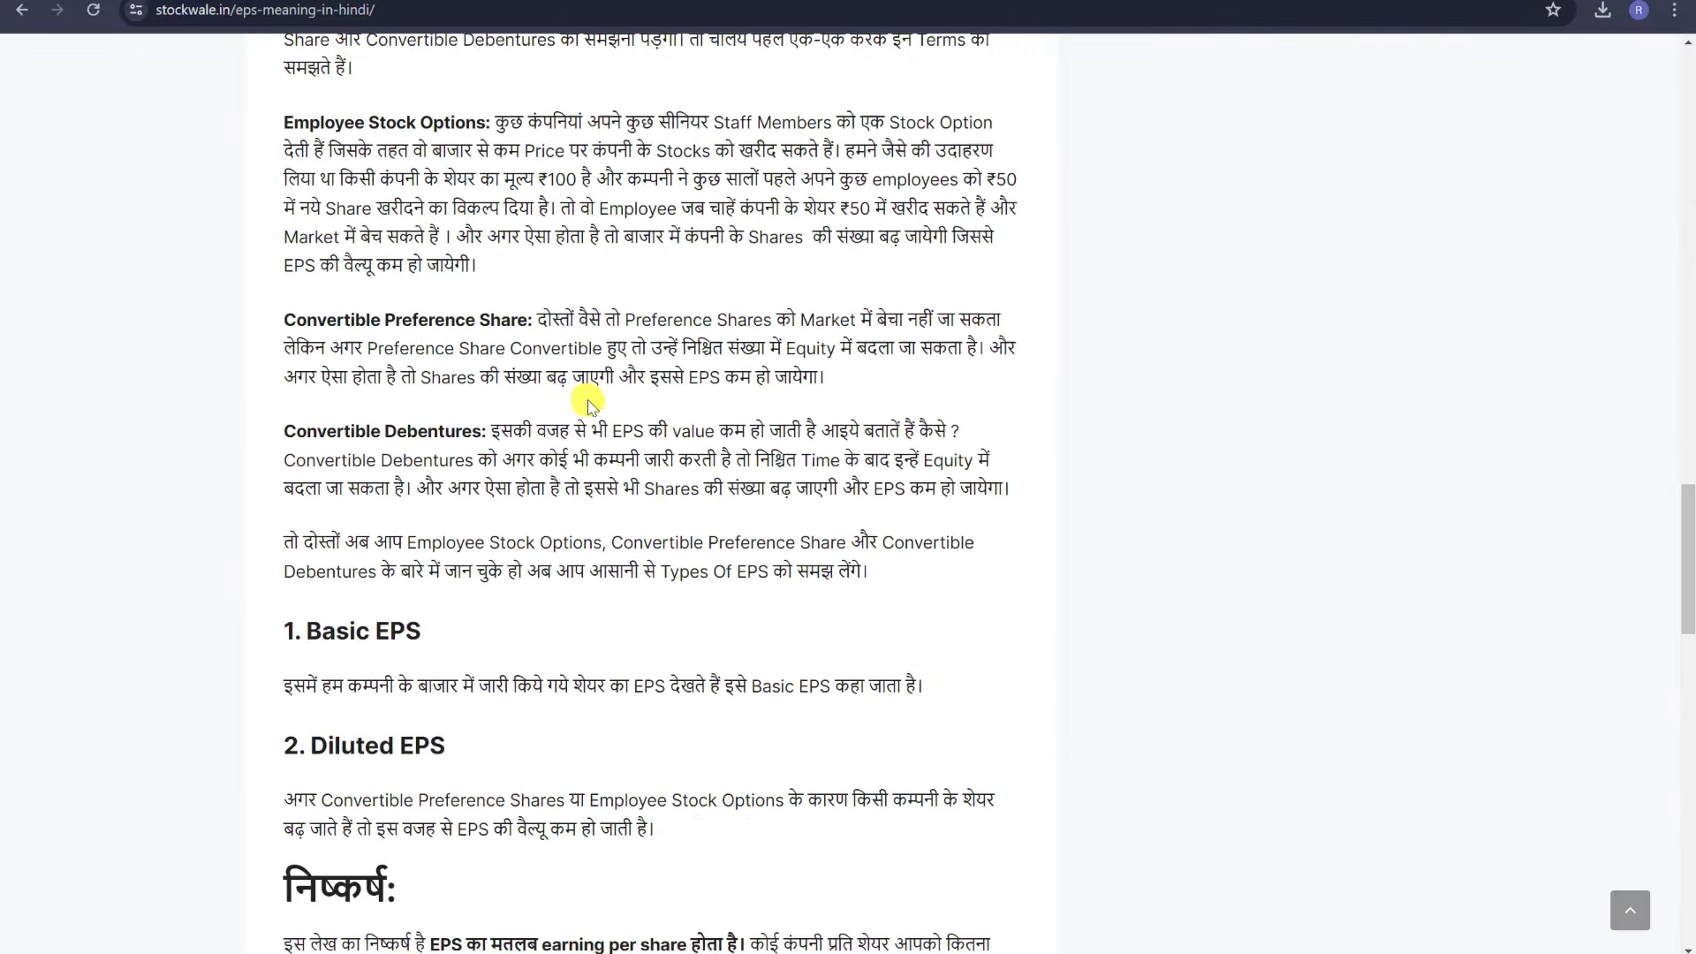
pyautogui.scroll(5, 185, 240)
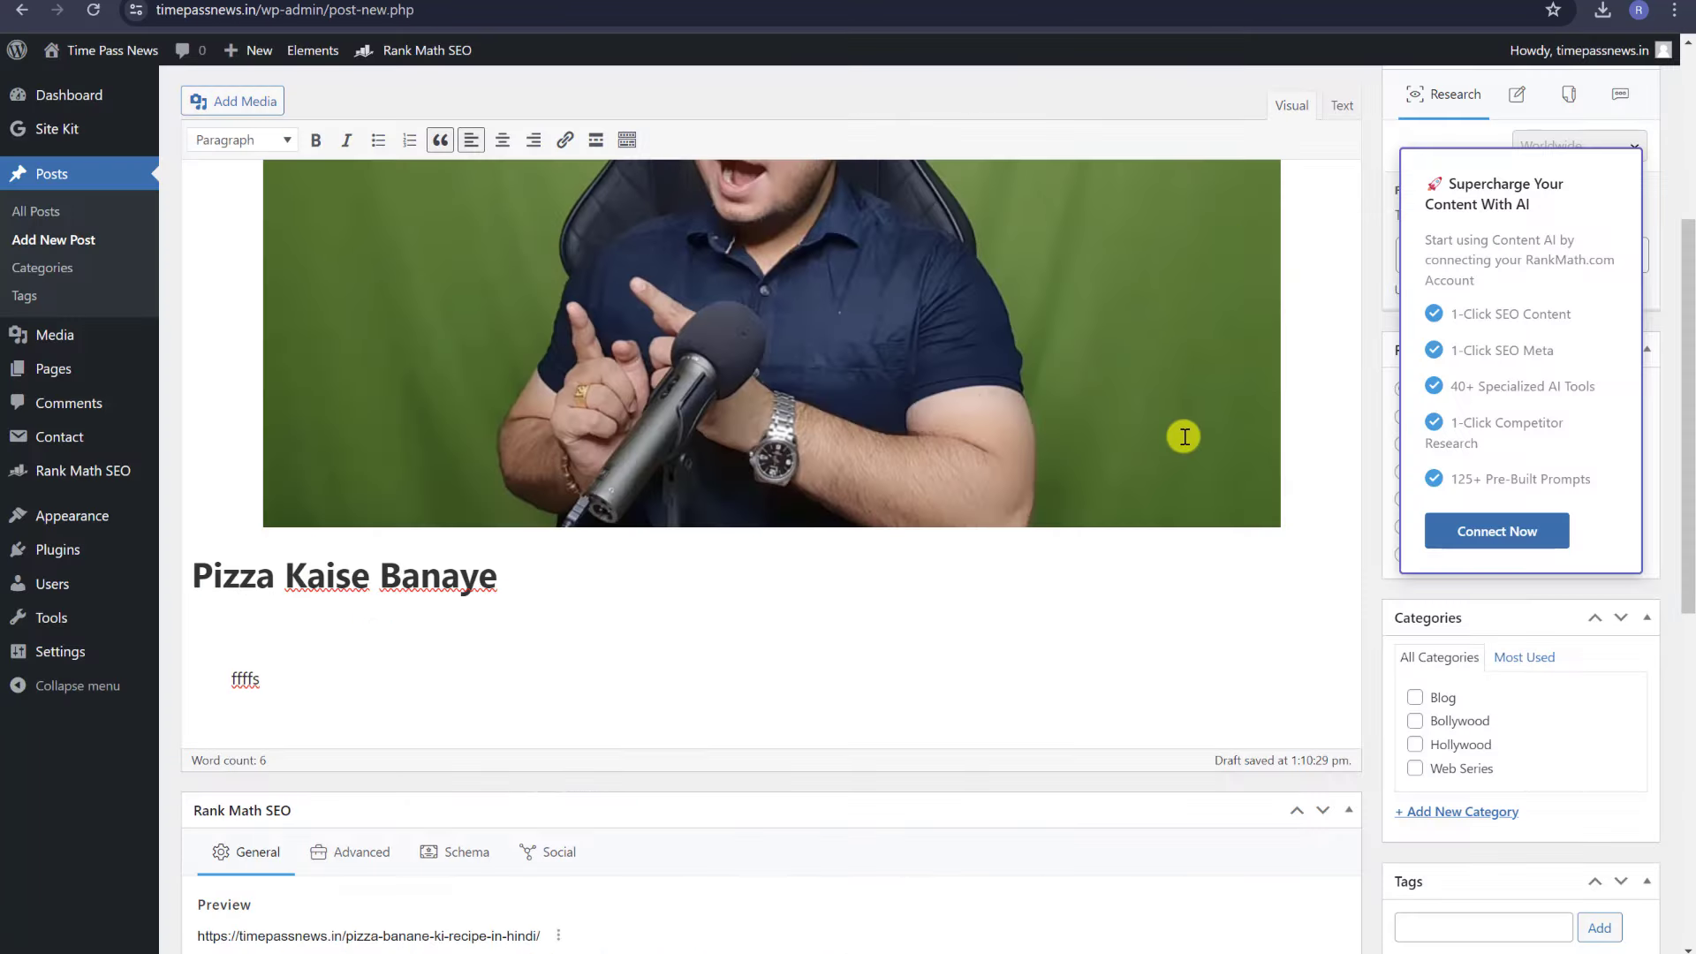
pyautogui.scroll(5, 1184, 436)
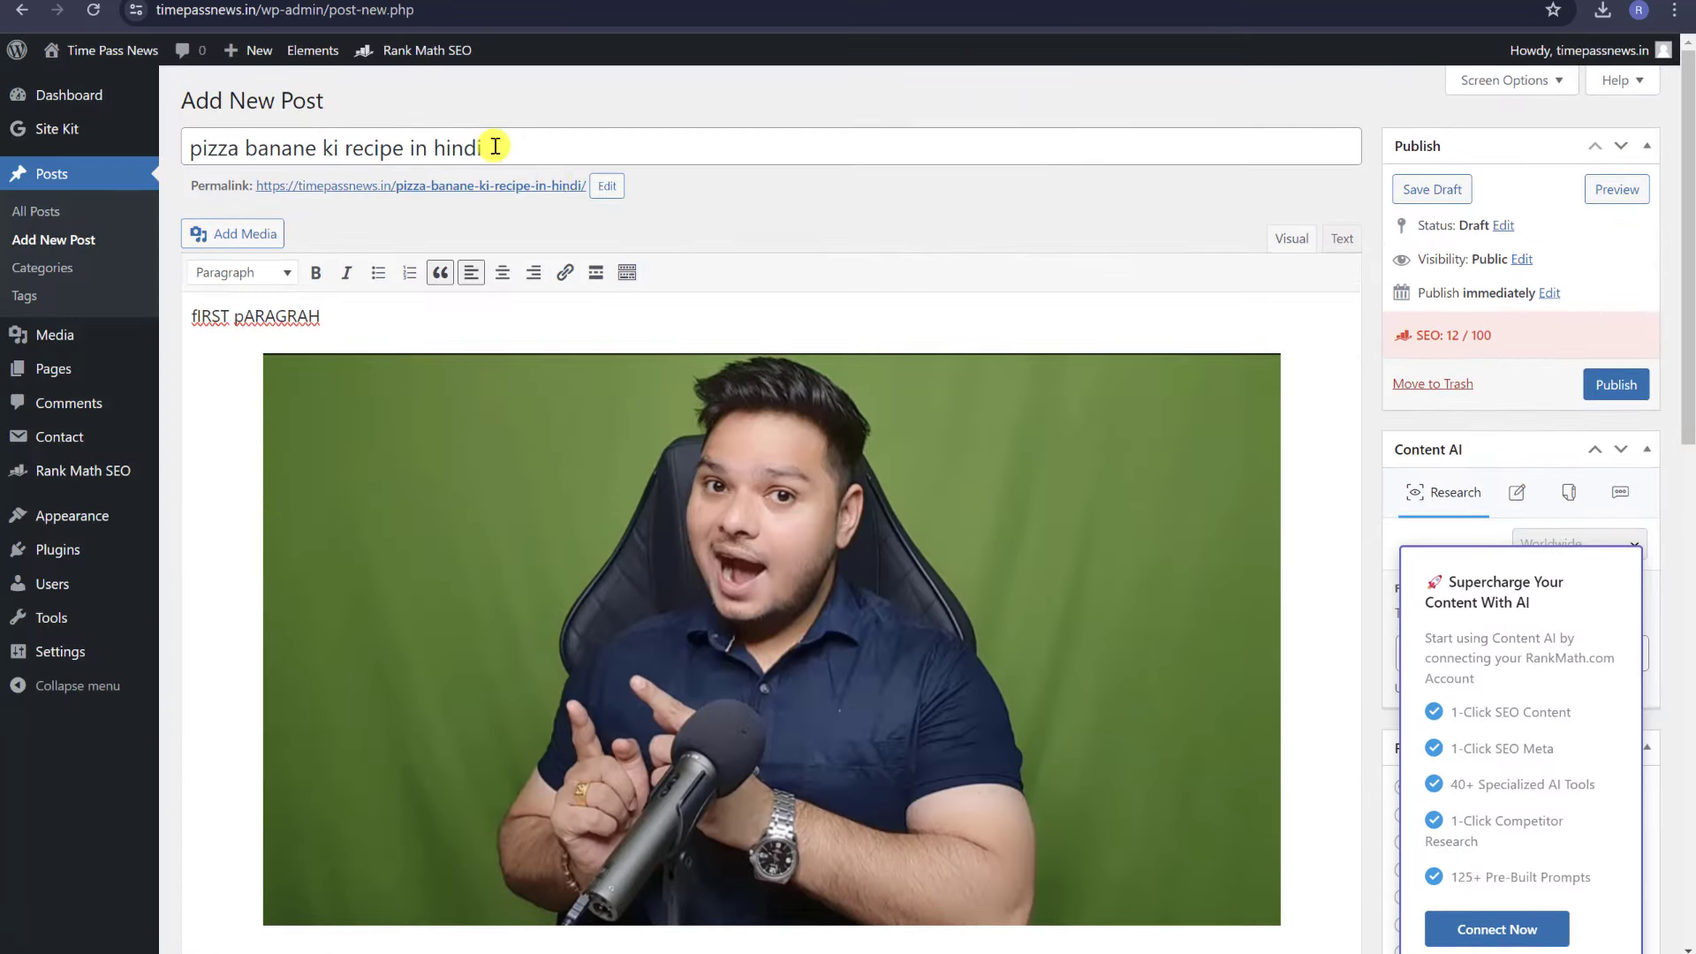
# Copy the post title into Rank Math as focus keyword 'pizza banane ki recipe in hindi'.
pyautogui.tripleClick(495, 147)
pyautogui.hotkey('ctrl', 'c')
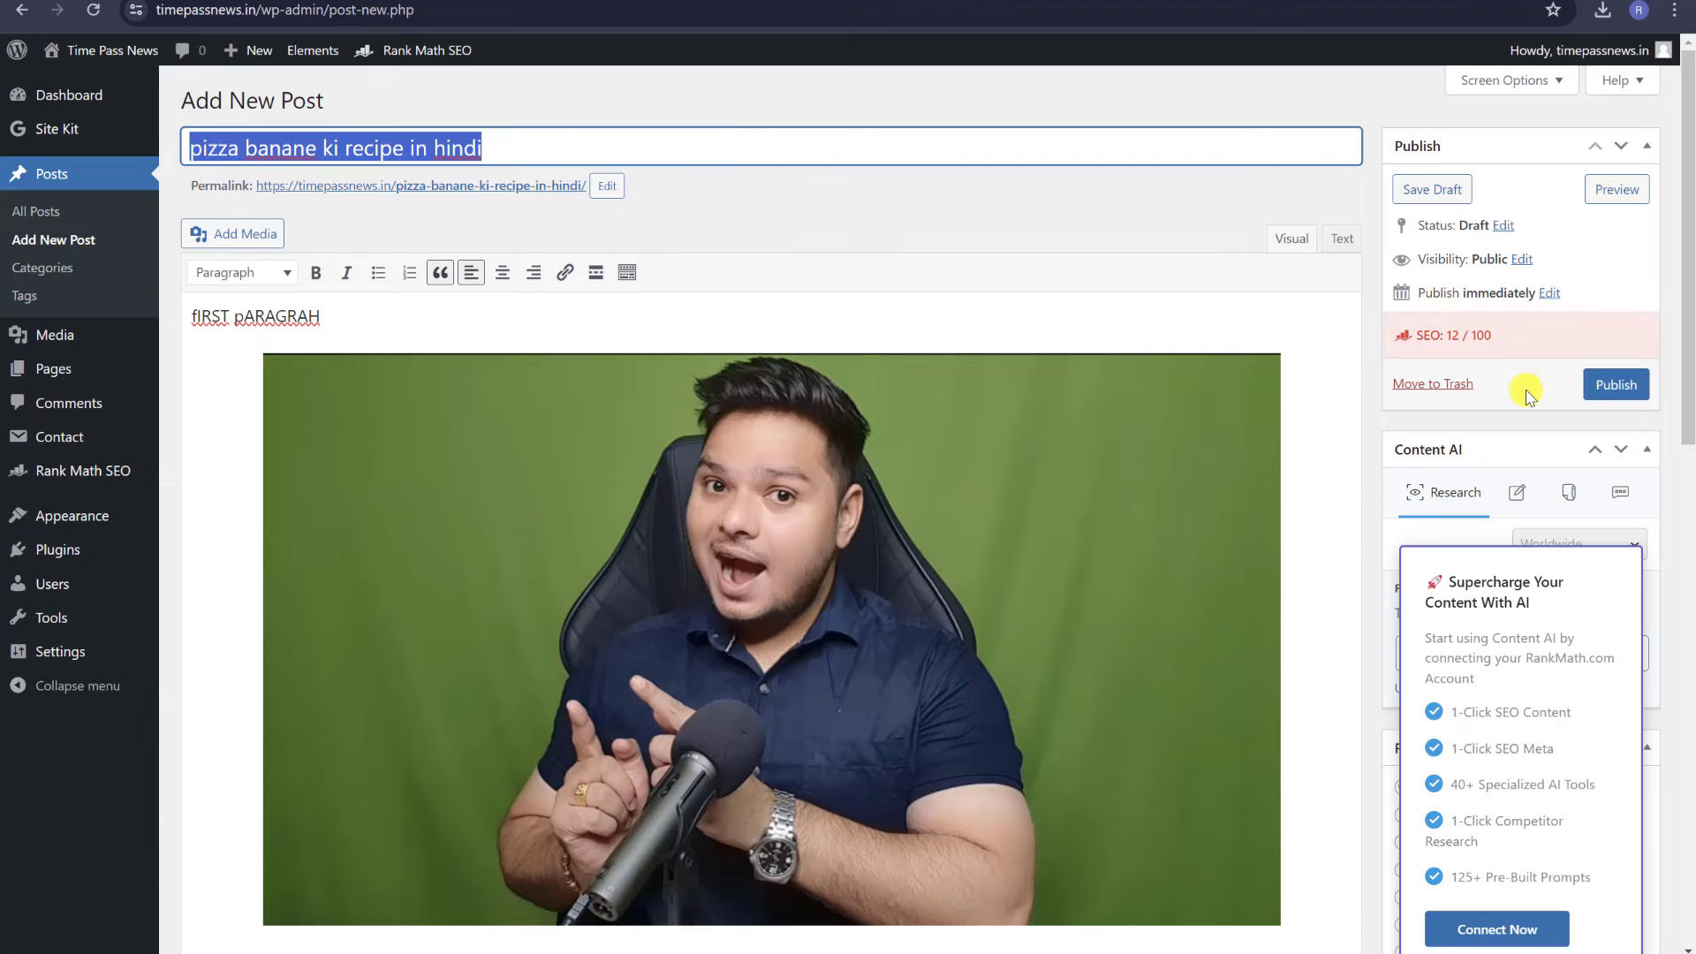
pyautogui.scroll(-12, 1528, 393)
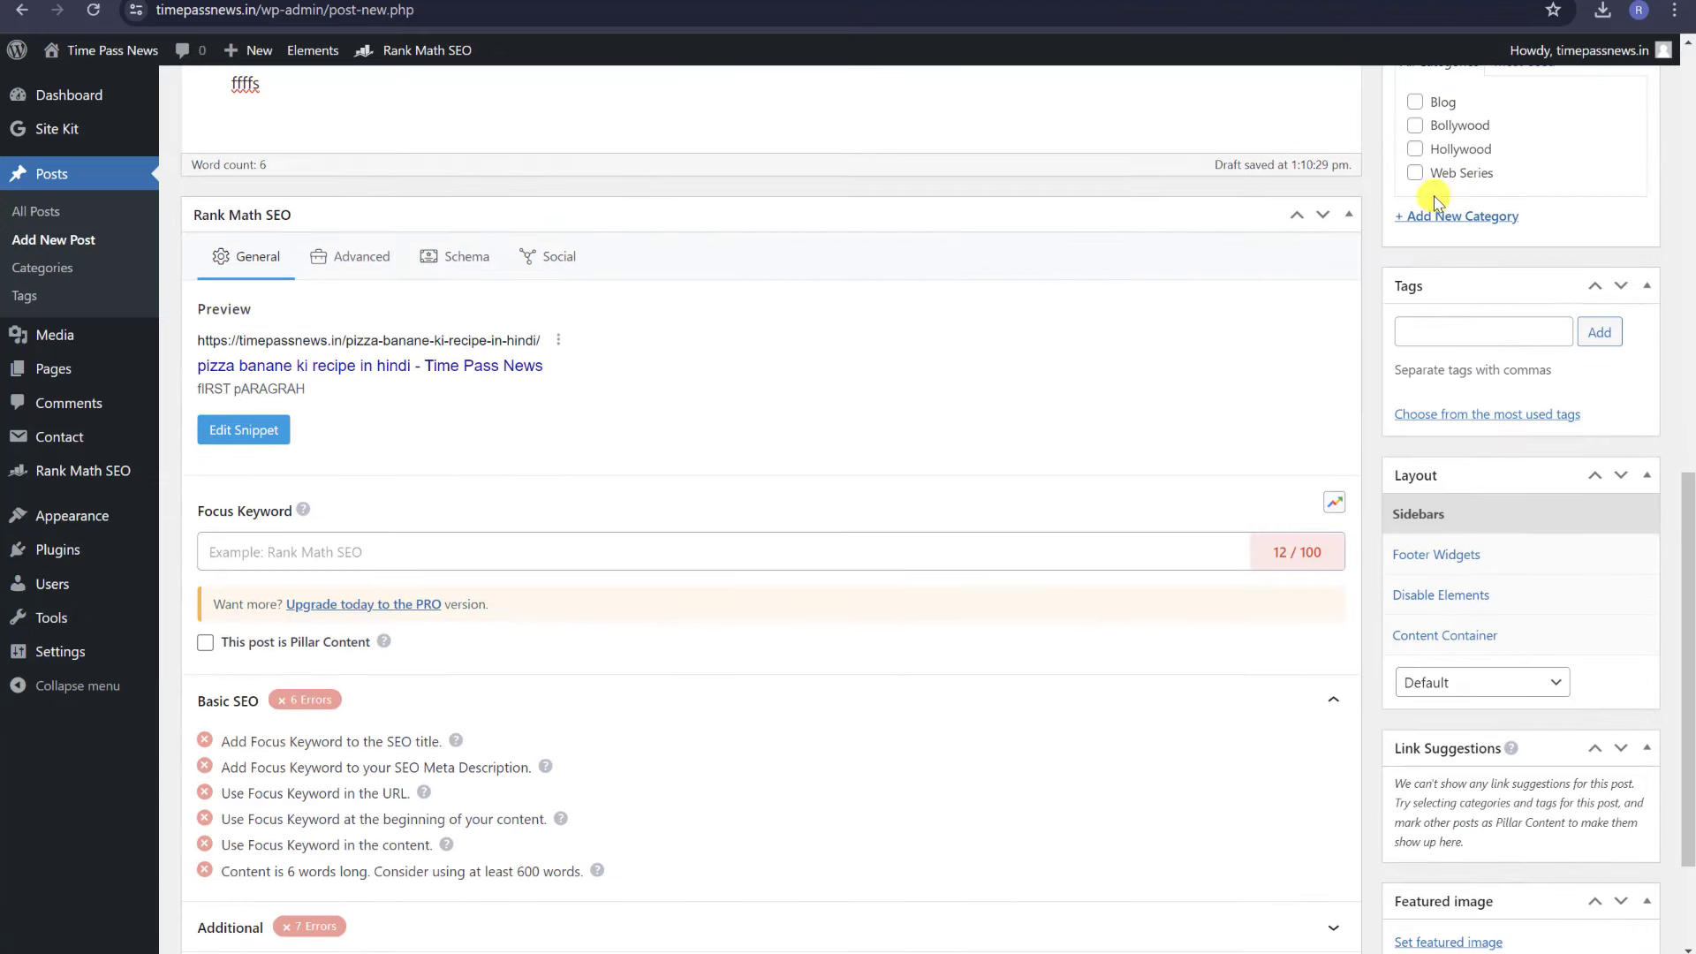
pyautogui.click(618, 548)
pyautogui.hotkey('ctrl', 'v')
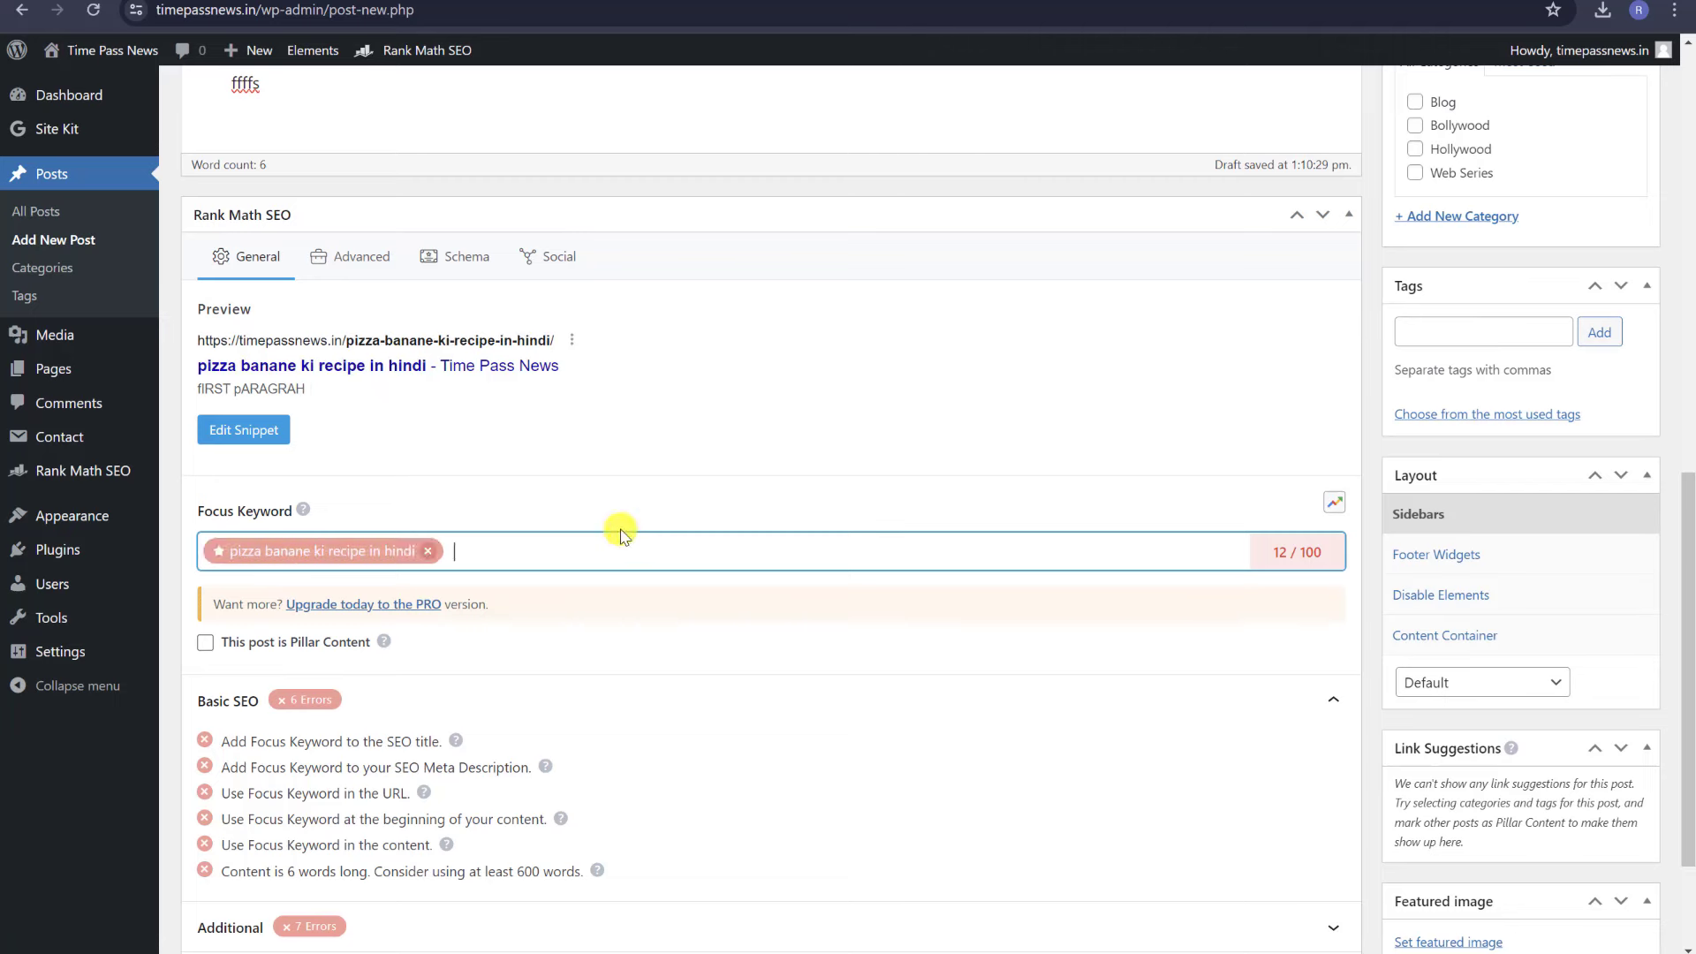
# File the post under the Hollywood category.
pyautogui.scroll(3, 1111, 424)
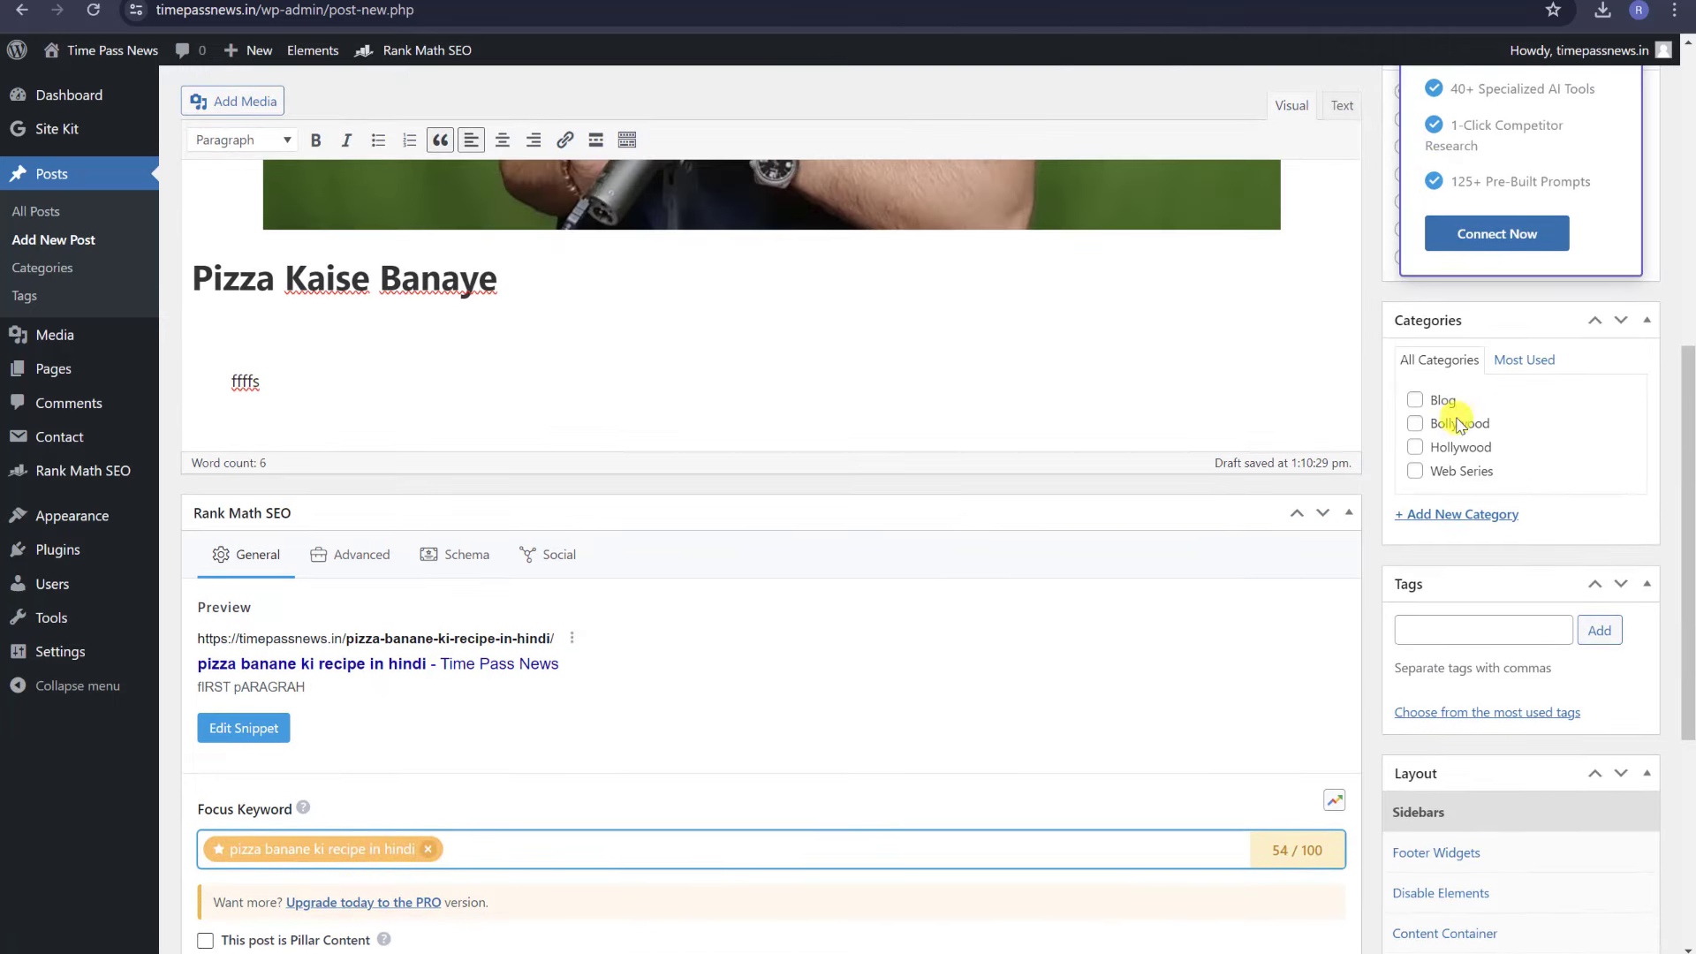
pyautogui.click(1438, 454)
pyautogui.scroll(-3, 1466, 508)
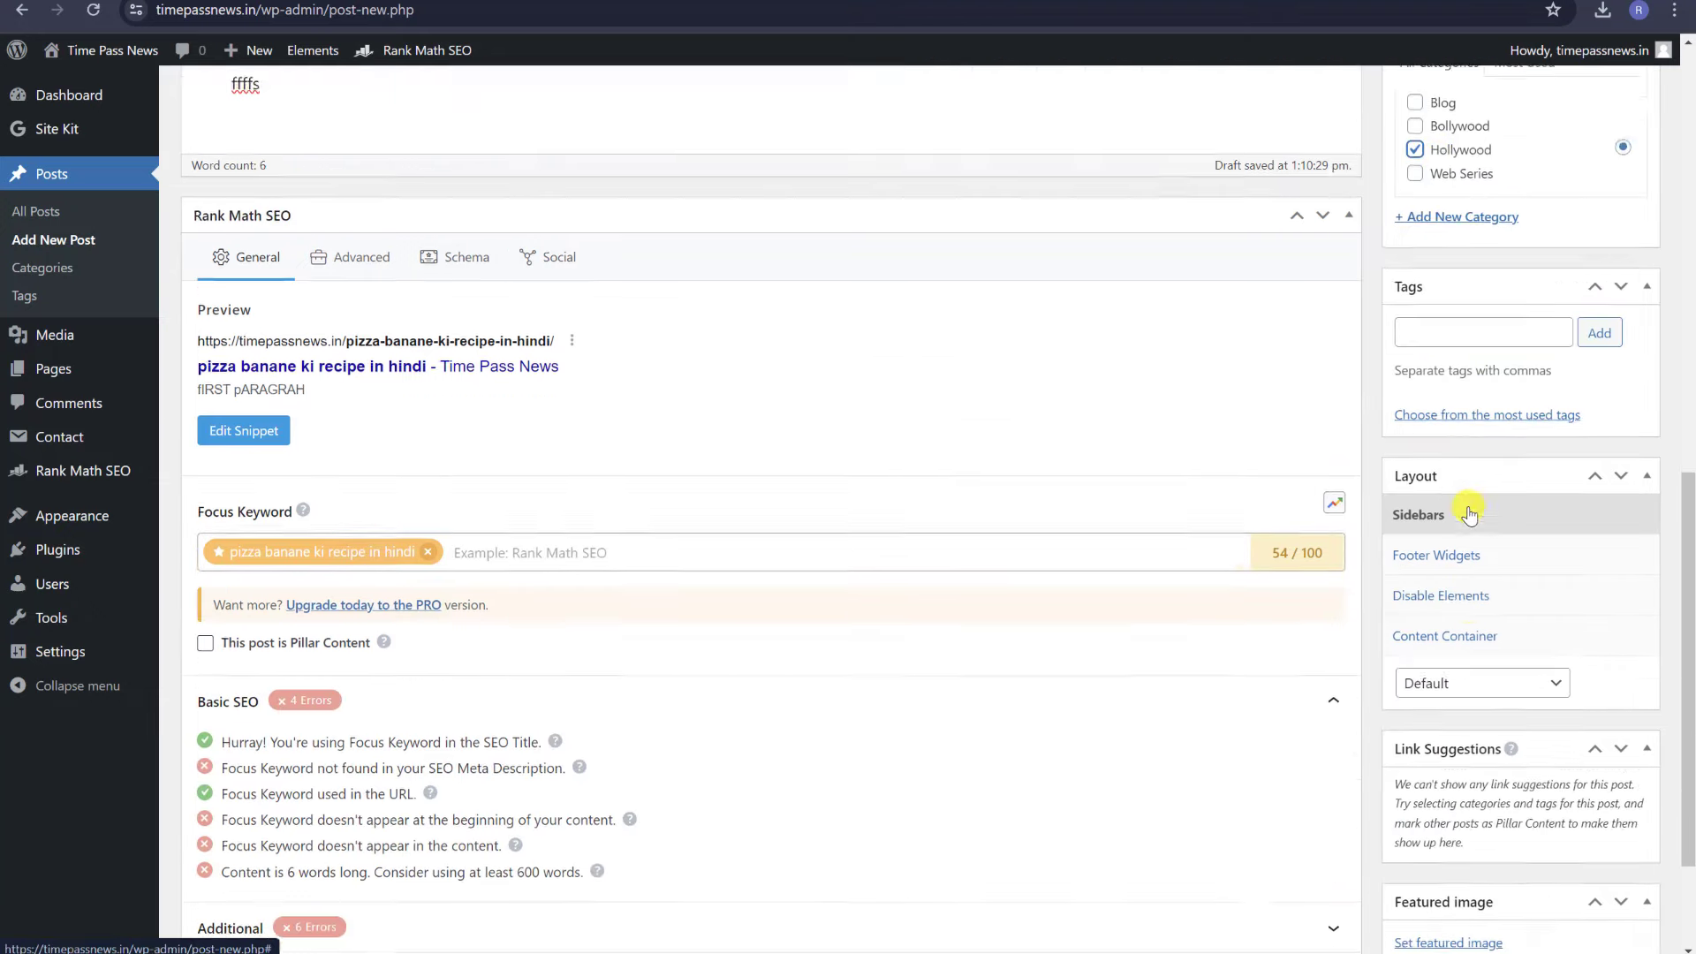
pyautogui.scroll(3, 1462, 499)
pyautogui.scroll(-5, 1459, 565)
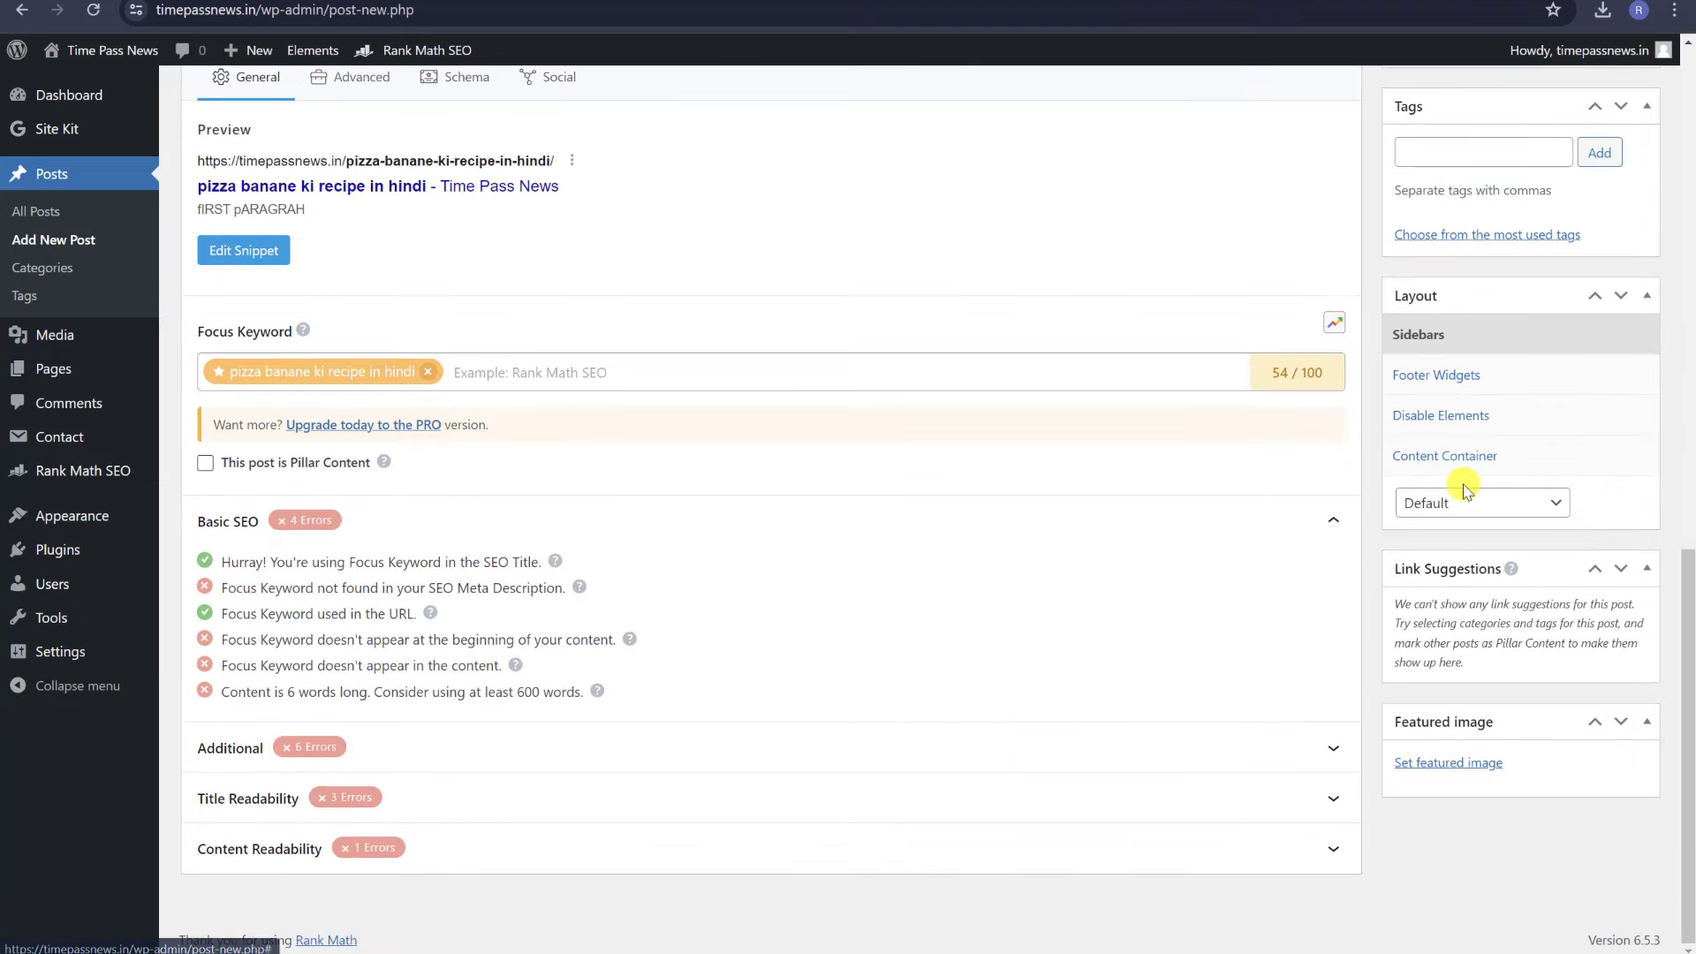
# Set the green-screen photo Heading-32.png from the Media Library as the post's featured image.
pyautogui.click(1472, 762)
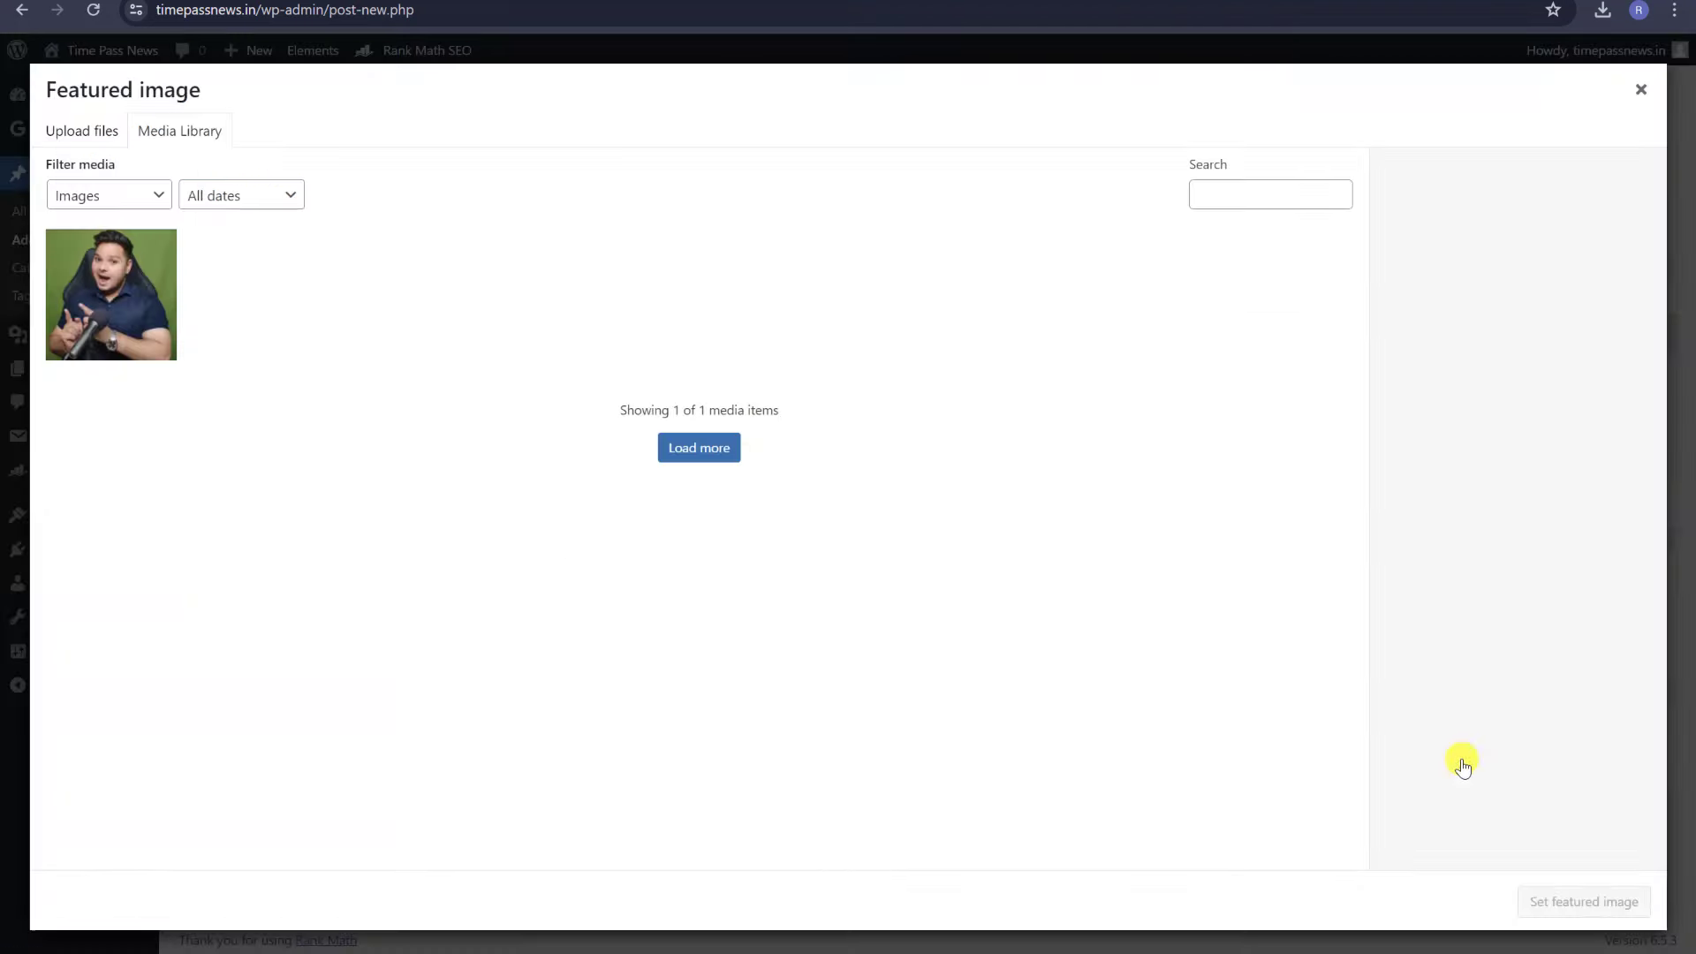
pyautogui.click(133, 279)
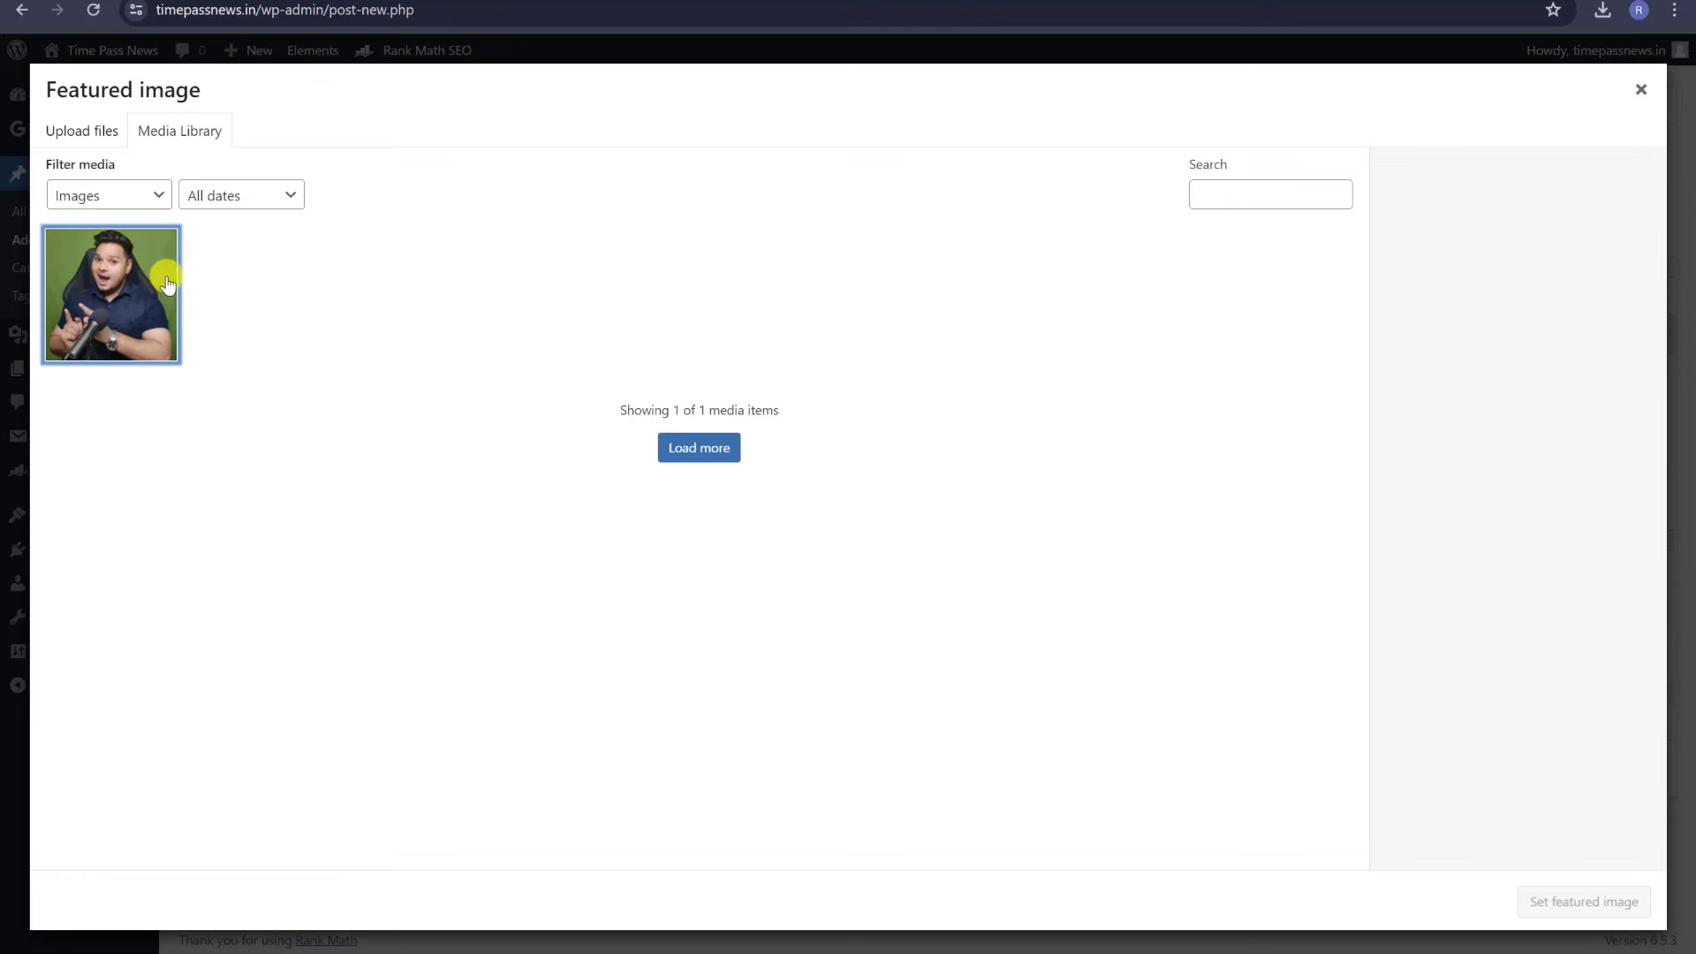
pyautogui.click(75, 343)
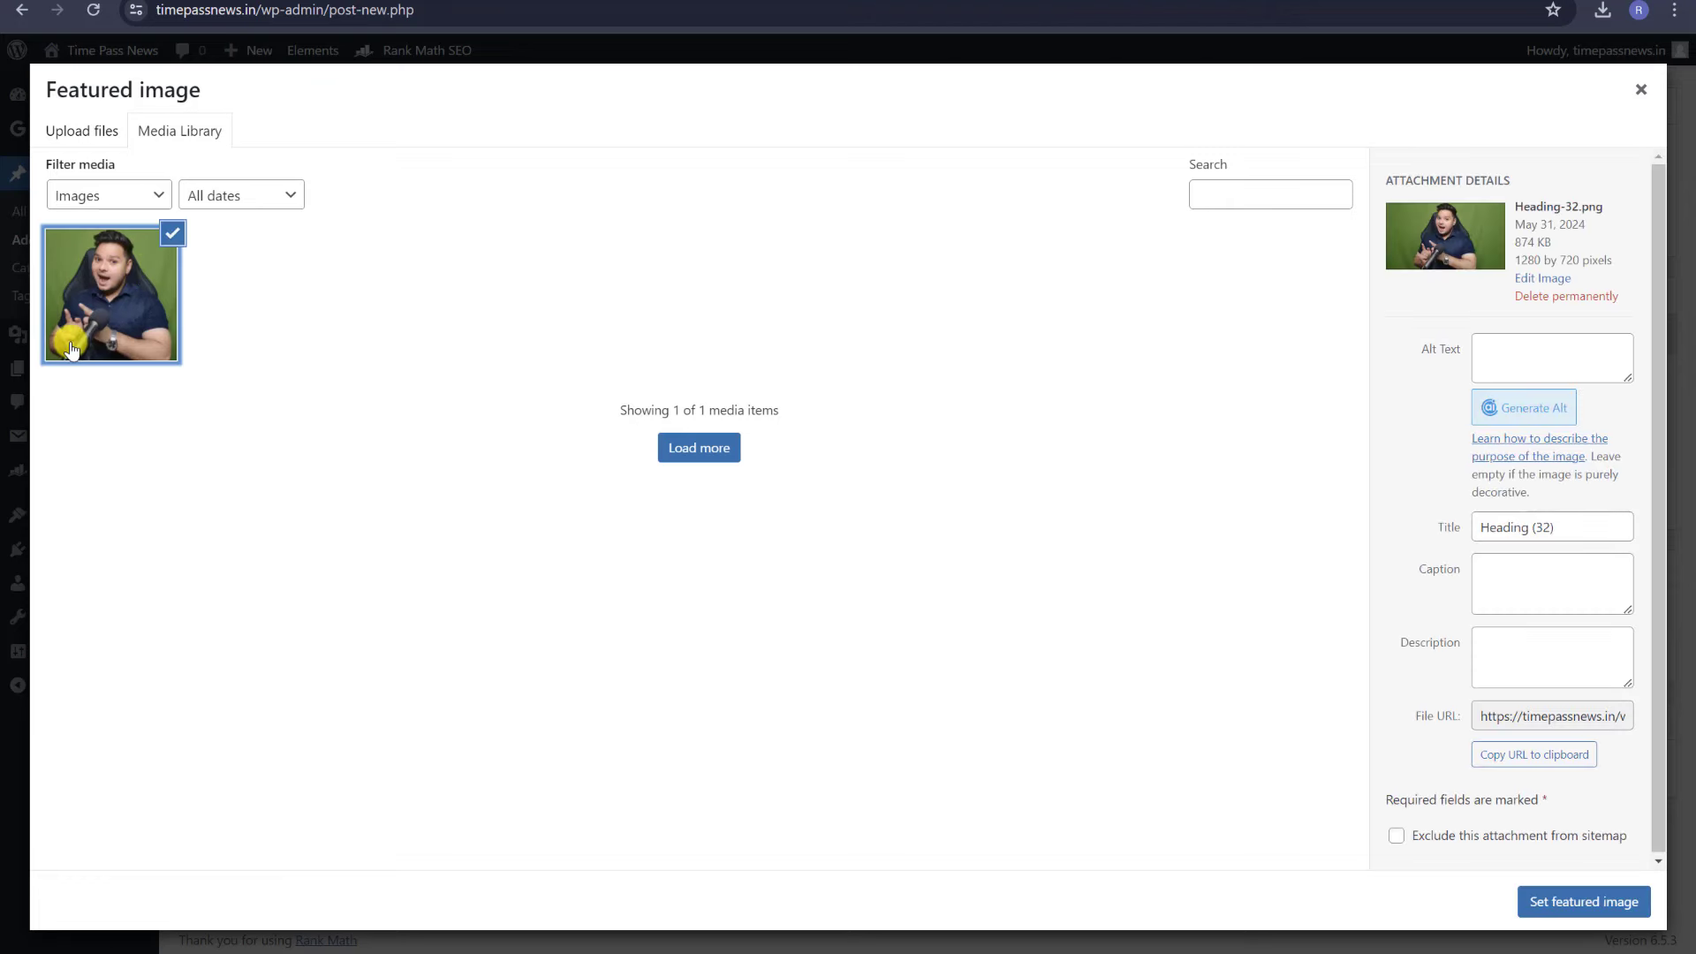
pyautogui.click(1581, 901)
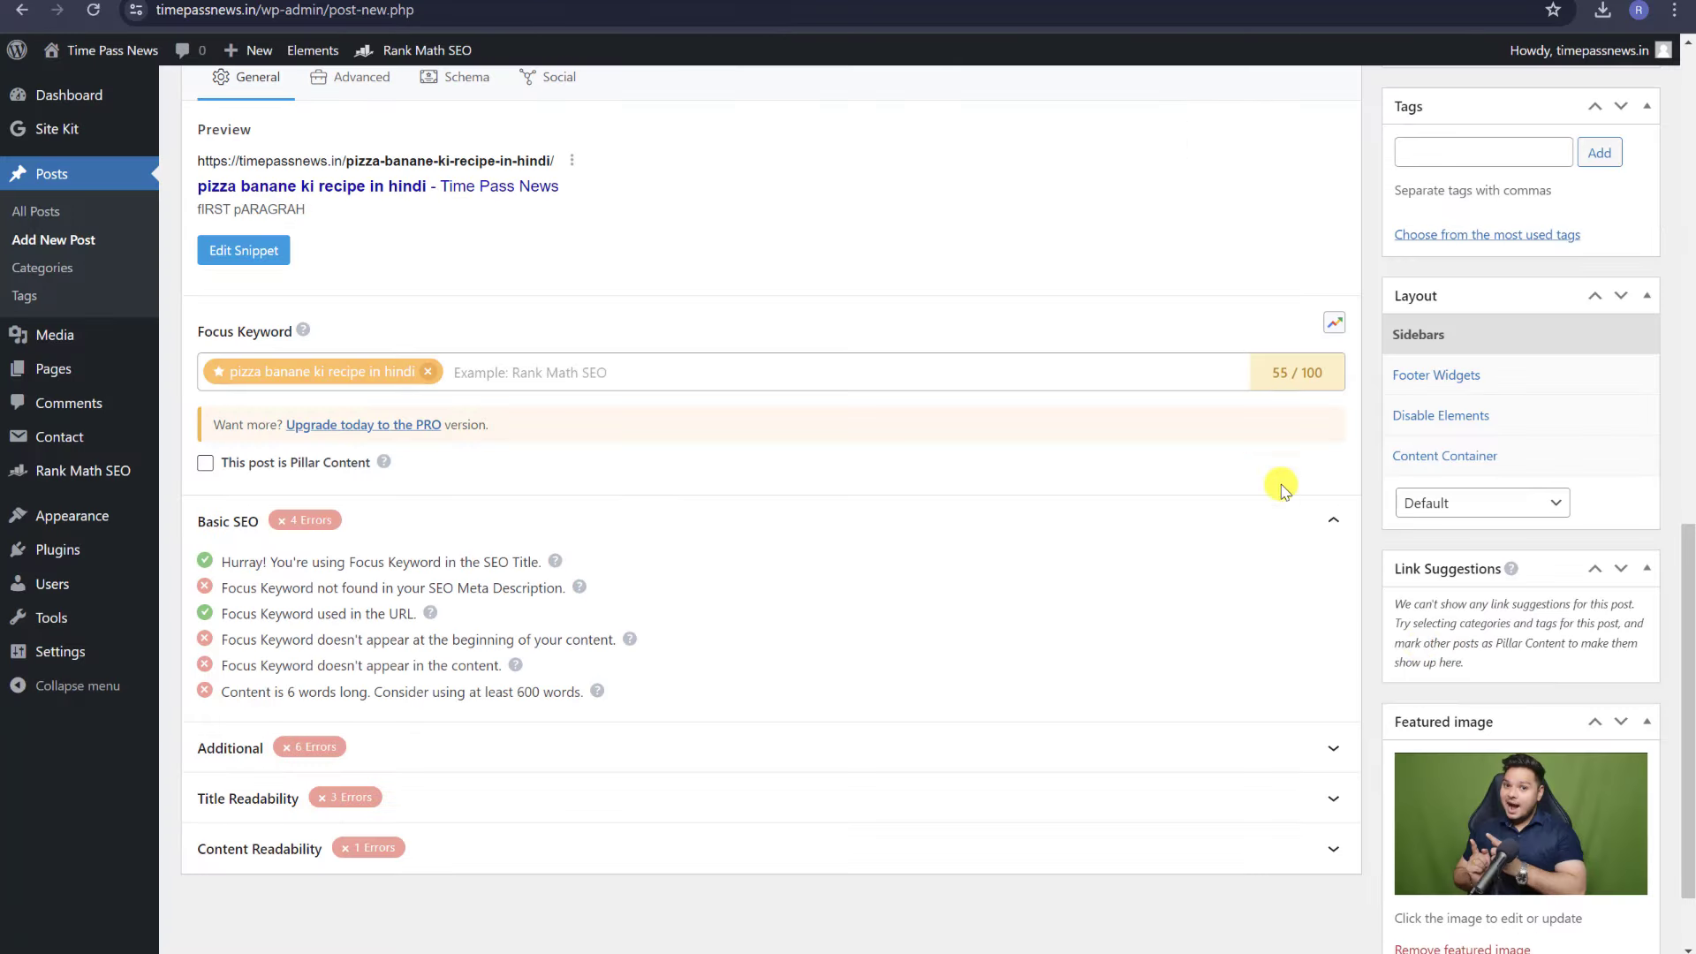
pyautogui.scroll(10, 1280, 485)
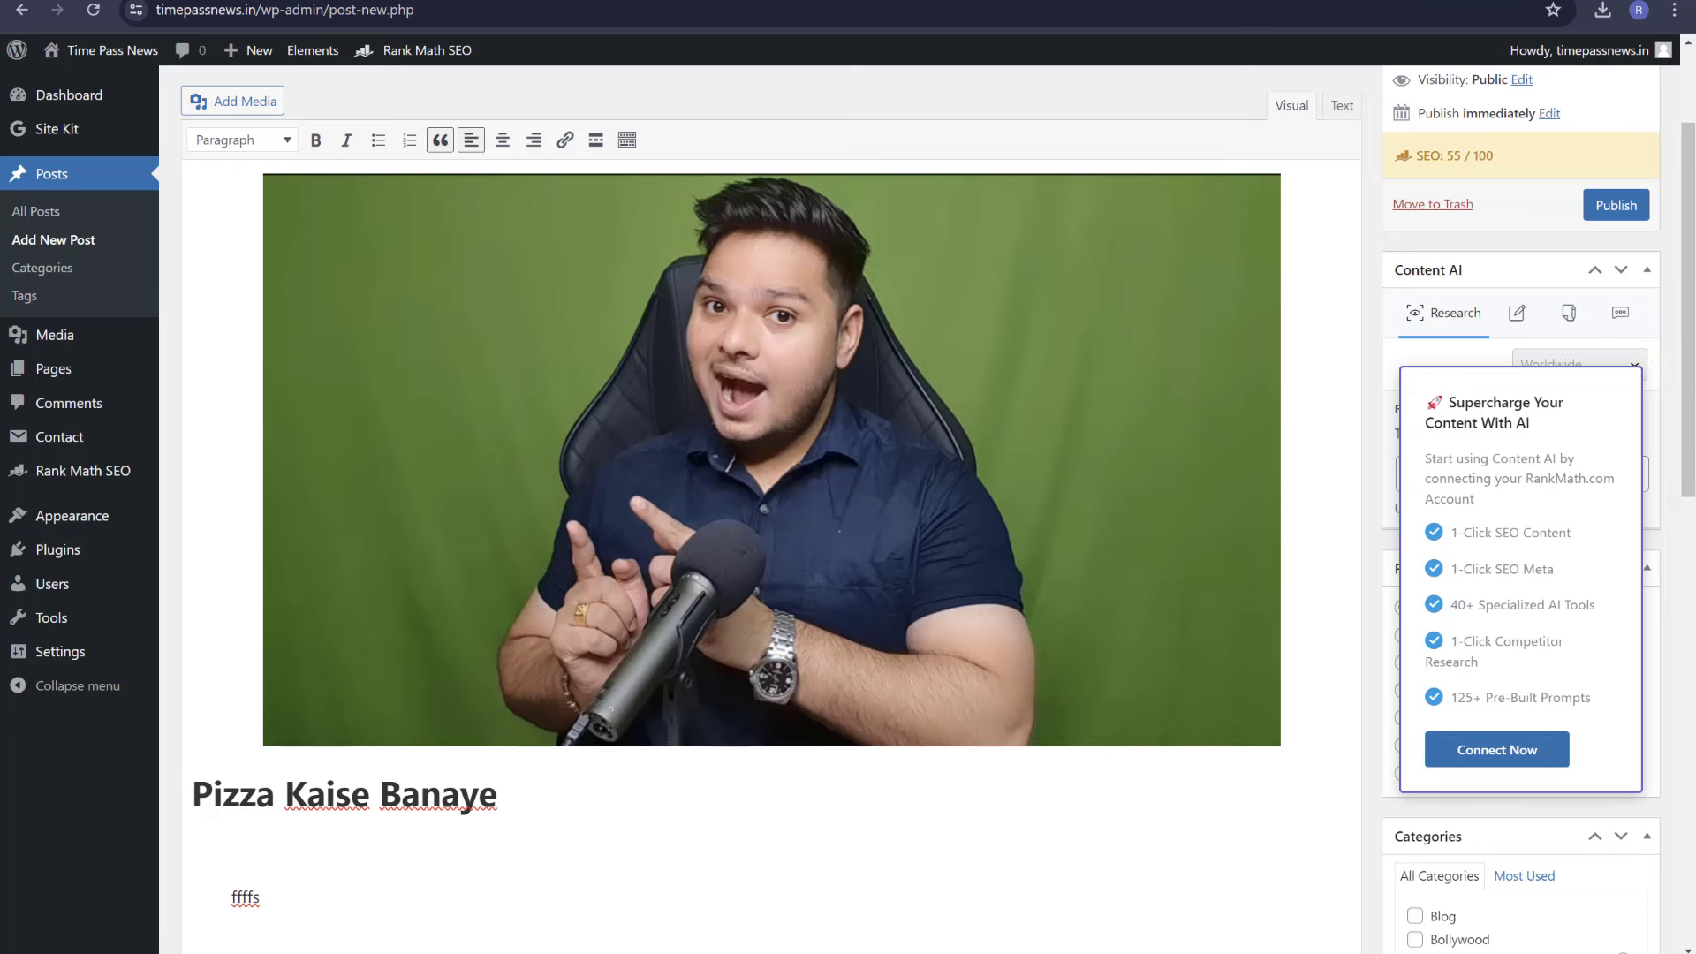
# Open Google Search Console in a new tab and start using it for timepassnews.in.
pyautogui.hotkey('ctrl', 't')
pyautogui.write('sea')
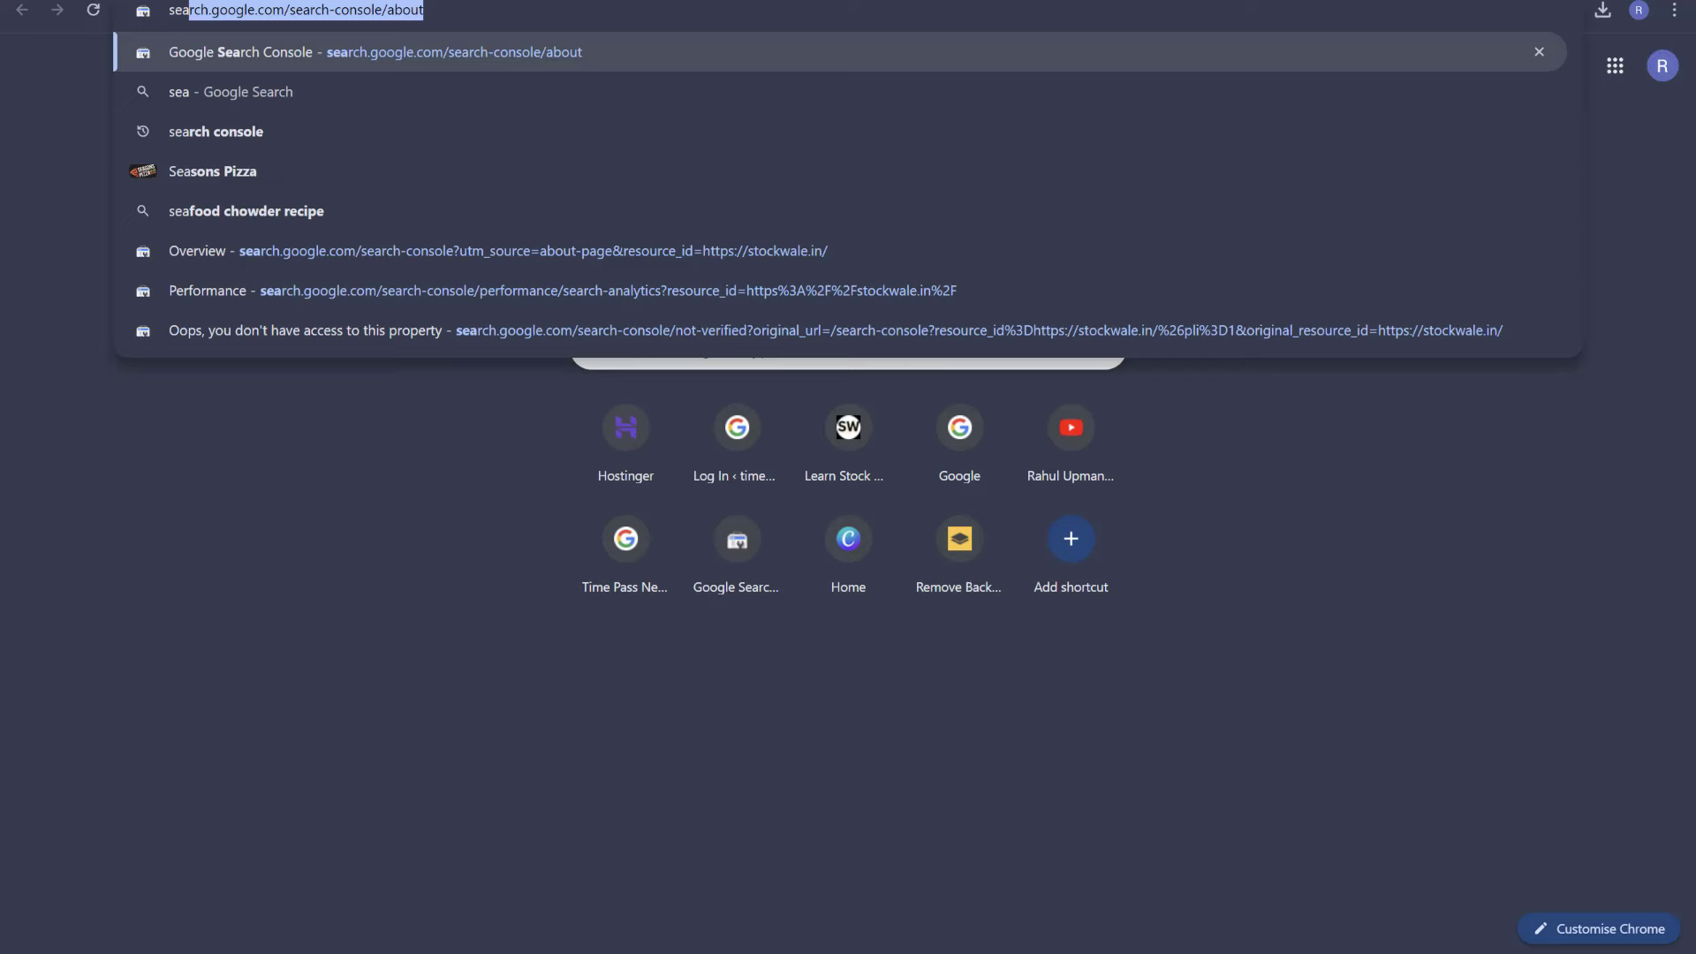
pyautogui.press('Return')
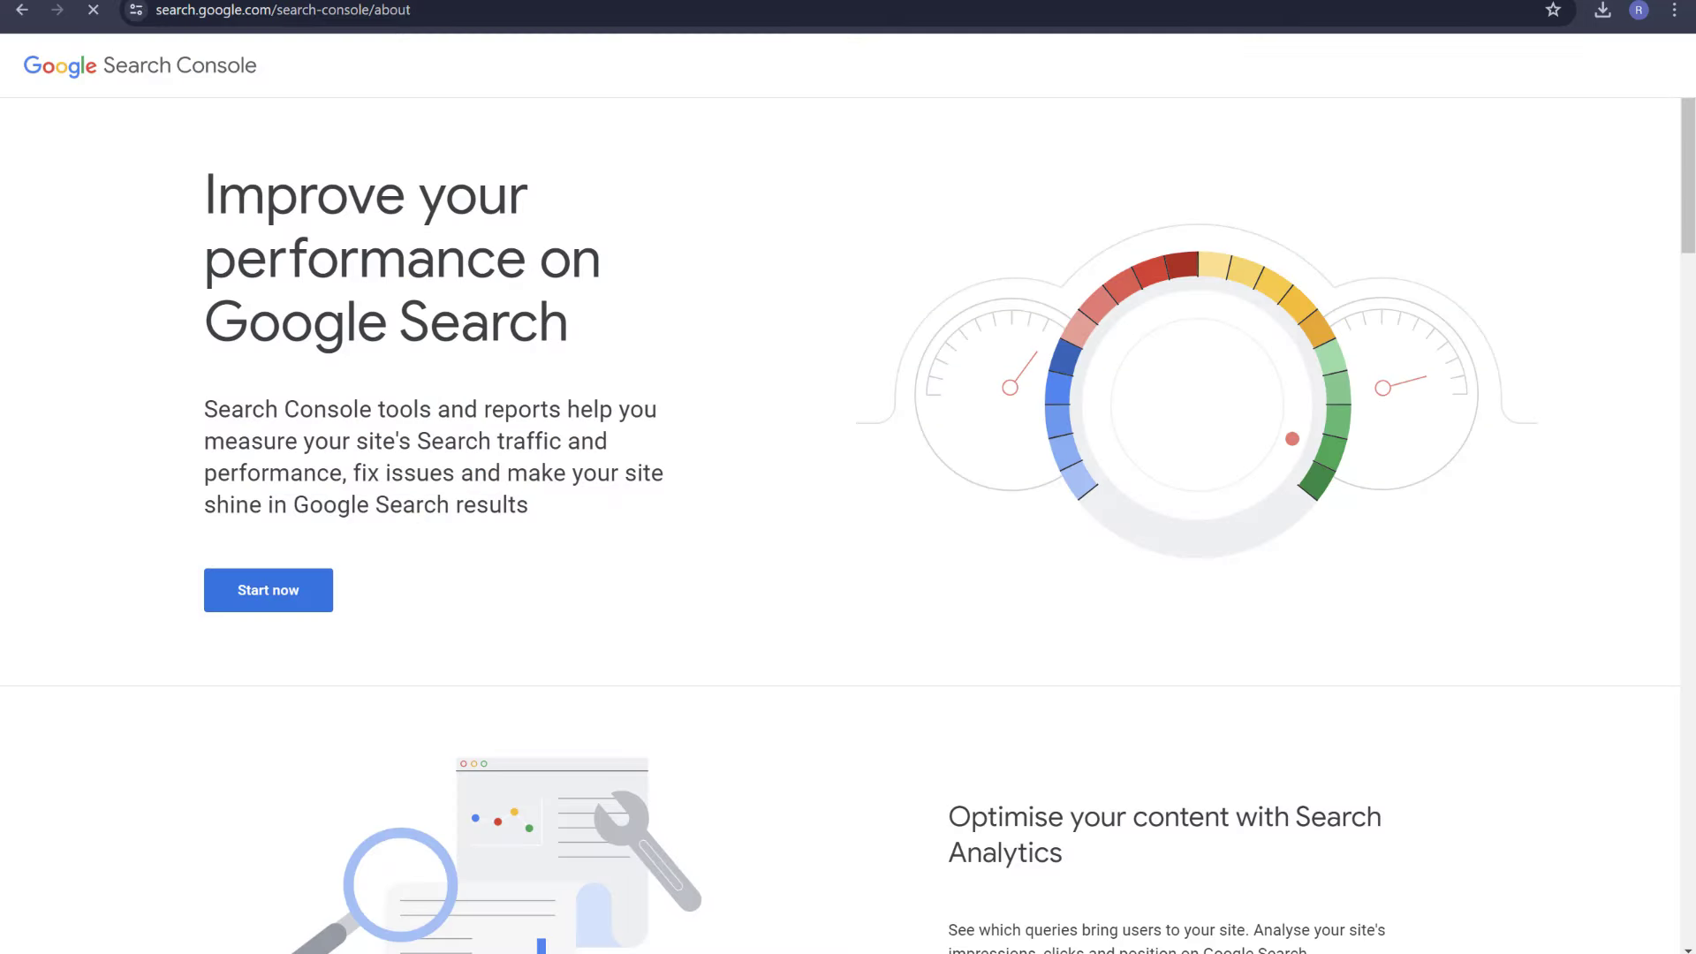
pyautogui.click(248, 608)
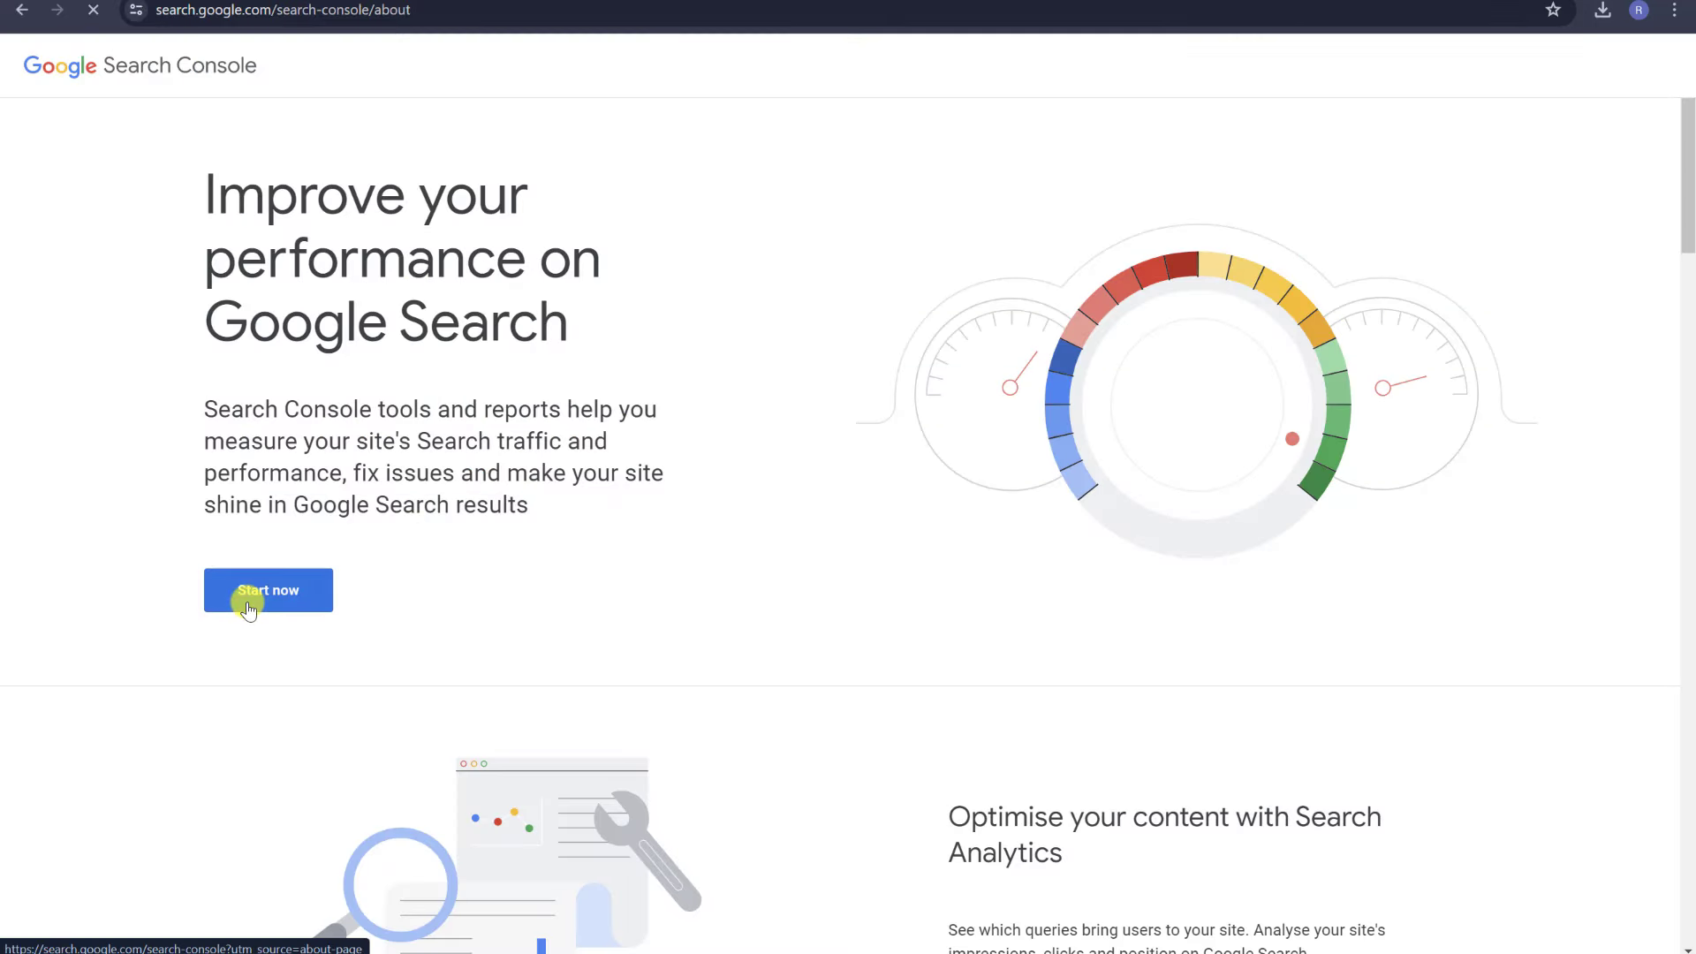